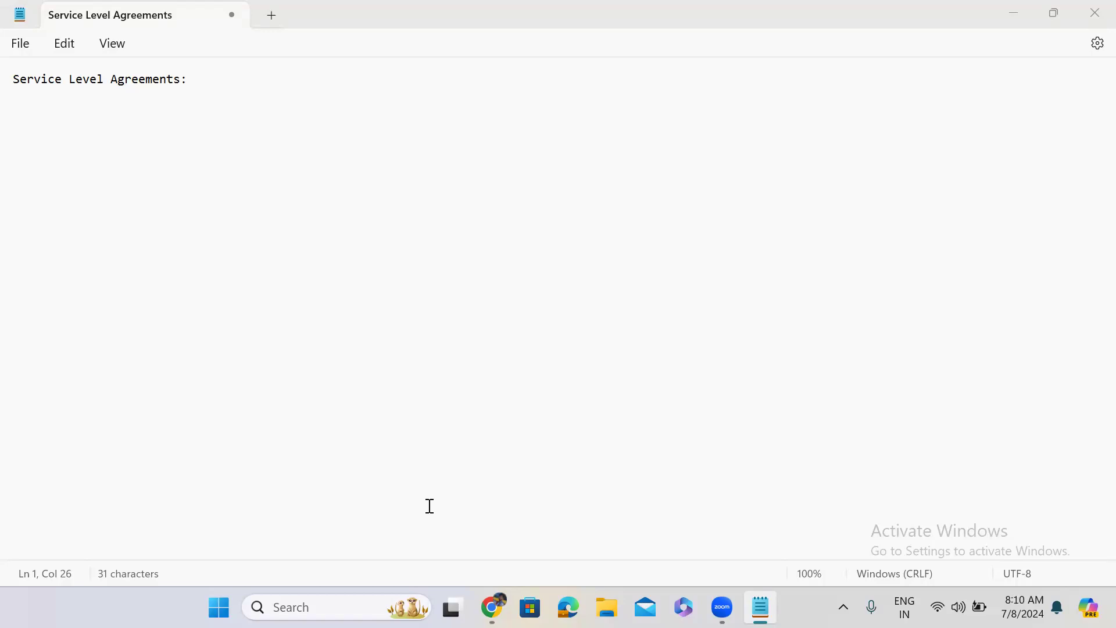
Add the line "SLAs can only be created on task based tables" below the Service Level Agreements heading
left_click(479, 118)
left_click(215, 79)
left_click(209, 80)
left_click(70, 114)
type("SLA")
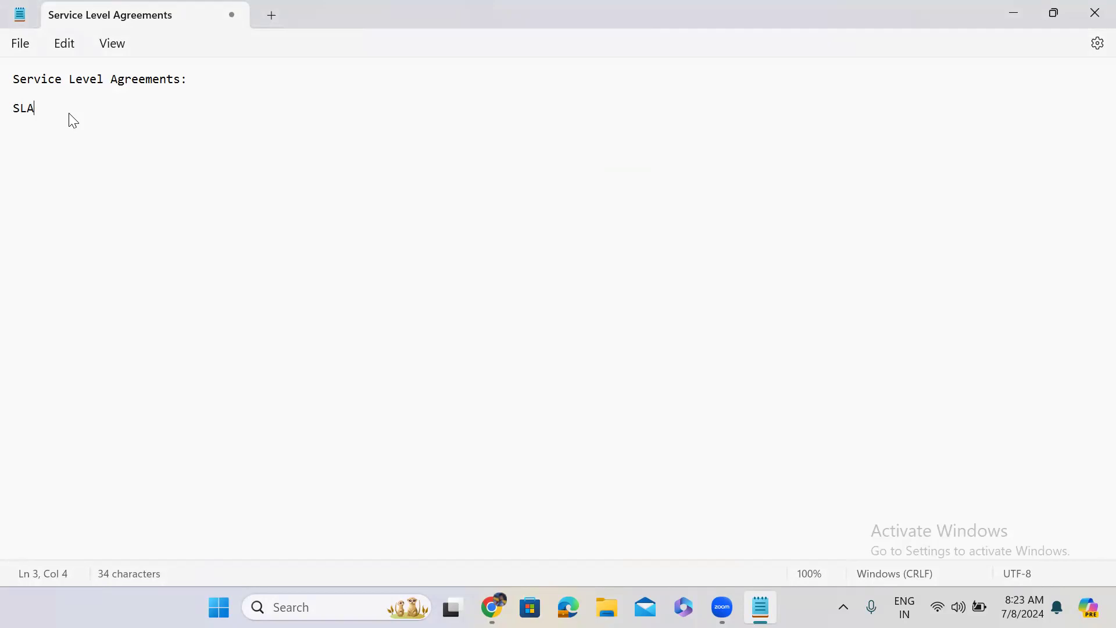
key("BackSpace")
type("s can only be created on t")
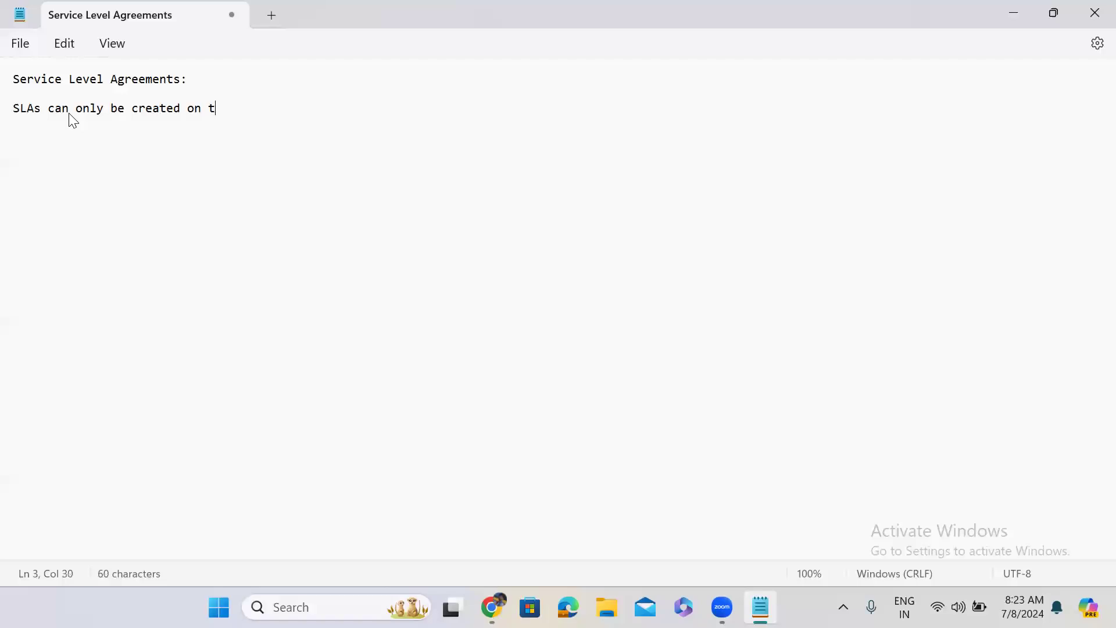
type("ask based table")
type("s")
key("Return")
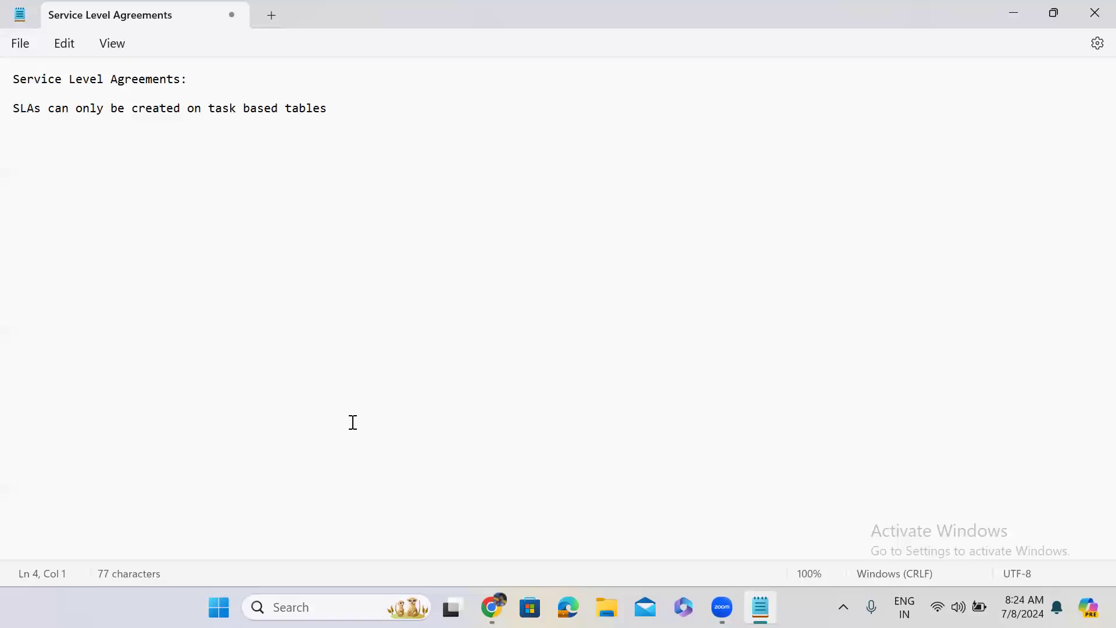
Switch to ServiceNow in Chrome, find "tables" in the navigator and open the System Definition Tables list in a new browser tab
key("alt+Tab")
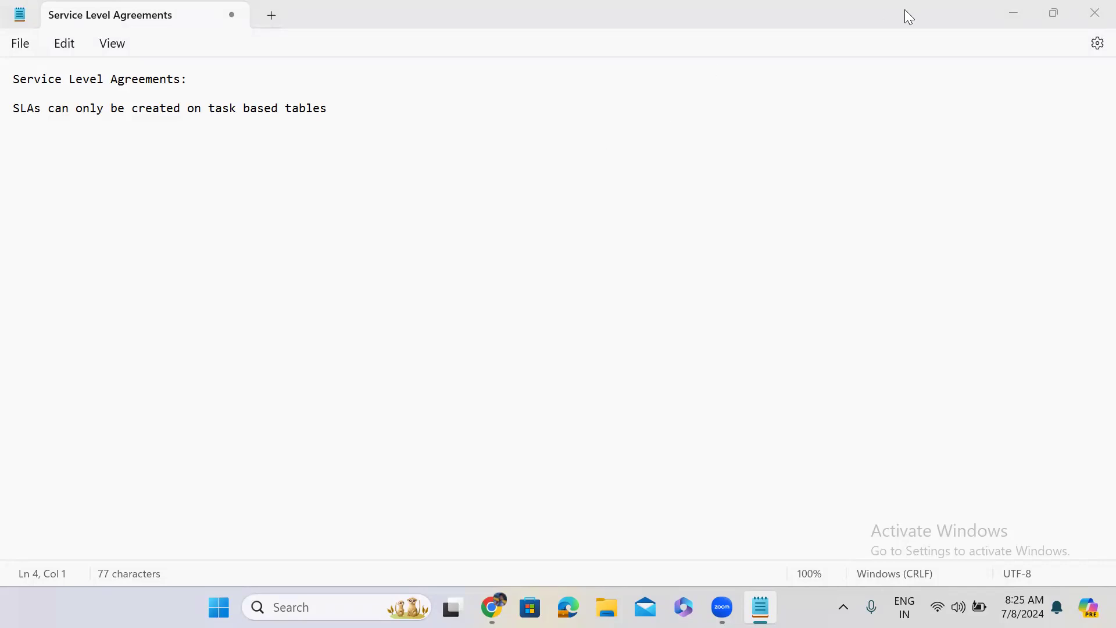
double_click(1016, 24)
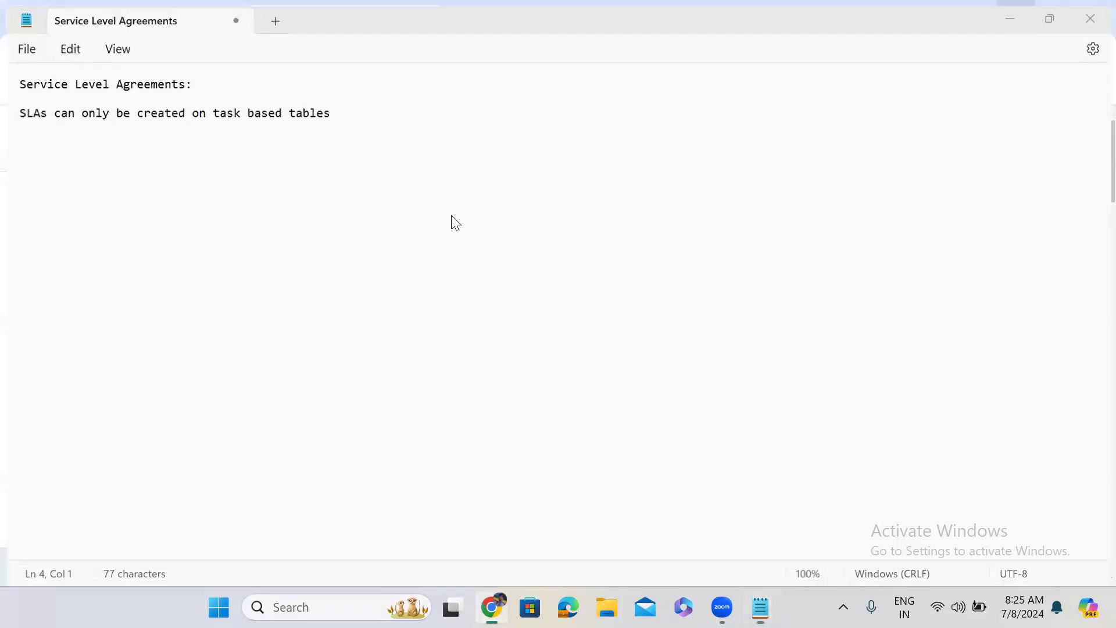
left_click(297, 457)
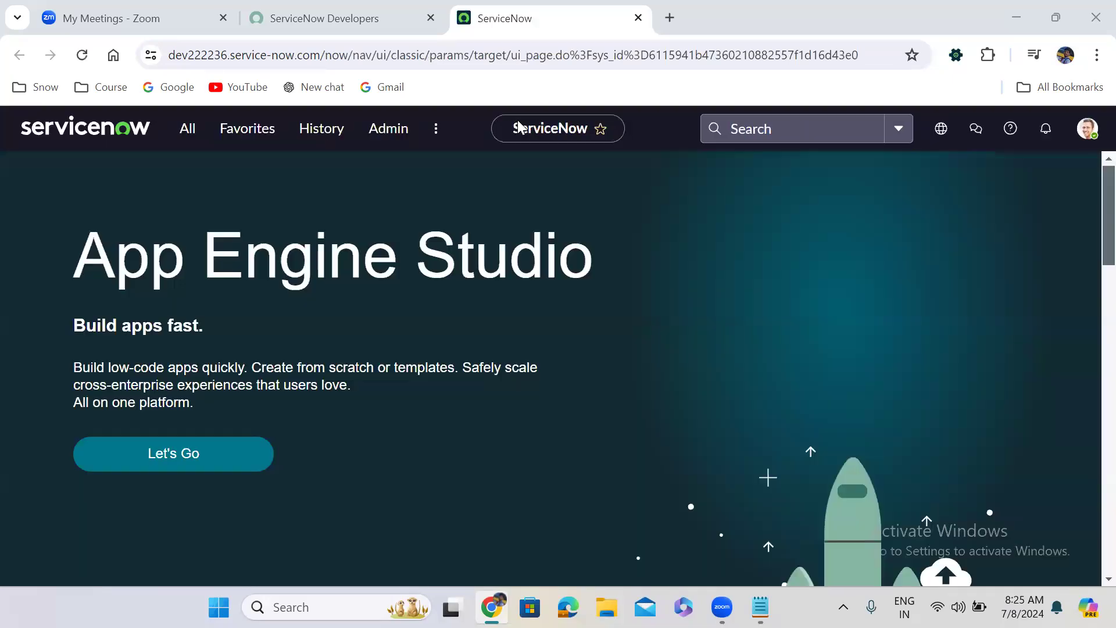
left_click(189, 138)
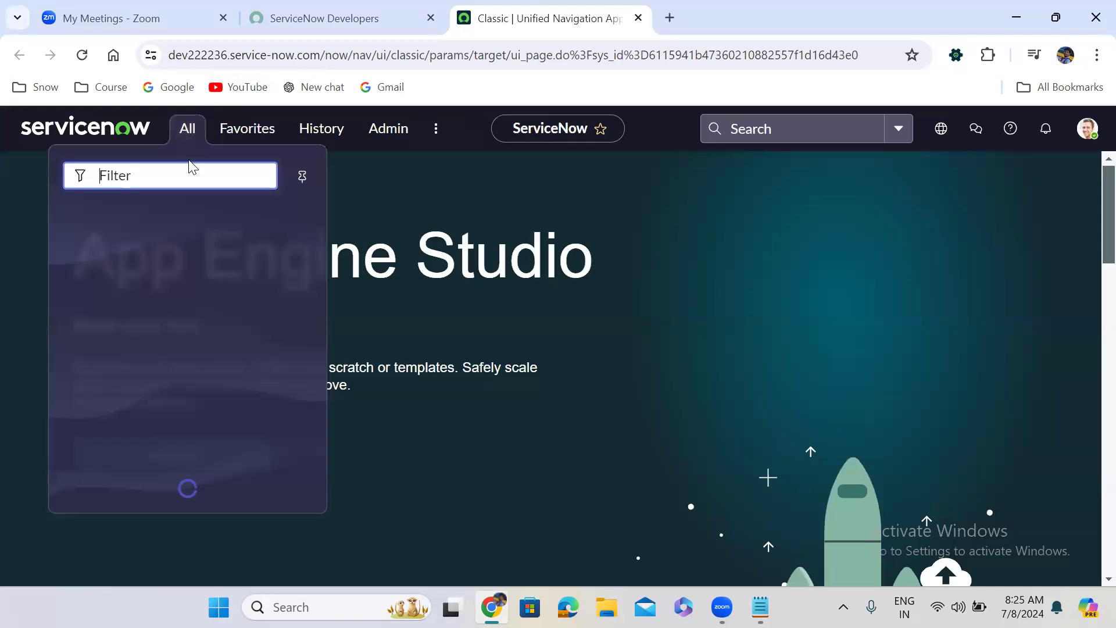
type("tables")
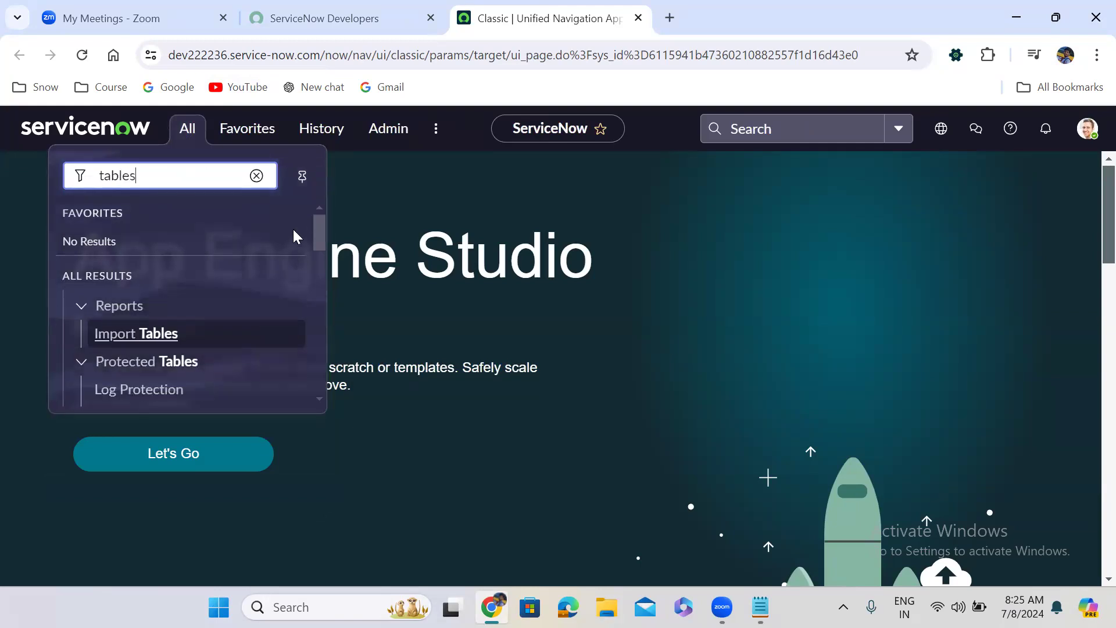
left_click_drag(322, 240, 324, 309)
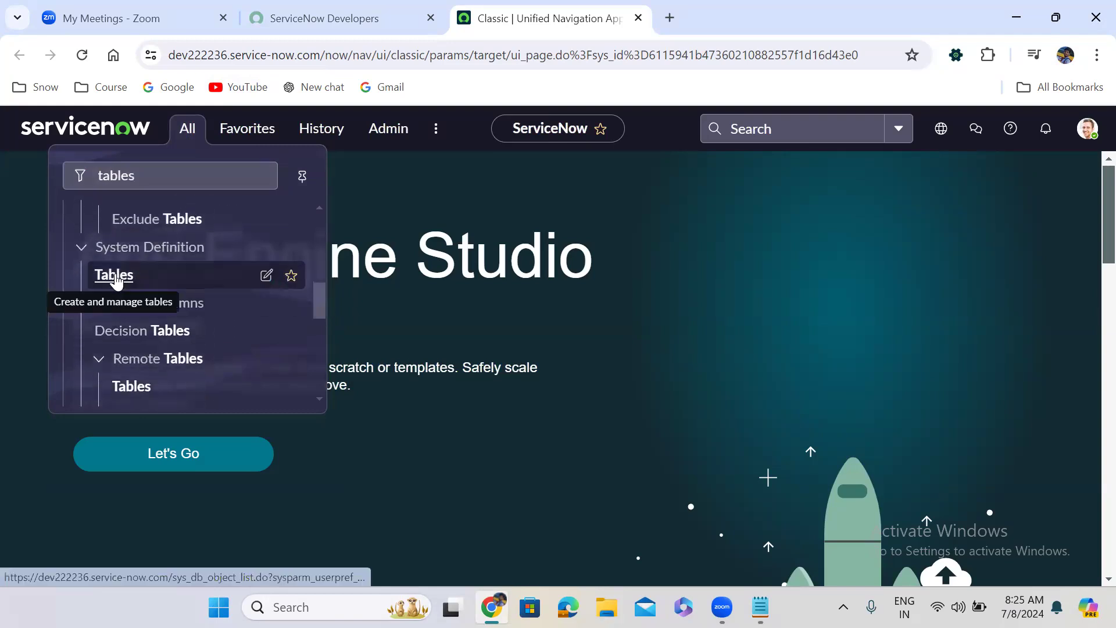
middle_click(115, 275)
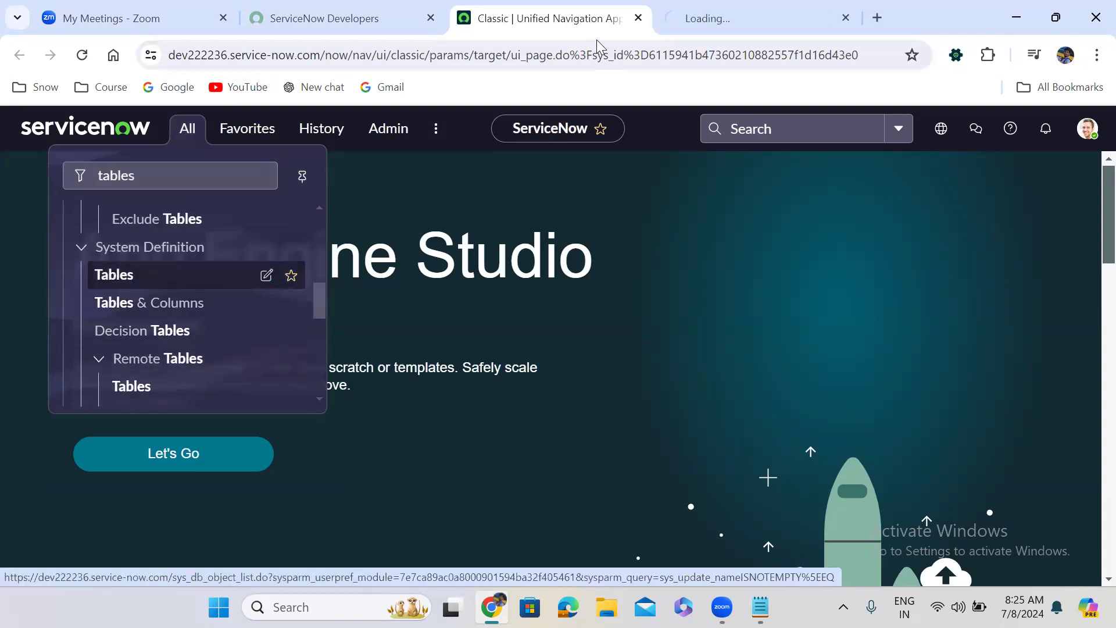
left_click(753, 7)
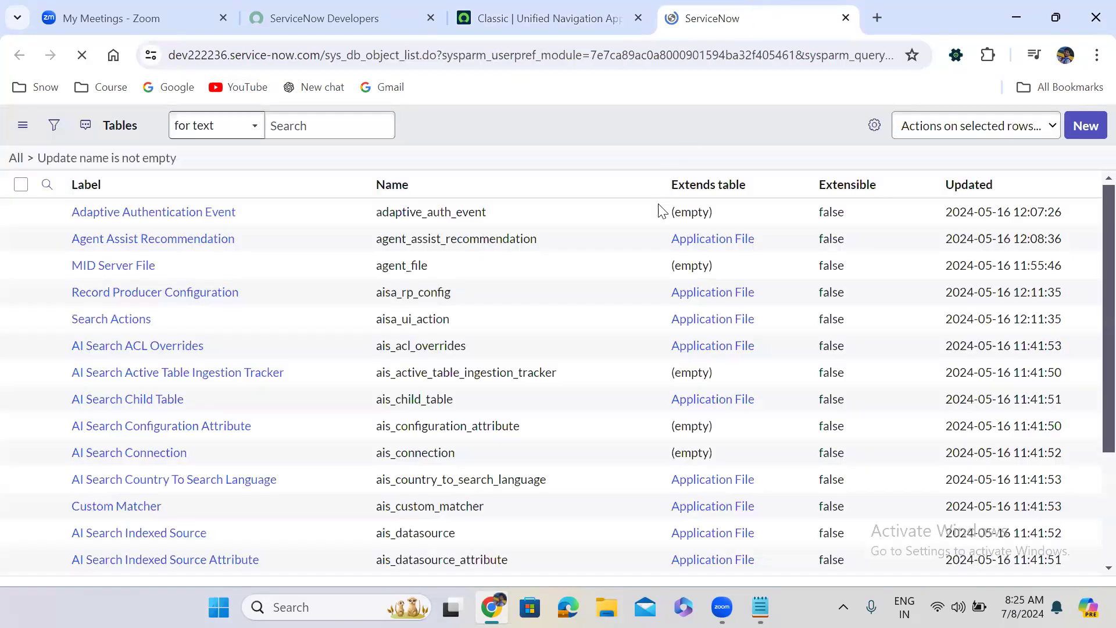
Filter the Tables list to records whose Extends table is exactly Task, and check the record count
left_click(638, 221)
type("Task")
key("Return")
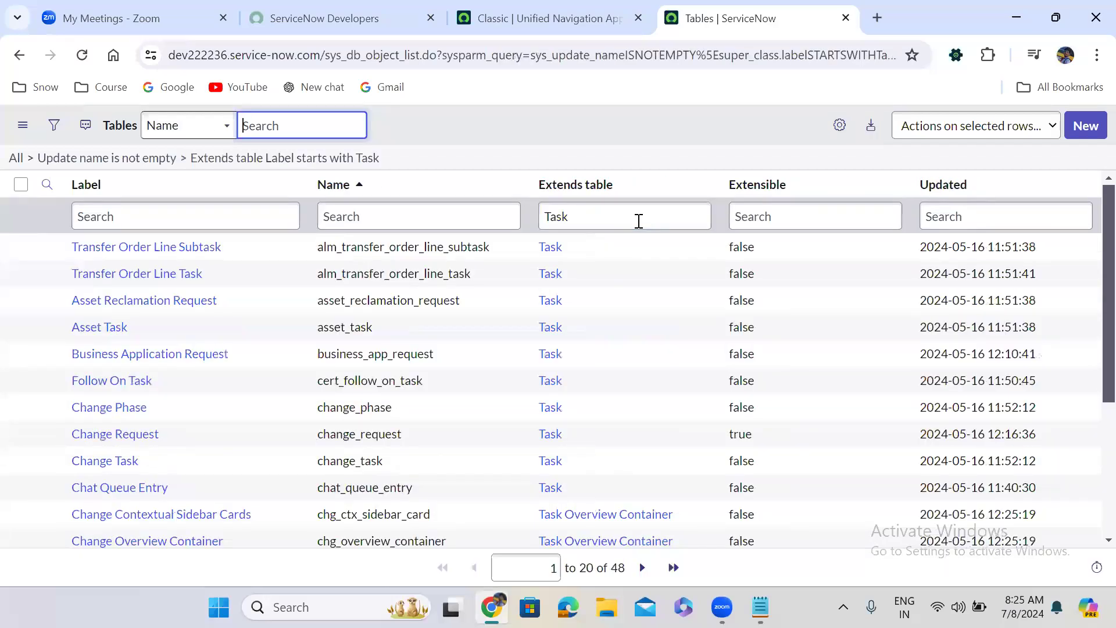
left_click(546, 215)
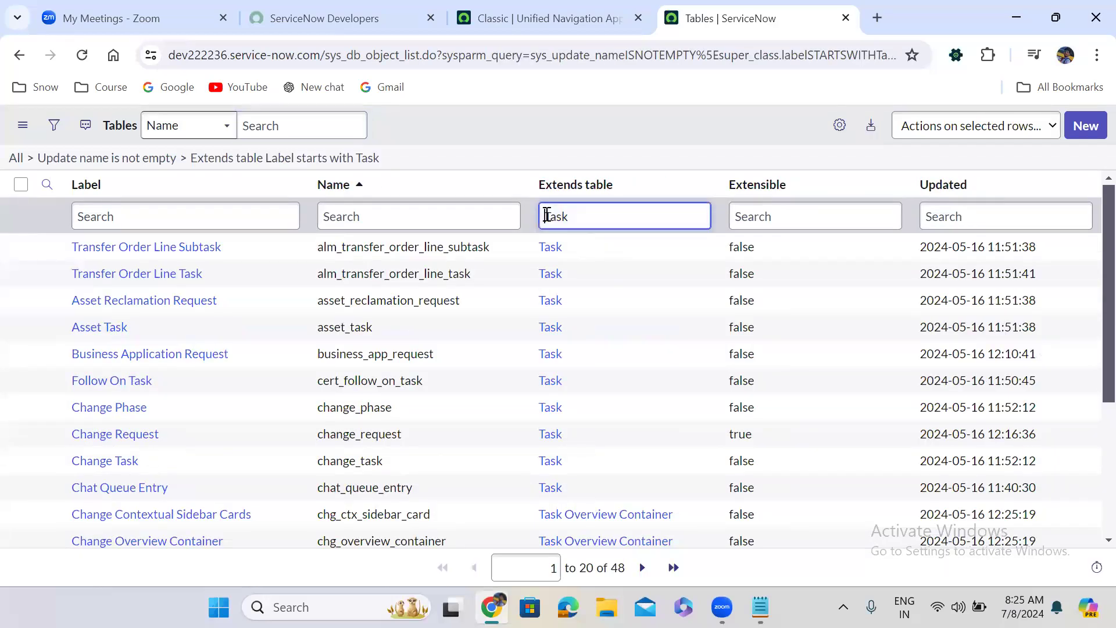
type("=")
key("Return")
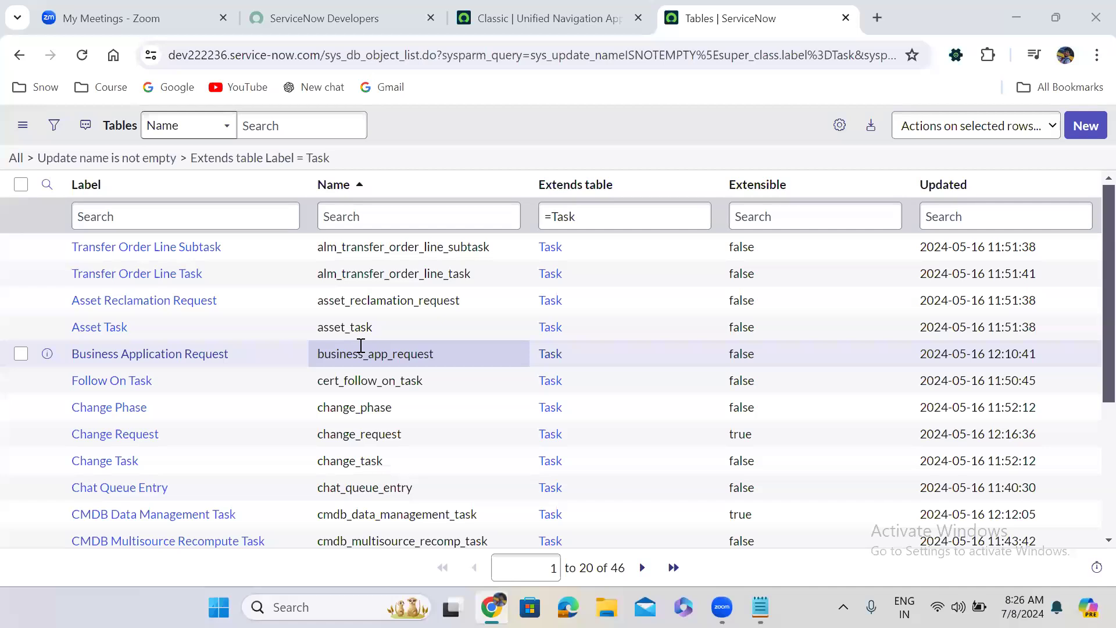
double_click(616, 568)
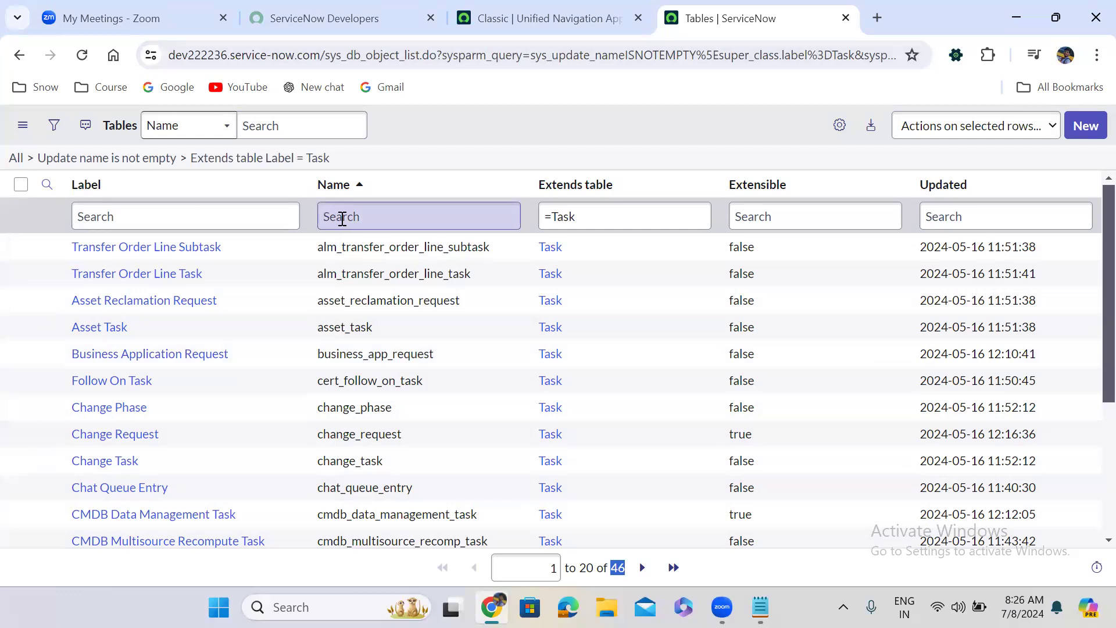
Search the tables extending Task for the exact name kb_knowledge
left_click(342, 219)
type("=")
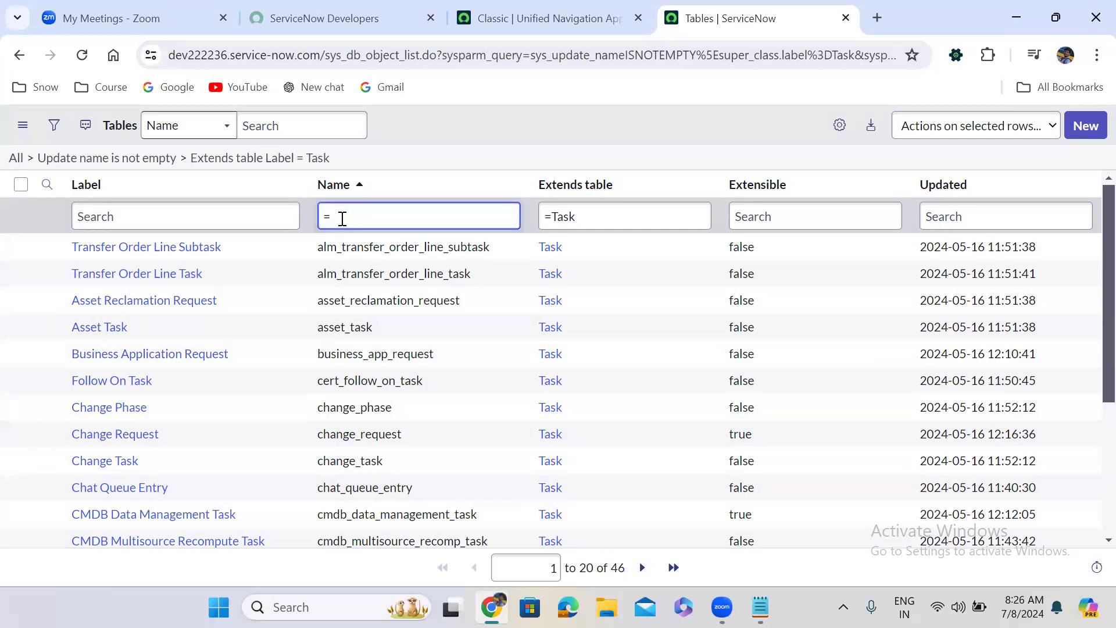
type("kb_knowledge")
key("Return")
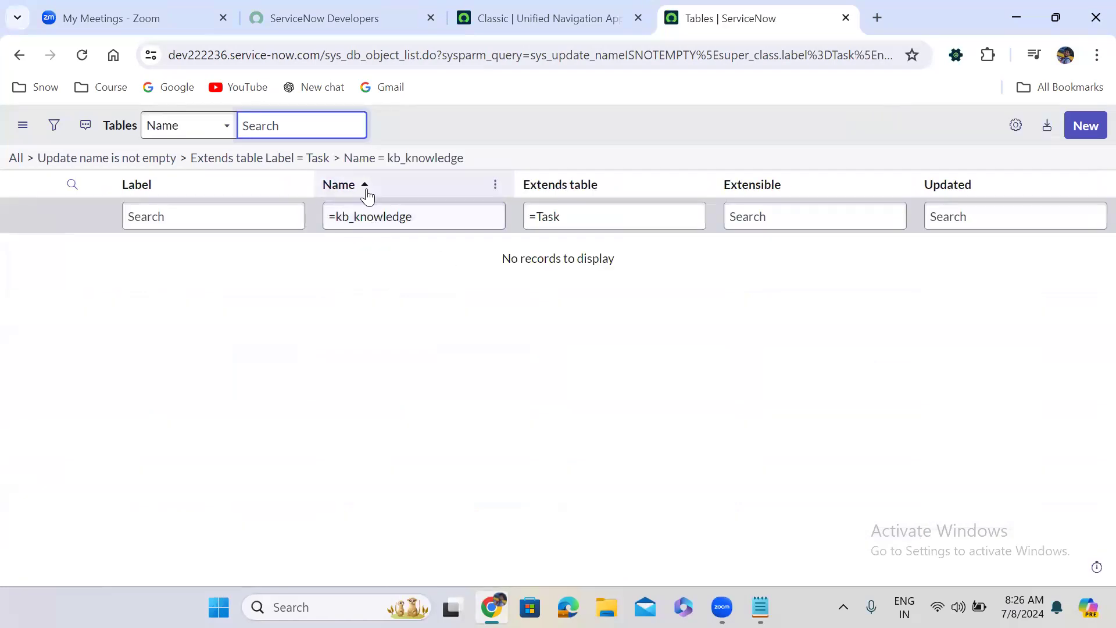
Remove the kb_knowledge condition and search the tables extending Task for the exact name incident
left_click(319, 161)
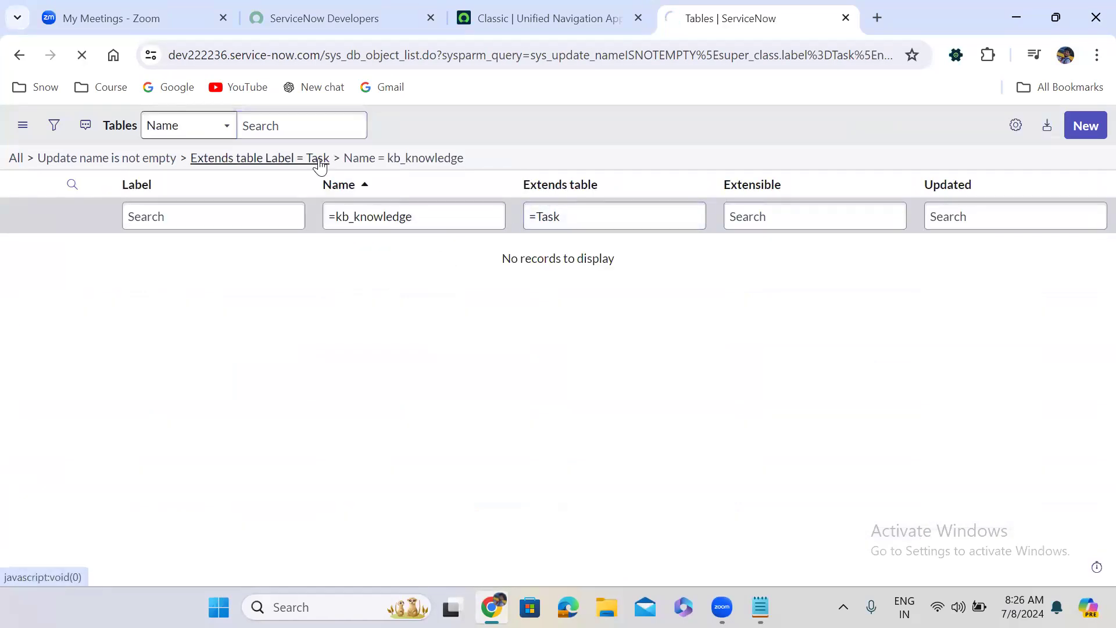
left_click(381, 224)
type("=incident")
key("Return")
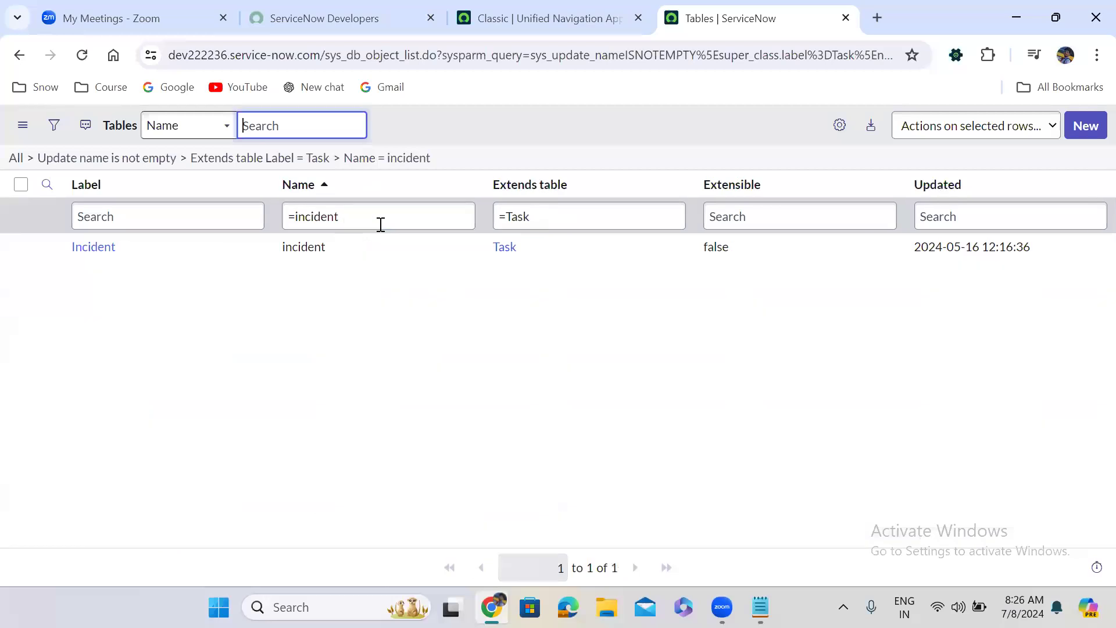
Search the tables extending Task for the exact name problem, followed by change_request
double_click(327, 220)
type("problem")
key("Return")
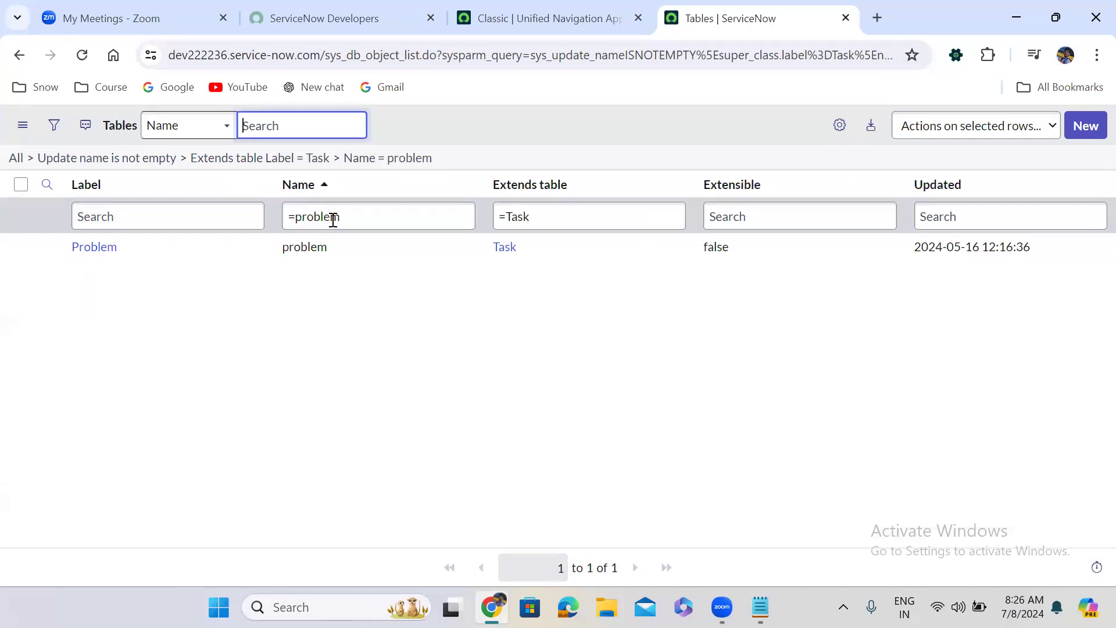
double_click(323, 218)
type("ch")
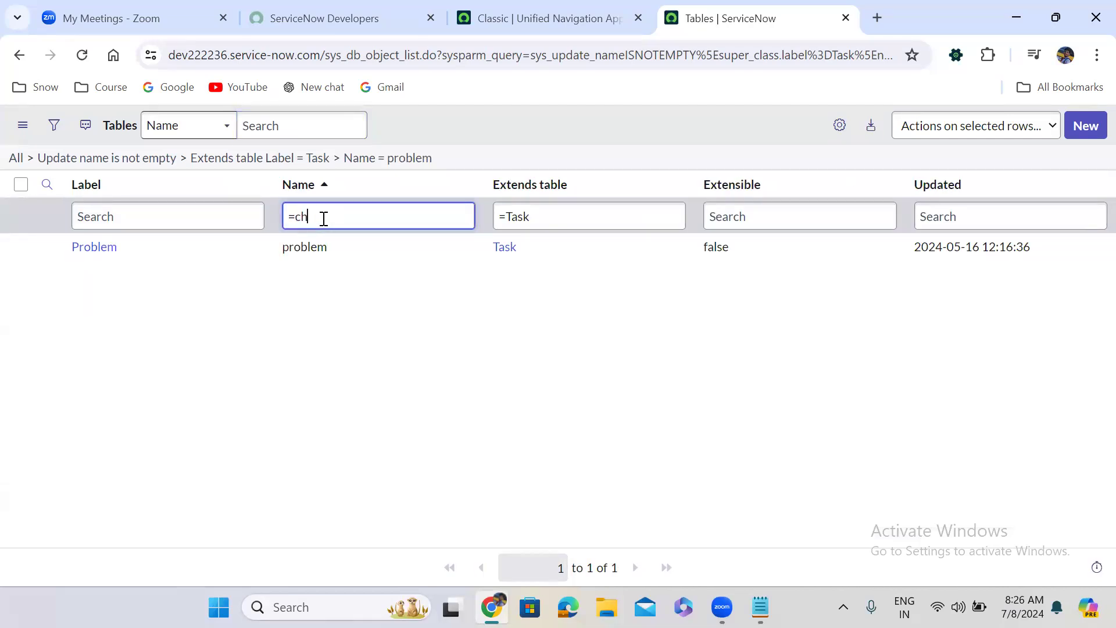
type("ange_request")
key("Return")
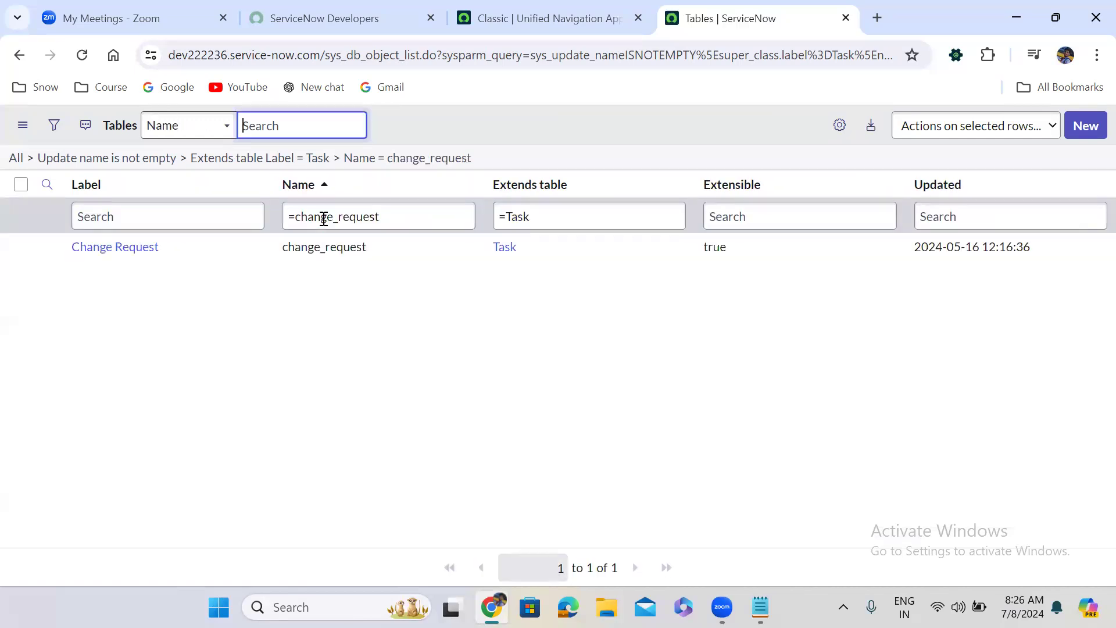
Return to the ServiceNow home page, find "sla def" in the navigator and open SLA Definitions in a new browser tab
left_click(439, 82)
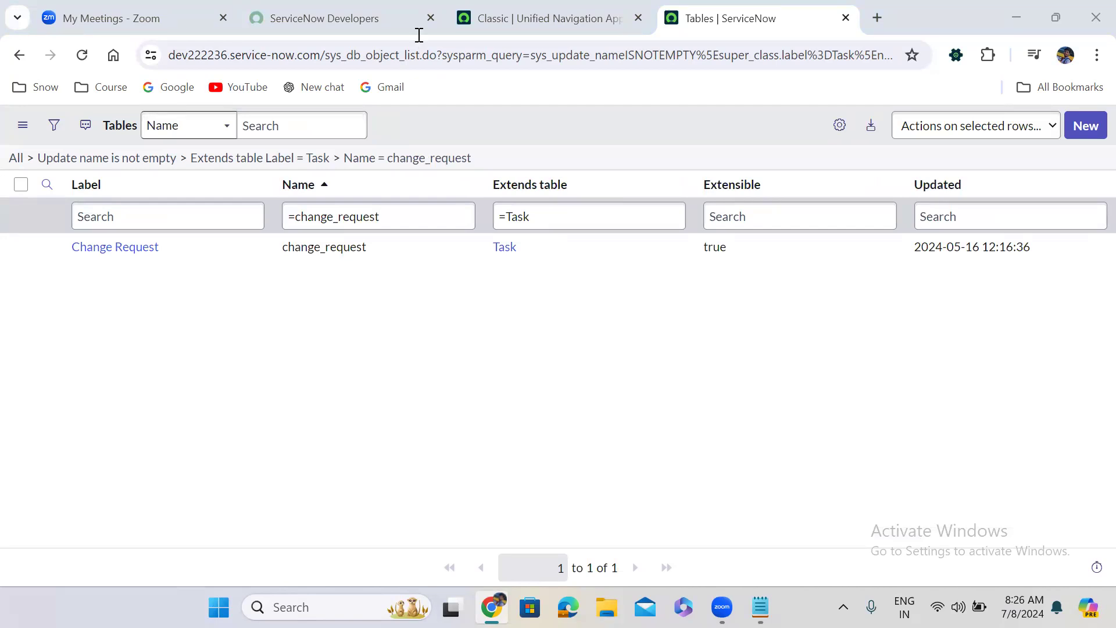
left_click(540, 7)
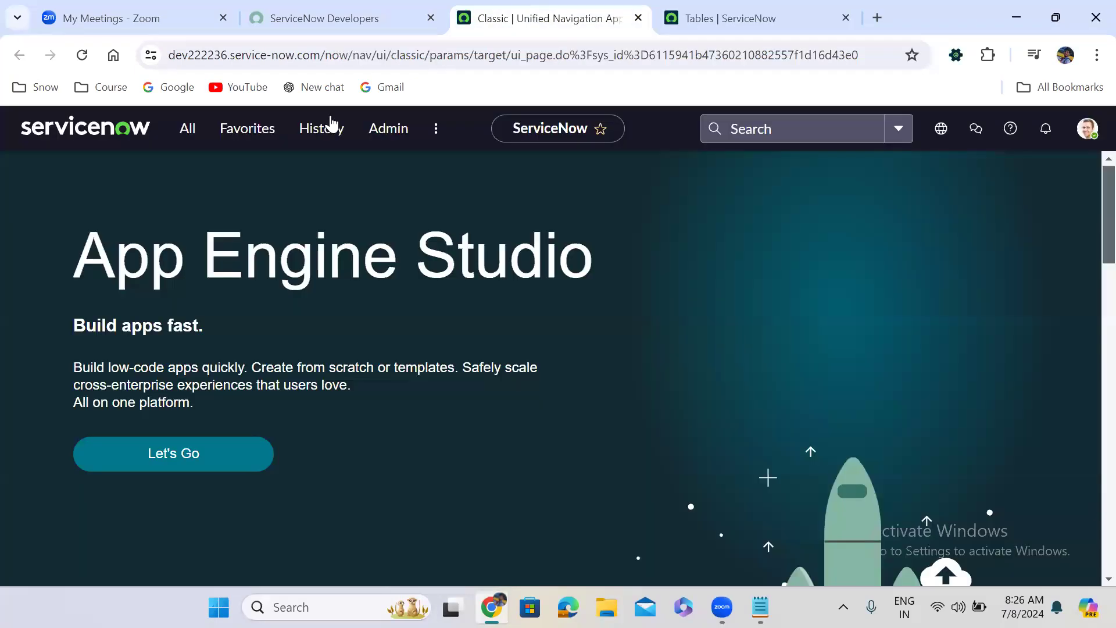
left_click(187, 134)
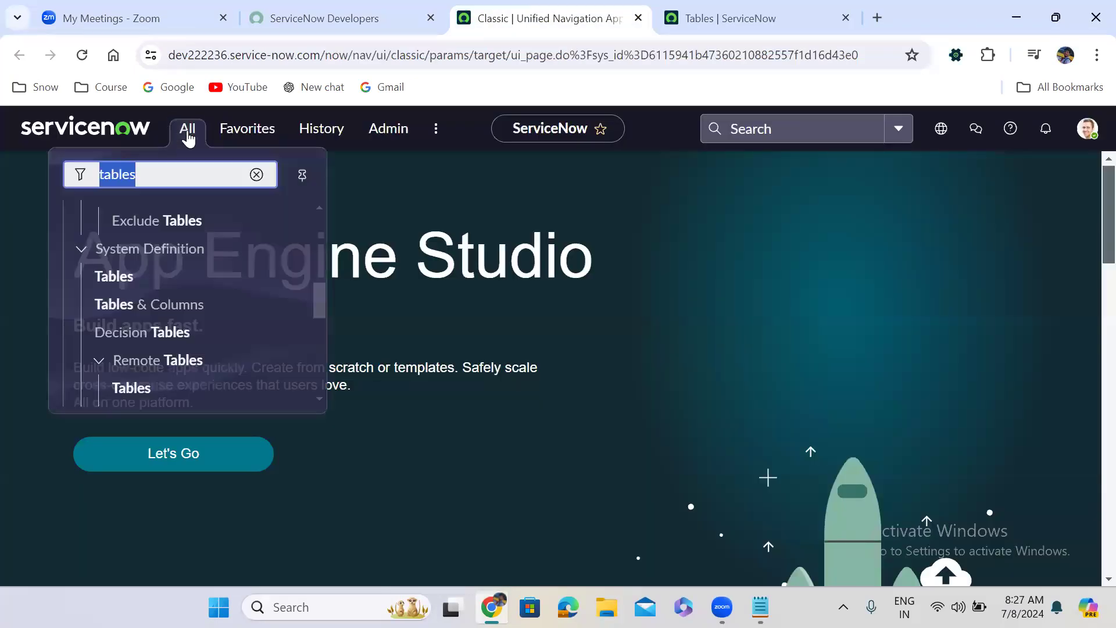
type("sla")
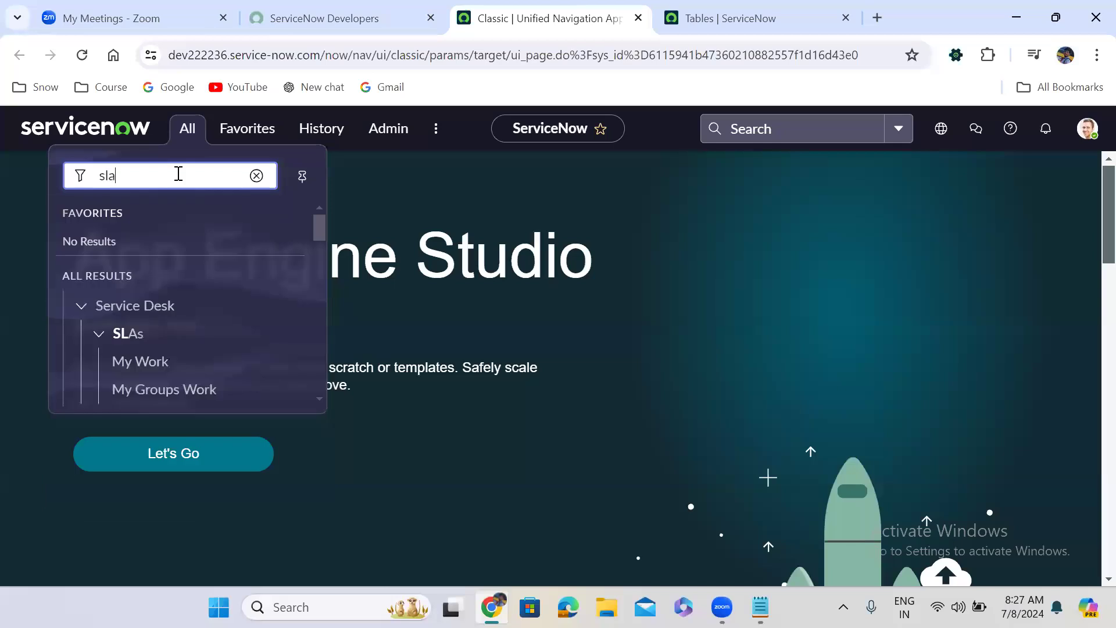
type(" def")
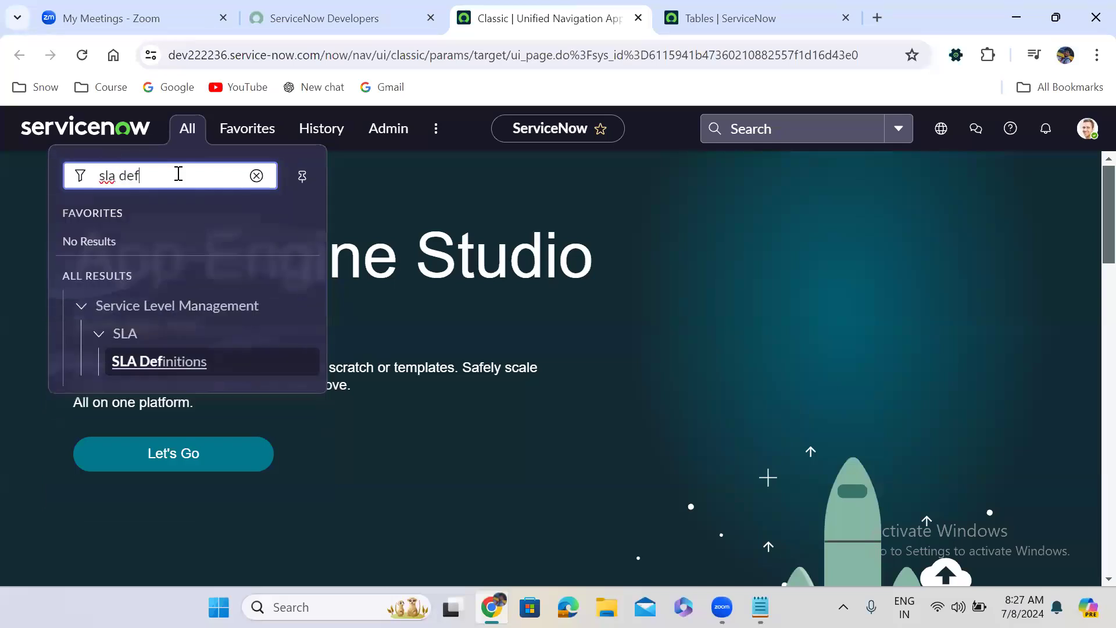
left_click(166, 366)
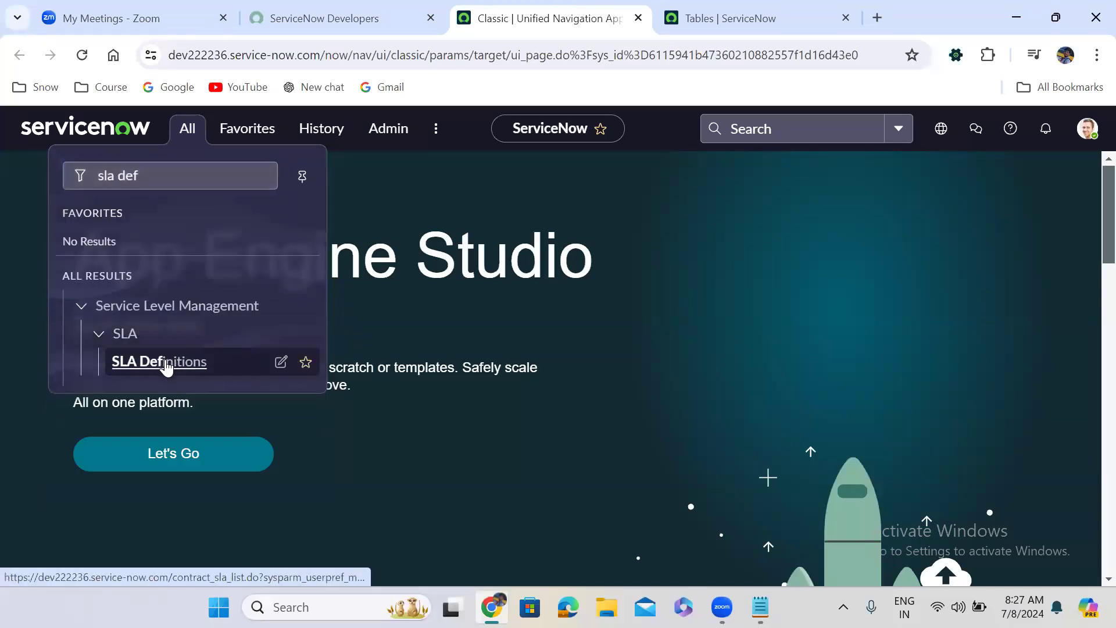
left_click(808, 14)
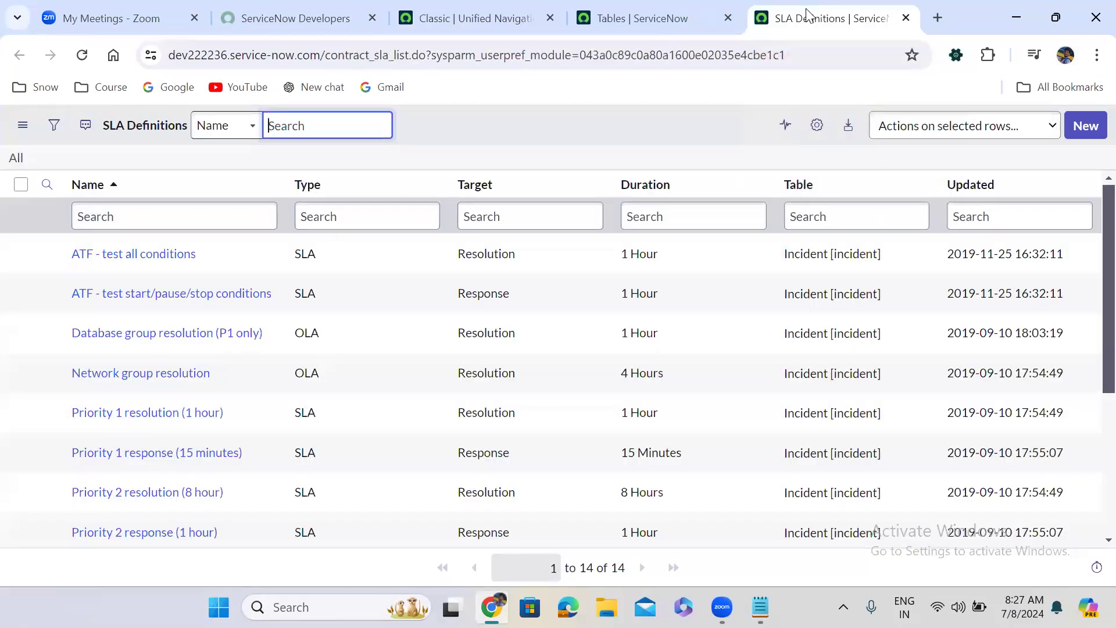
left_click(482, 14)
left_click(183, 135)
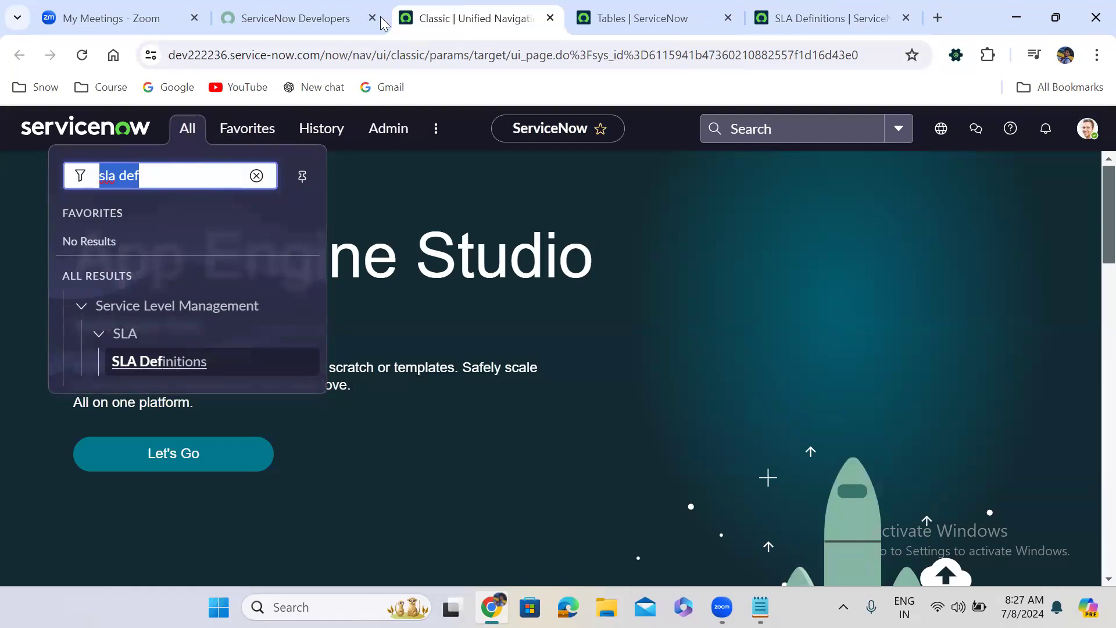
left_click(796, 8)
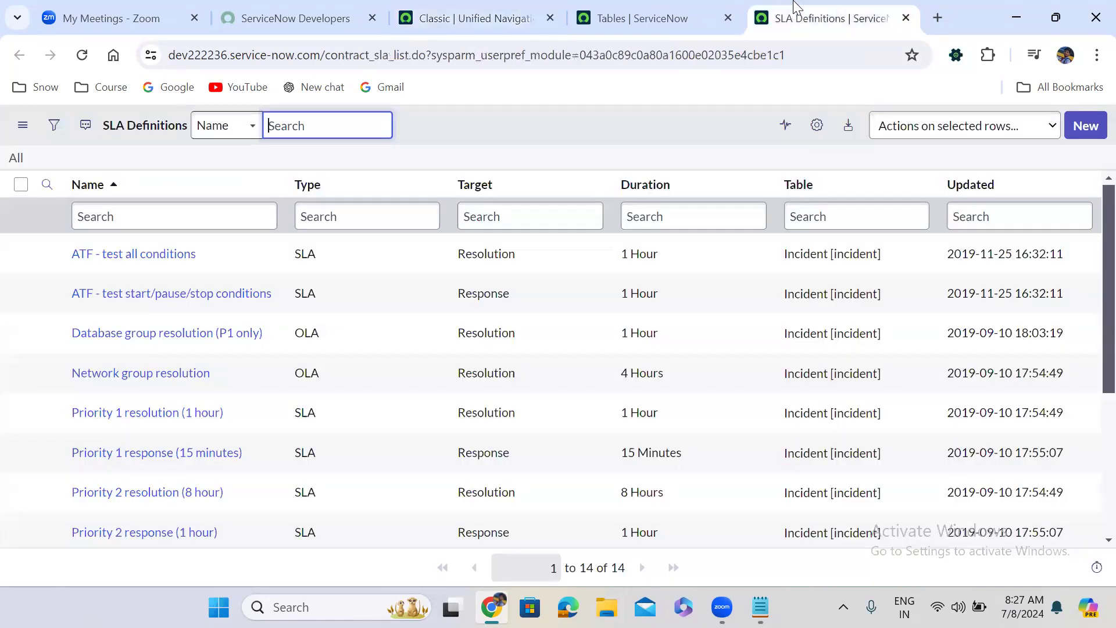
Filter the SLA Definitions list to records whose Table matches Incident
left_click(816, 255)
right_click(818, 260)
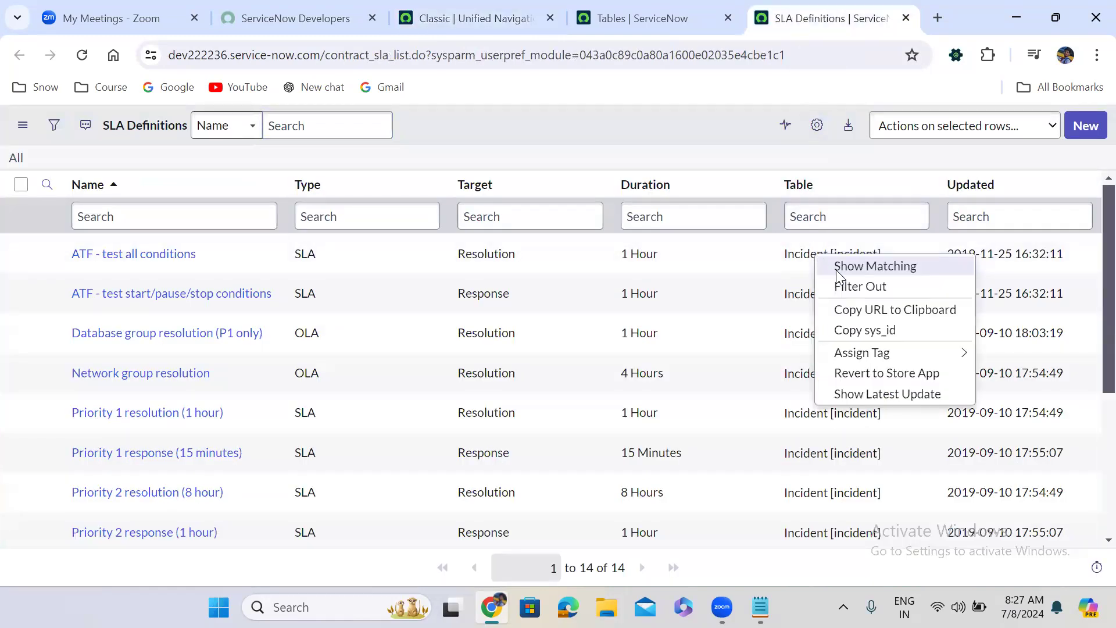
left_click(838, 268)
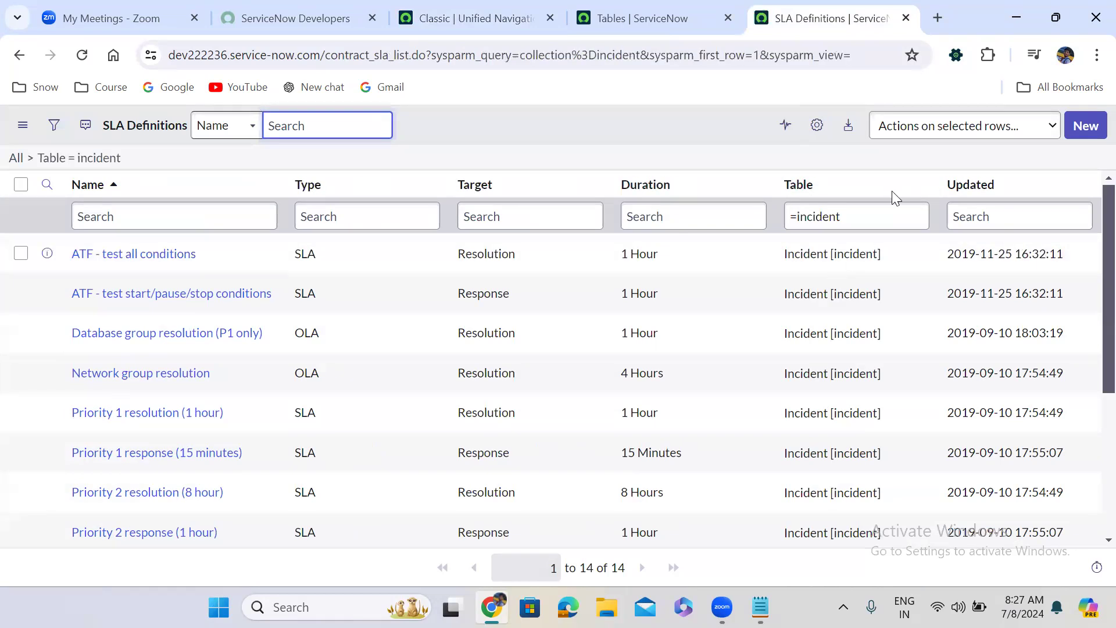
Add the Active column to the SLA Definitions list, placed between Type and Target
left_click(815, 127)
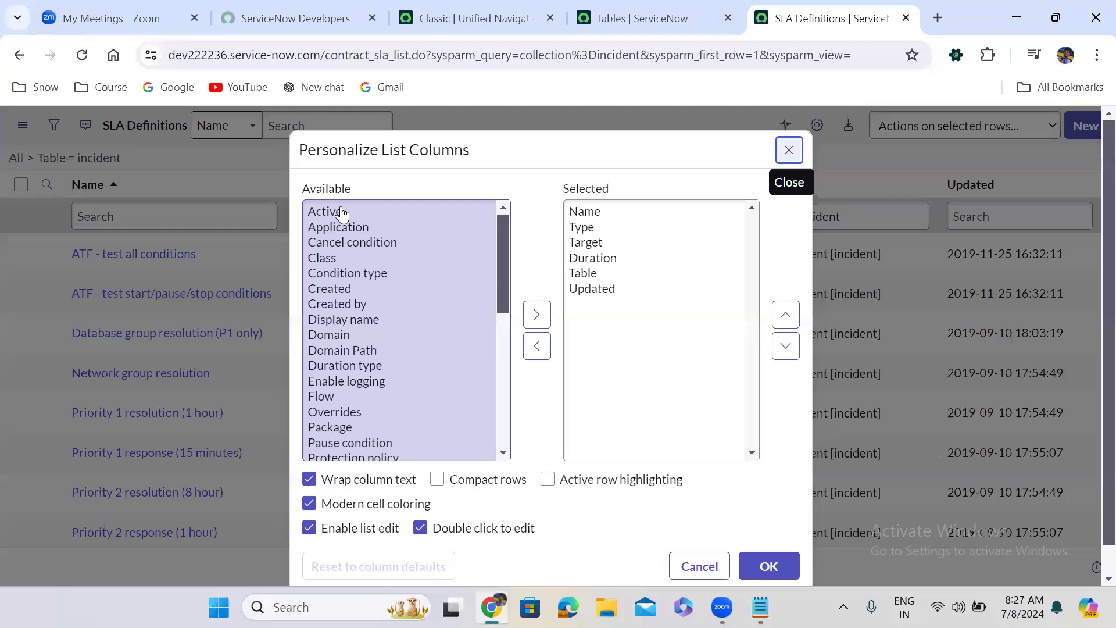
double_click(342, 212)
left_click(786, 315)
left_click(786, 315)
left_click(785, 315)
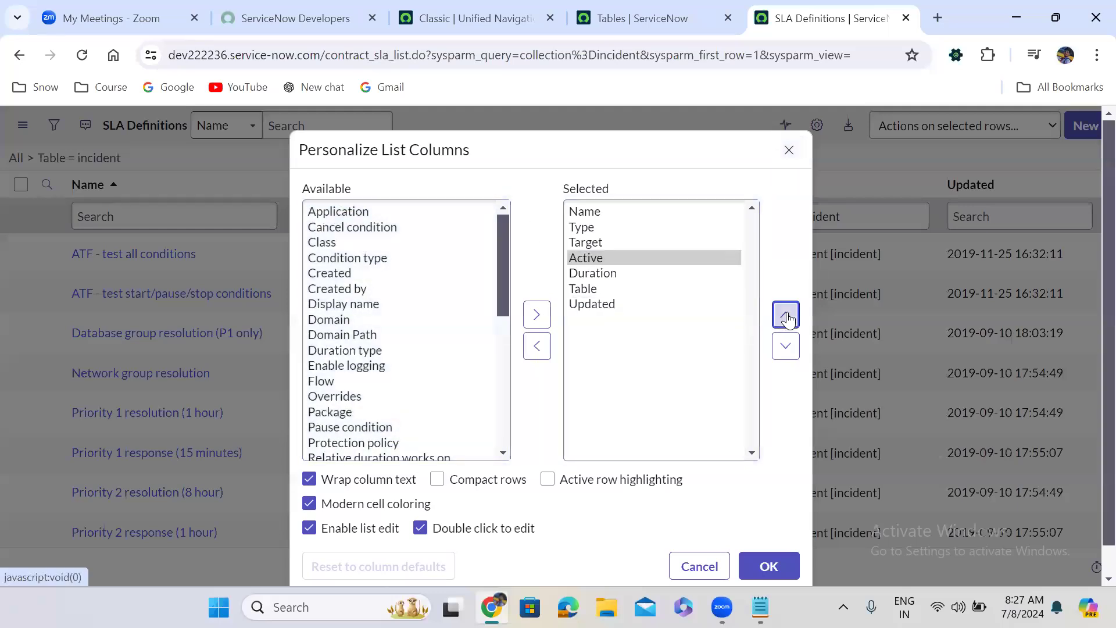
left_click(785, 314)
left_click(786, 315)
left_click(786, 346)
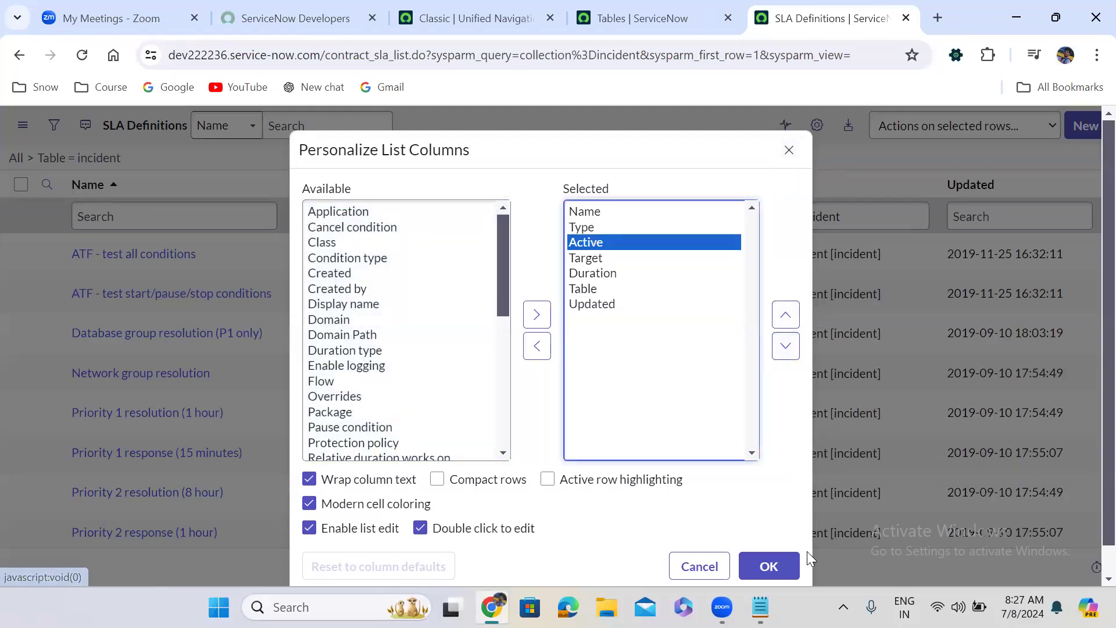
left_click(767, 566)
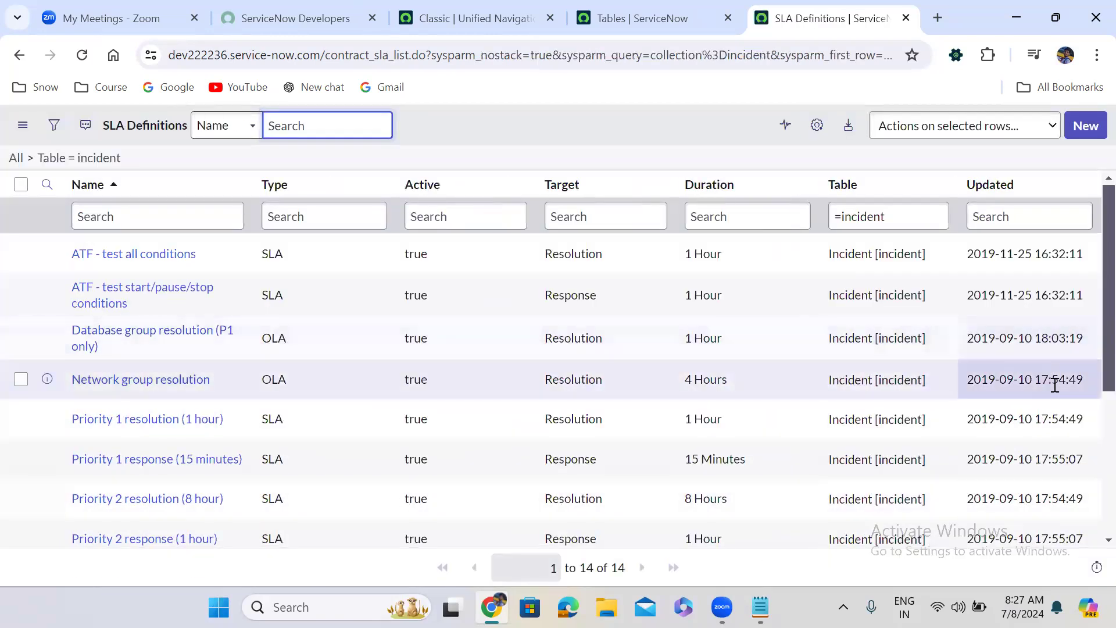
Select the Active cells of all listed incident SLA definitions and set them to false together
scroll(1090, 395, "down", 1)
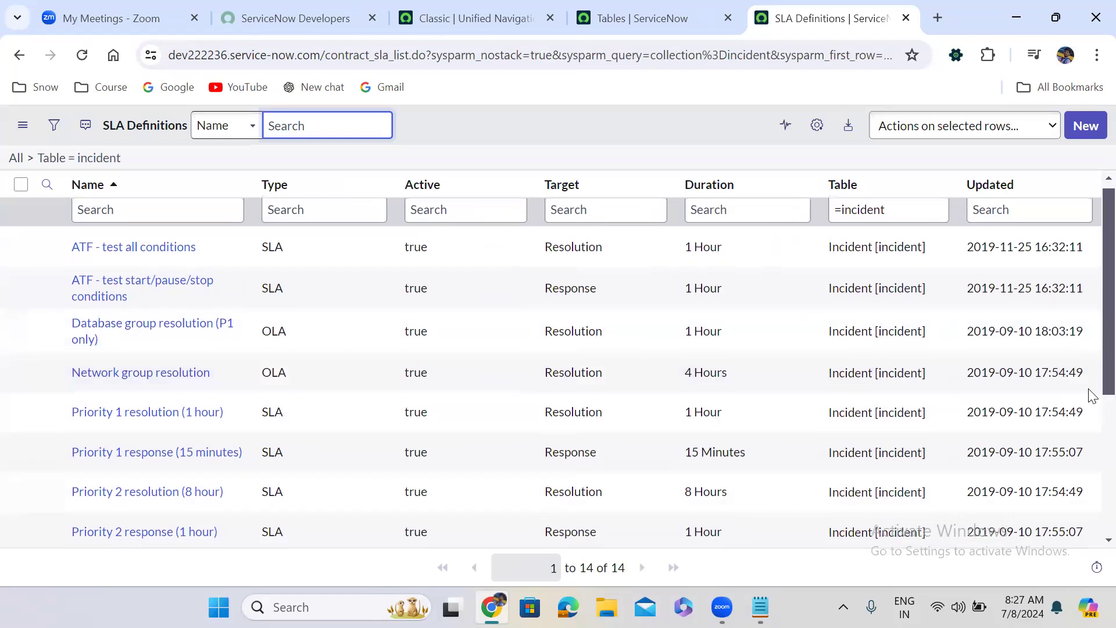
scroll(1090, 396, "down", 4)
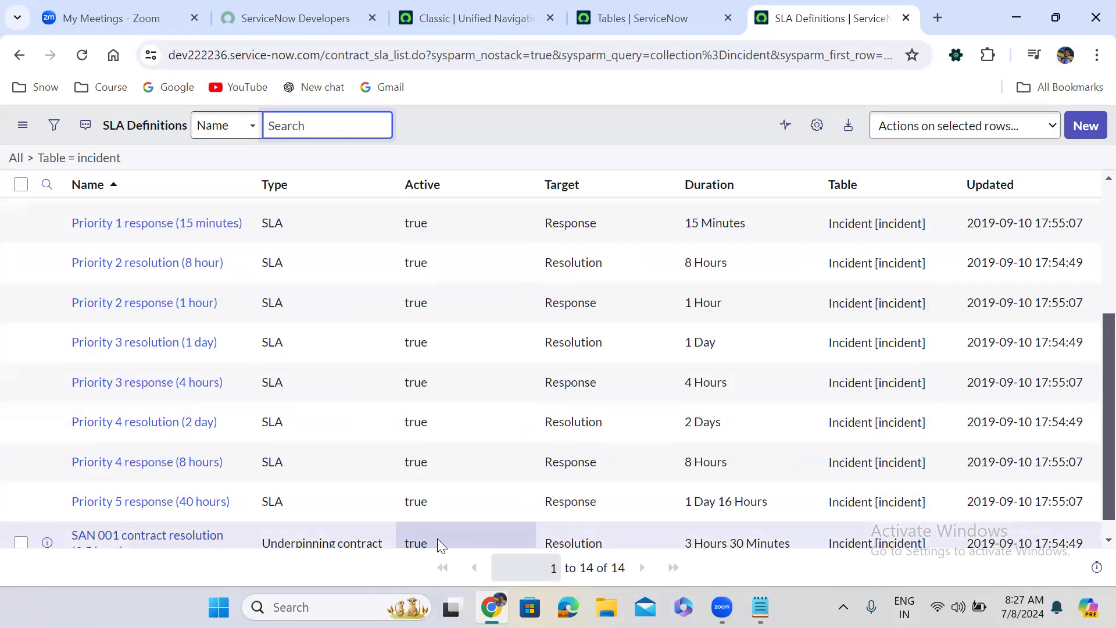
left_click(437, 538)
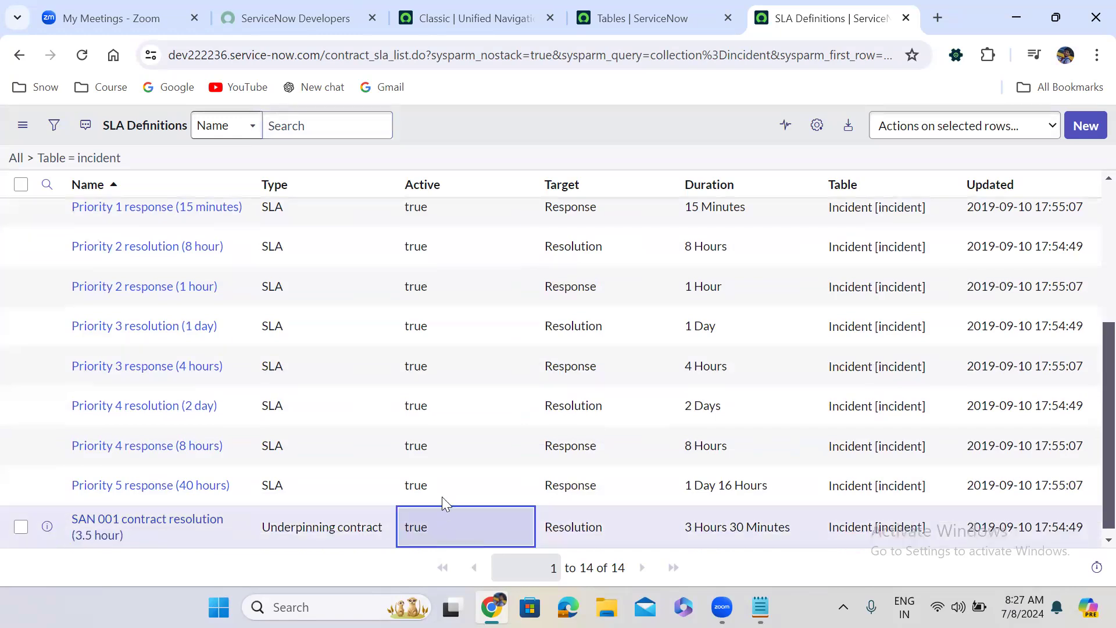
left_click(441, 481, "ctrl")
left_click(438, 445, "ctrl")
left_click(438, 401, "ctrl")
left_click(436, 365, "ctrl")
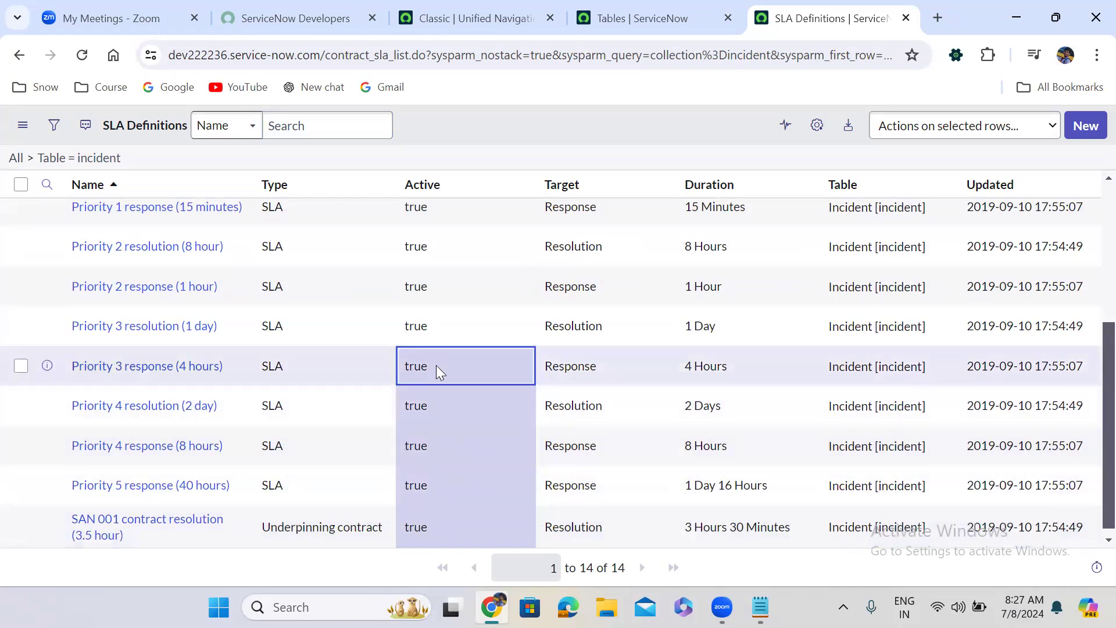
left_click(432, 335, "ctrl")
left_click(434, 291, "ctrl")
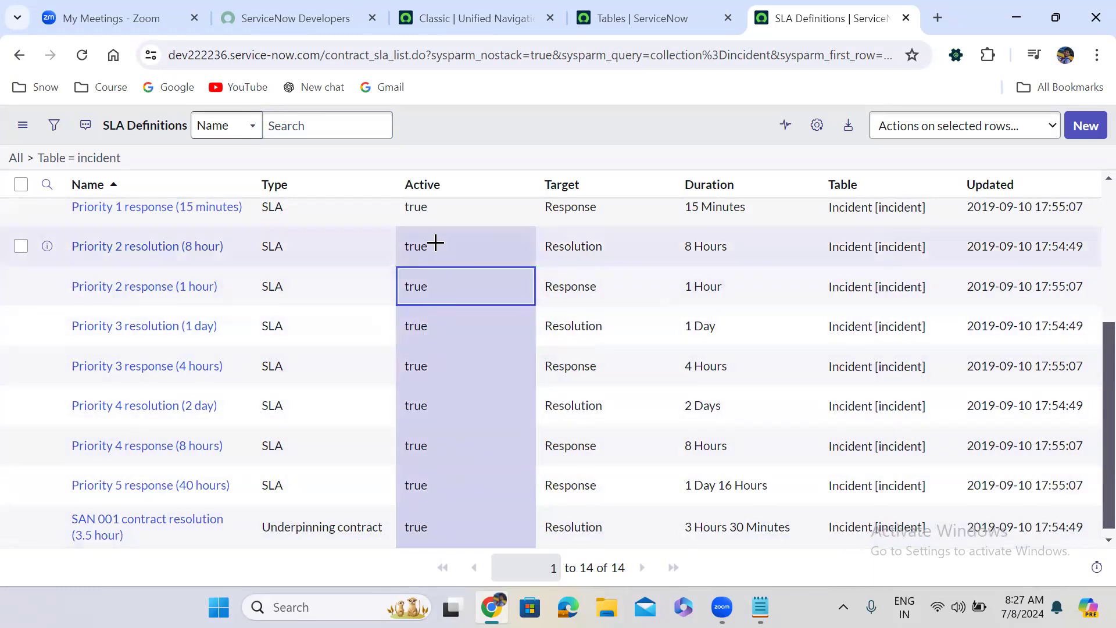
left_click(436, 243, "ctrl")
left_click(435, 207, "ctrl")
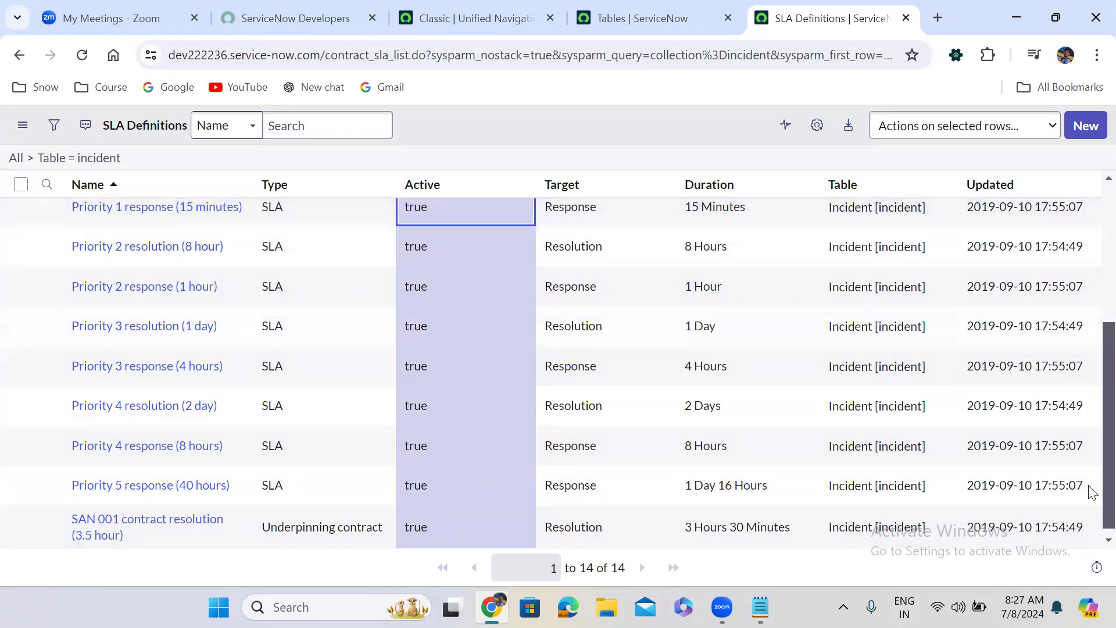
scroll(1090, 476, "up", 5)
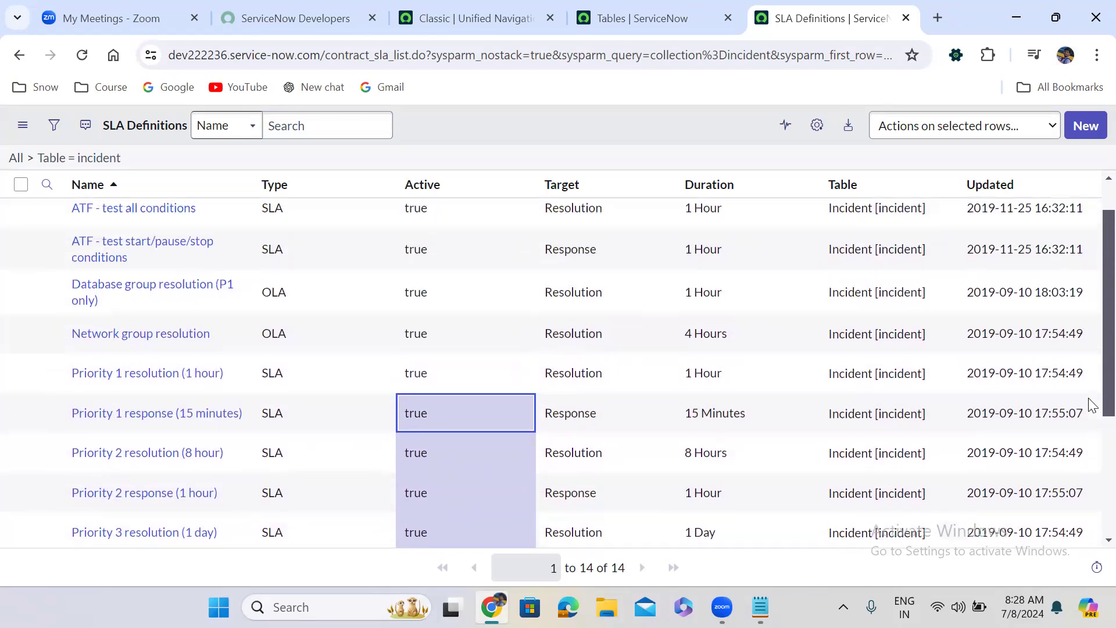
left_click(445, 371, "ctrl")
left_click(437, 341, "ctrl")
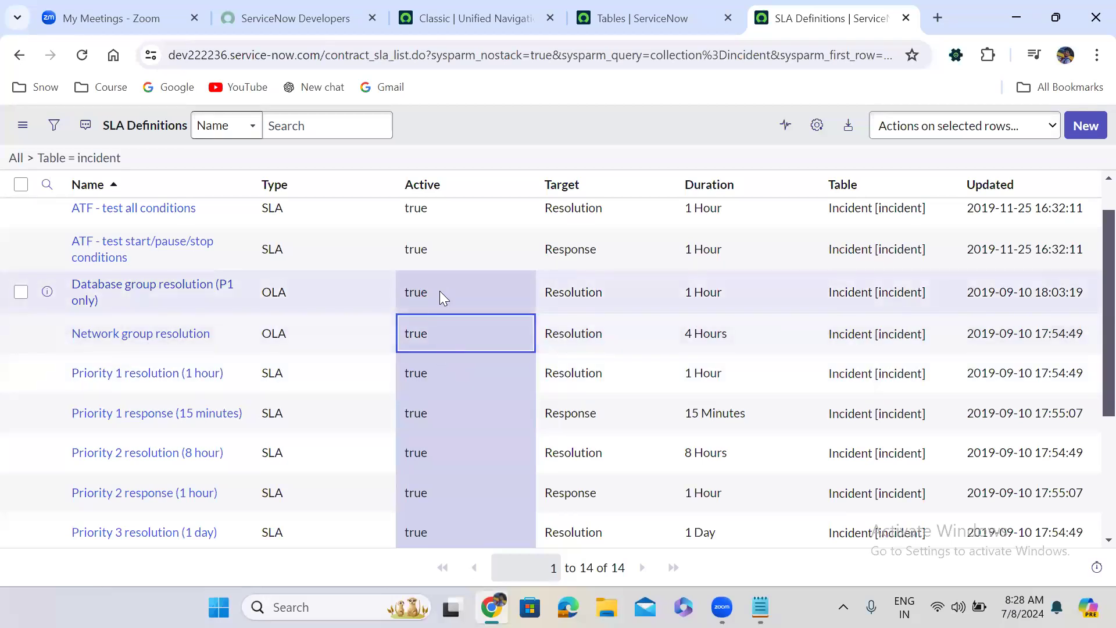
left_click(439, 291, "ctrl")
left_click(441, 239, "ctrl")
left_click(437, 216, "ctrl")
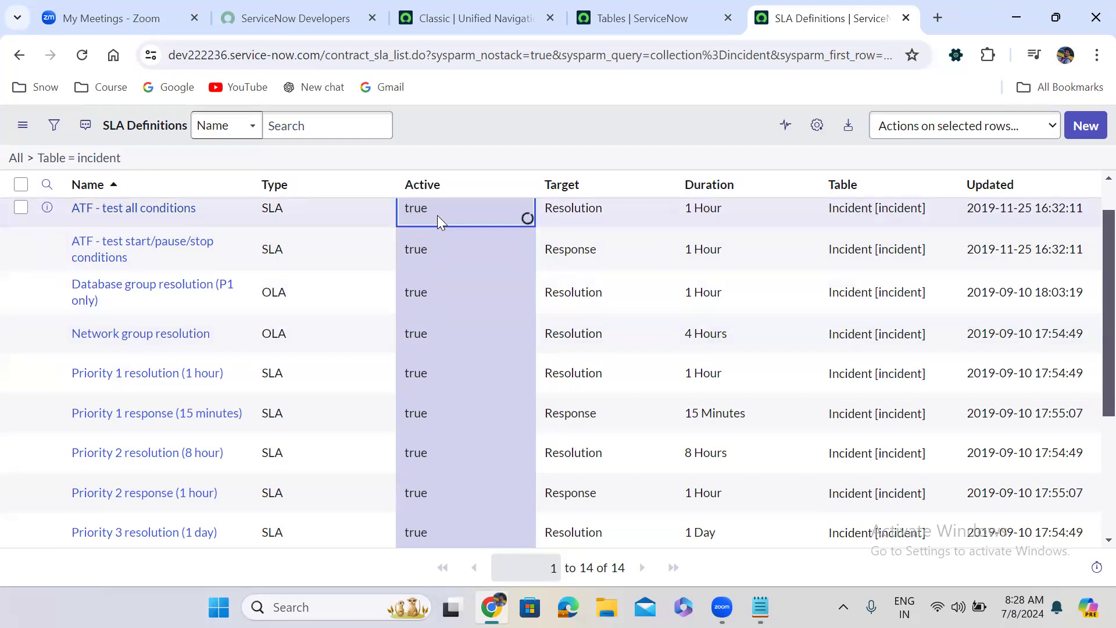
double_click(437, 215)
left_click(437, 218)
left_click(427, 245)
left_click(563, 209)
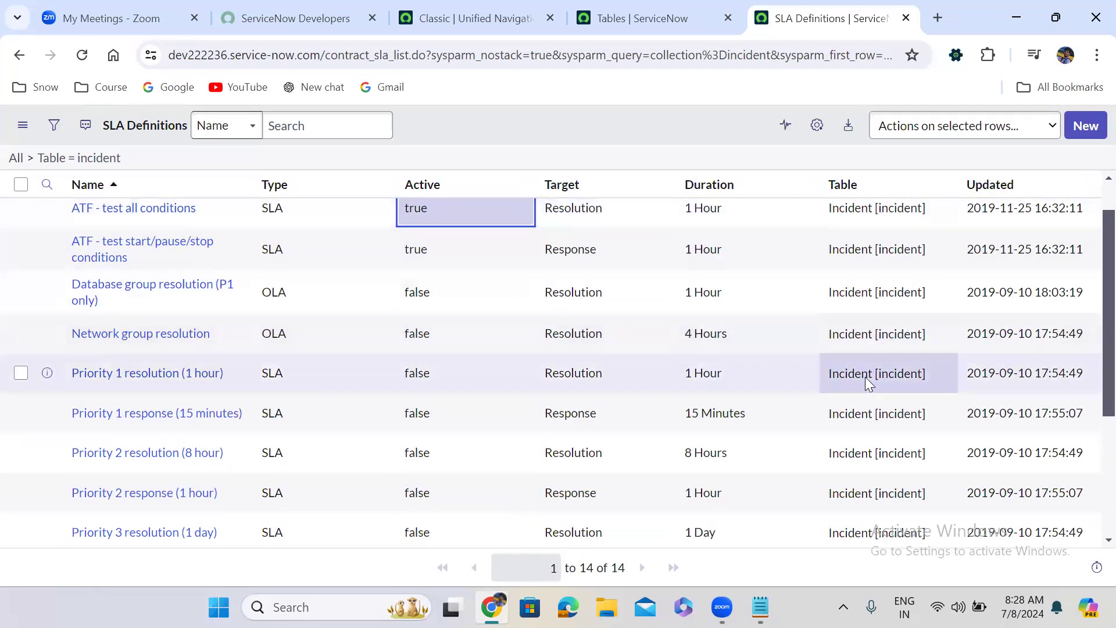
Remove the incident table filter from the SLA Definitions list and start a new SLA definition record
scroll(1088, 353, "up", 1)
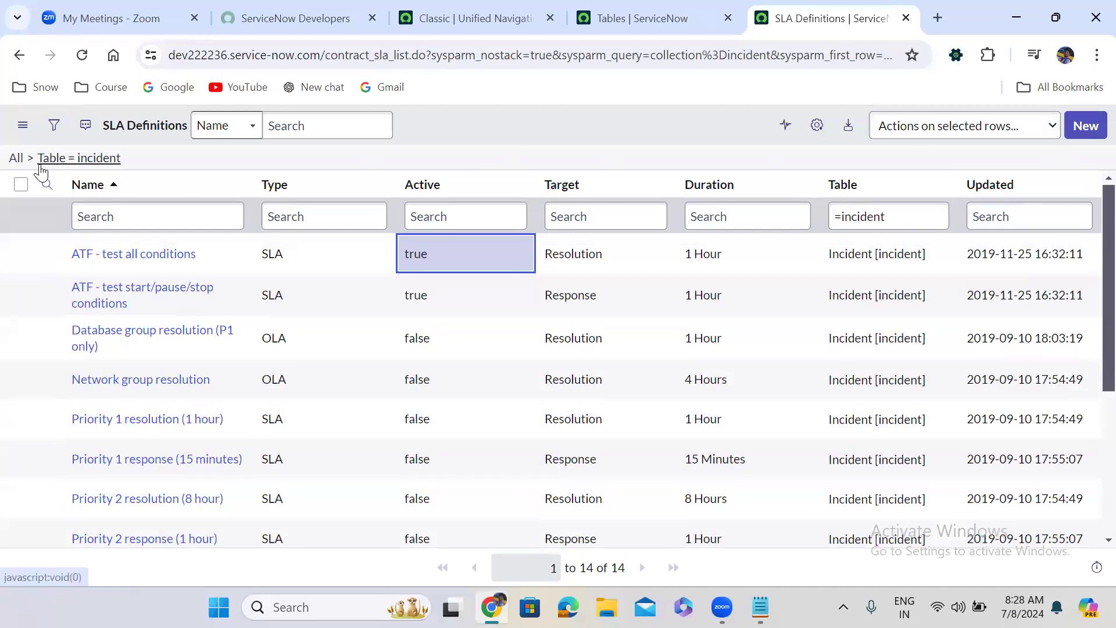
left_click(16, 160)
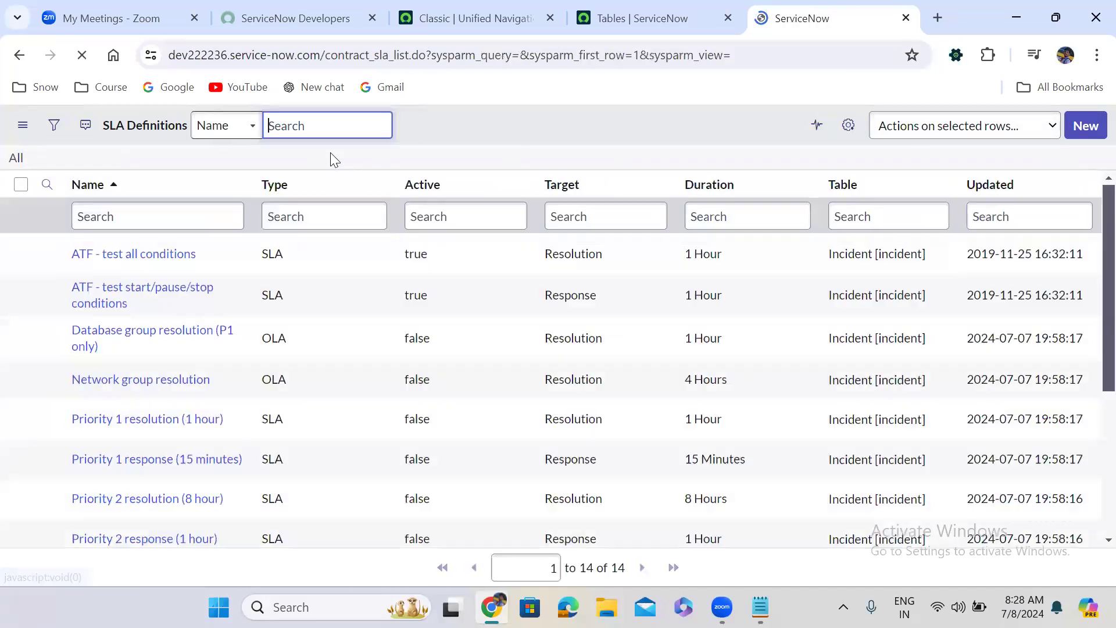
left_click(1084, 125)
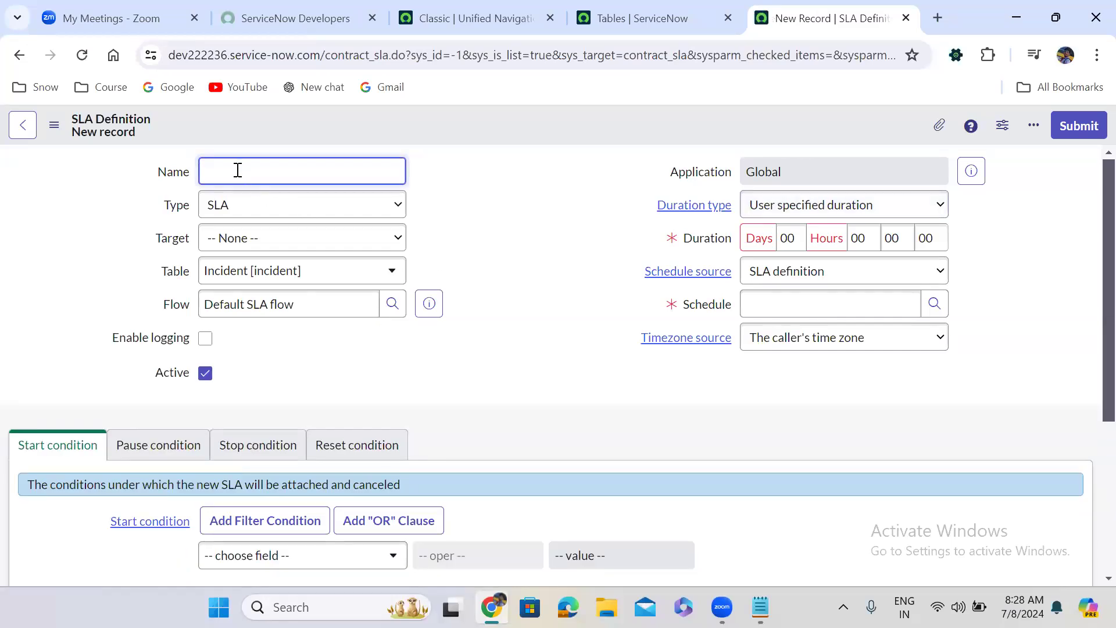
Name the new definition "Incident Responce SLA", choose SLA as its type, and reopen the Type choices
type("ncident Responce SLA")
left_click(509, 213)
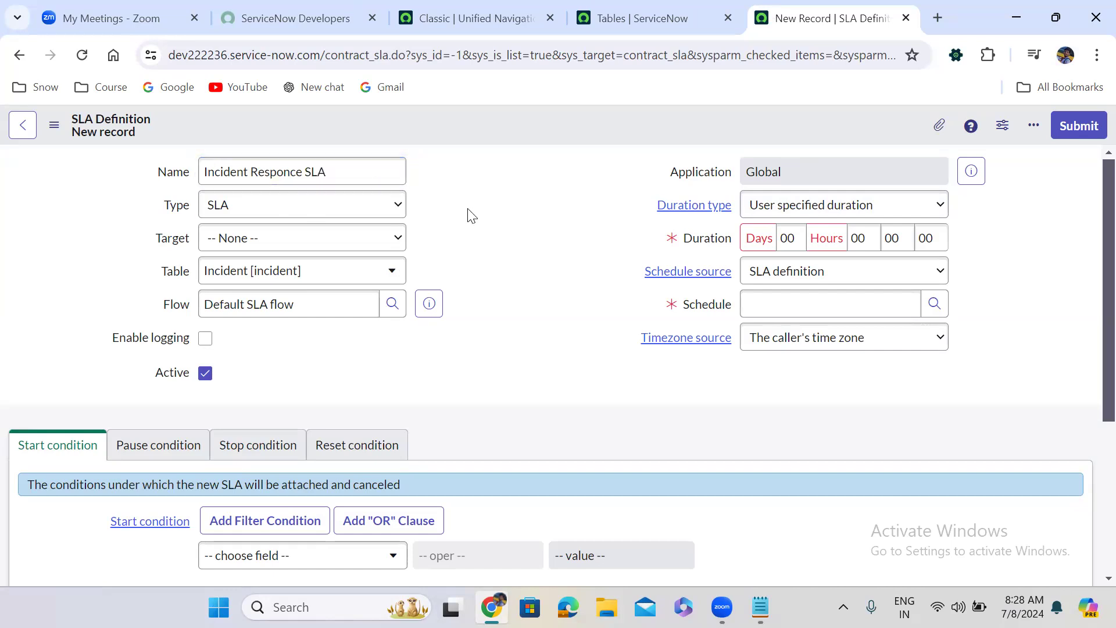
left_click(250, 218)
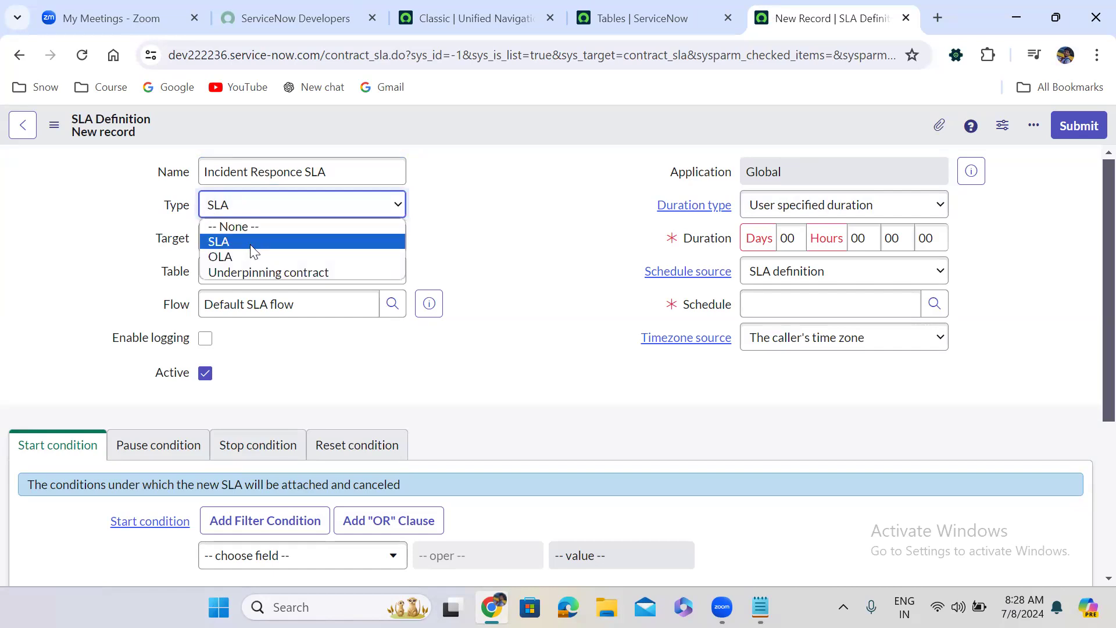
left_click(250, 245)
left_click(273, 207)
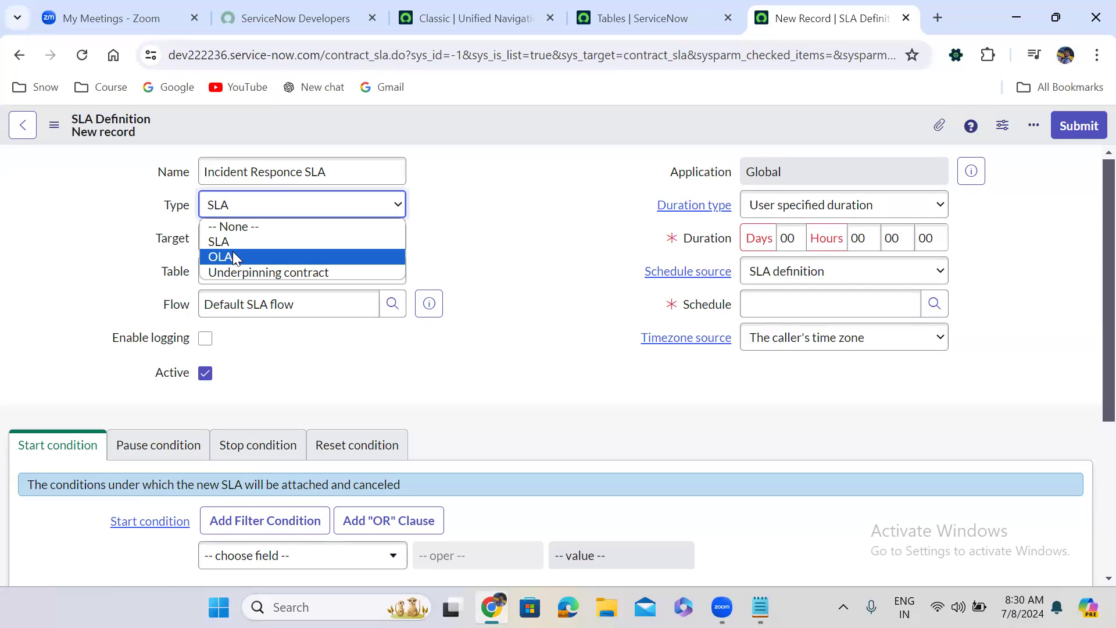
Search Google in a new browser tab for "difference between sla ola and uc in servicenow"
left_click(929, 8)
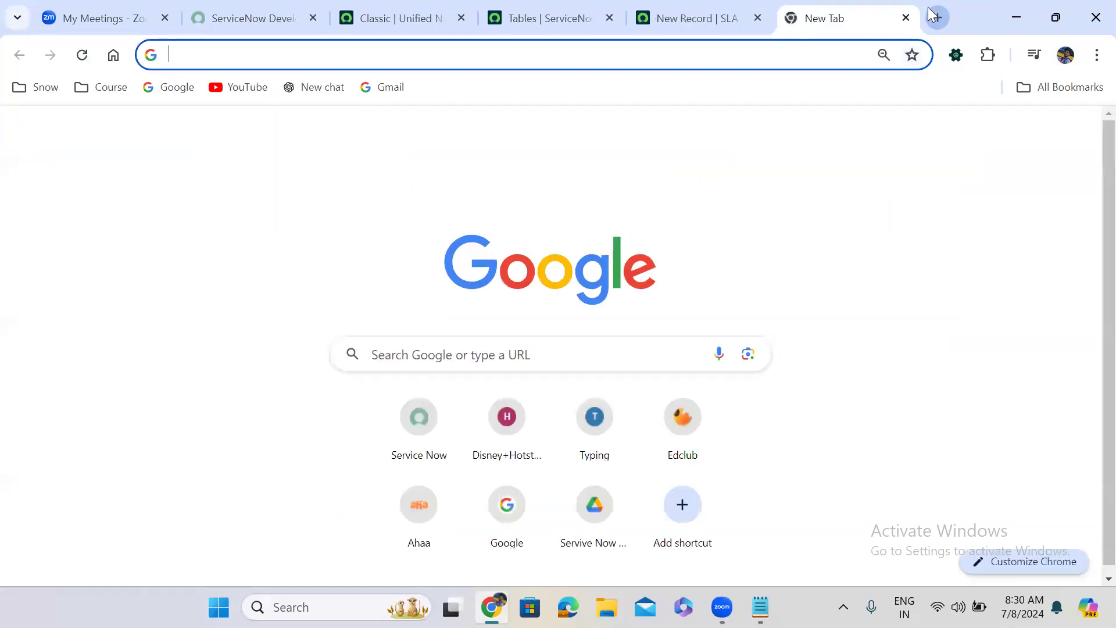
type("di")
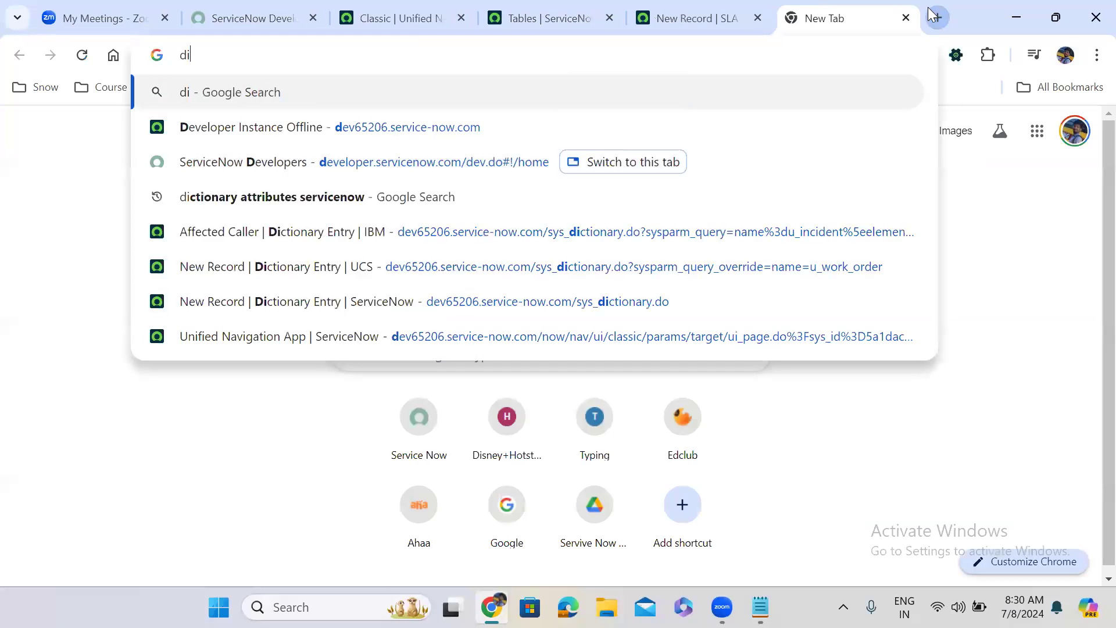
type("fference b")
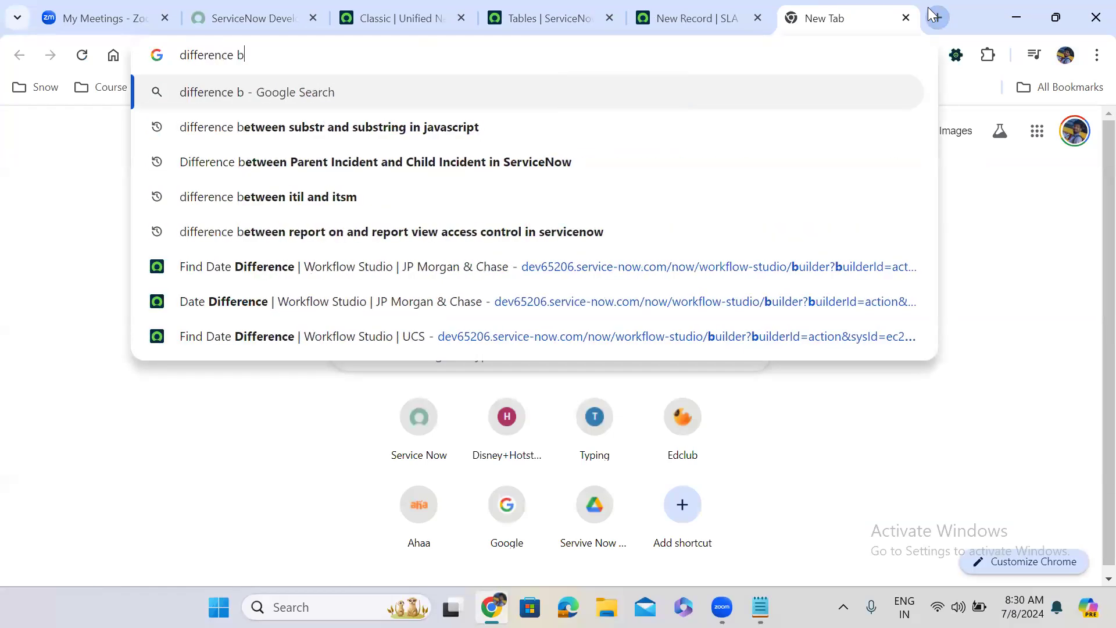
type("etween s")
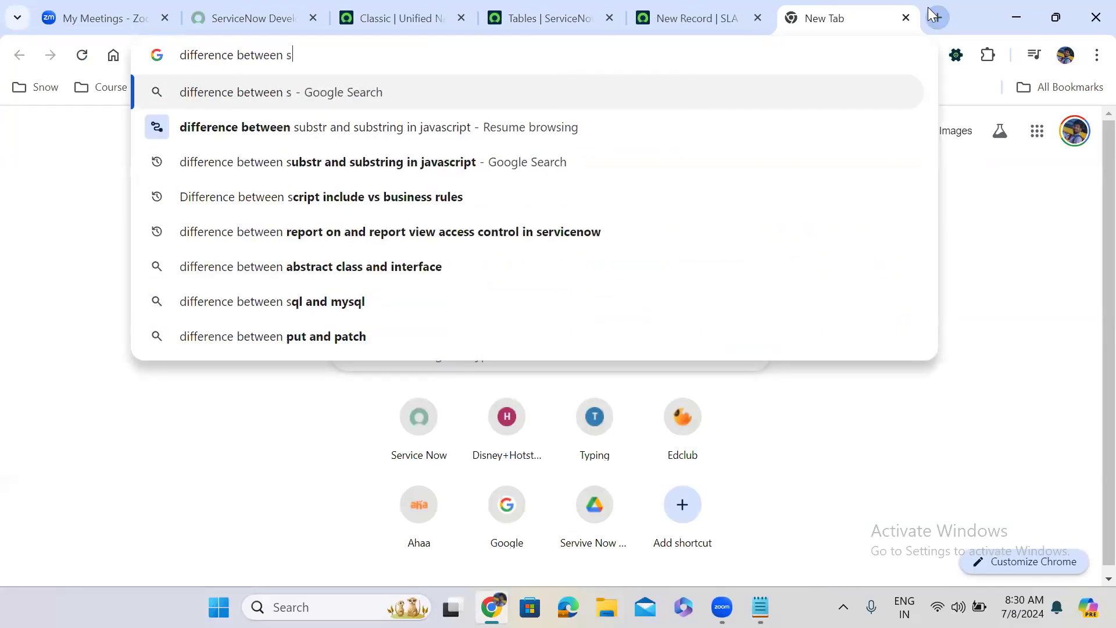
type("la and ola")
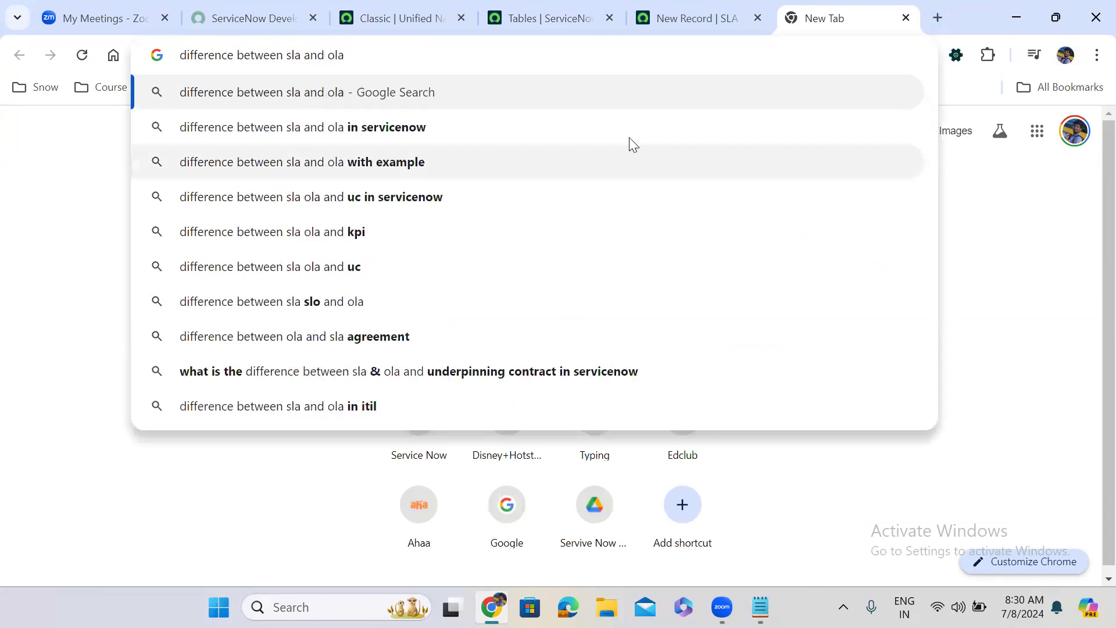
left_click(411, 201)
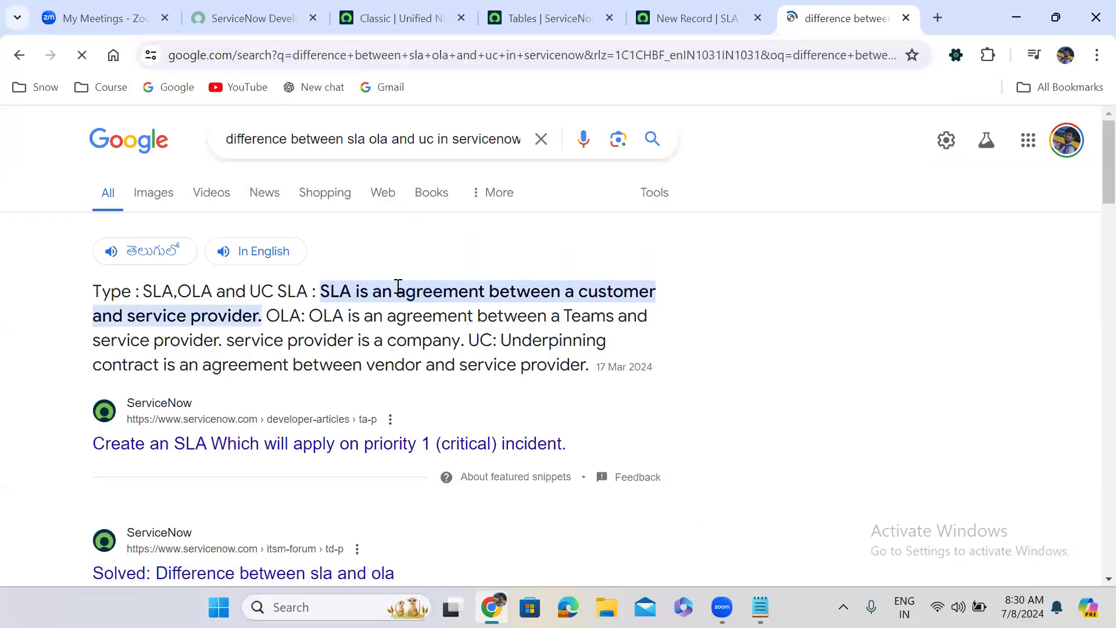
Highlight the snippet's SLA definition and open the ServiceNow results on a priority 1 incident SLA and the SLA–OLA difference in new browser tabs
left_click_drag(321, 290, 260, 313)
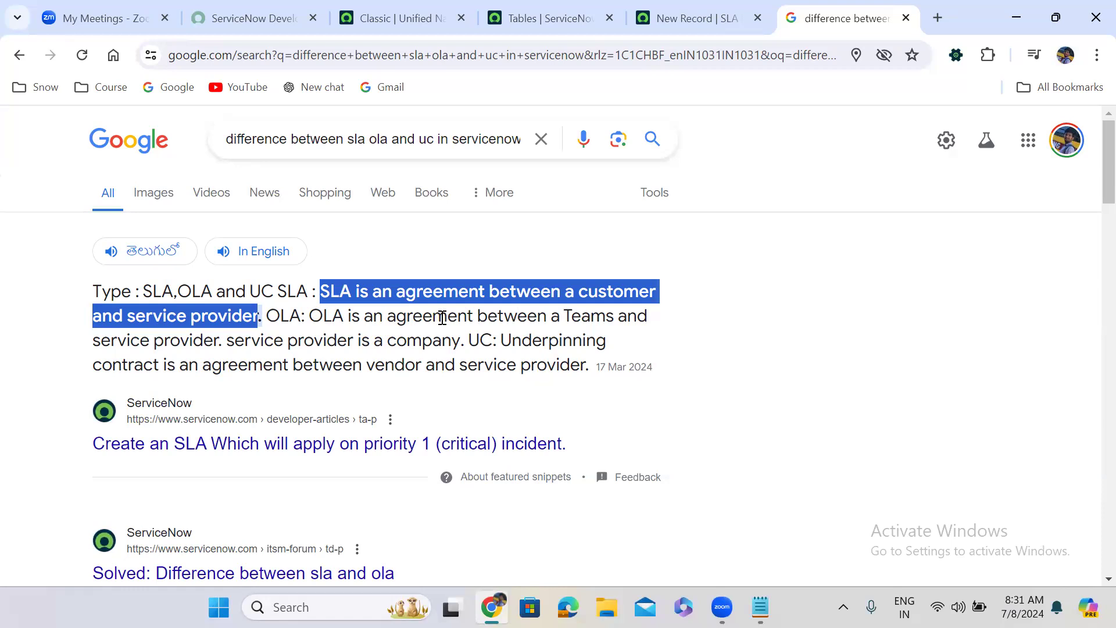
middle_click(334, 453)
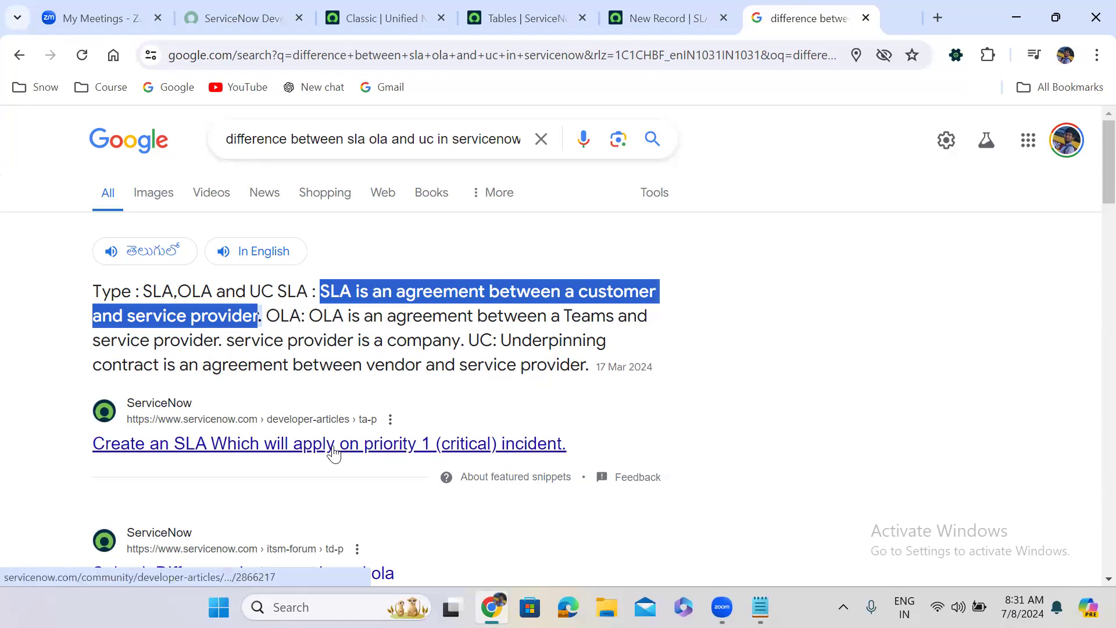
scroll(904, 417, "down", 1)
scroll(904, 416, "down", 5)
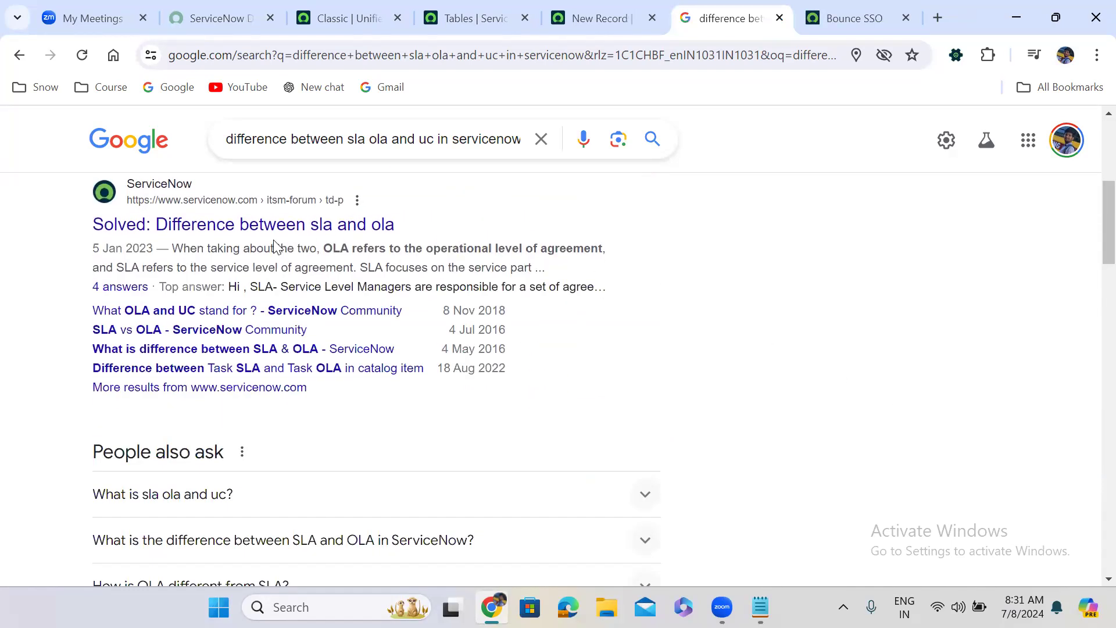
middle_click(247, 233)
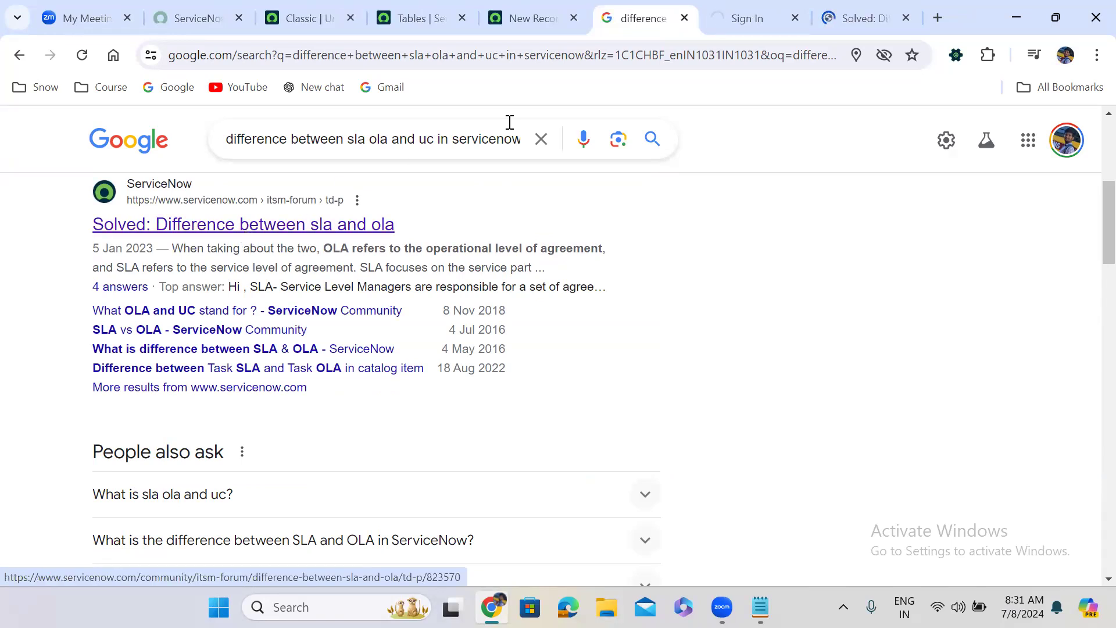
Read the accepted answer in the "Difference between sla and ola ?" thread and highlight its explanation of OLA
left_click(865, 8)
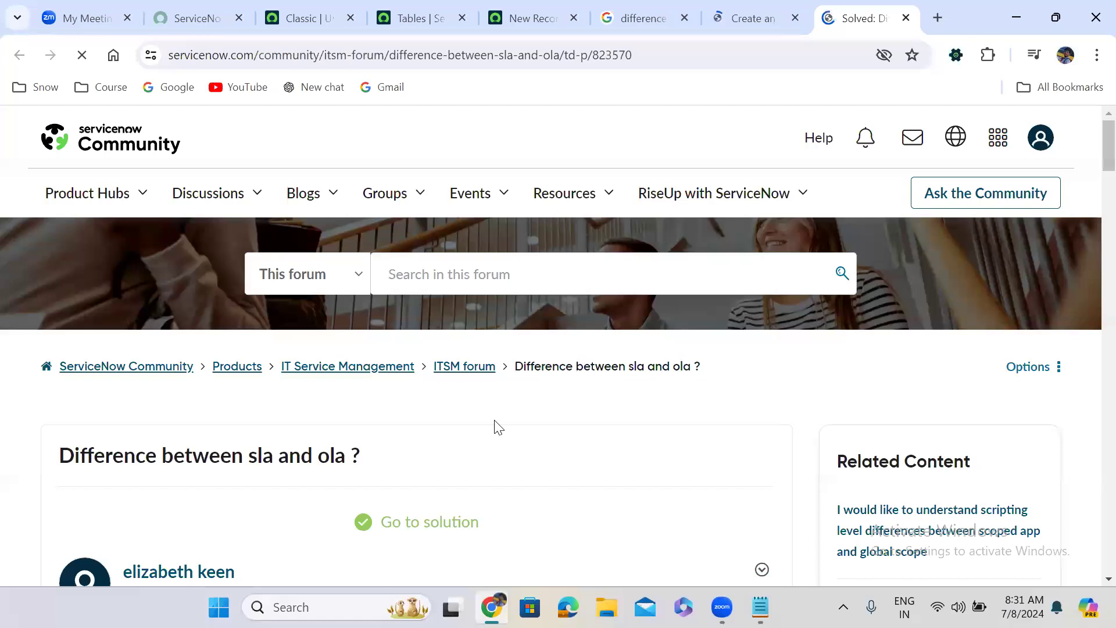
scroll(459, 482, "down", 2)
scroll(460, 481, "down", 6)
scroll(459, 476, "down", 5)
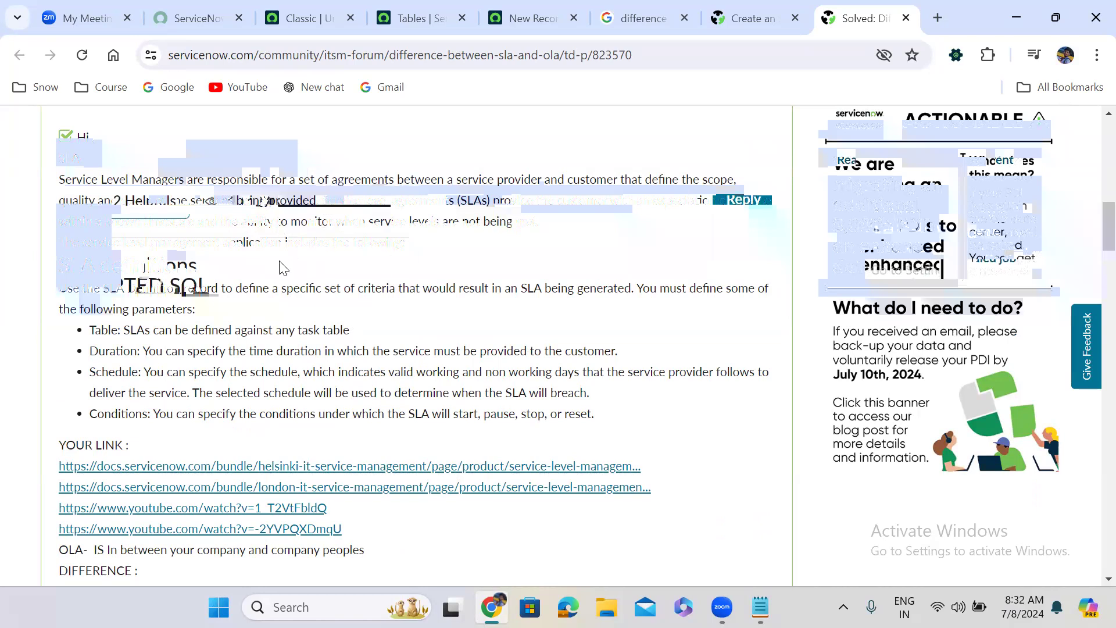
scroll(281, 269, "down", 5)
scroll(281, 268, "down", 2)
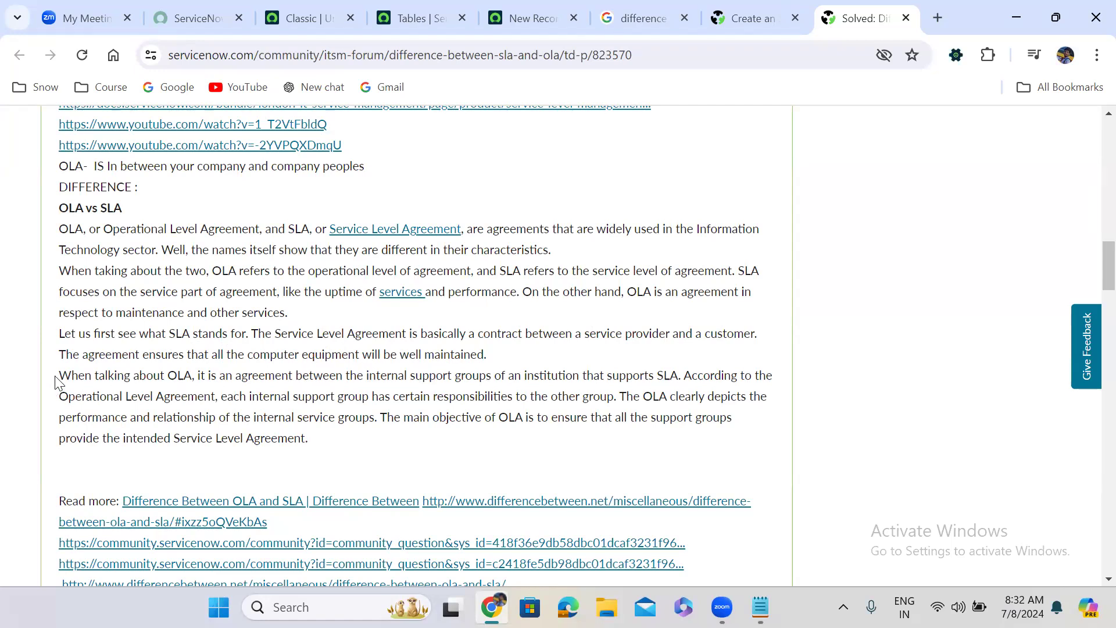
left_click_drag(59, 377, 198, 379)
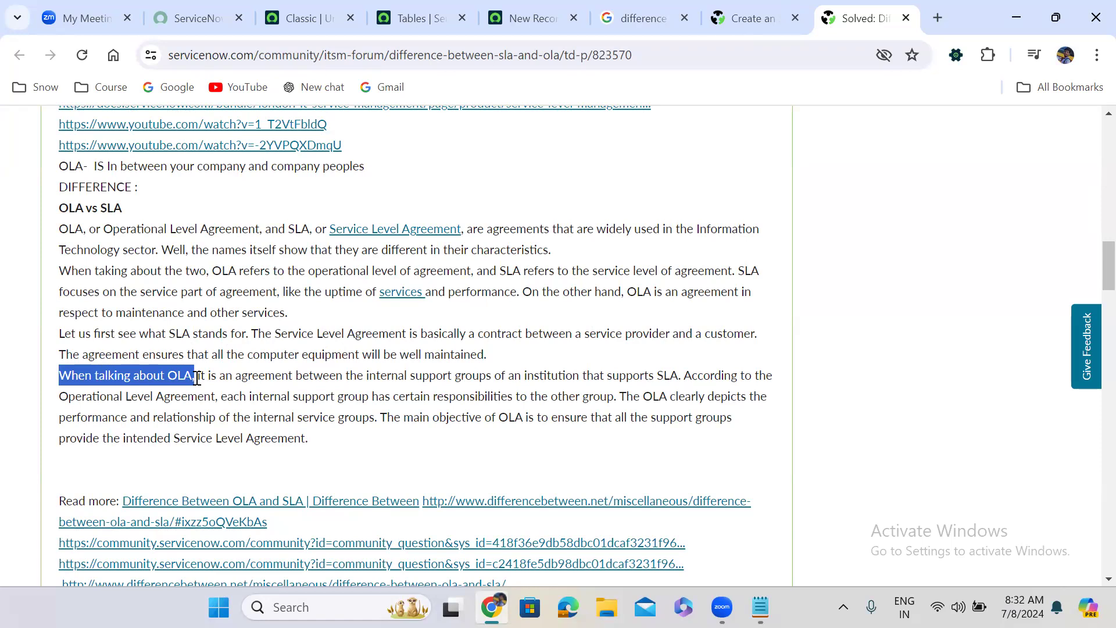
left_click_drag(198, 377, 514, 381)
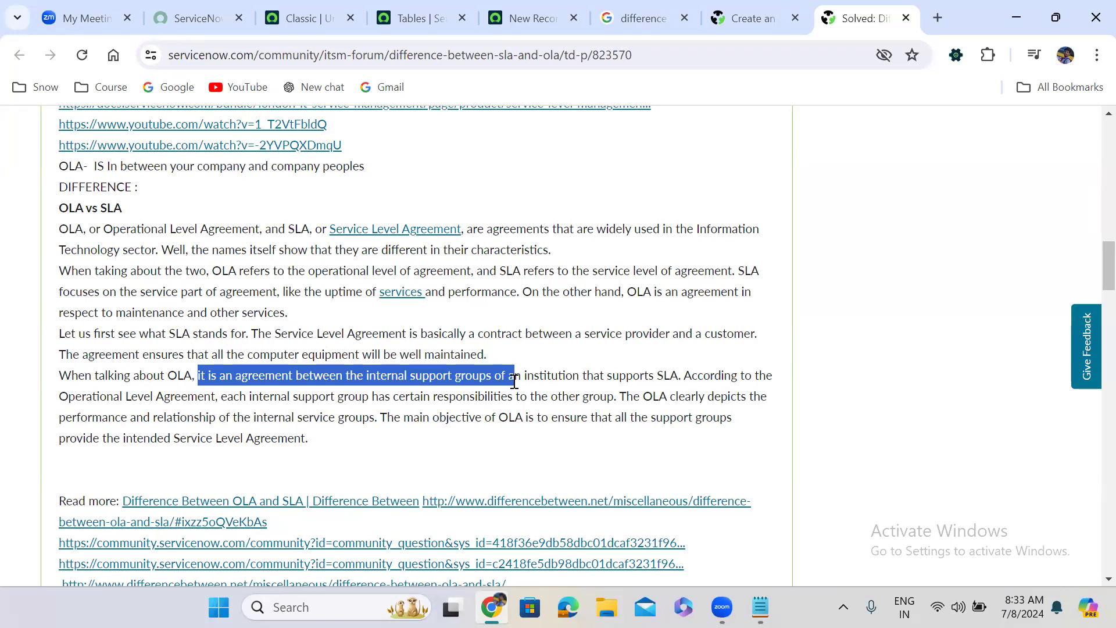
Highlight the thread's statement that OLA is an agreement between internal support groups, up to their responsibilities to the other group
left_click_drag(515, 382, 659, 388)
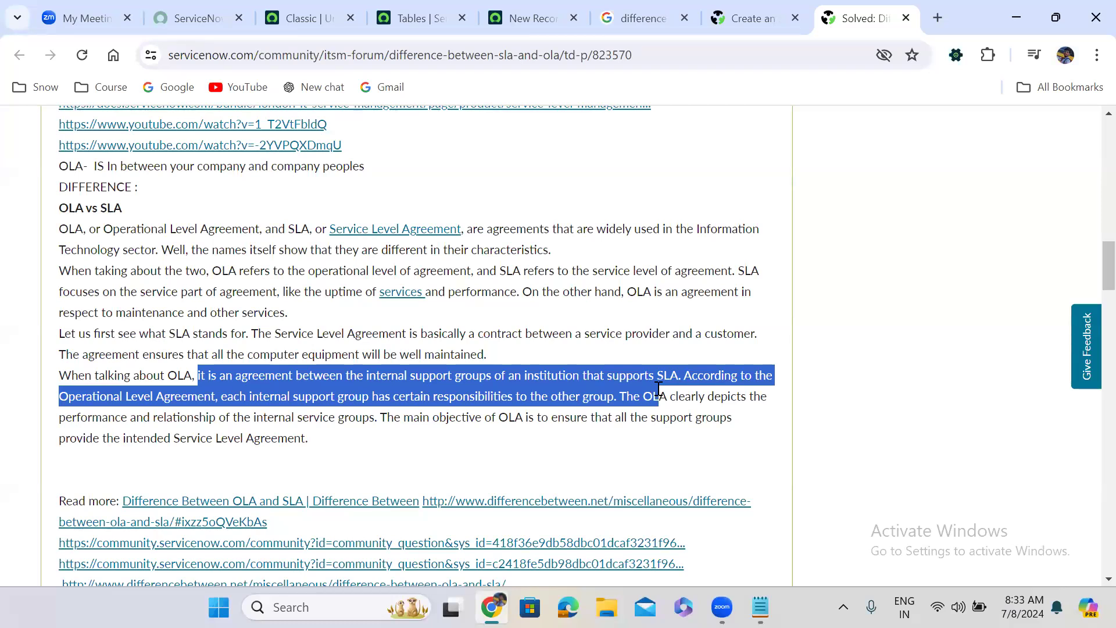
left_click(629, 389)
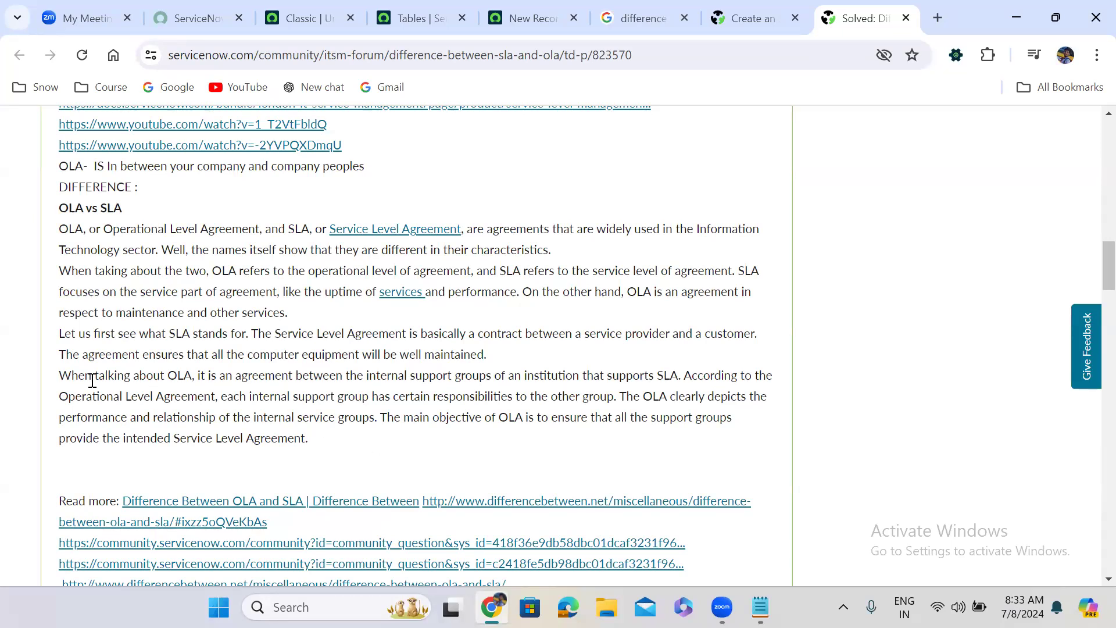
left_click_drag(58, 381, 618, 396)
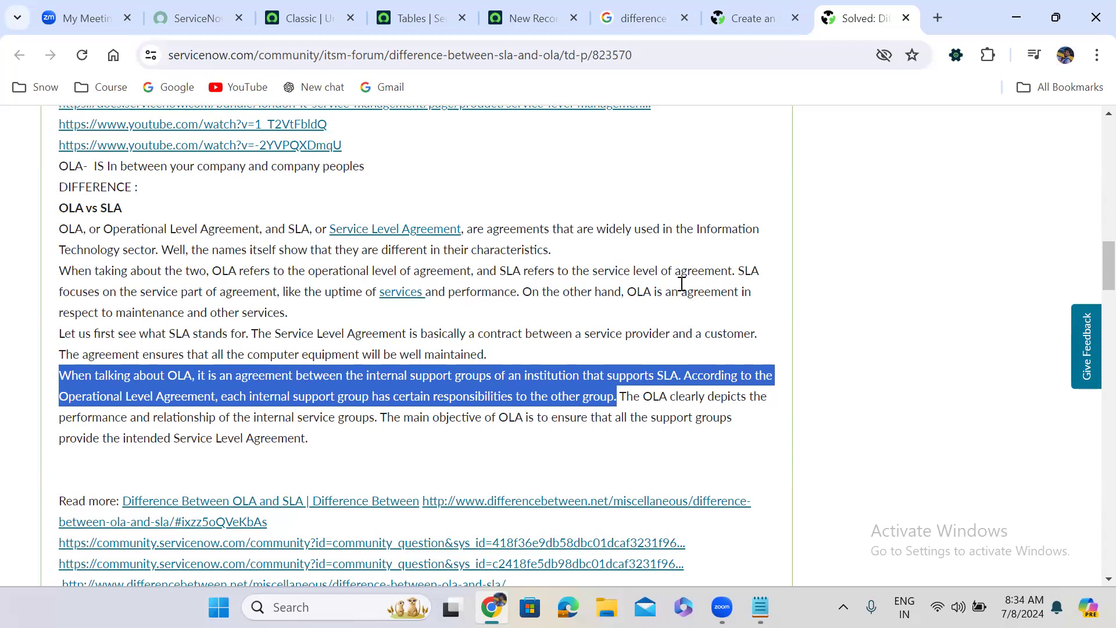
Look through the community article on creating an SLA for priority 1 incidents and return to its explanation of the Type options
left_click(757, 19)
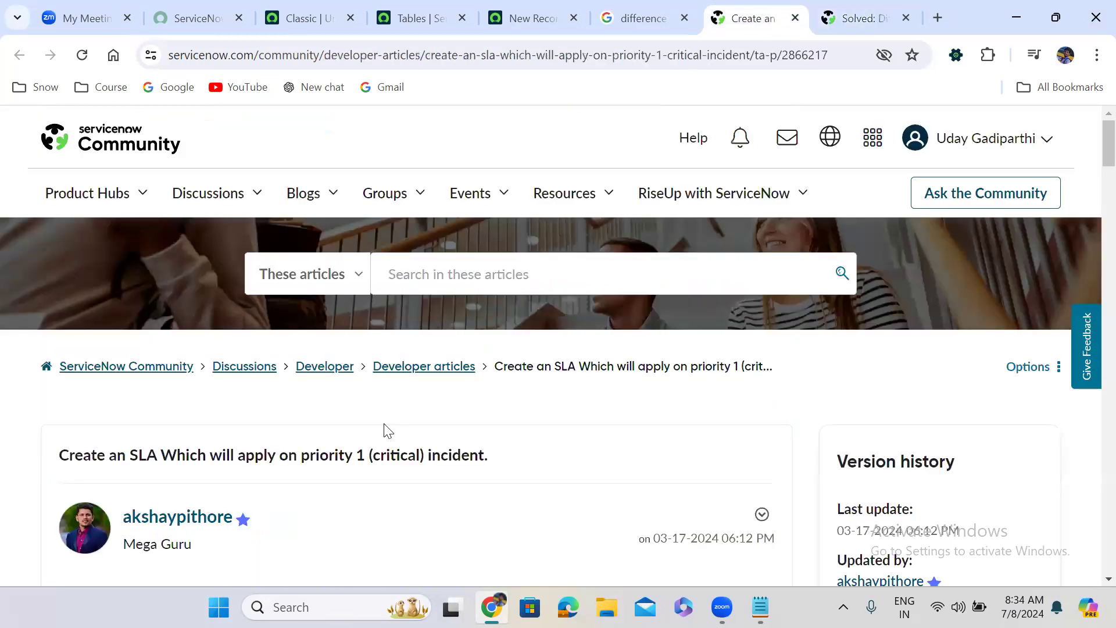
scroll(325, 494, "down", 8)
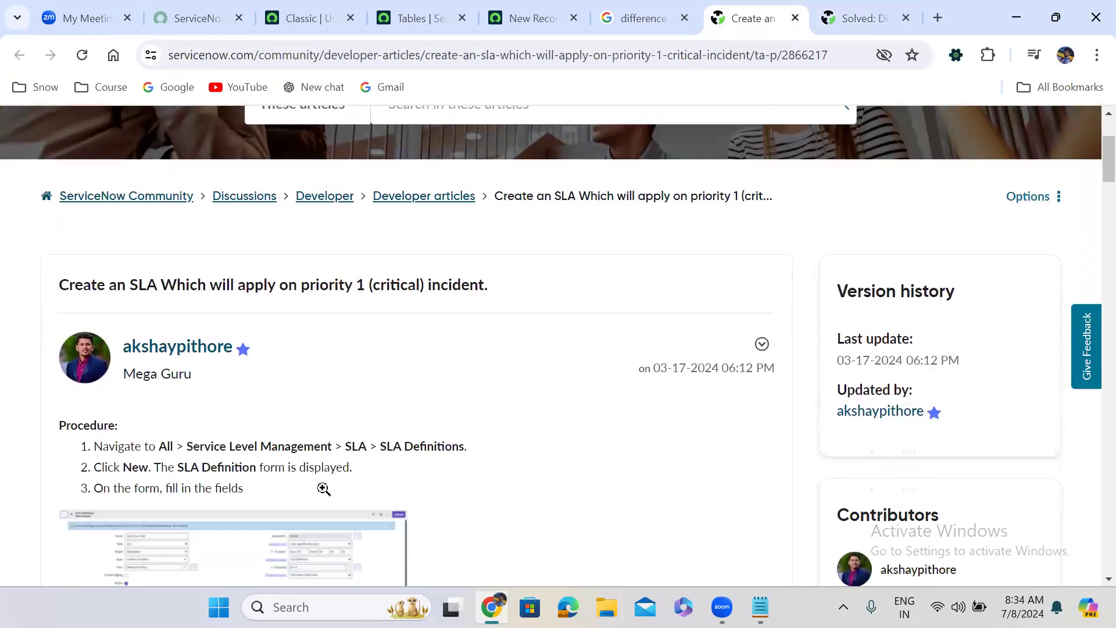
scroll(323, 491, "down", 10)
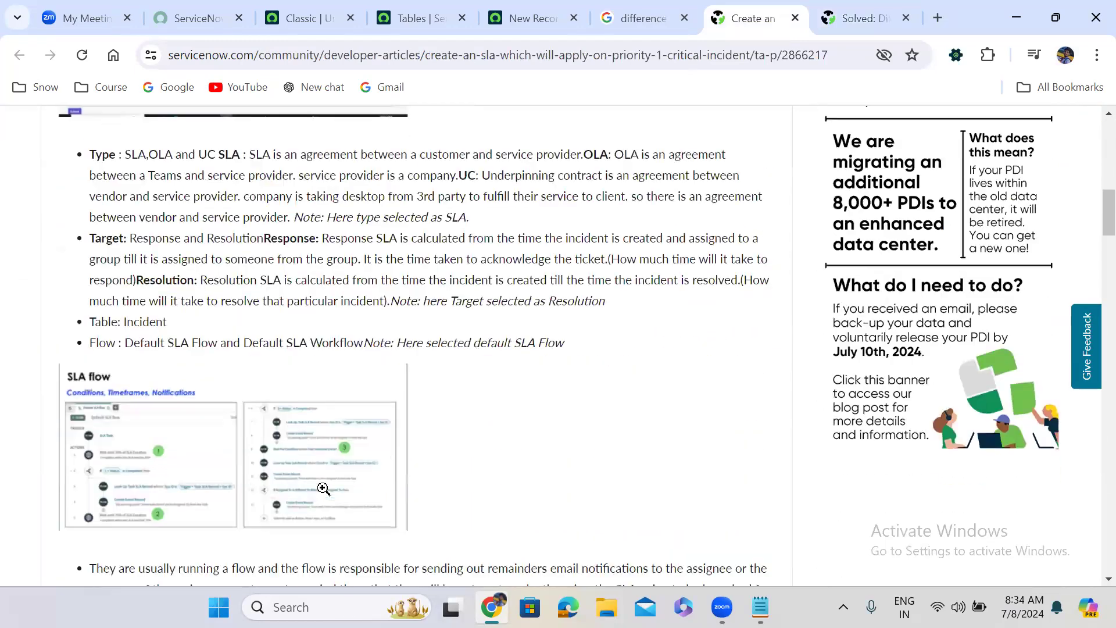
scroll(323, 491, "down", 12)
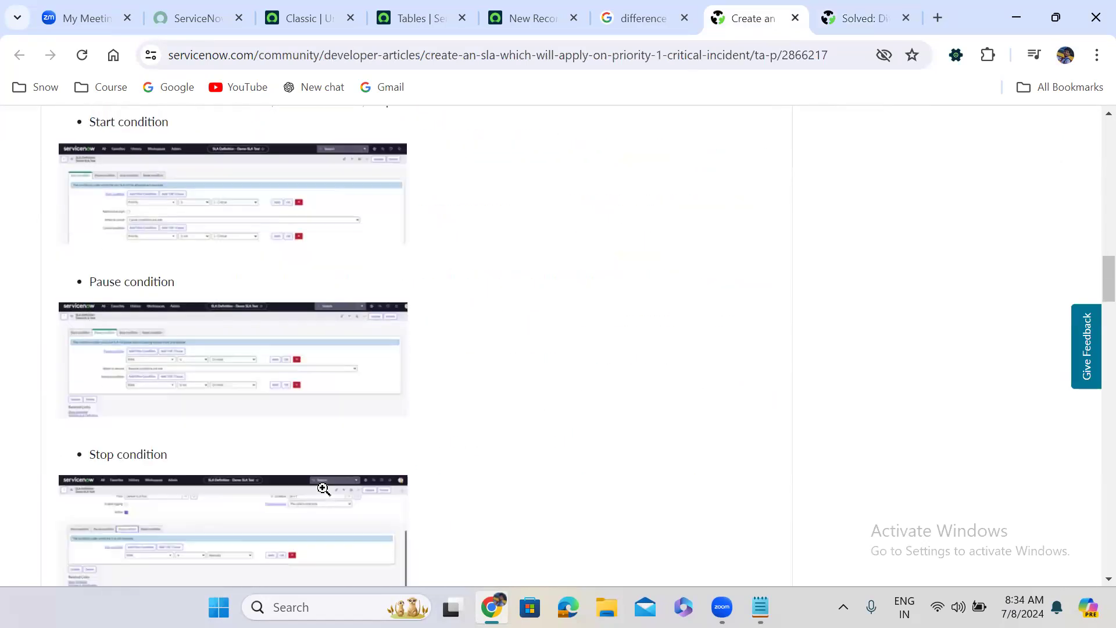
scroll(323, 489, "down", 12)
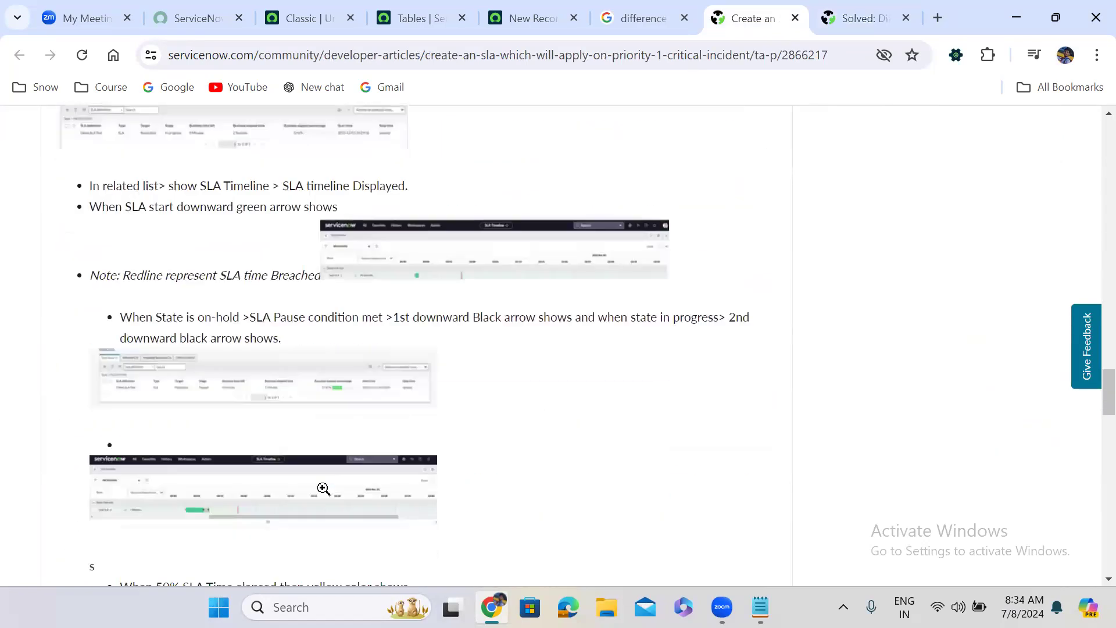
scroll(324, 489, "down", 12)
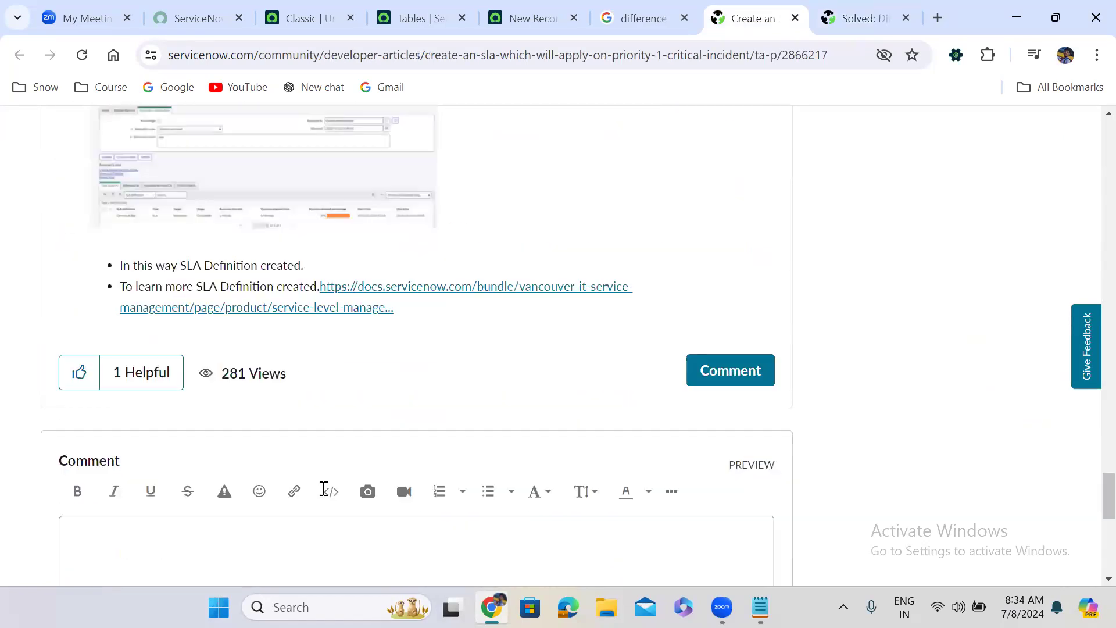
scroll(323, 489, "up", 12)
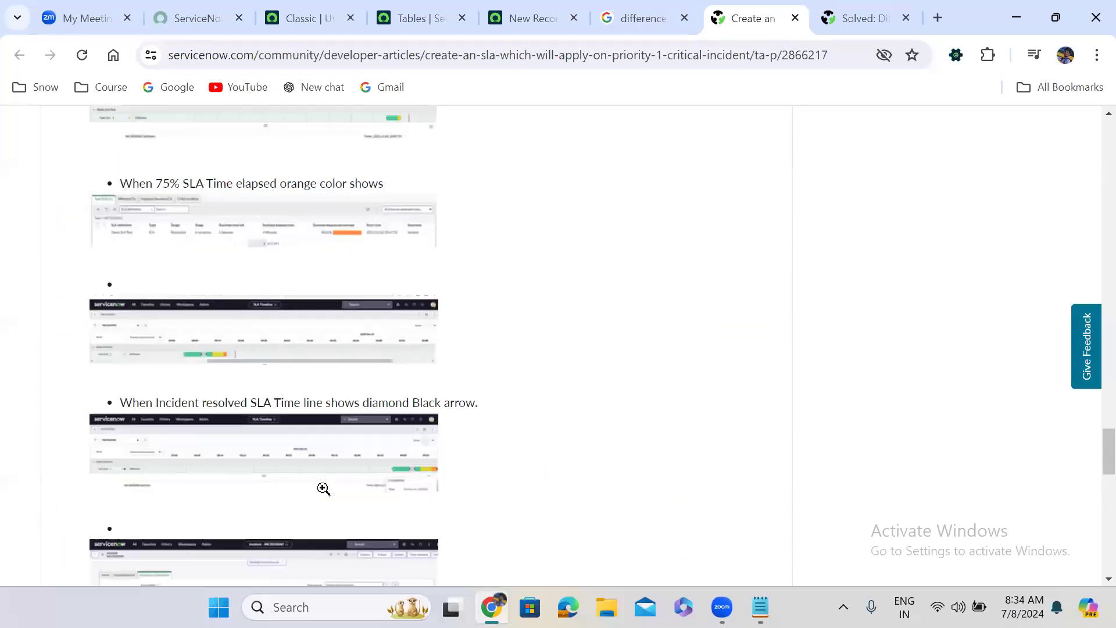
scroll(323, 489, "up", 15)
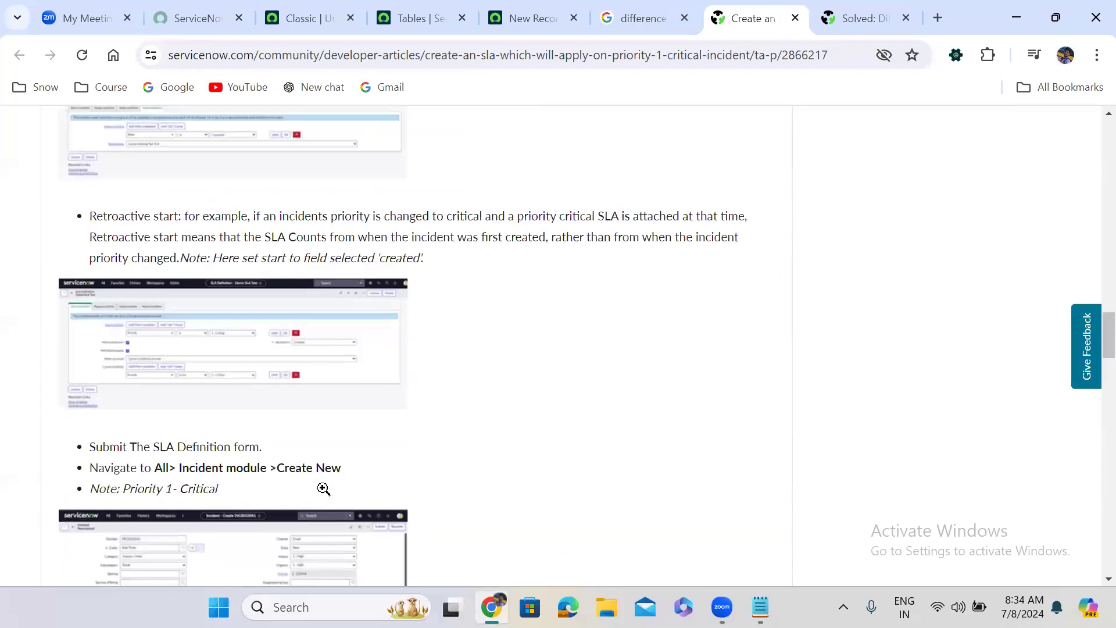
scroll(323, 489, "up", 6)
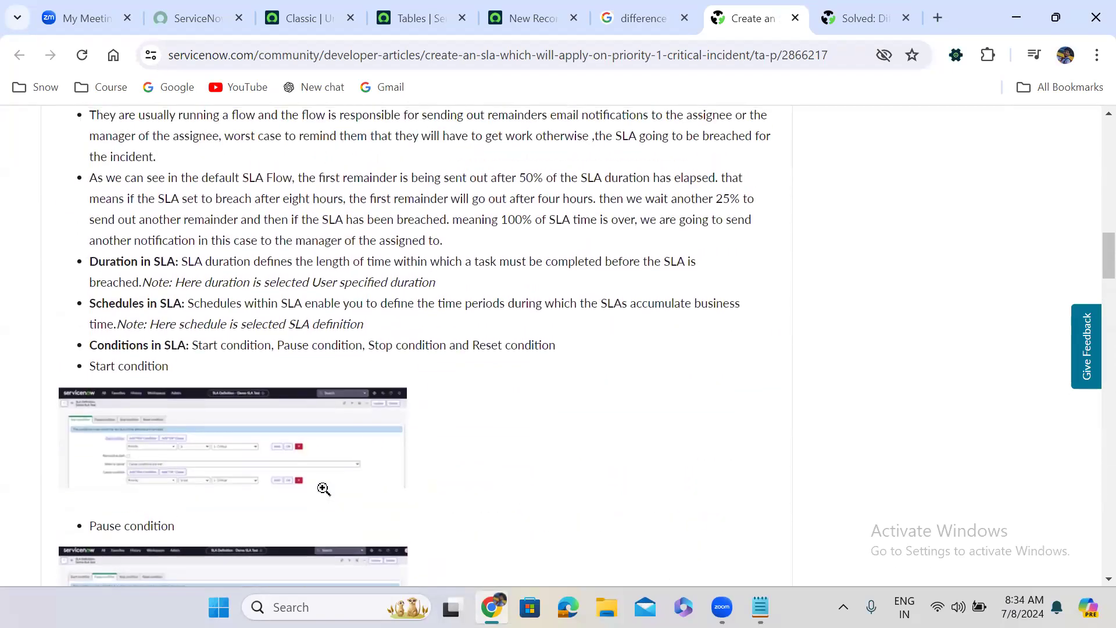
scroll(323, 488, "up", 9)
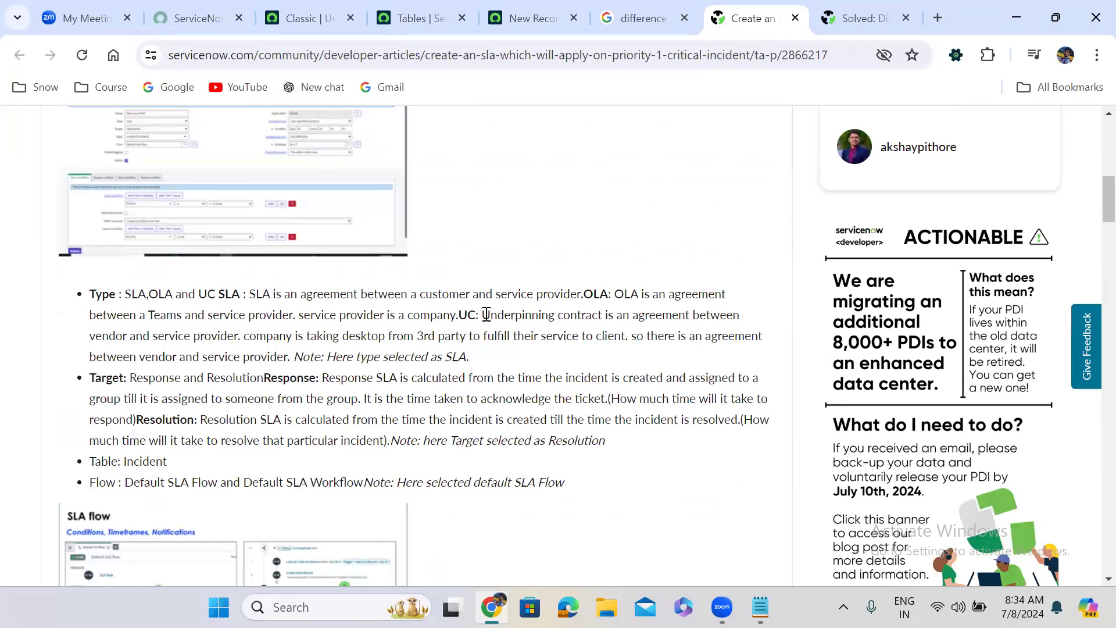
Highlight the article's underpinning contract explanation and desktop vendor example, along with its definition of SLA
left_click_drag(486, 315, 470, 336)
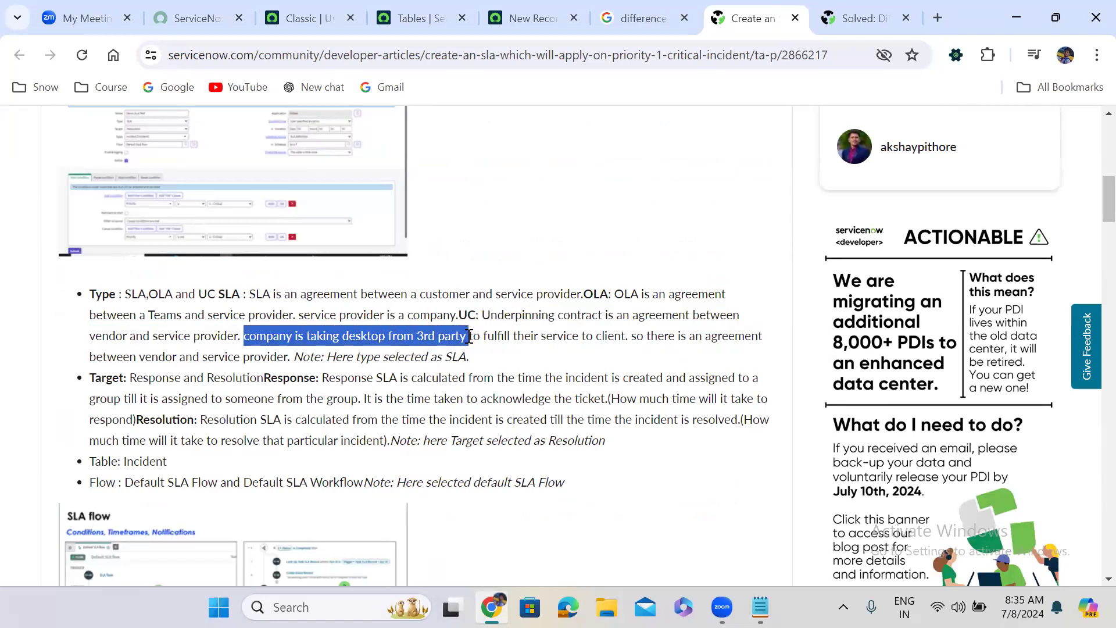
left_click_drag(469, 336, 628, 337)
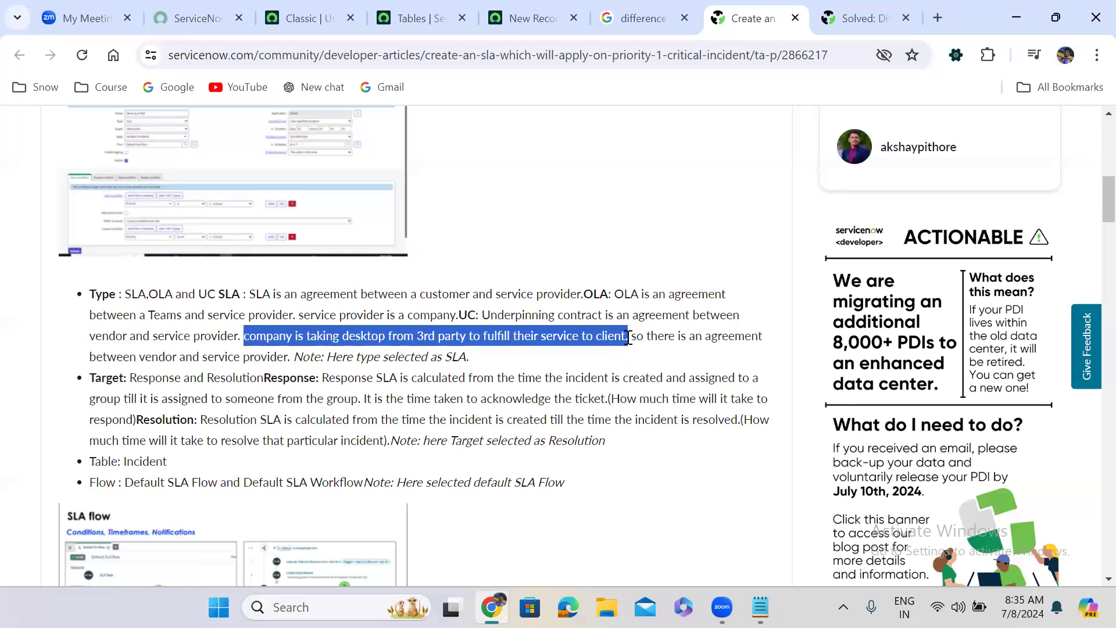
left_click(629, 337)
left_click_drag(648, 336, 292, 356)
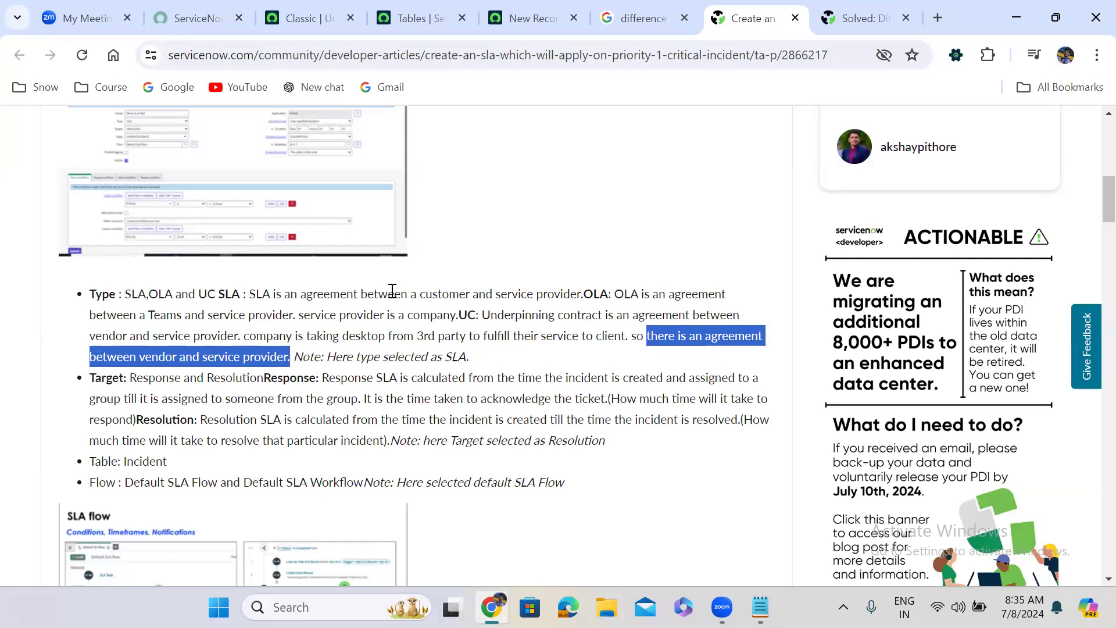
left_click_drag(277, 292, 581, 300)
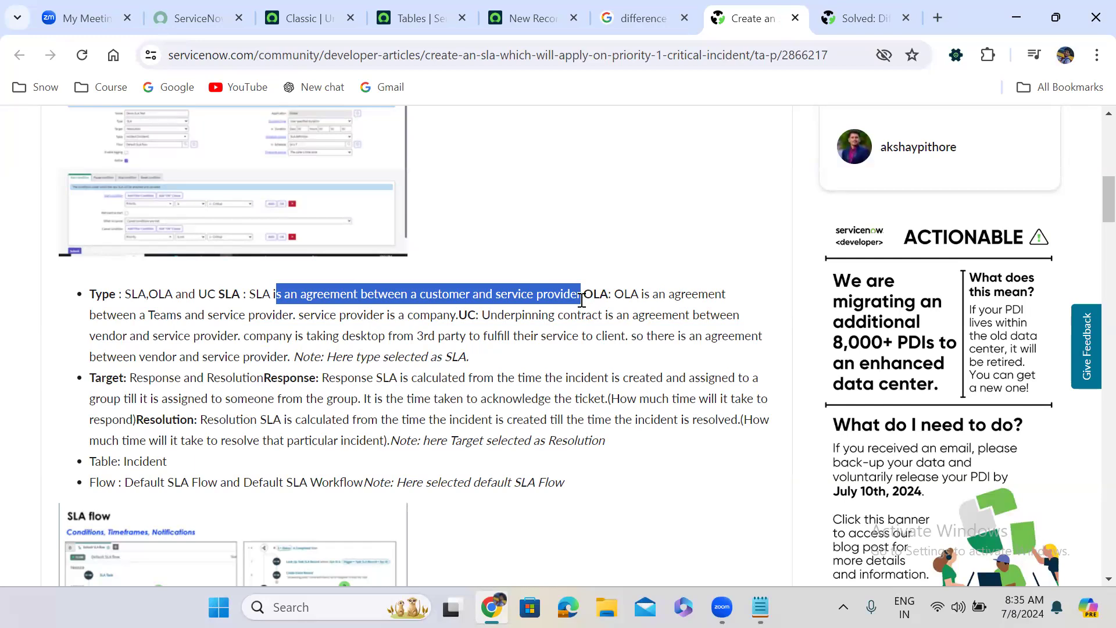
left_click_drag(582, 300, 579, 302)
left_click_drag(244, 336, 627, 354)
left_click_drag(622, 343, 613, 340)
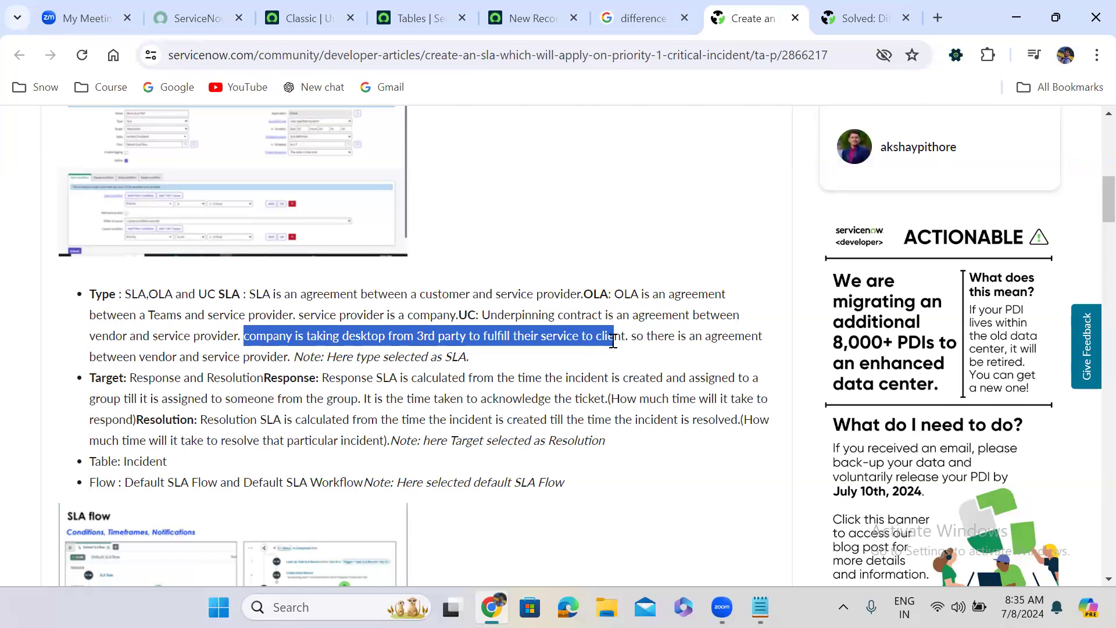
left_click(613, 342)
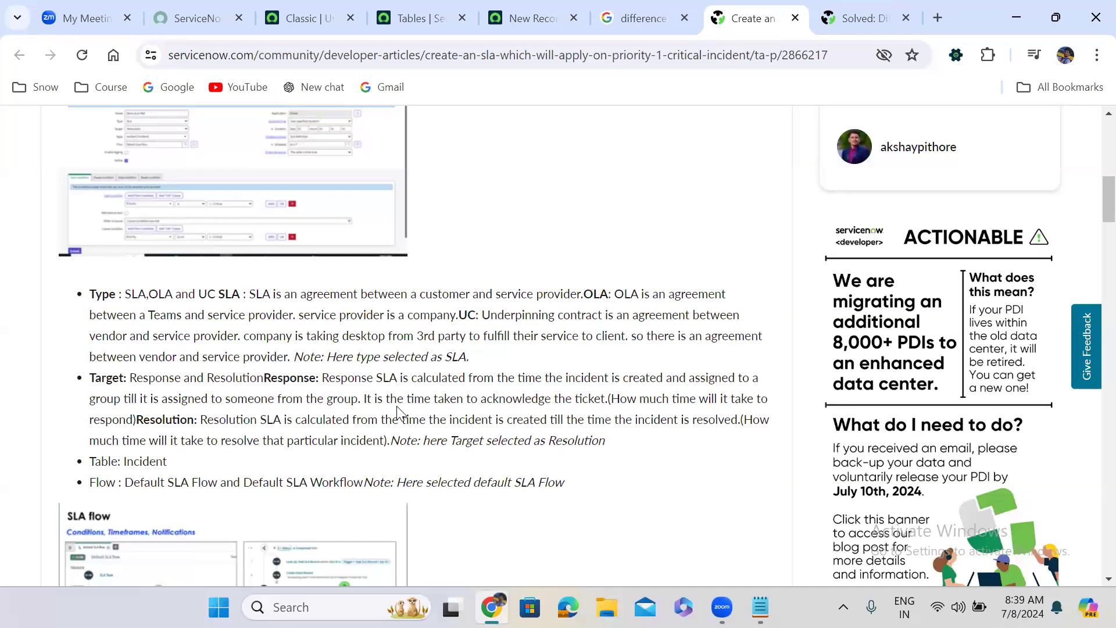
left_click(378, 599)
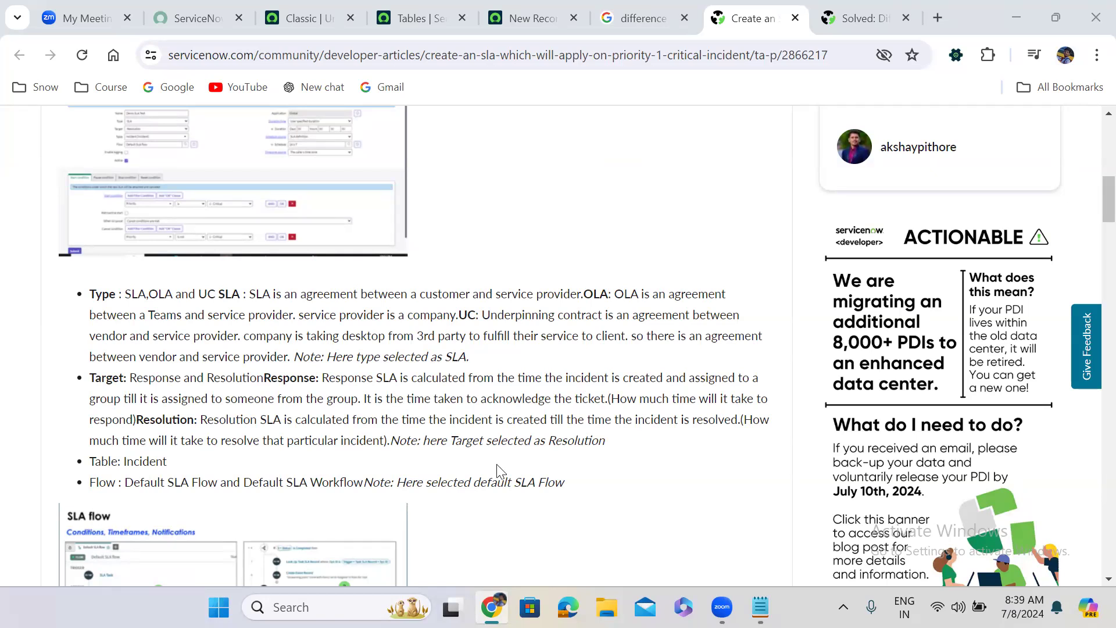
left_click(561, 210)
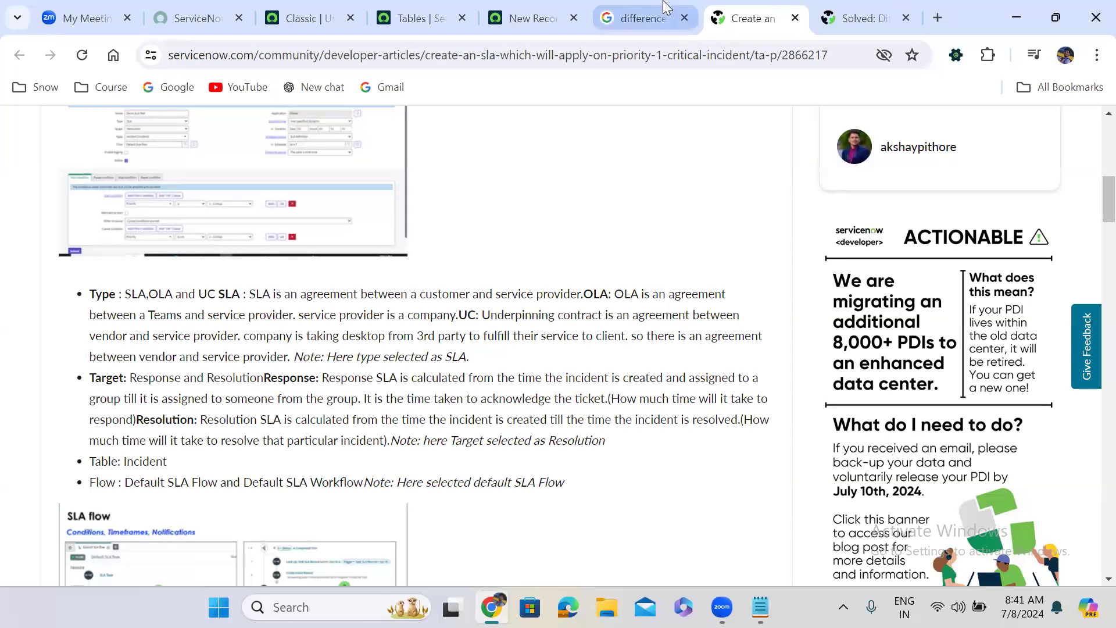
Return to the new SLA Definition record, try Underpinning contract as its type, and set the type back to SLA
left_click(534, 18)
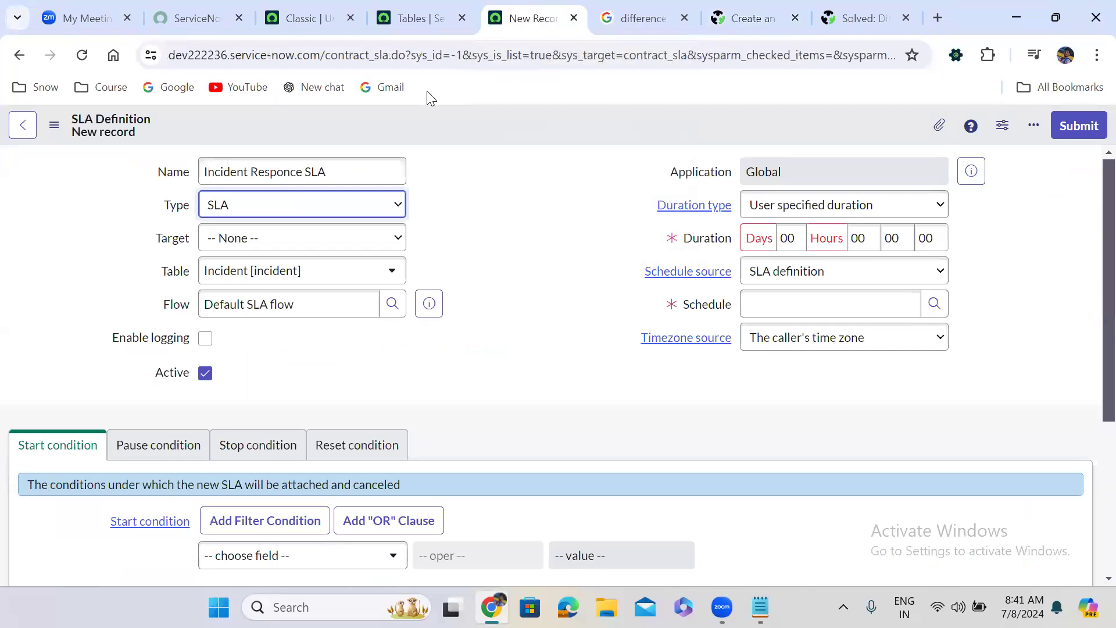
left_click(276, 217)
left_click(282, 271)
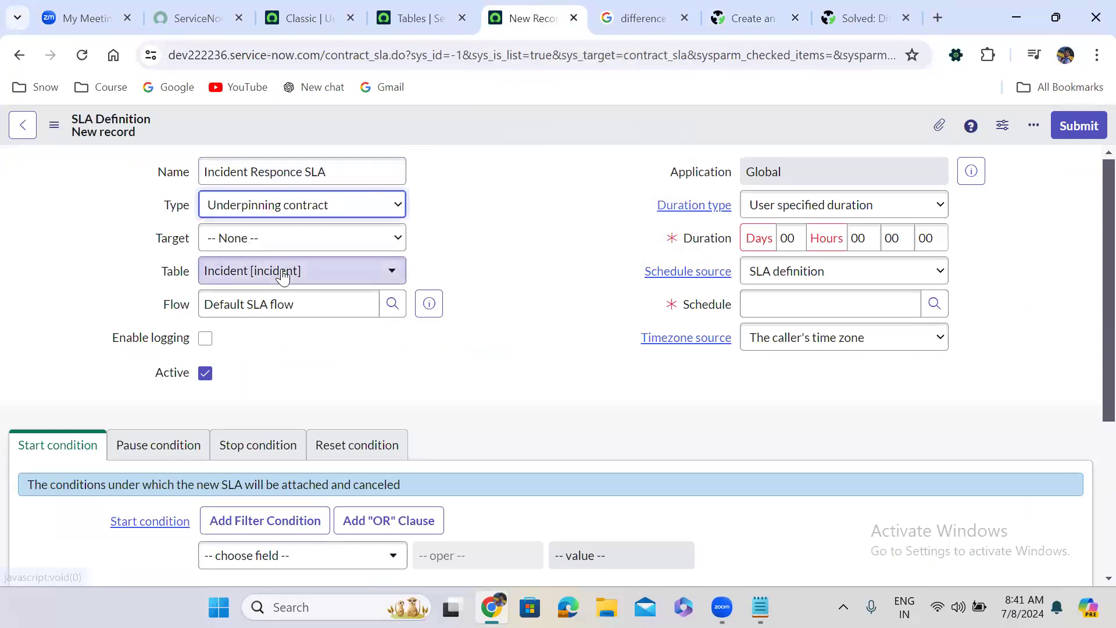
left_click(273, 207)
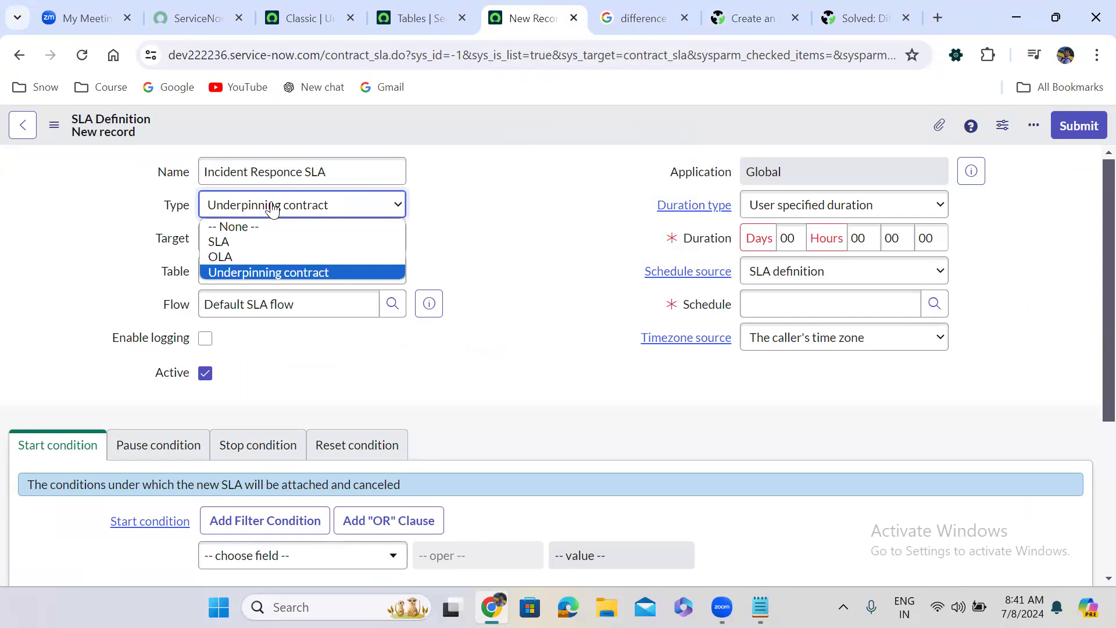
left_click(268, 243)
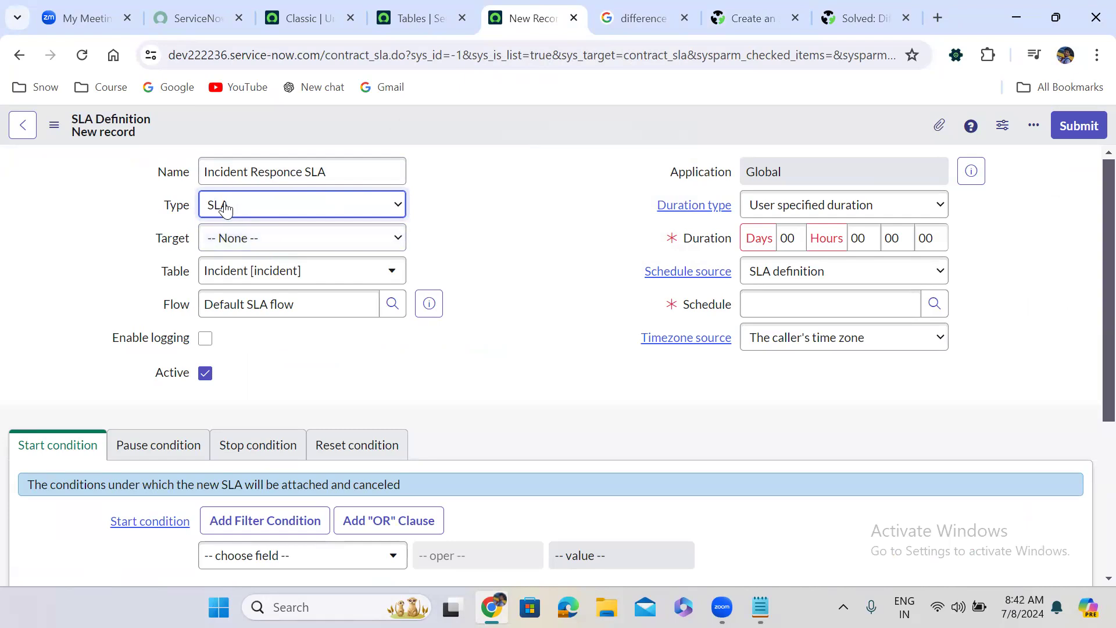
Switch the definition's type through OLA and Underpinning contract to demonstrate the options, ending on SLA
left_click(224, 208)
left_click(247, 257)
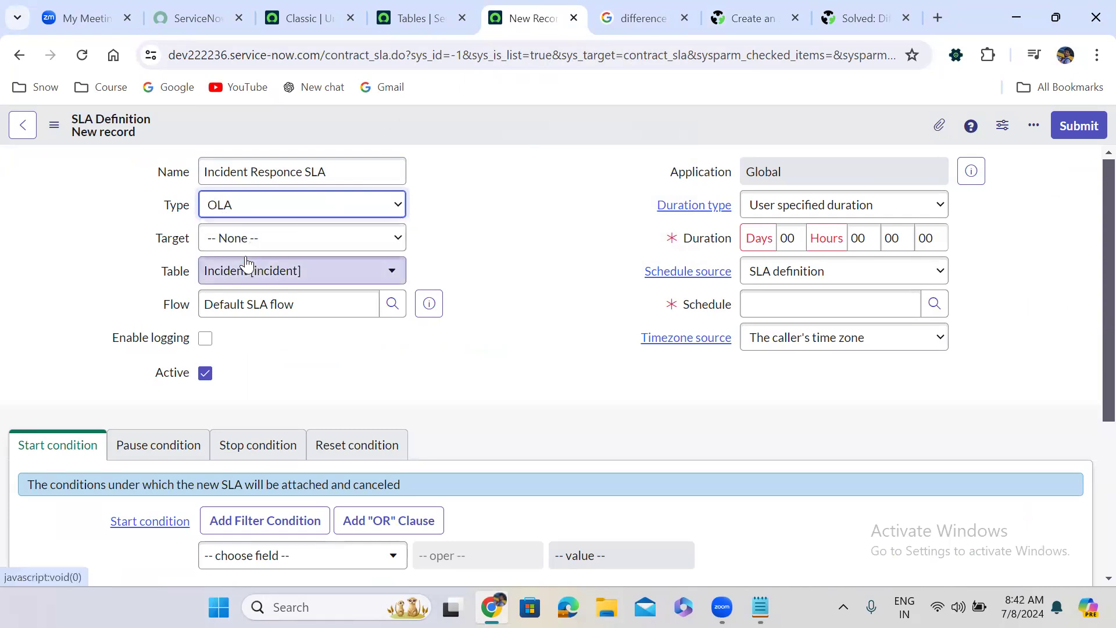
left_click(247, 207)
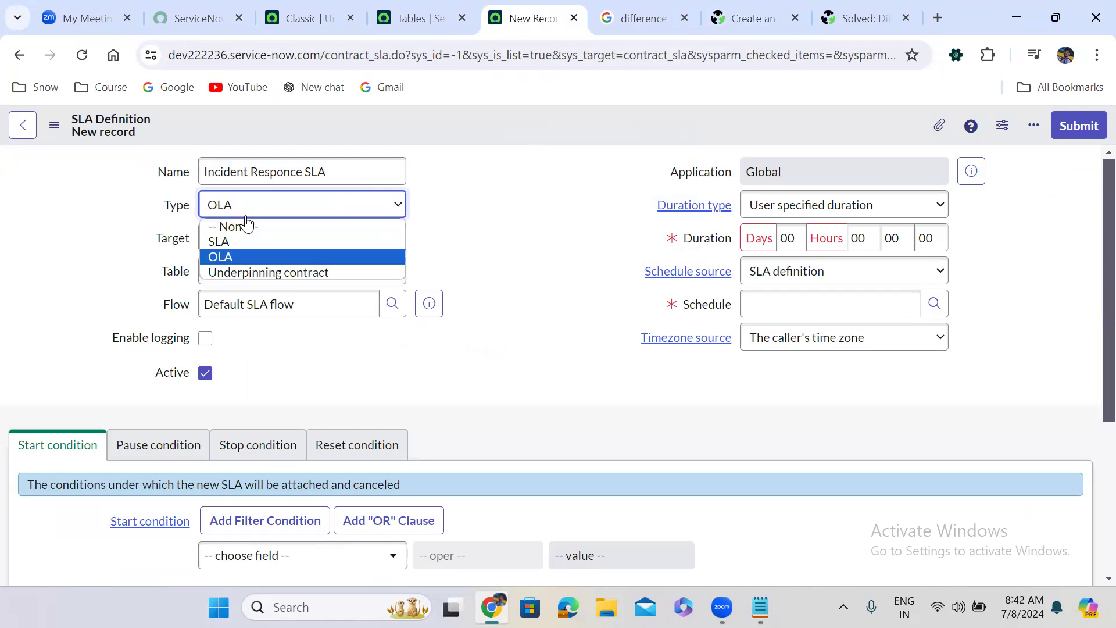
left_click(250, 256)
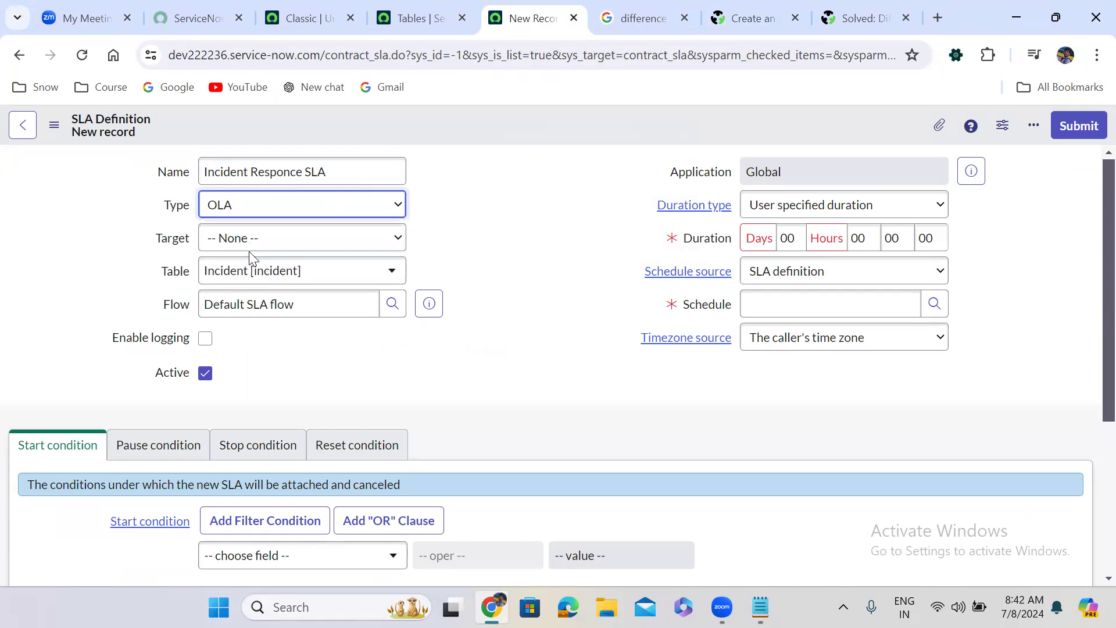
left_click(235, 219)
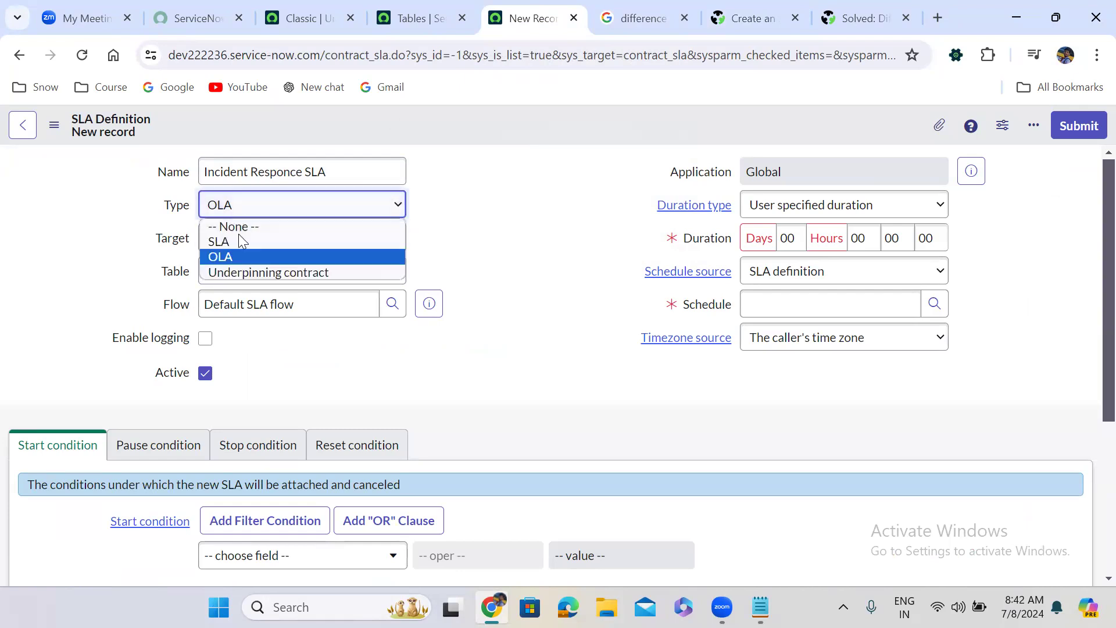
left_click(251, 271)
left_click(247, 205)
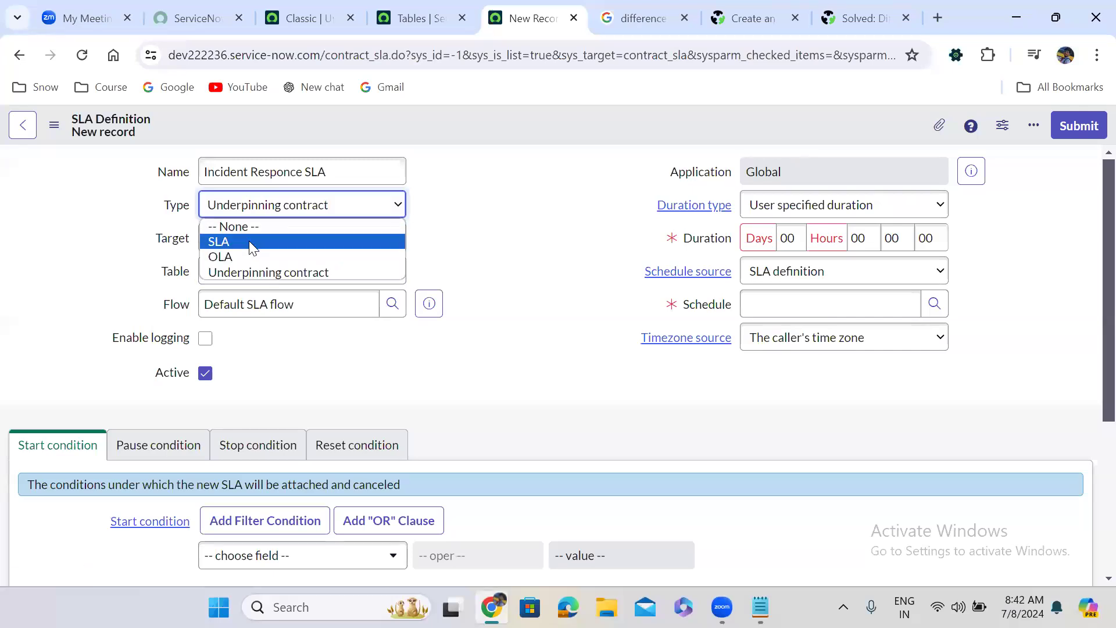
left_click(249, 241)
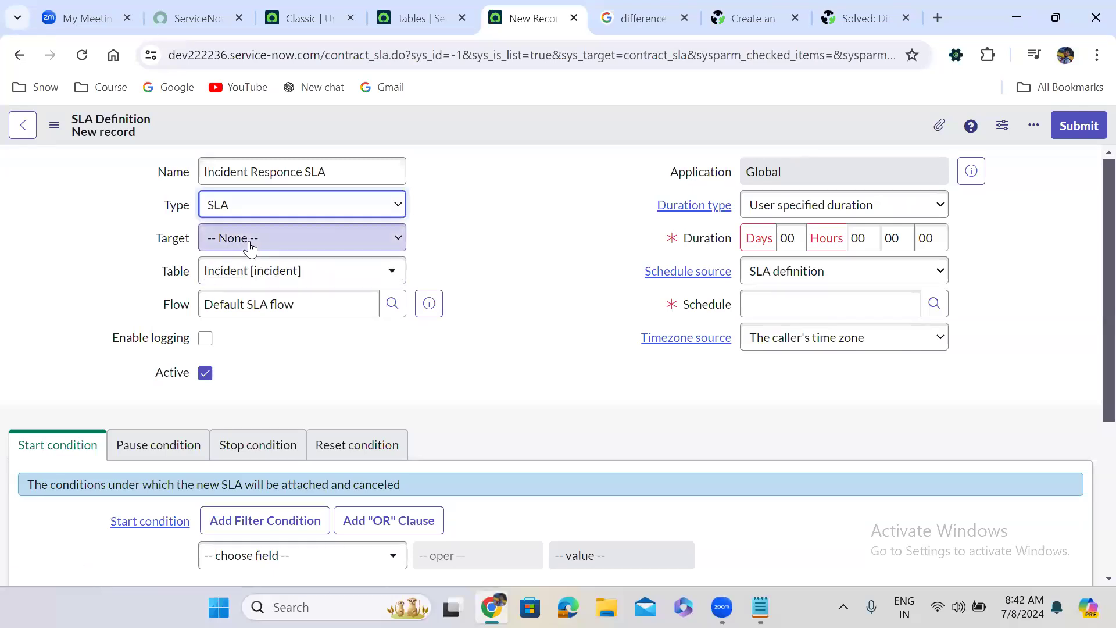
left_click(231, 211)
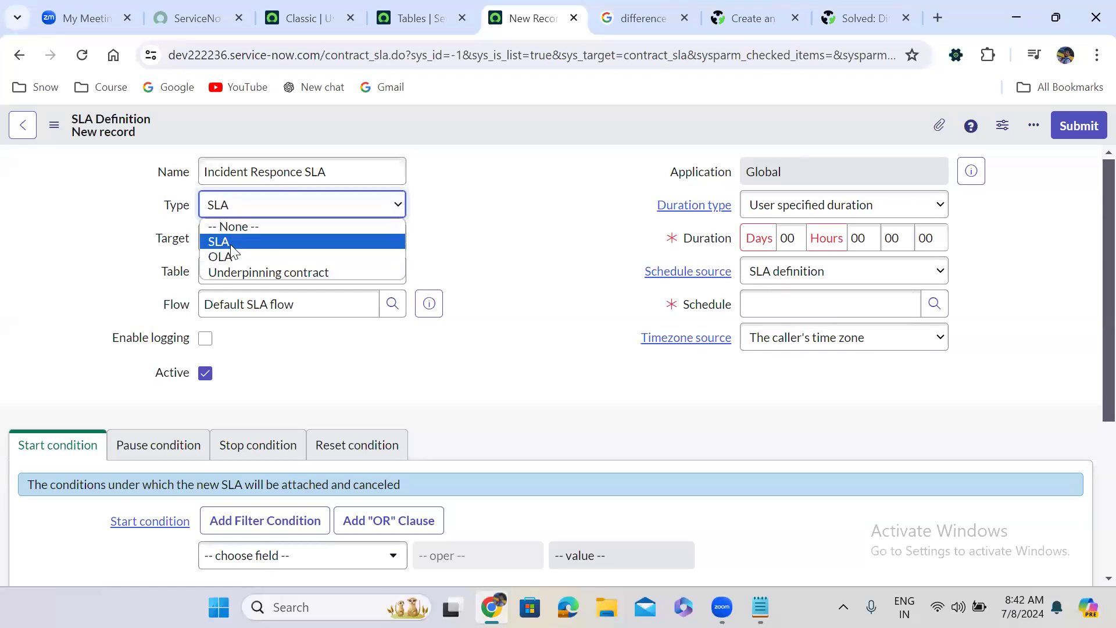
left_click(233, 243)
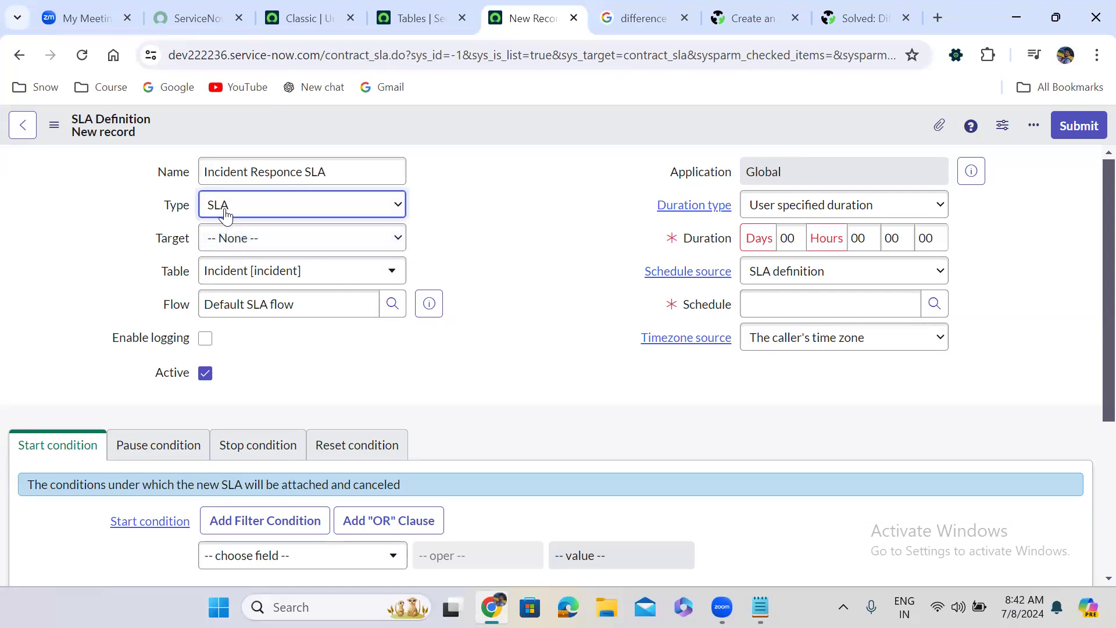
Review the Target choices for the new SLA definition and close the list without choosing one
left_click(249, 246)
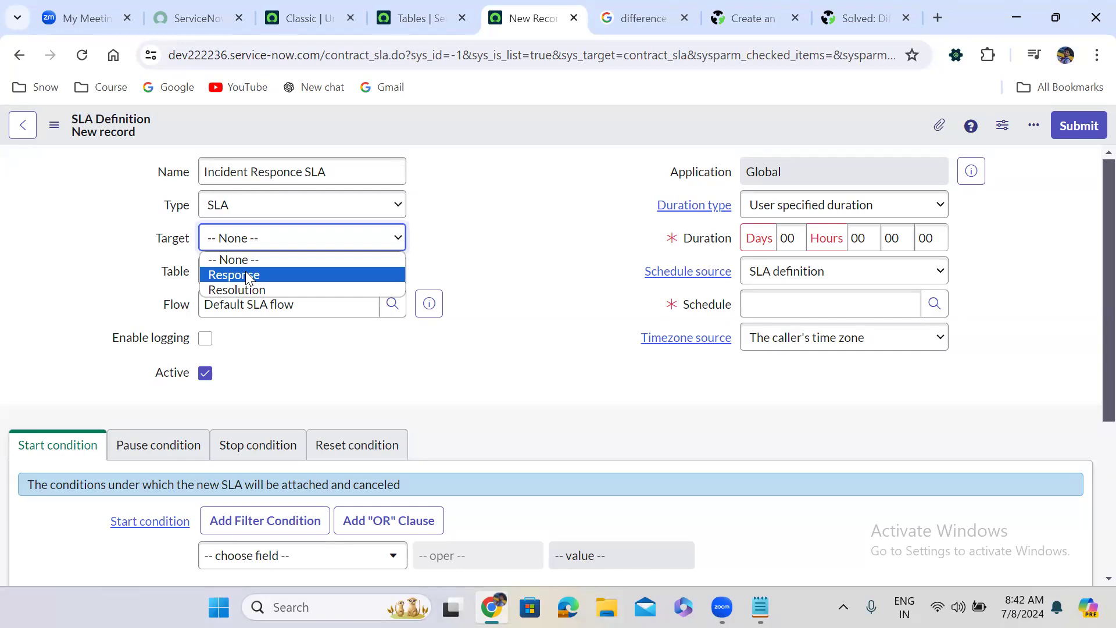
left_click(406, 508)
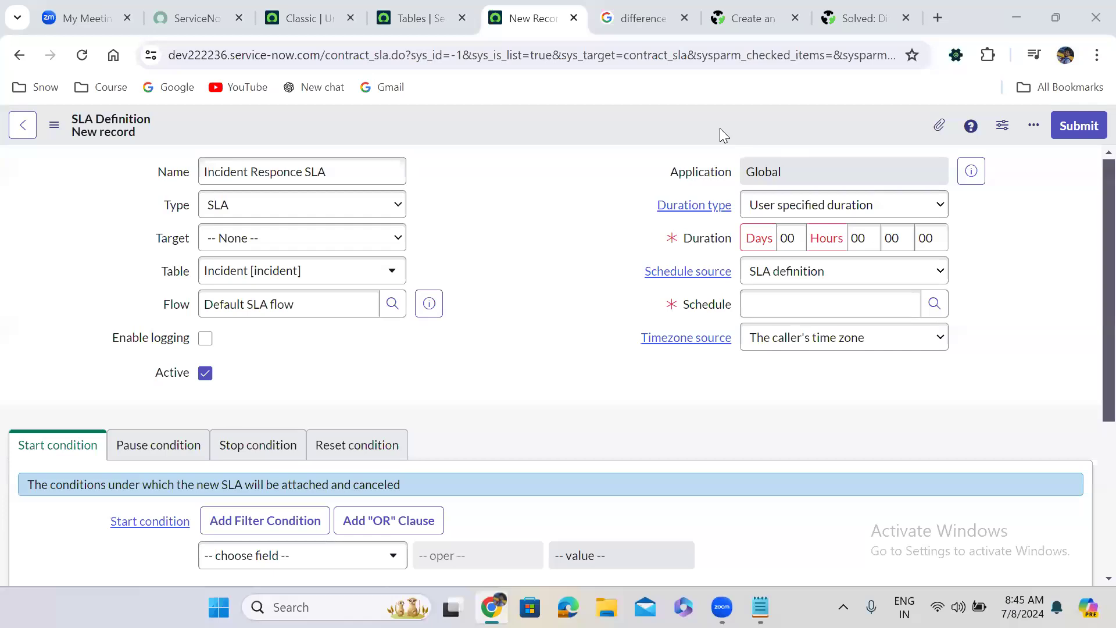
Set the target of the new SLA definition to Response
left_click(277, 245)
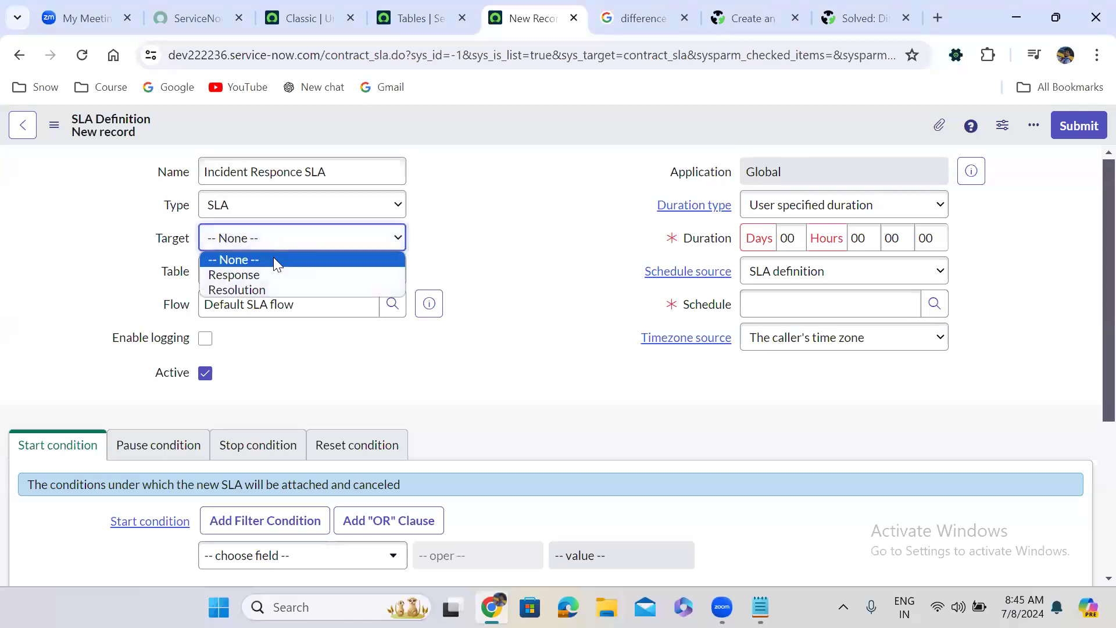
left_click(270, 275)
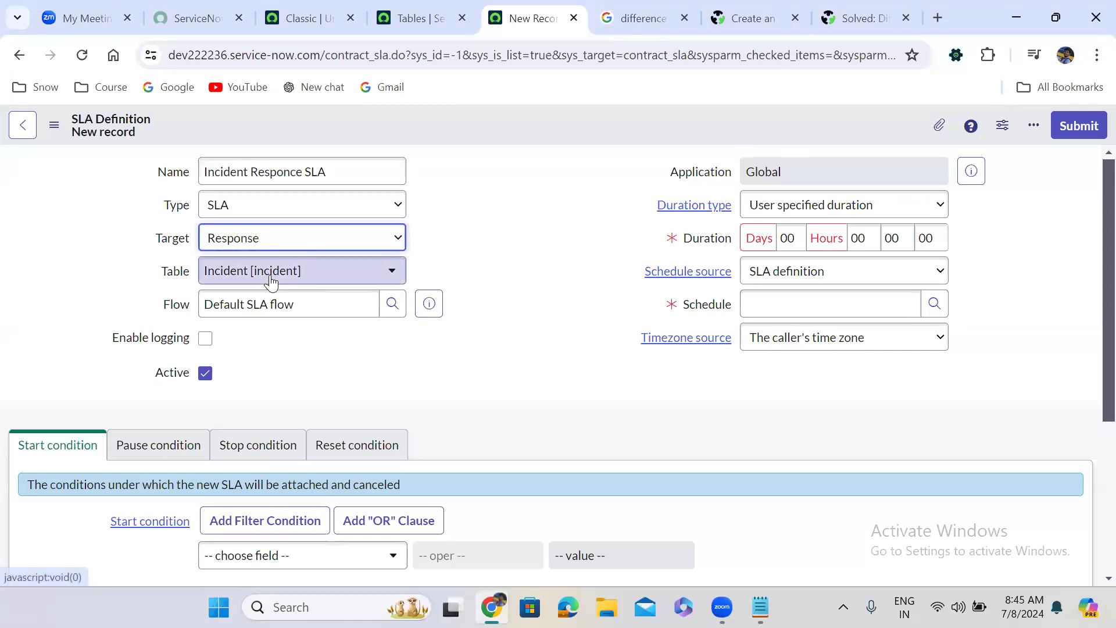
Search the definition's table choices for sys_user and clear the search
left_click(252, 272)
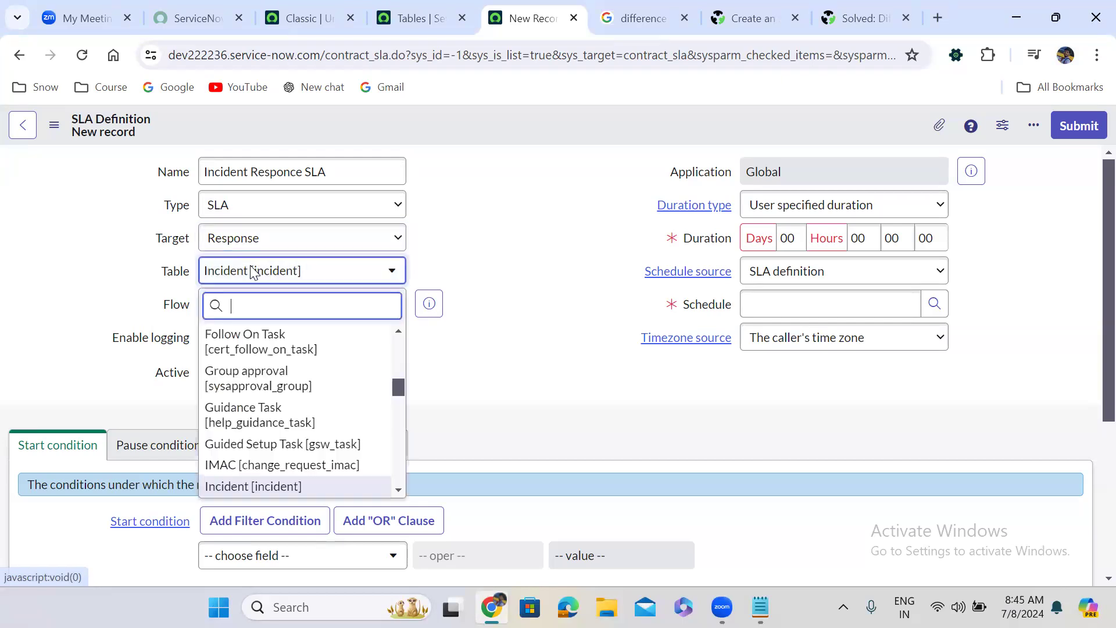
type("sys")
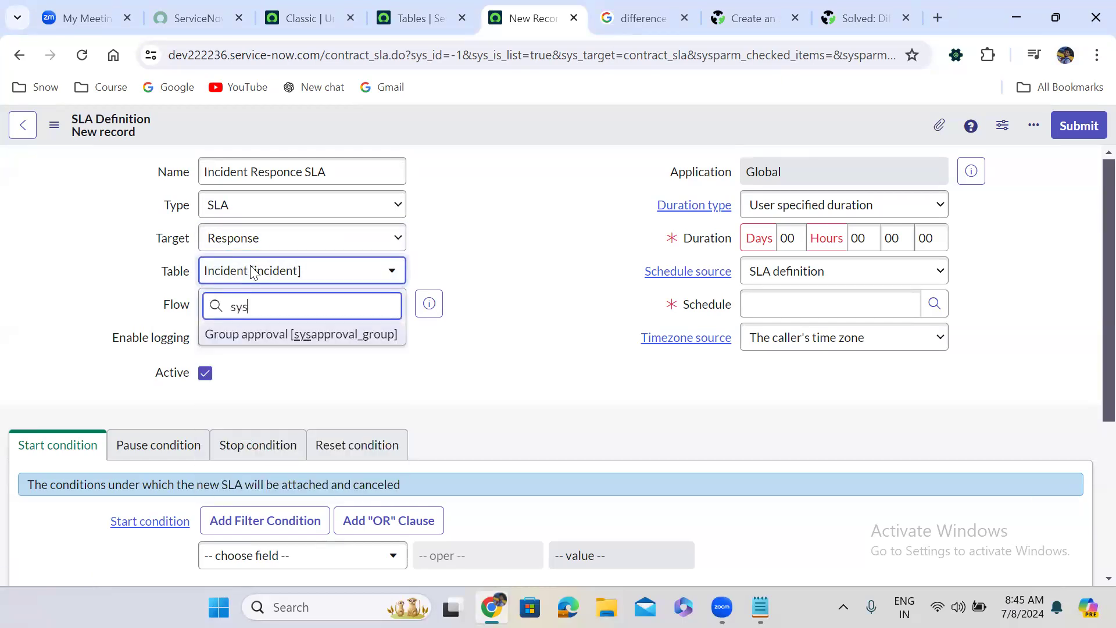
type("_user")
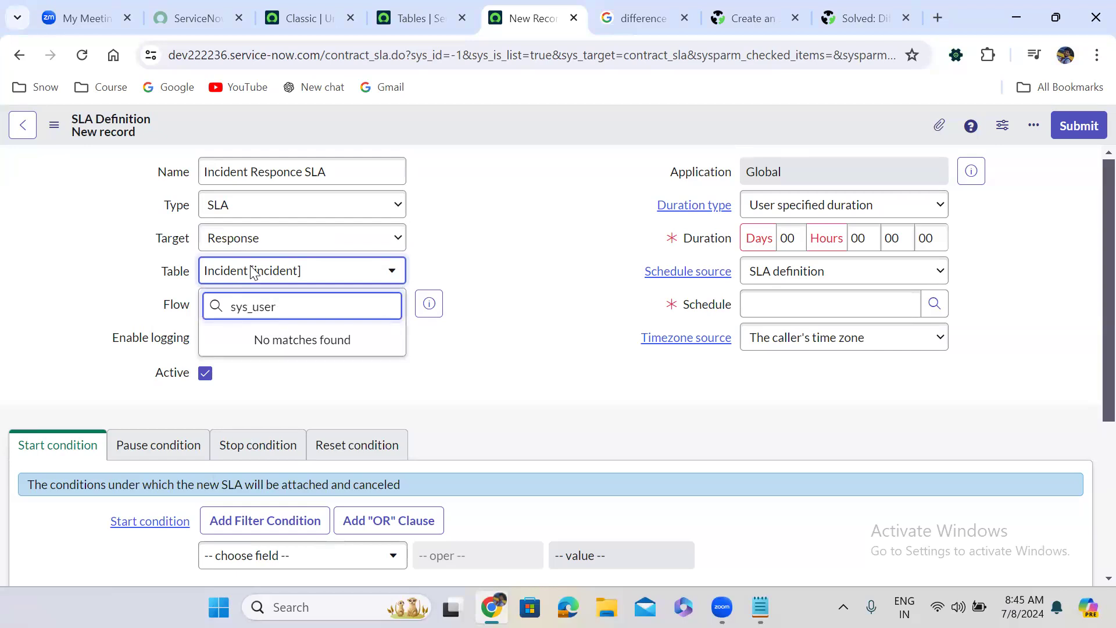
key("BackSpace")
key("BackSpace")
key("BackSpace")
key("BackSpace")
key("BackSpace")
key("BackSpace")
key("BackSpace")
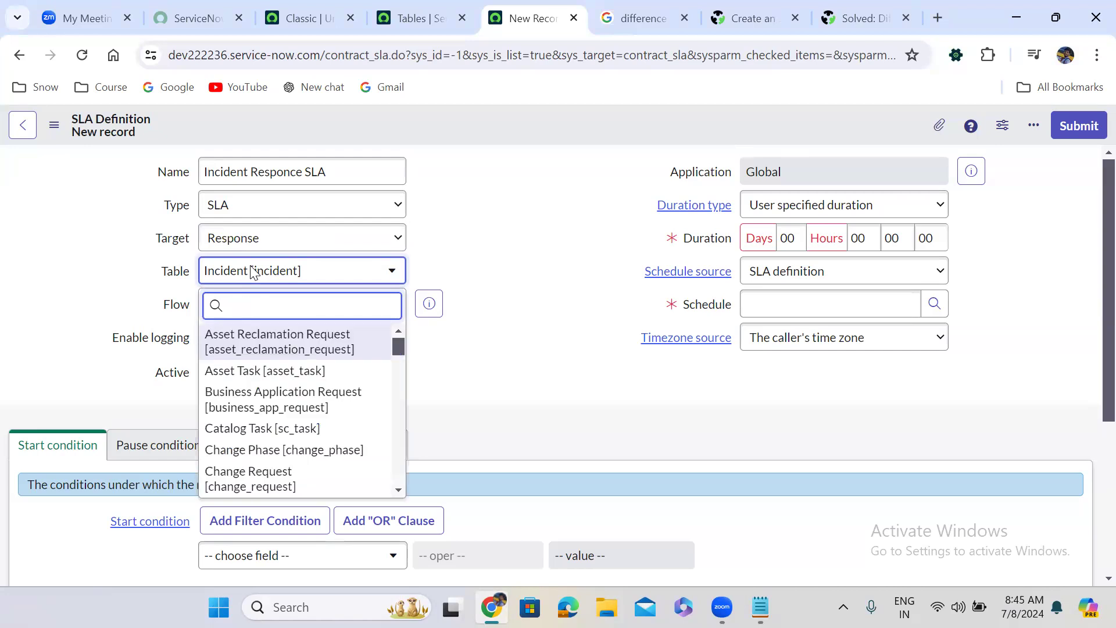
Select Incident [incident] as the SLA's table and set the duration to 15 minutes
type("incident")
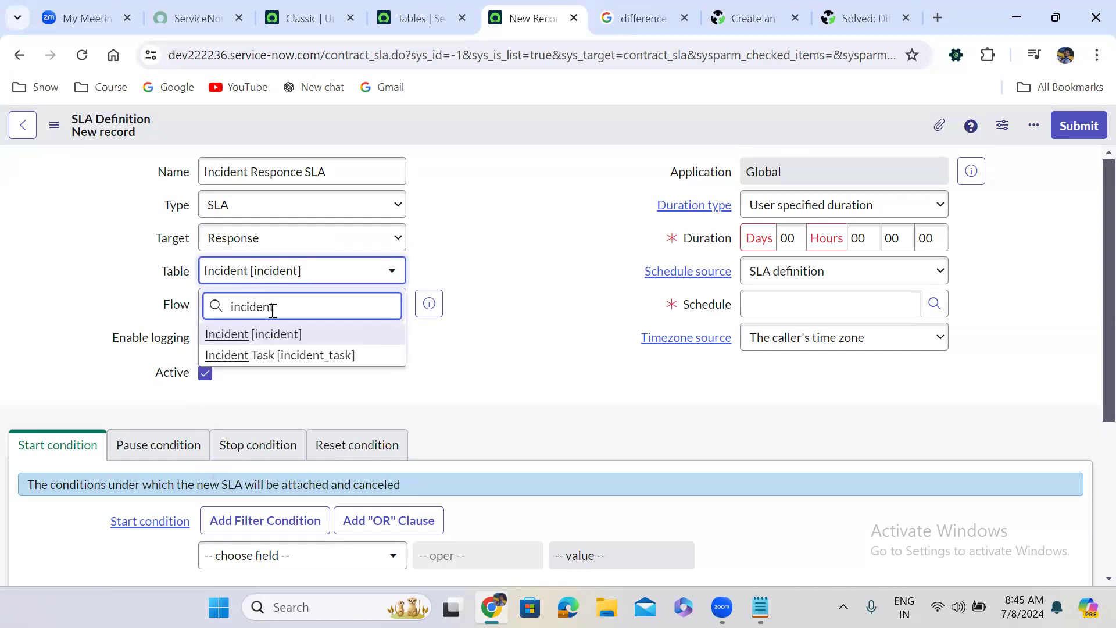
left_click(291, 337)
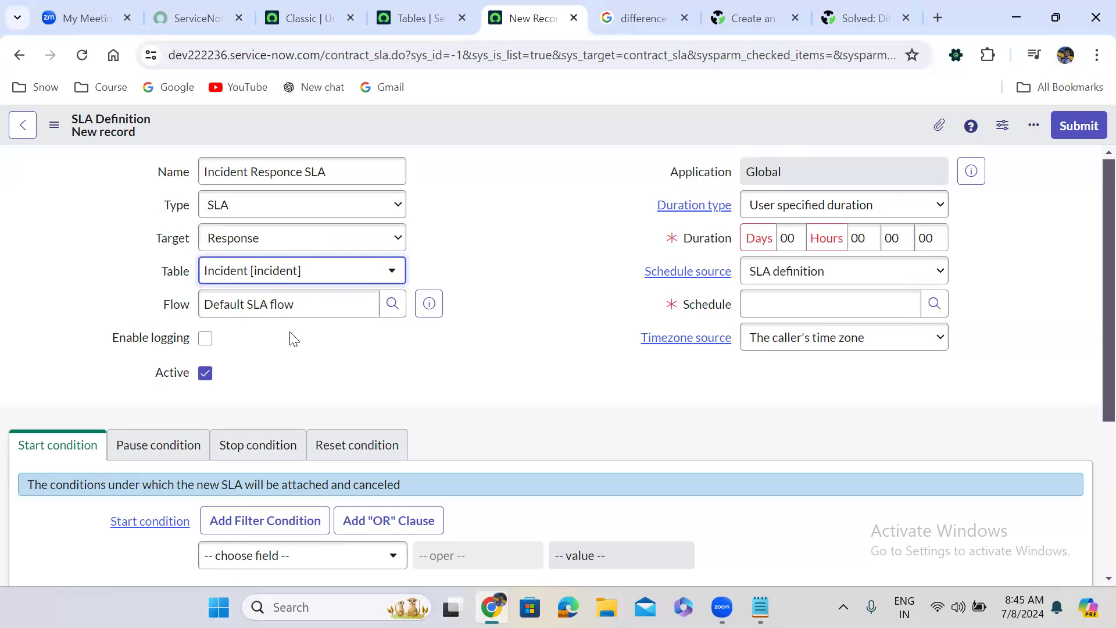
left_click(903, 238)
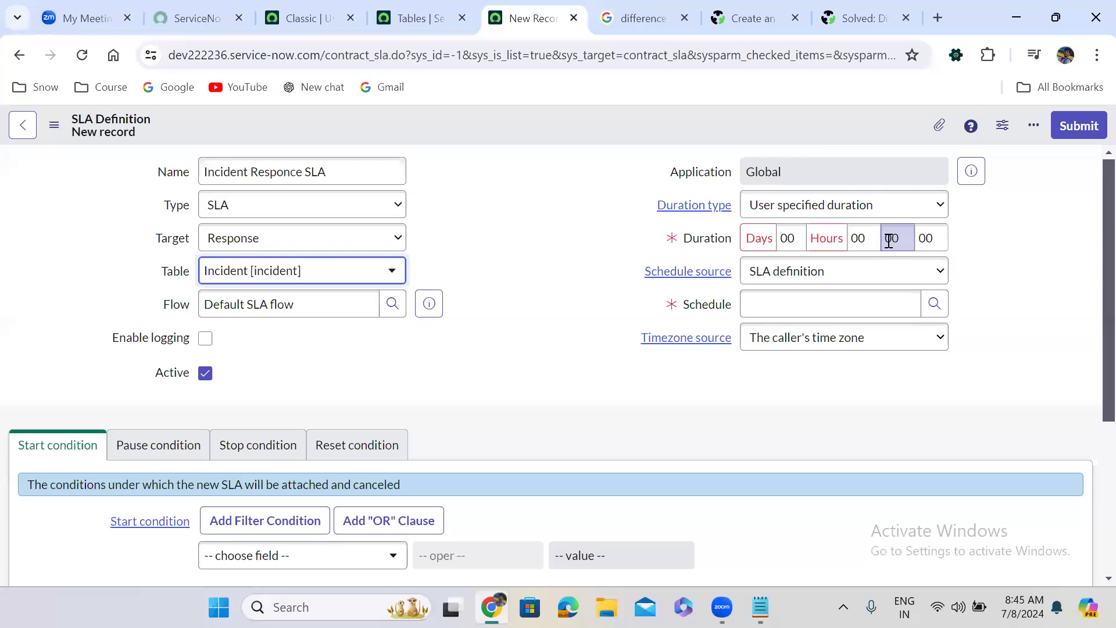
left_click(889, 239)
type("1")
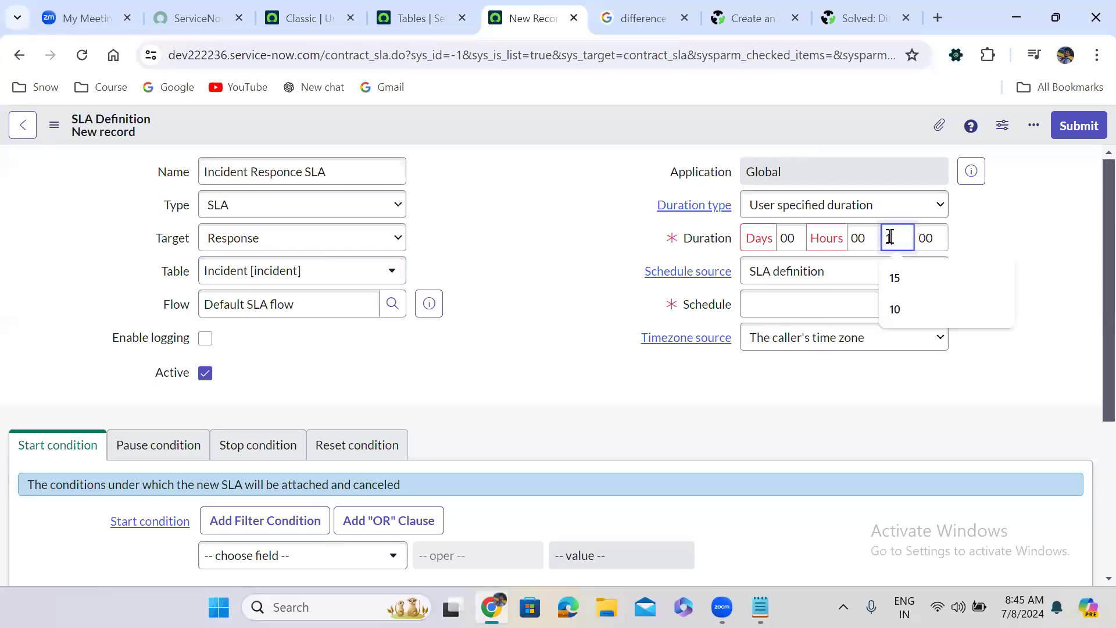
type("5")
left_click(1016, 290)
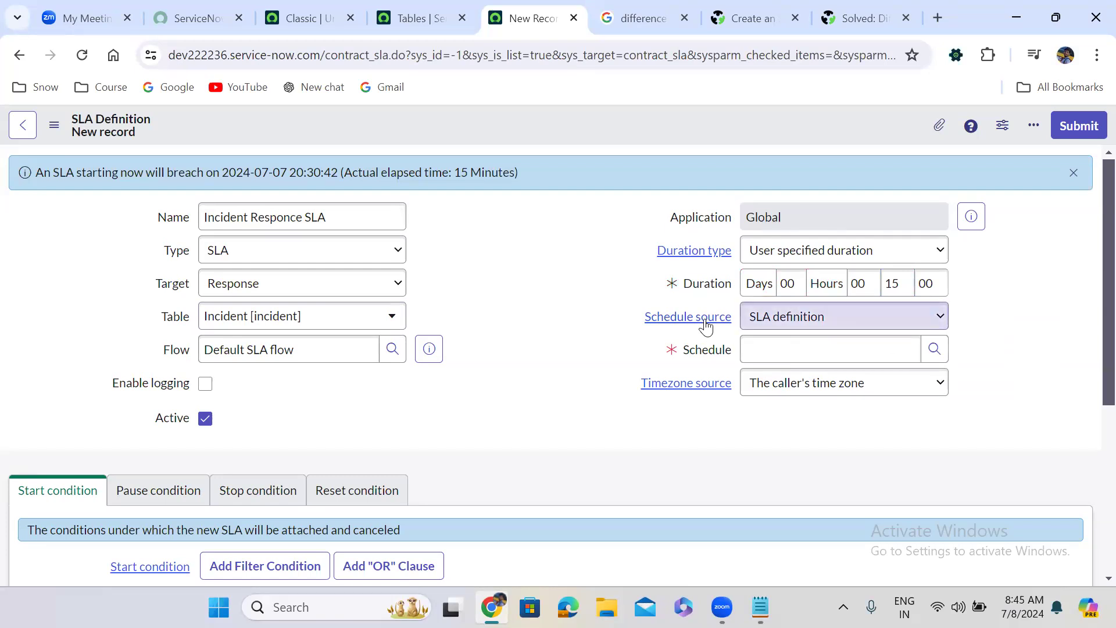
Set the SLA's schedule source to No schedule
left_click(808, 324)
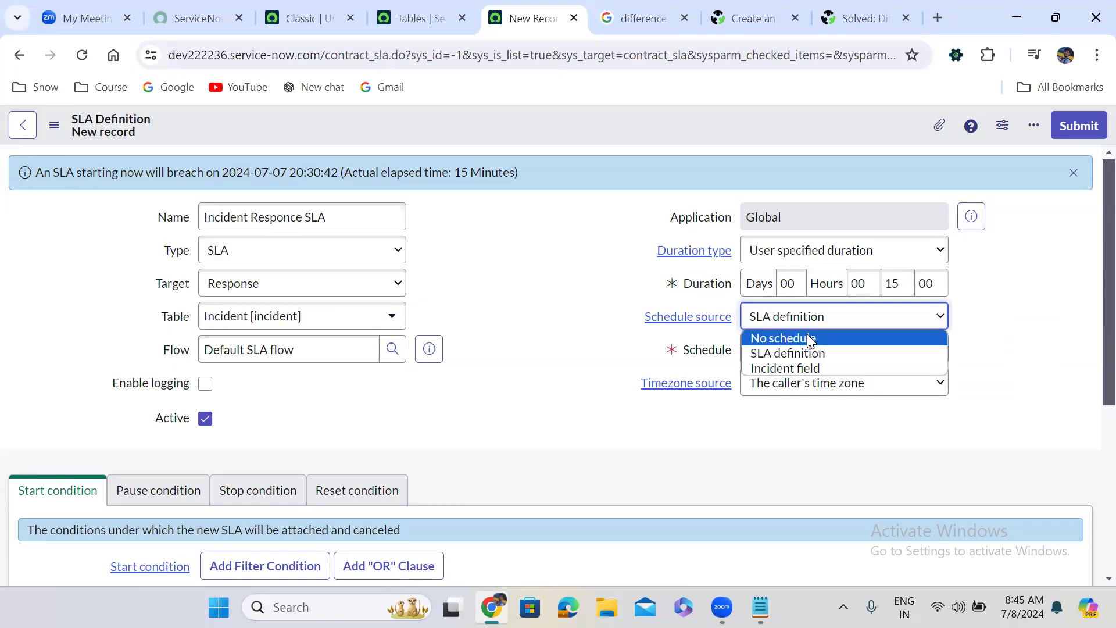
left_click(807, 332)
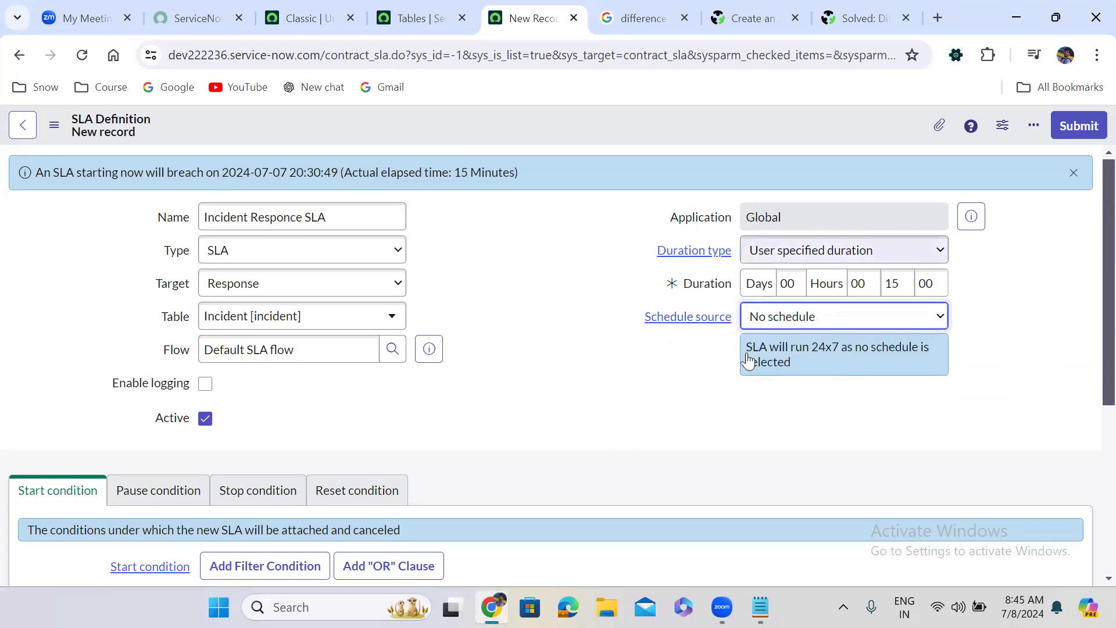
left_click(529, 332)
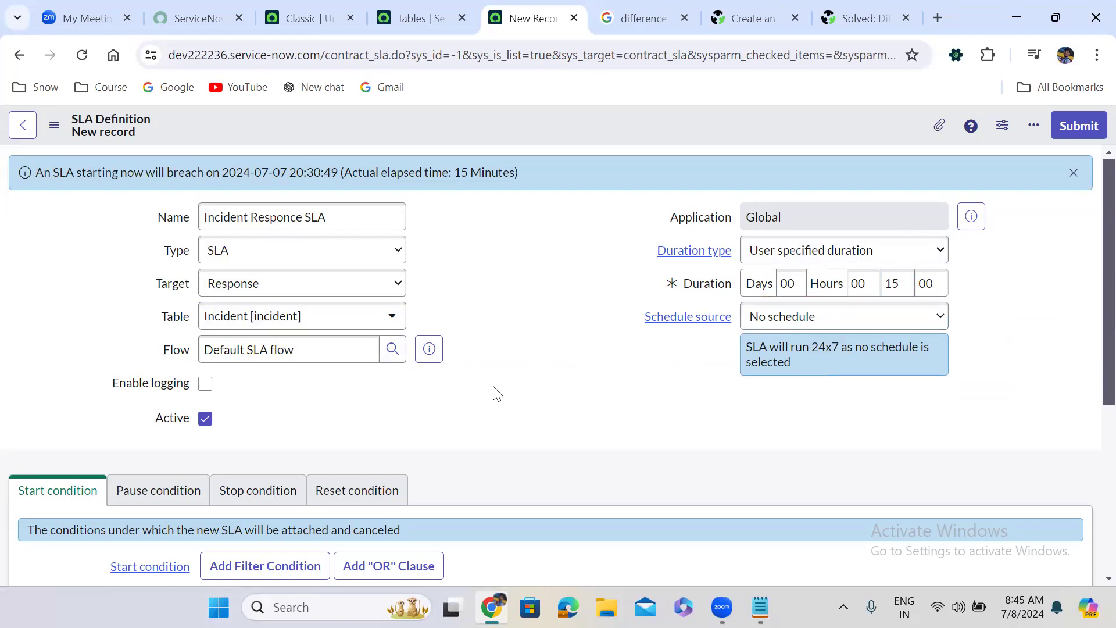
Look through the SLA's pause, stop and reset condition sections and return to the start condition
scroll(496, 393, "down", 5)
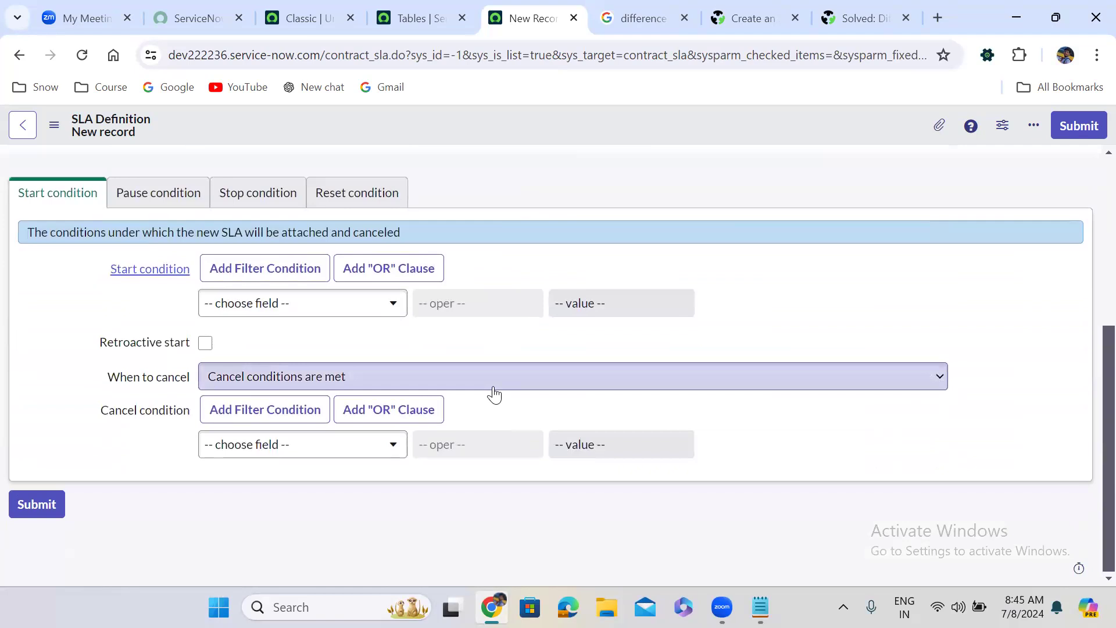
left_click(33, 196)
left_click(150, 204)
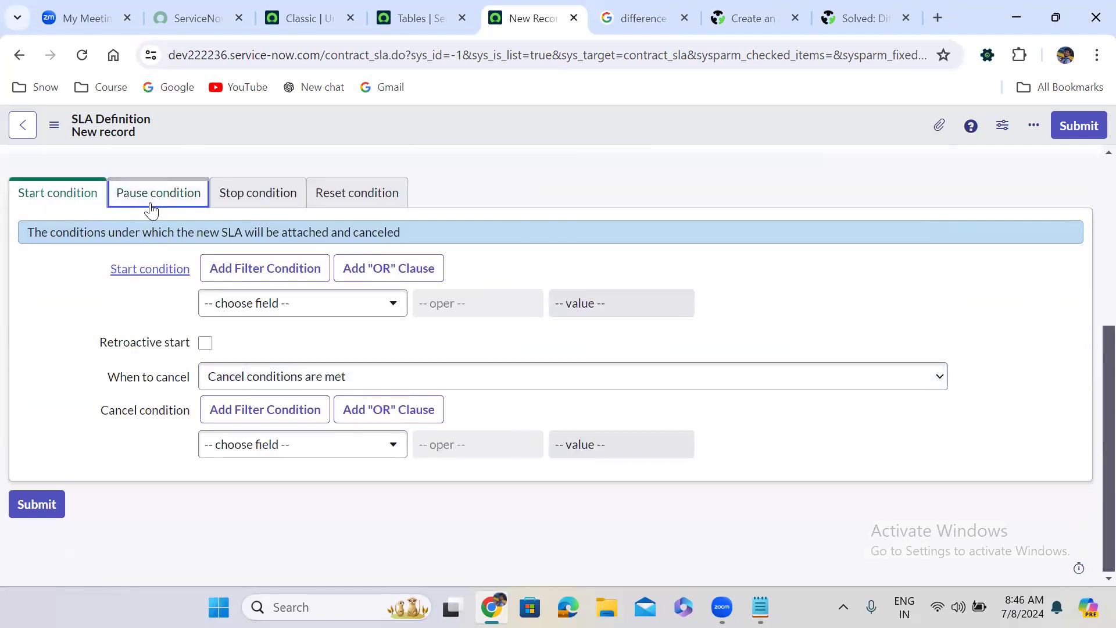
left_click(251, 227)
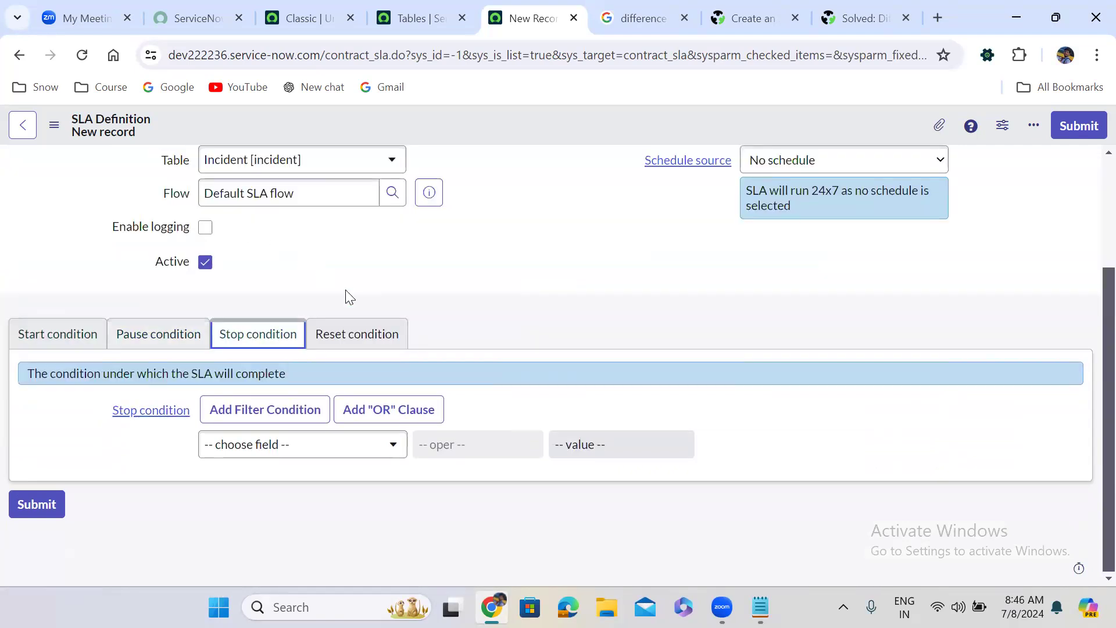
left_click(368, 335)
left_click(76, 343)
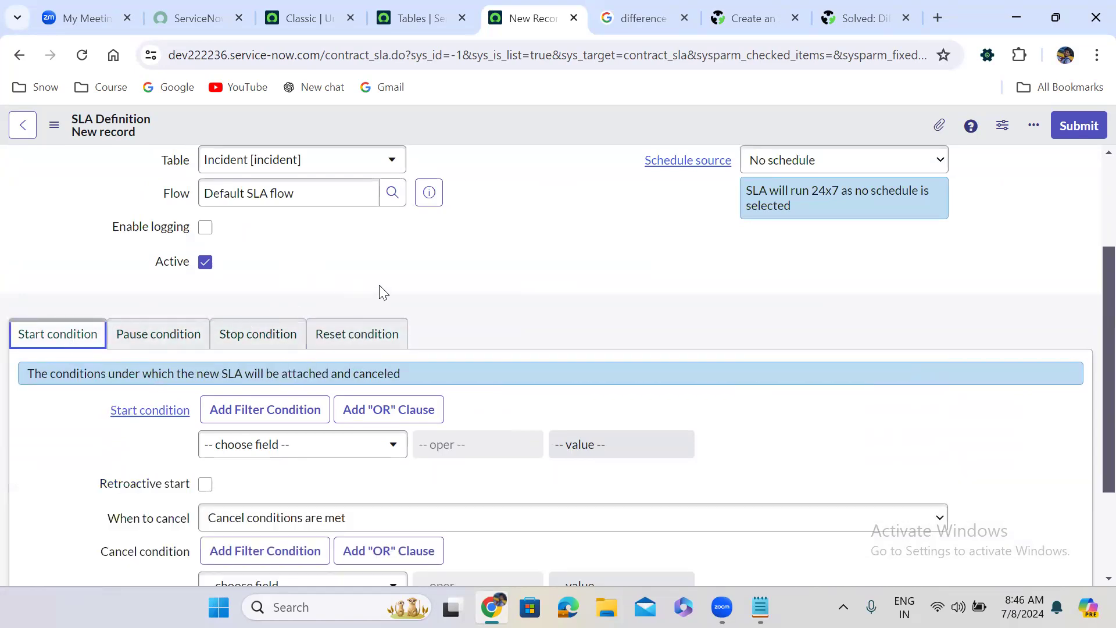
Define the start condition as State is New
scroll(380, 291, "down", 2)
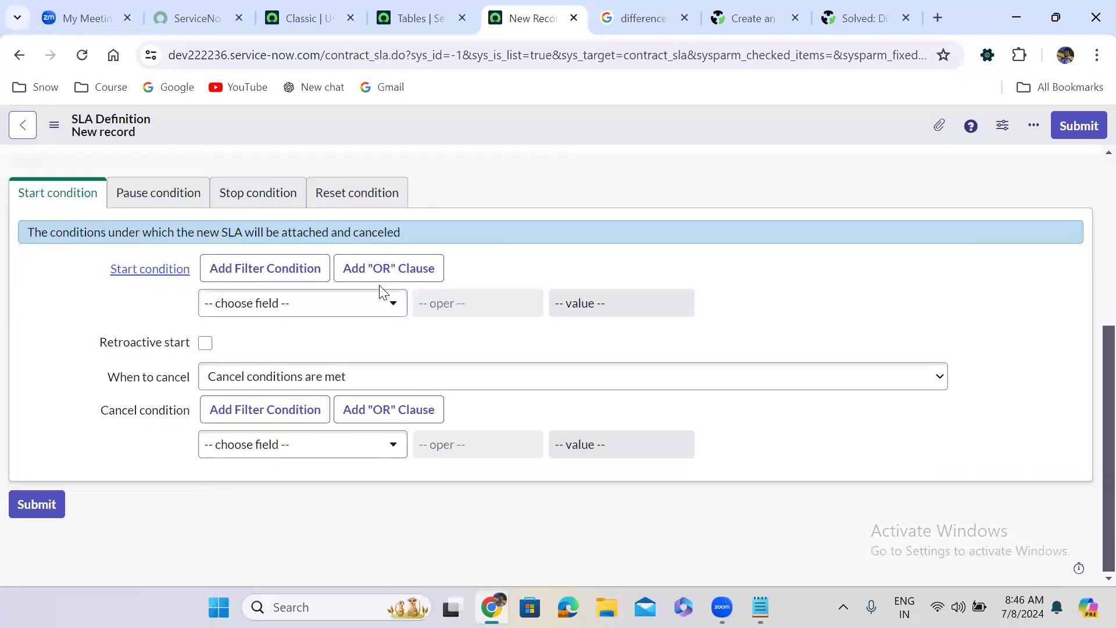
left_click(251, 305)
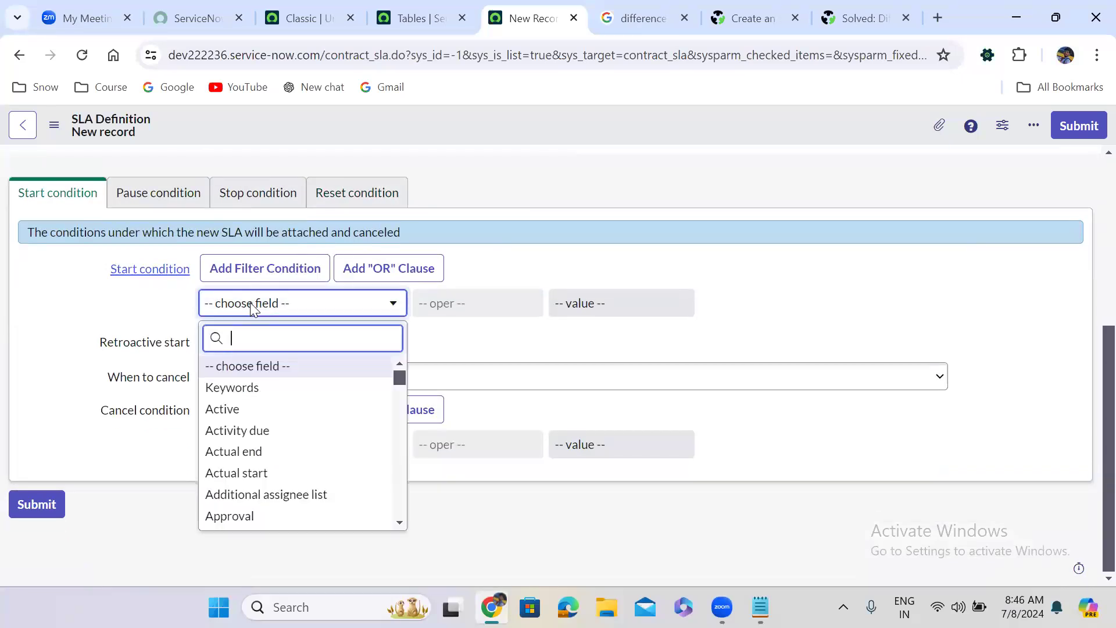
type("w")
key("BackSpace")
type("sta")
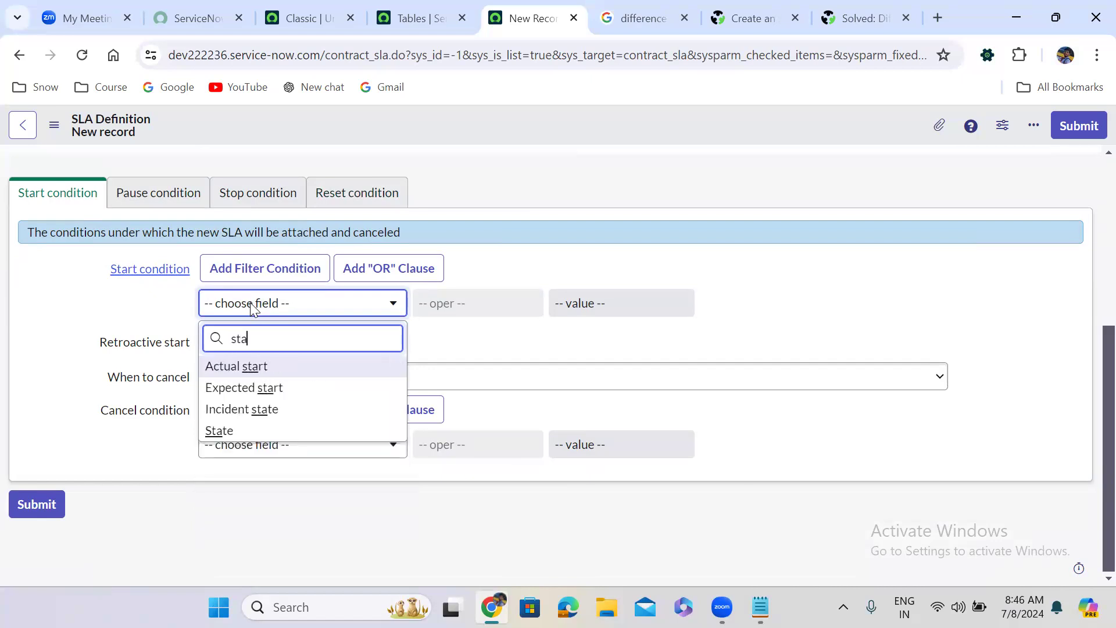
left_click(254, 437)
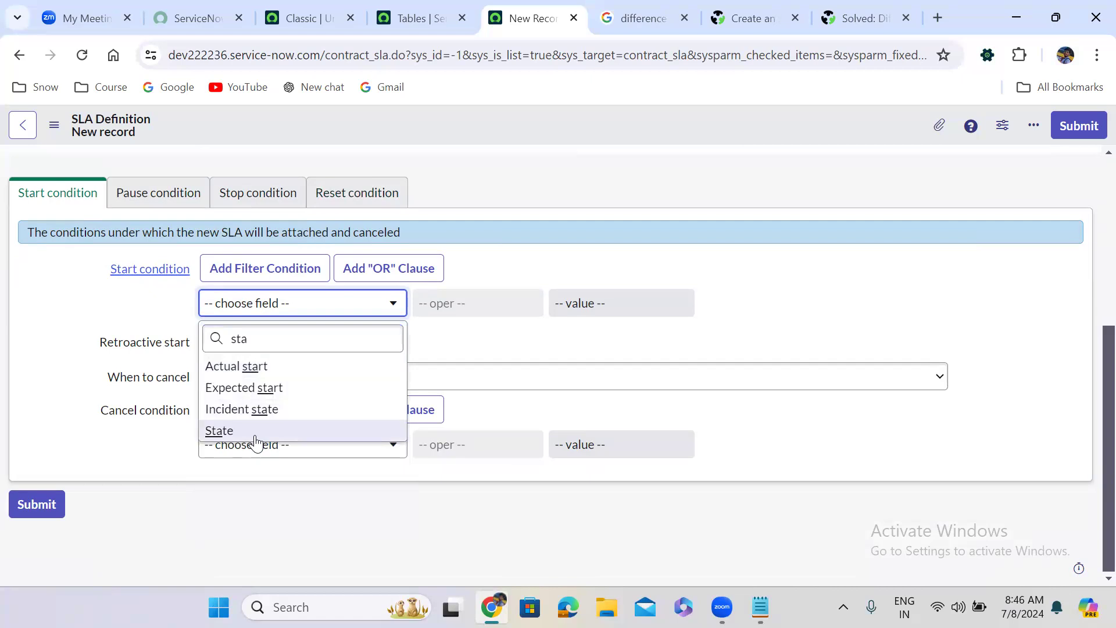
left_click(605, 313)
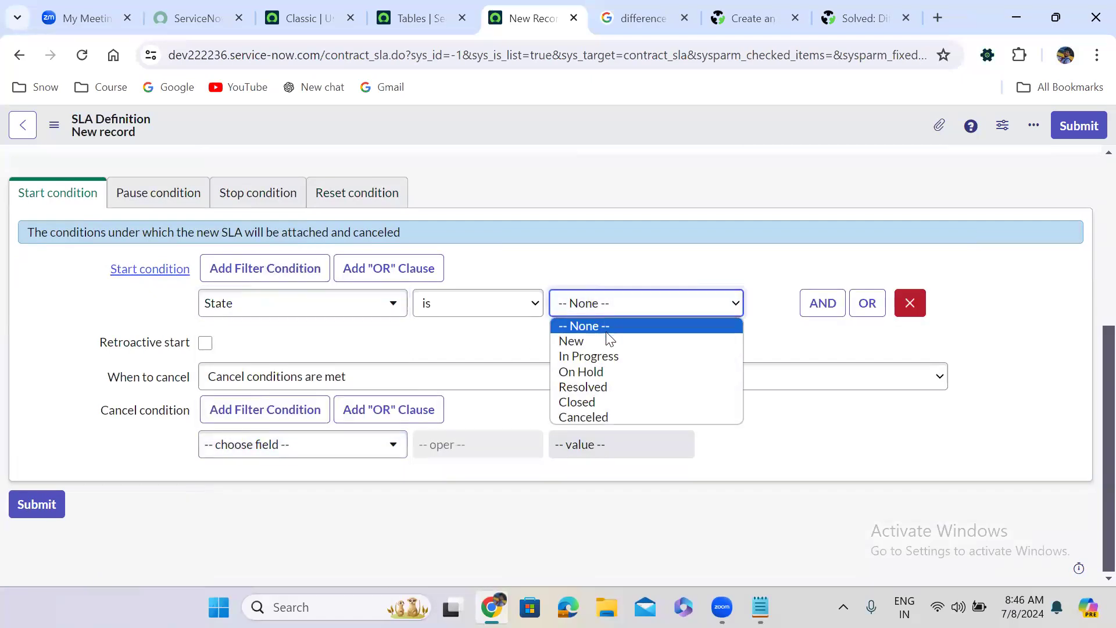
left_click(607, 342)
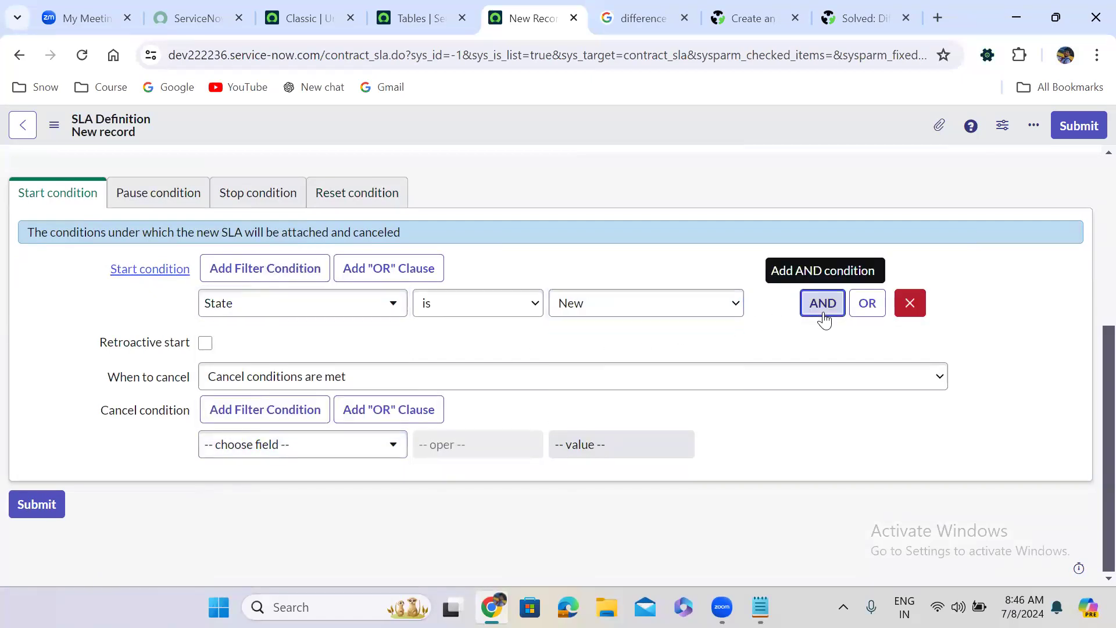
Add an AND start condition requiring that Assignment group is not empty
left_click(823, 303)
left_click(235, 378)
type("ass")
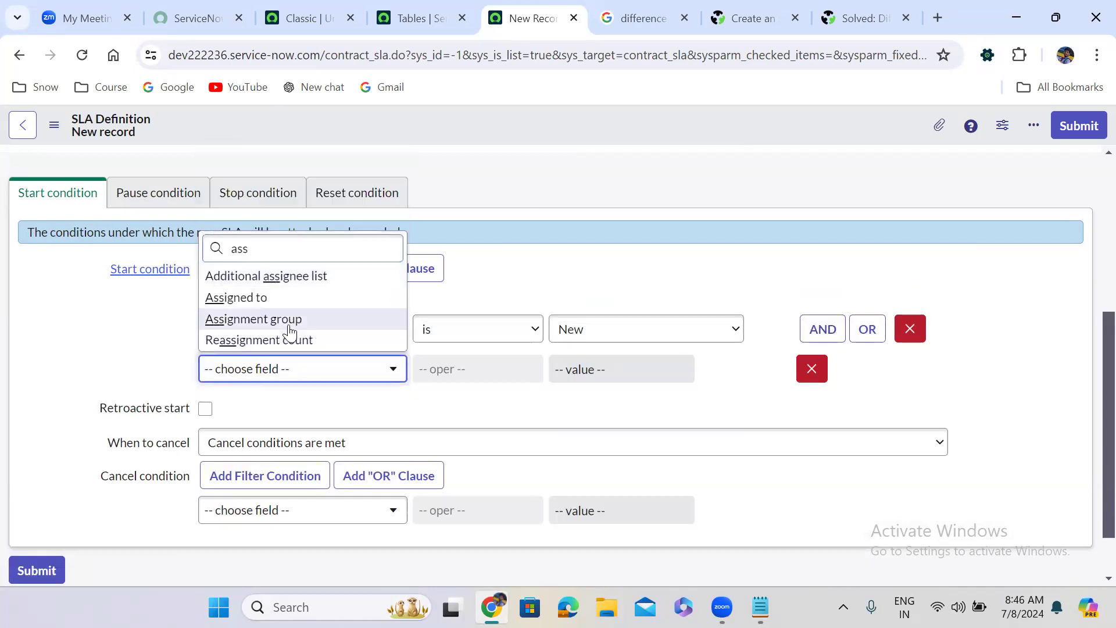
left_click(290, 330)
left_click(516, 378)
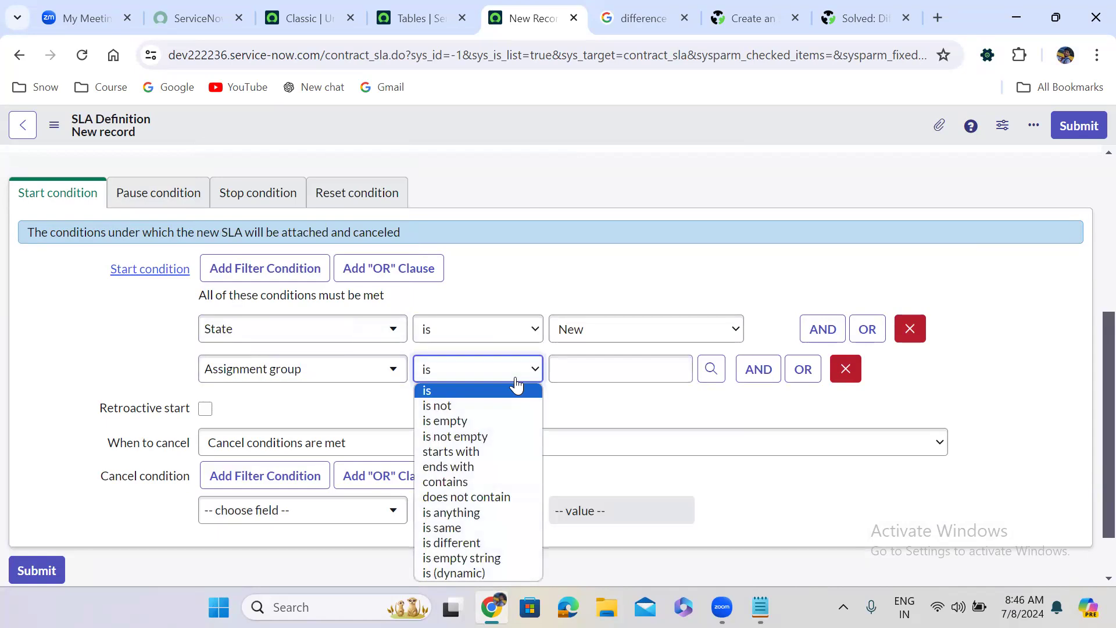
left_click(497, 436)
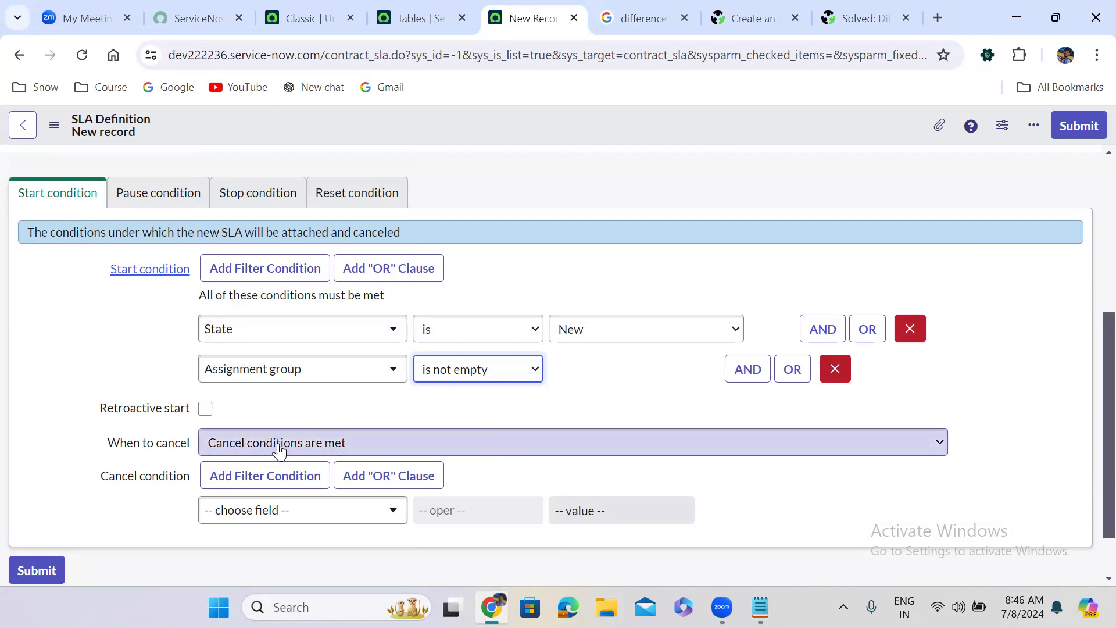
Define the cancel condition as State is Canceled
left_click(266, 518)
type("sta")
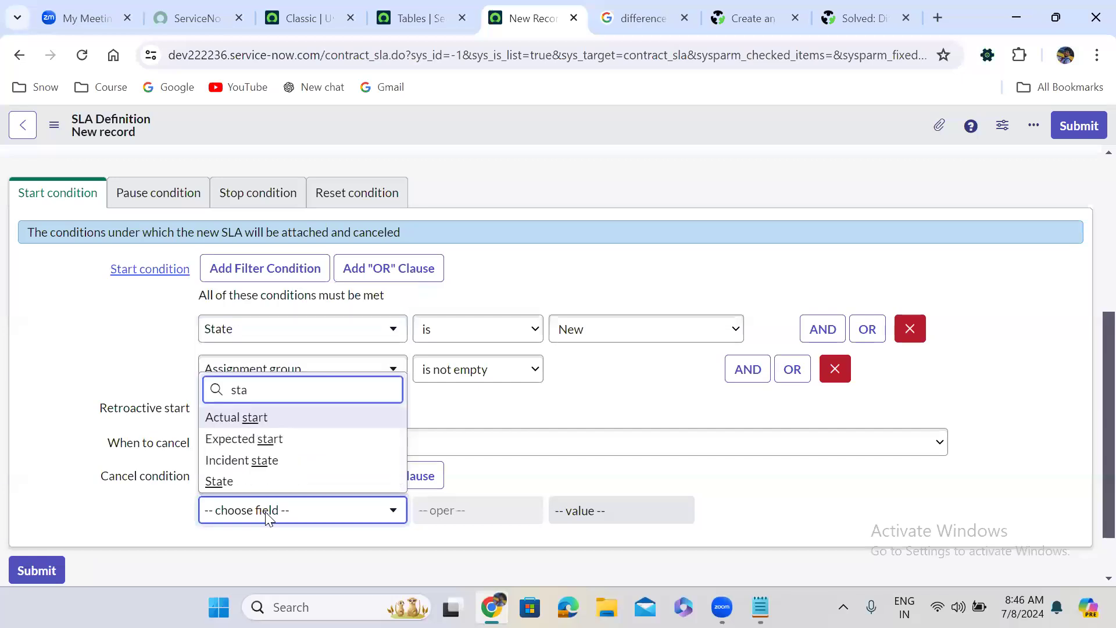
left_click(247, 482)
left_click(611, 515)
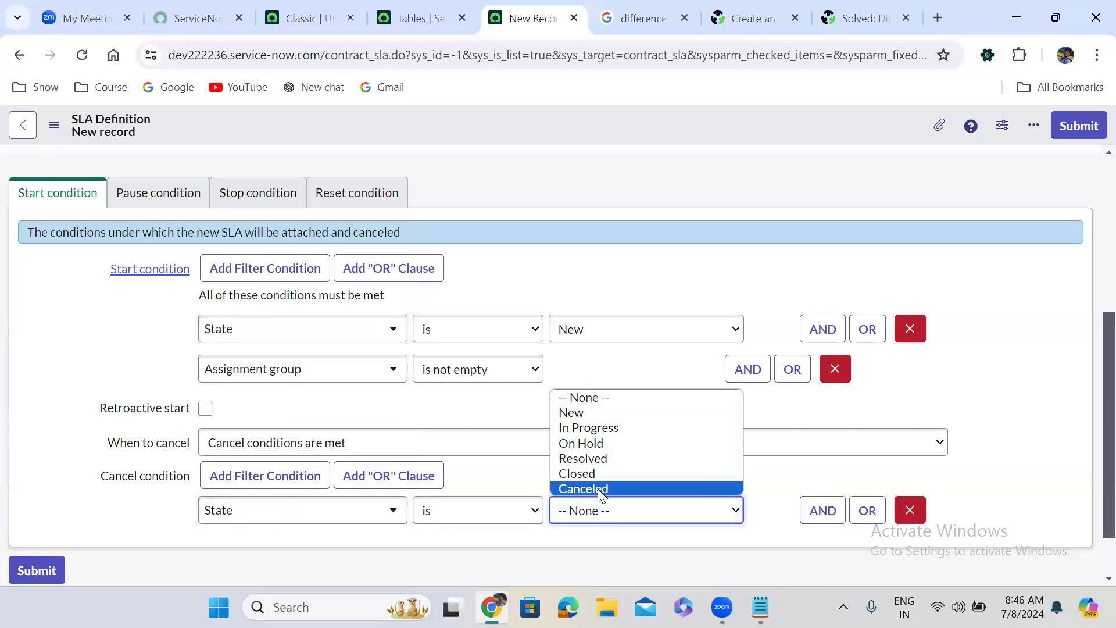
left_click(598, 488)
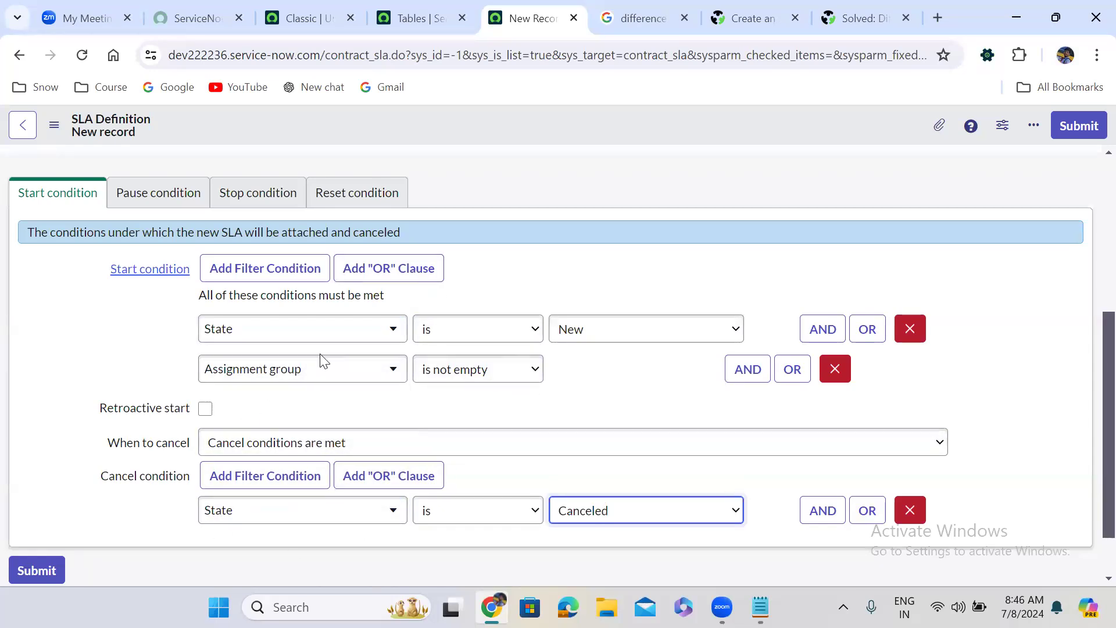
Review the SLA's pause and resume condition settings alongside the definition's general details
left_click(139, 199)
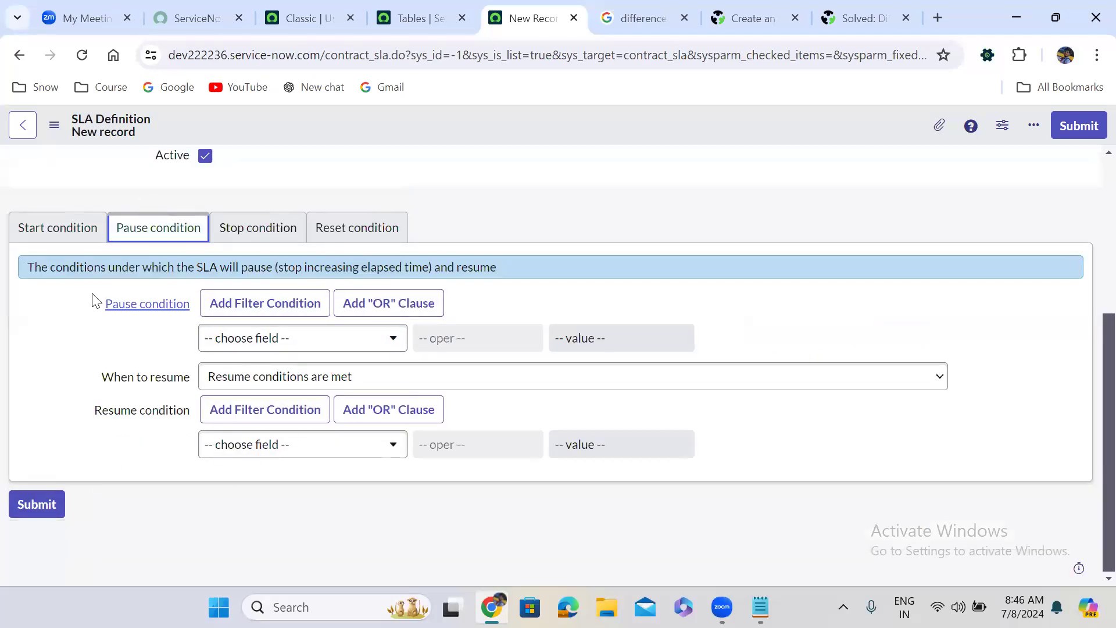
scroll(1089, 233, "up", 5)
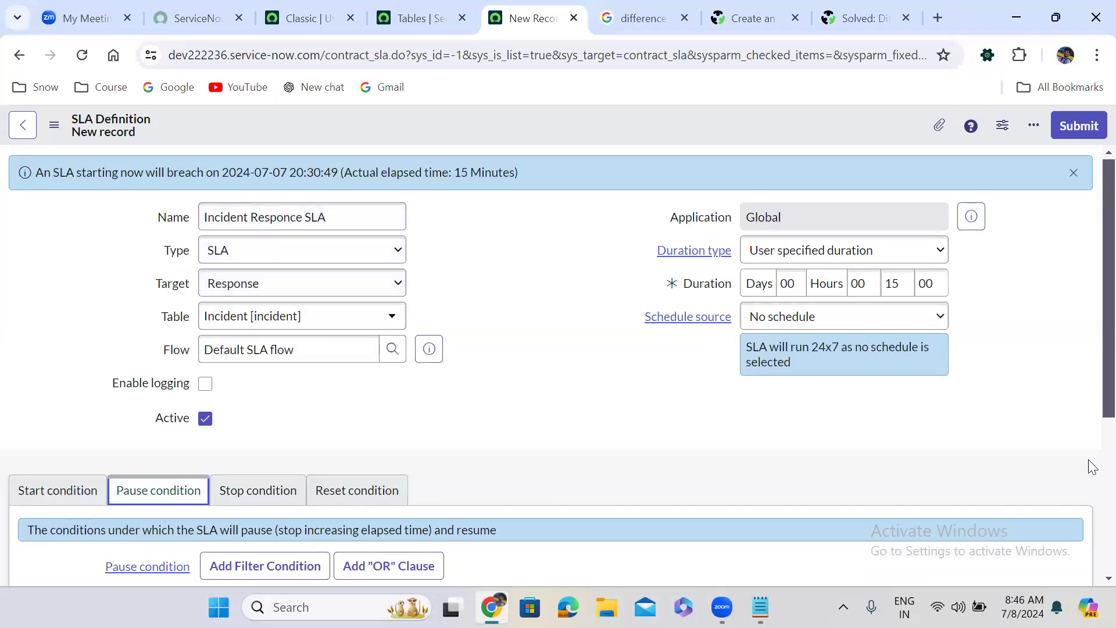
scroll(1092, 369, "down", 5)
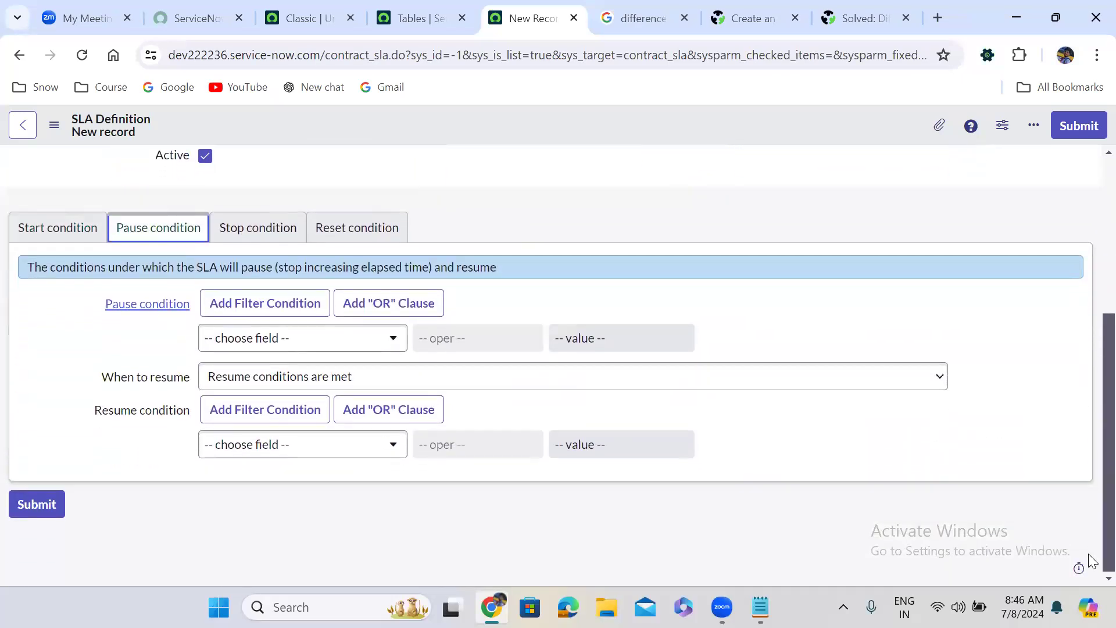
Define the SLA's stop condition as Assigned to is not empty
left_click(253, 227)
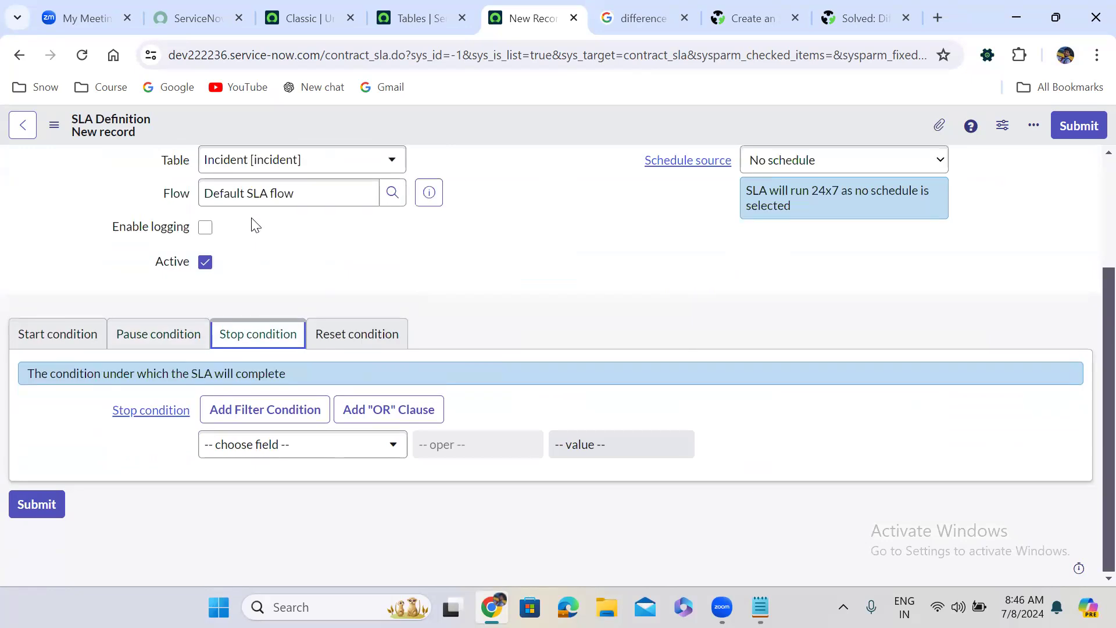
left_click(288, 455)
type("ass")
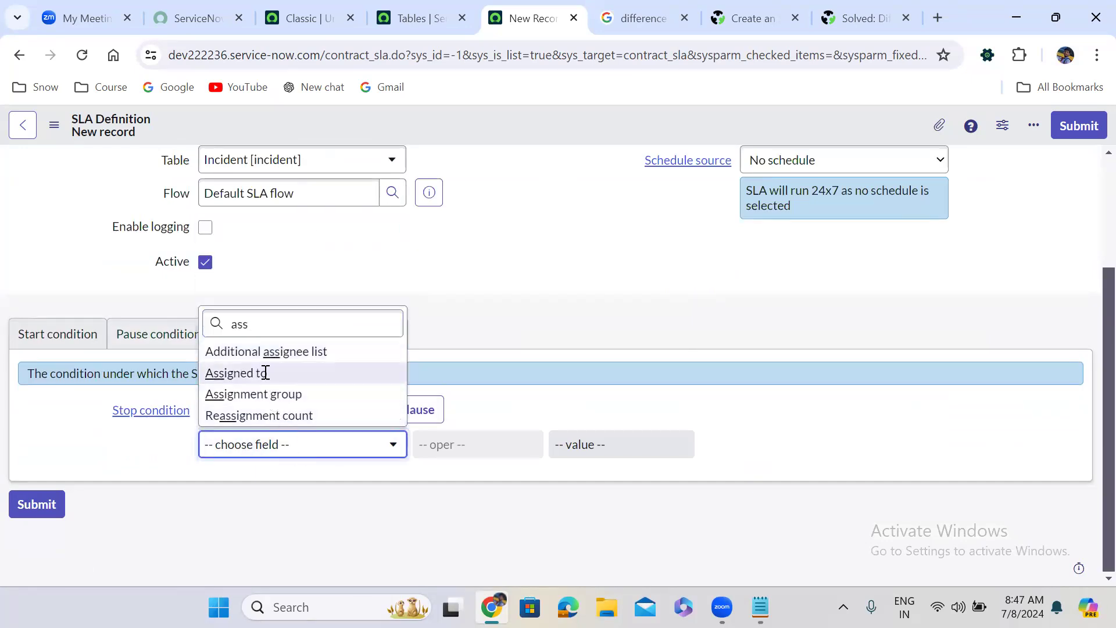
left_click(298, 373)
left_click(481, 445)
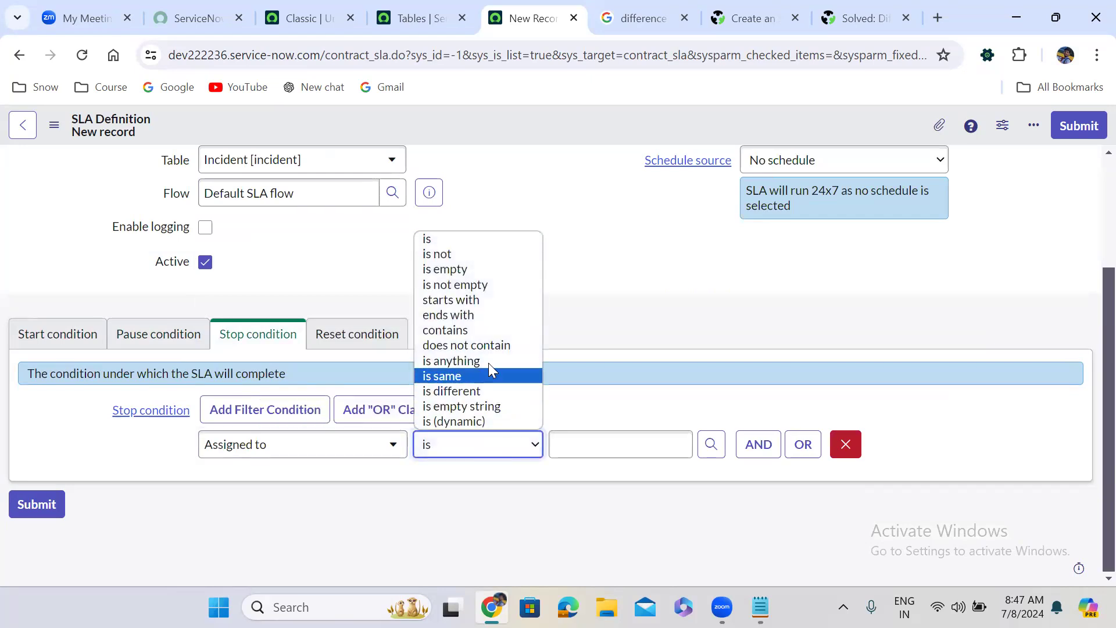
left_click(472, 285)
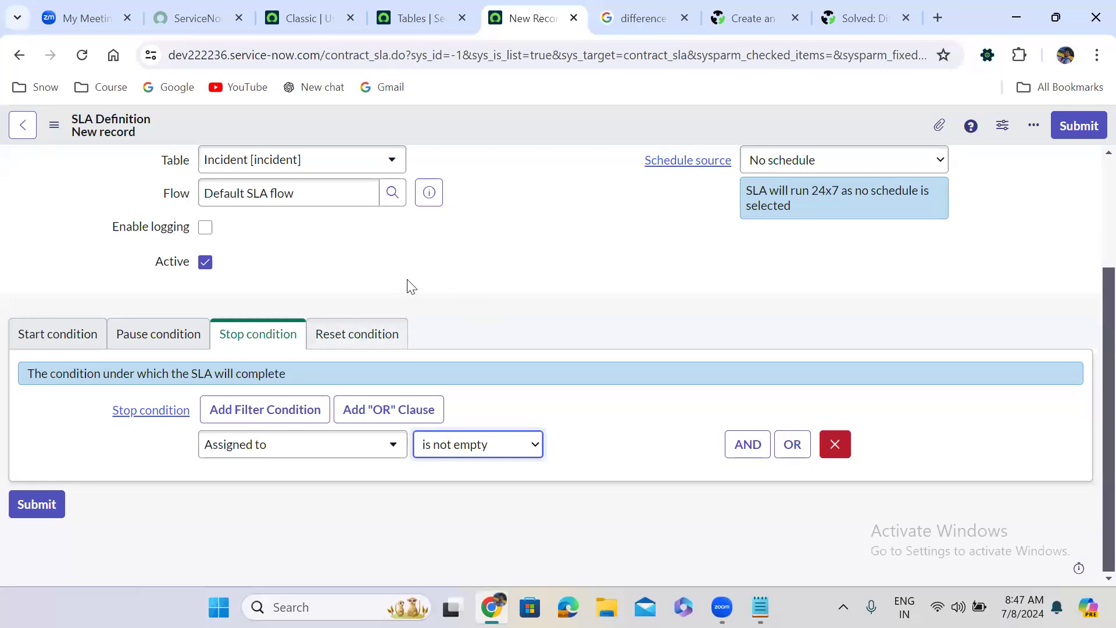
Review the reset condition settings against the stop condition and save the new SLA definition
left_click(252, 341)
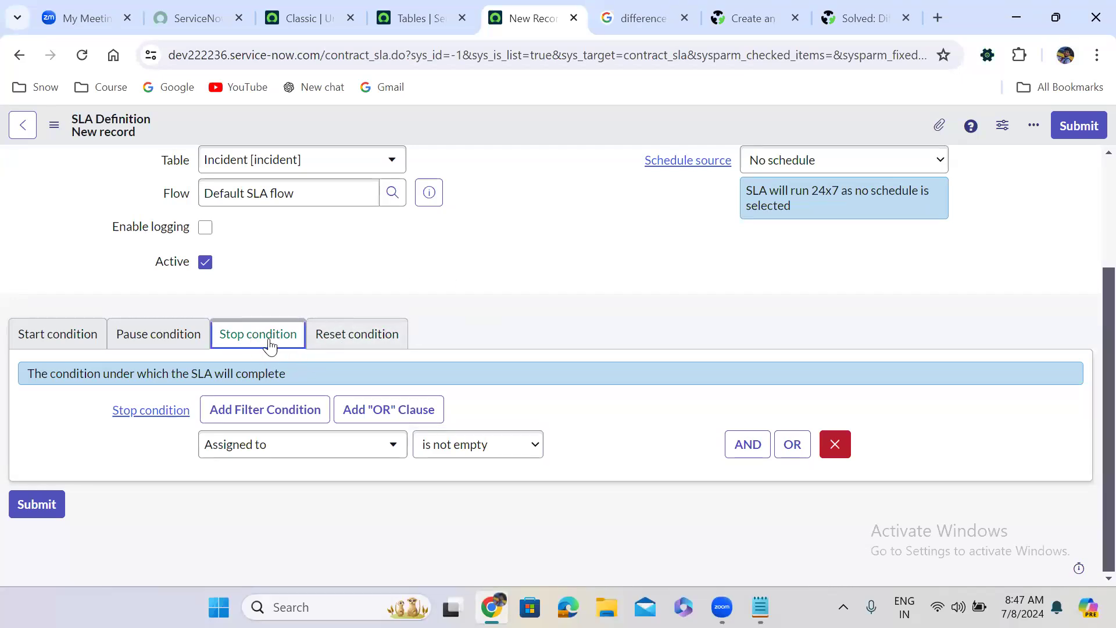
left_click(349, 340)
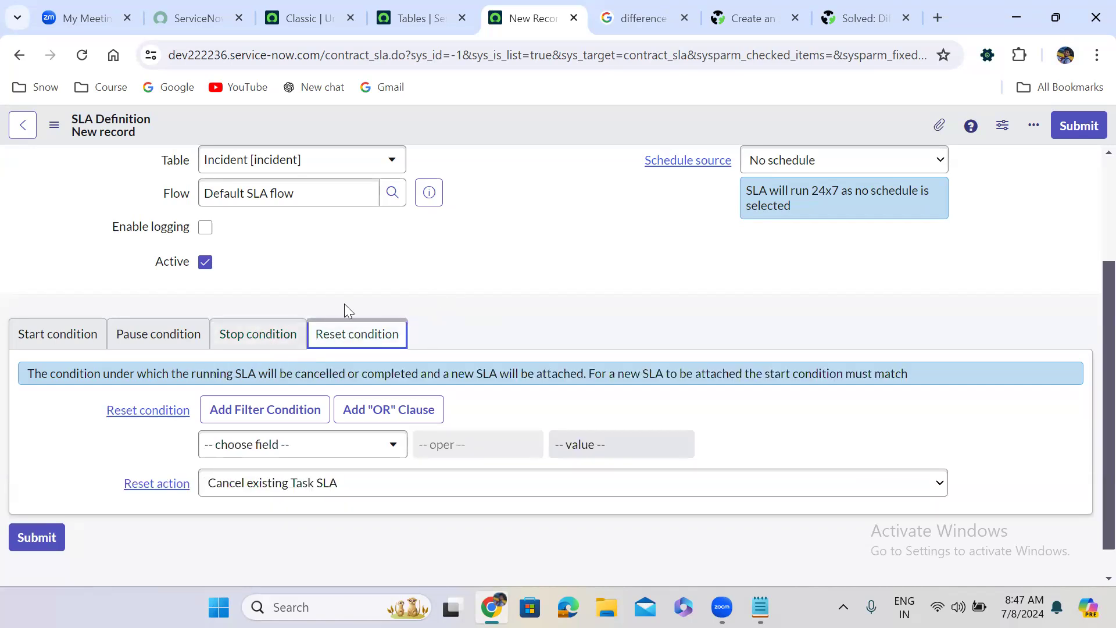
left_click(265, 344)
left_click(330, 346)
left_click(274, 345)
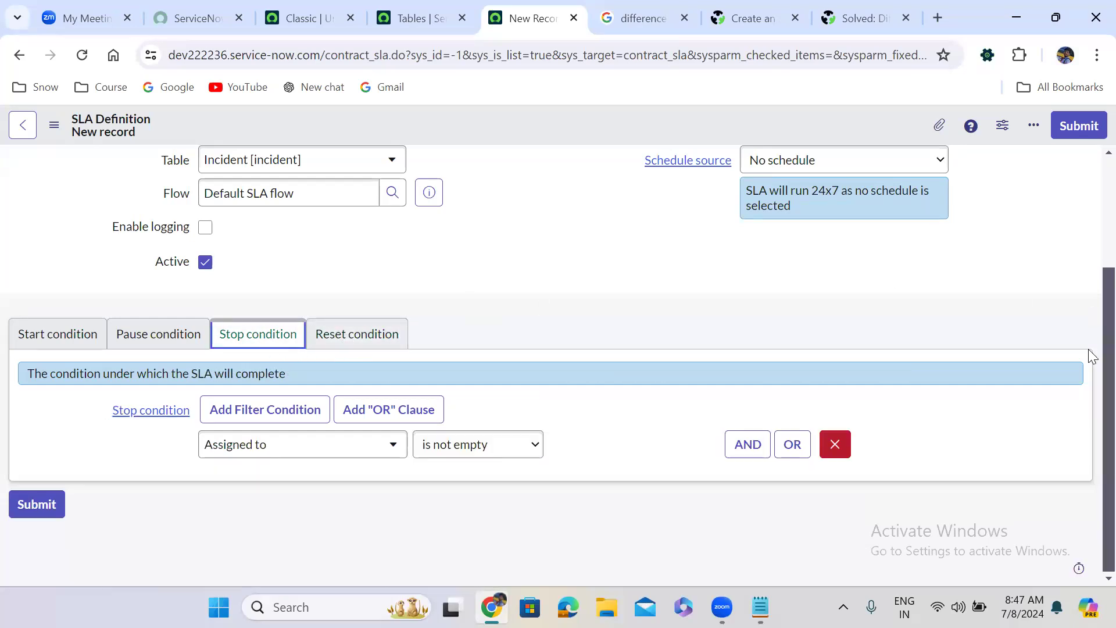
scroll(1090, 357, "up", 3)
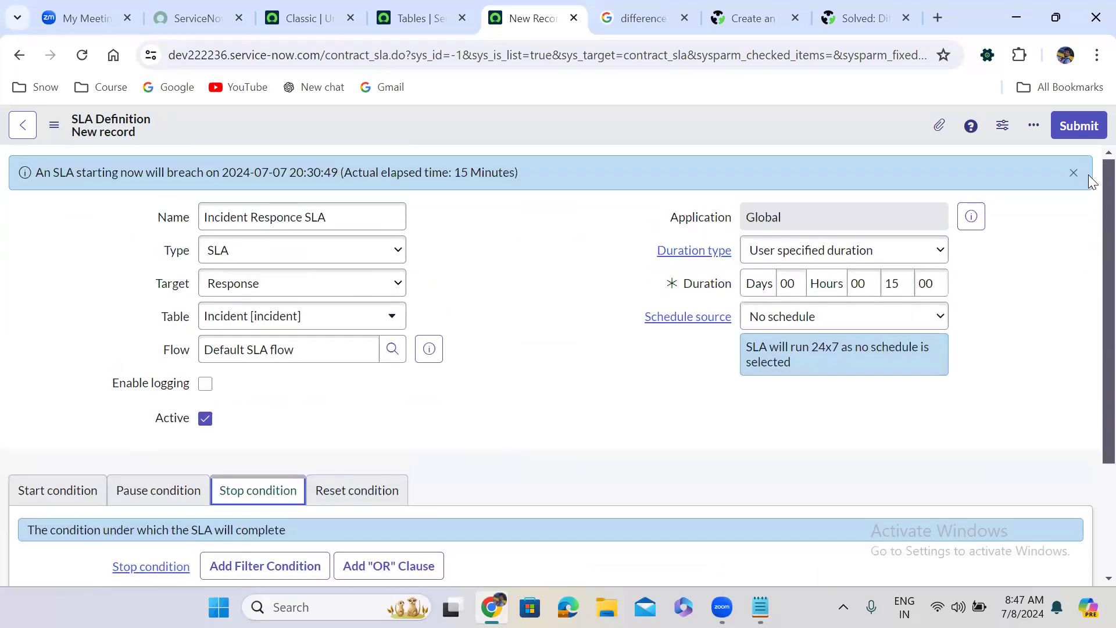
right_click(506, 122)
left_click(563, 131)
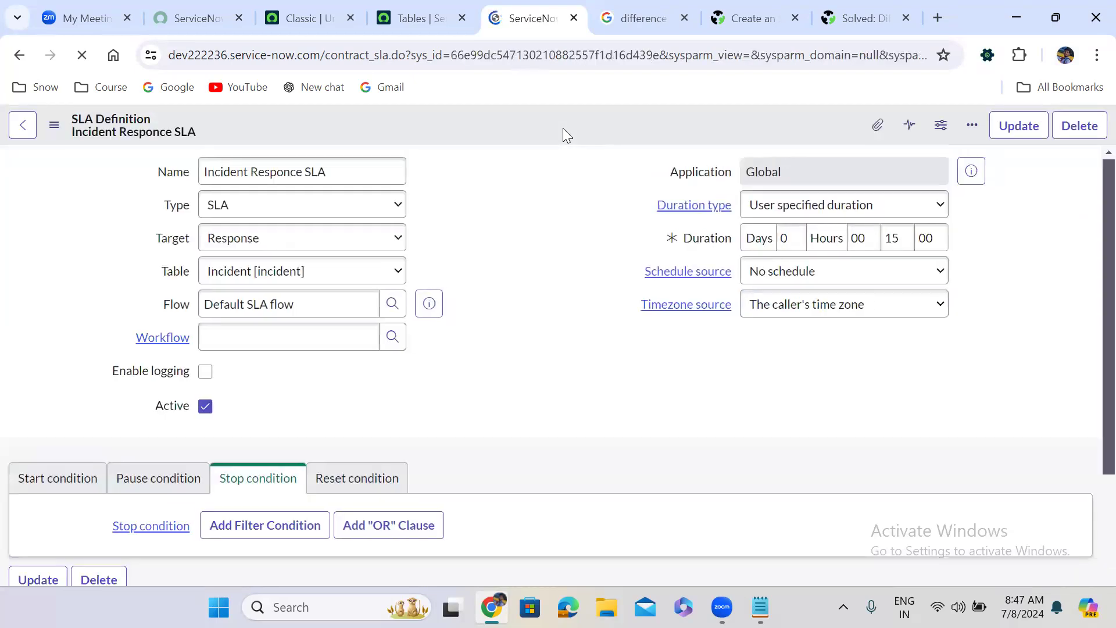
Open the incident table's list in a new browser tab using incident.LIST from the ServiceNow navigator
left_click(297, 17)
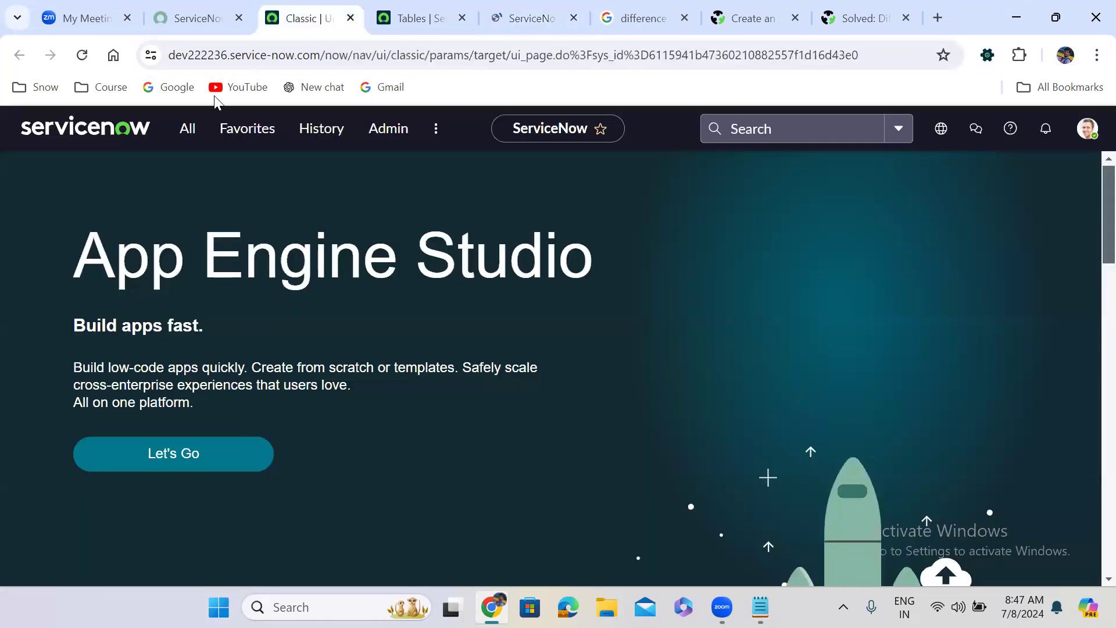
left_click(185, 132)
type("inciden")
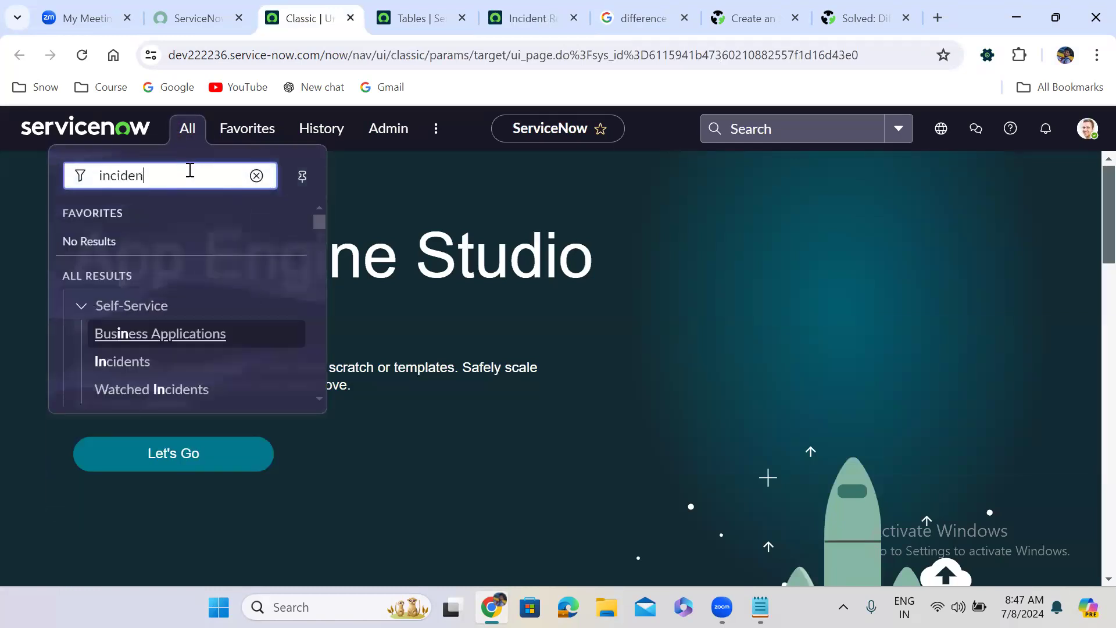
type("t.LIST")
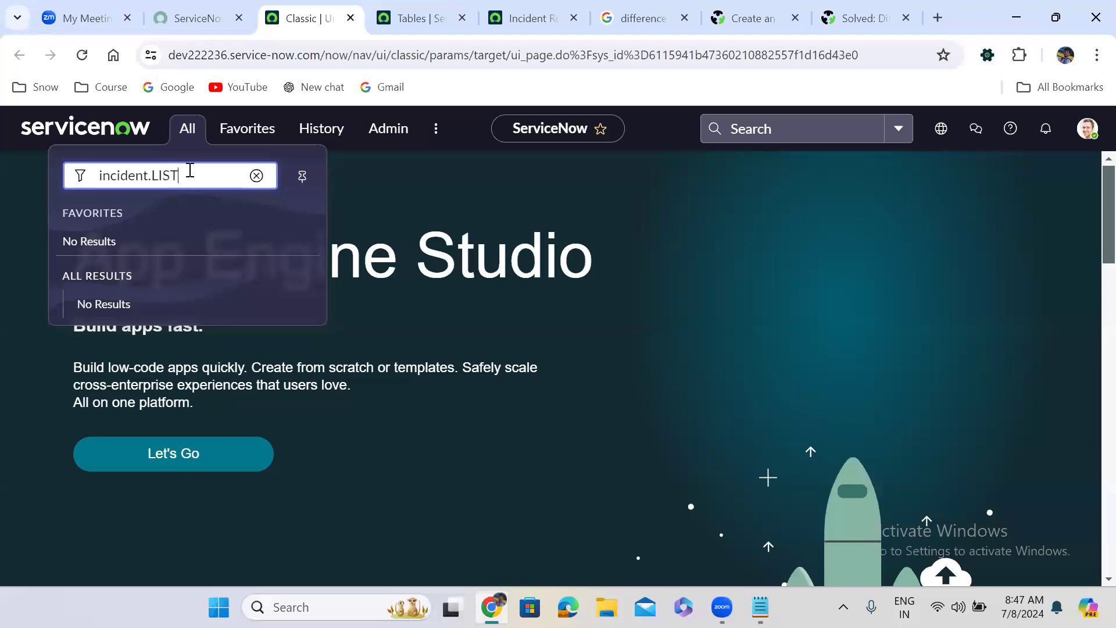
key("Return")
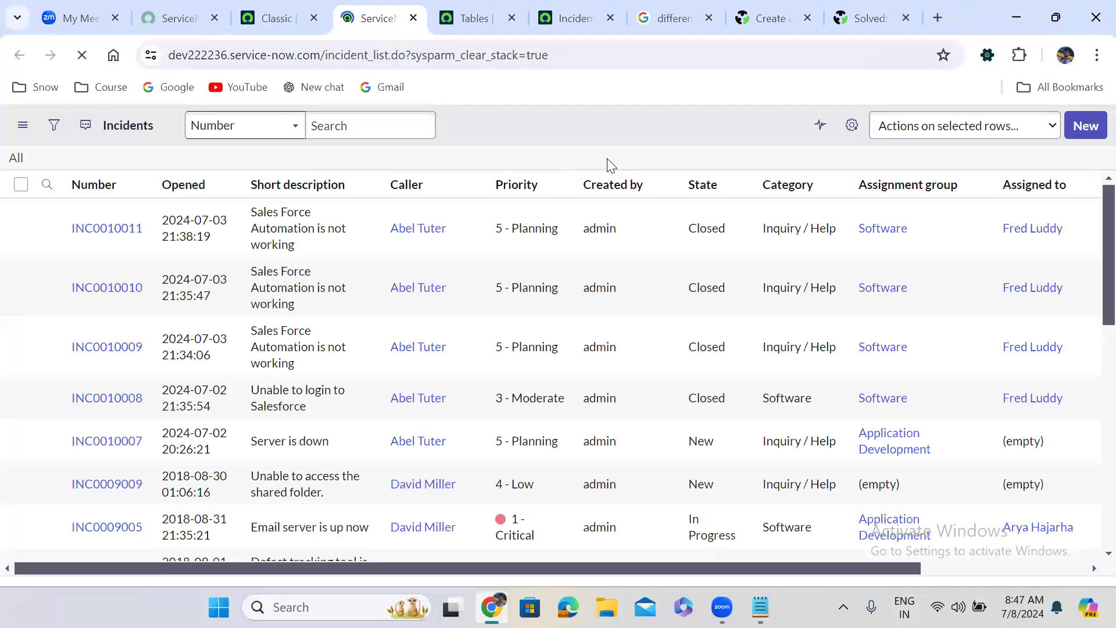
Open the first listed incident in a separate tab and change the URL's sys_id to -1 for a blank incident form
middle_click(110, 269)
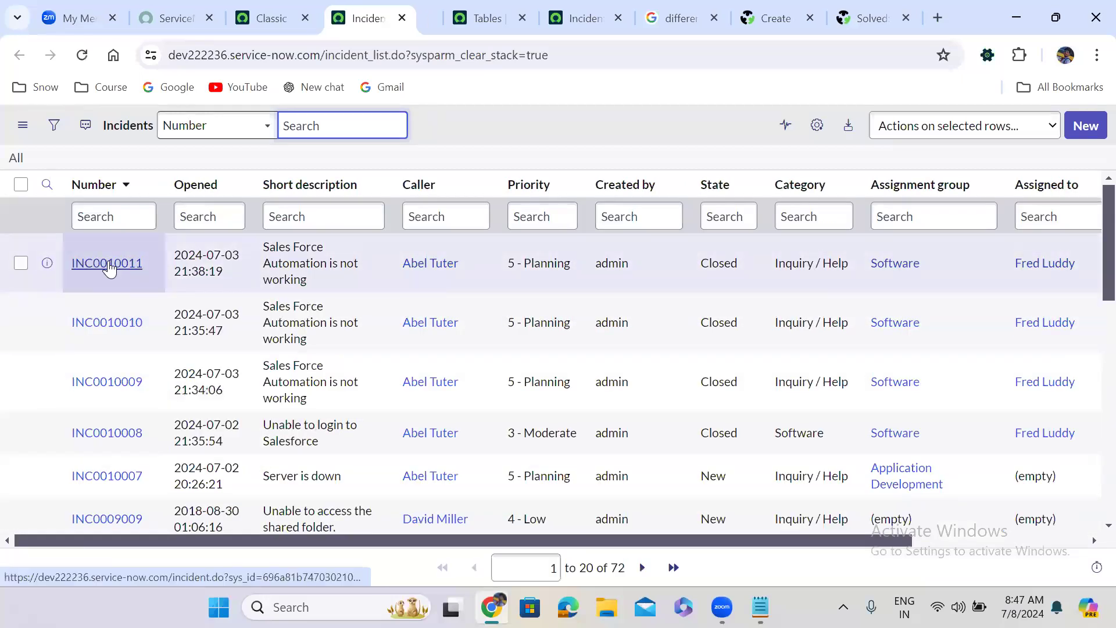
left_click(408, 6)
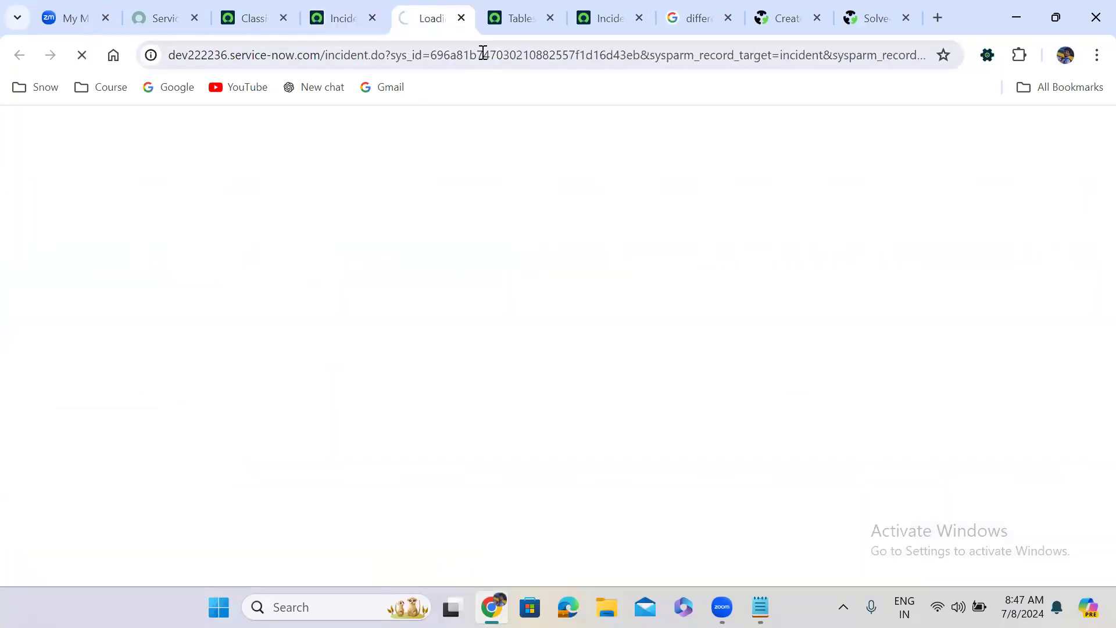
double_click(483, 56)
type("-1")
key("Return")
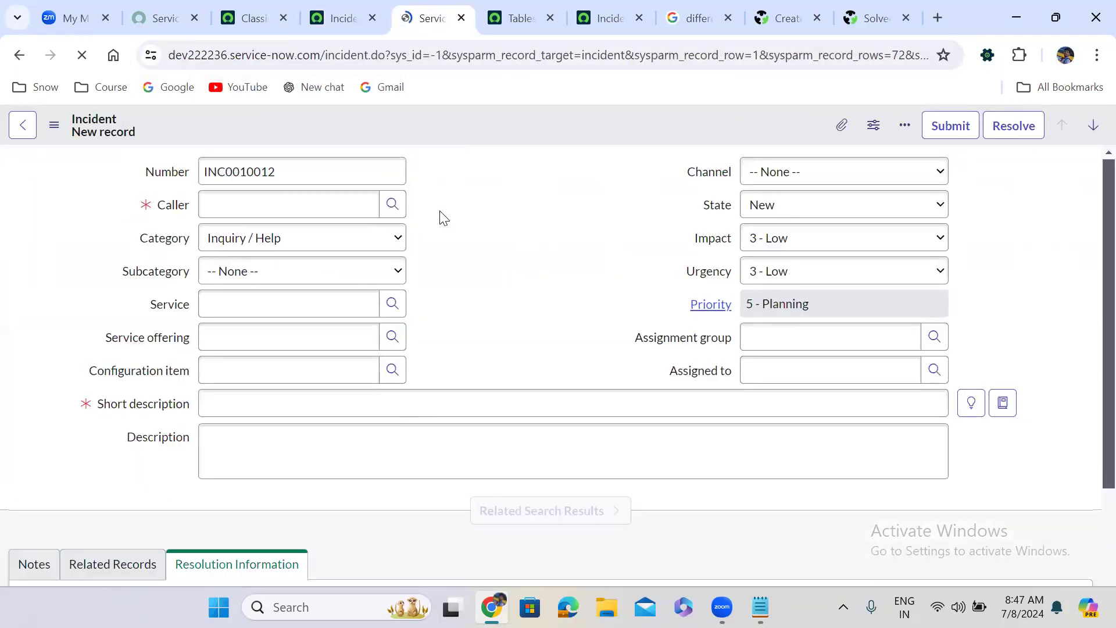
Fill in the new incident's caller from the suggestions and set its subcategory to Antivirus
left_click(440, 212)
left_click(277, 217)
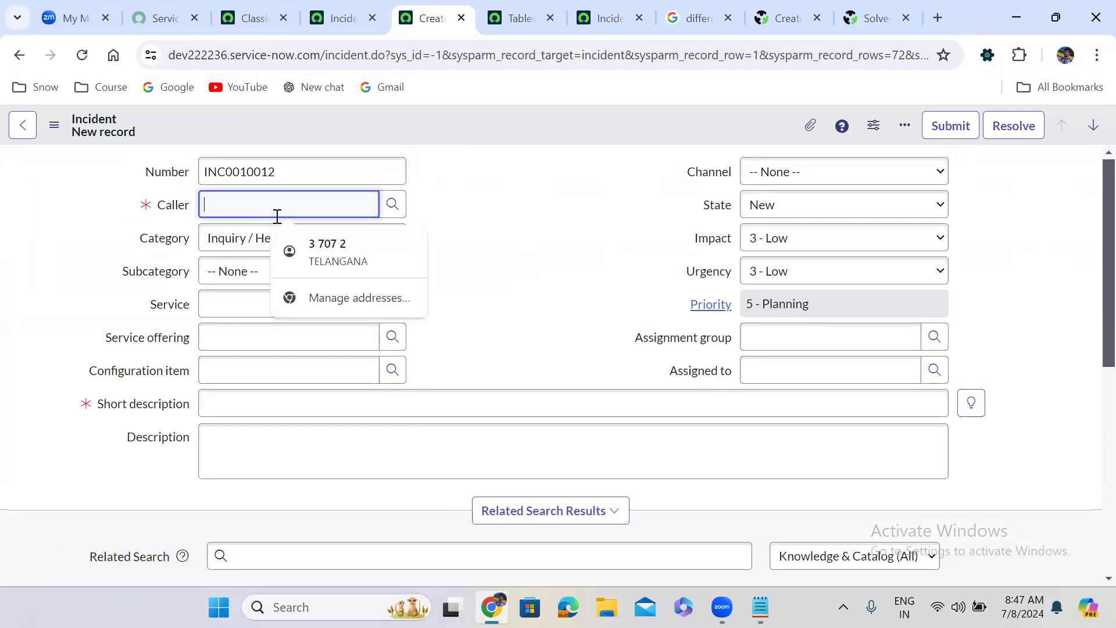
left_click(239, 250)
left_click(513, 259)
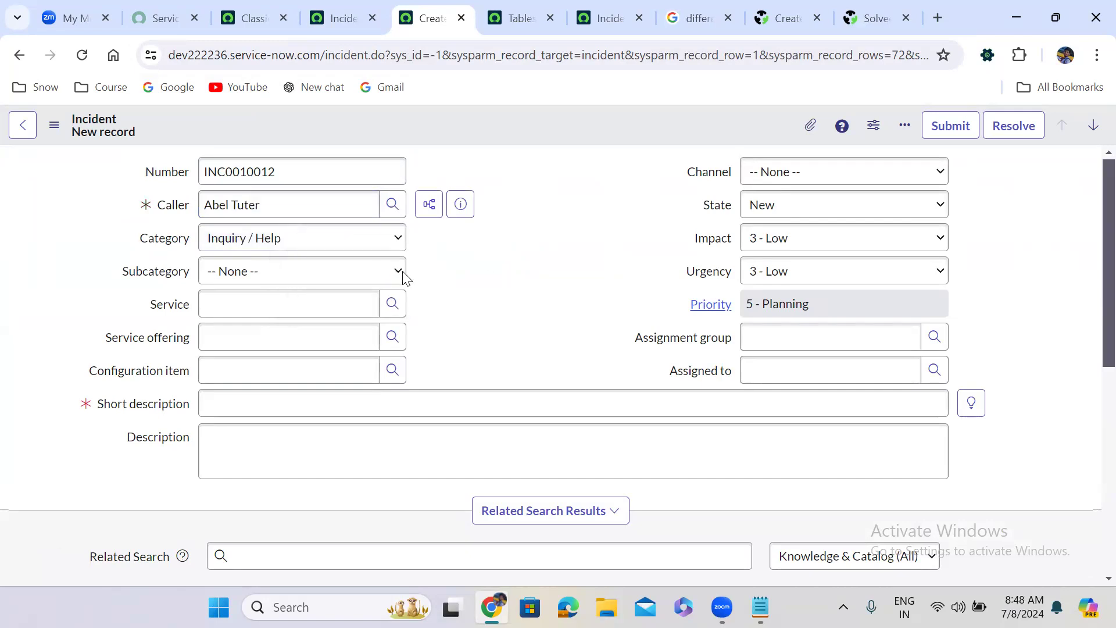
left_click(219, 277)
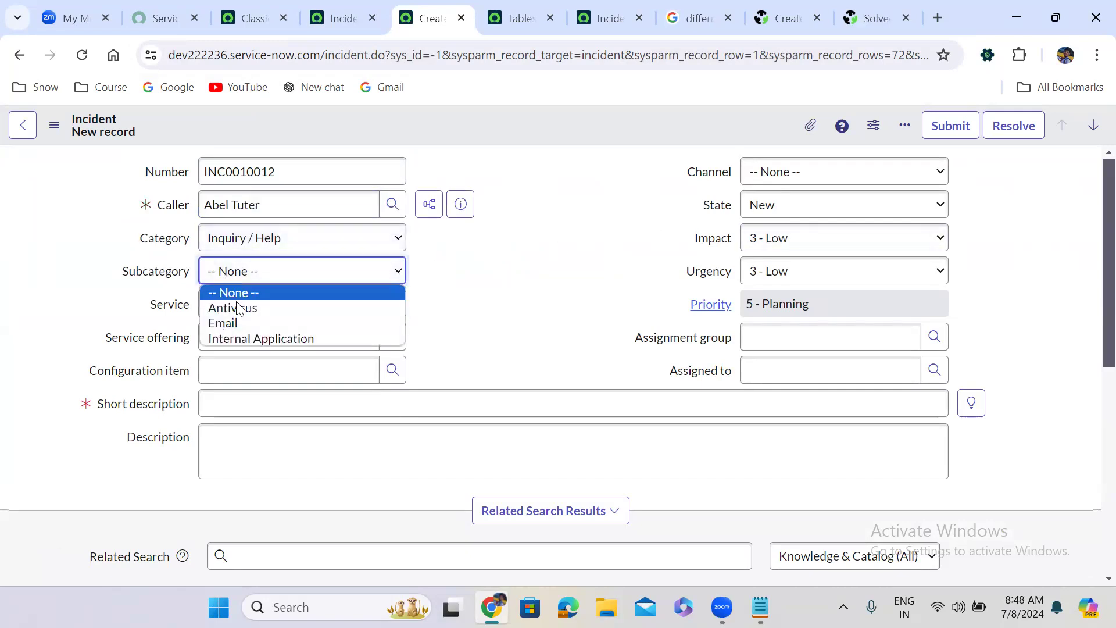
left_click(237, 309)
Enter "test" as both the short description and the description of the incident
left_click(258, 416)
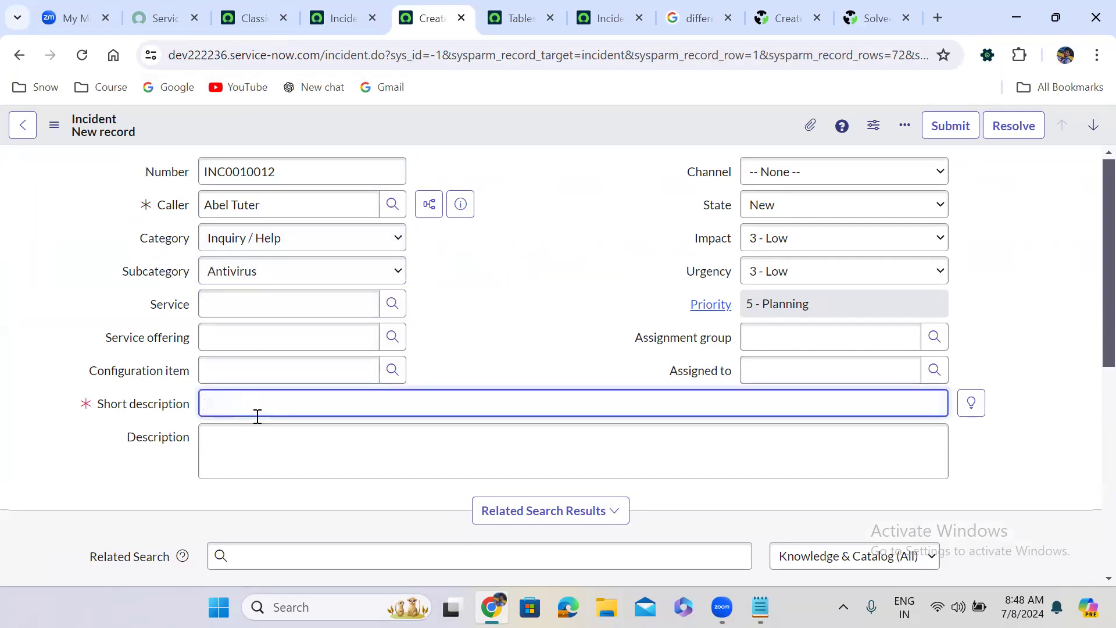
left_click(263, 463)
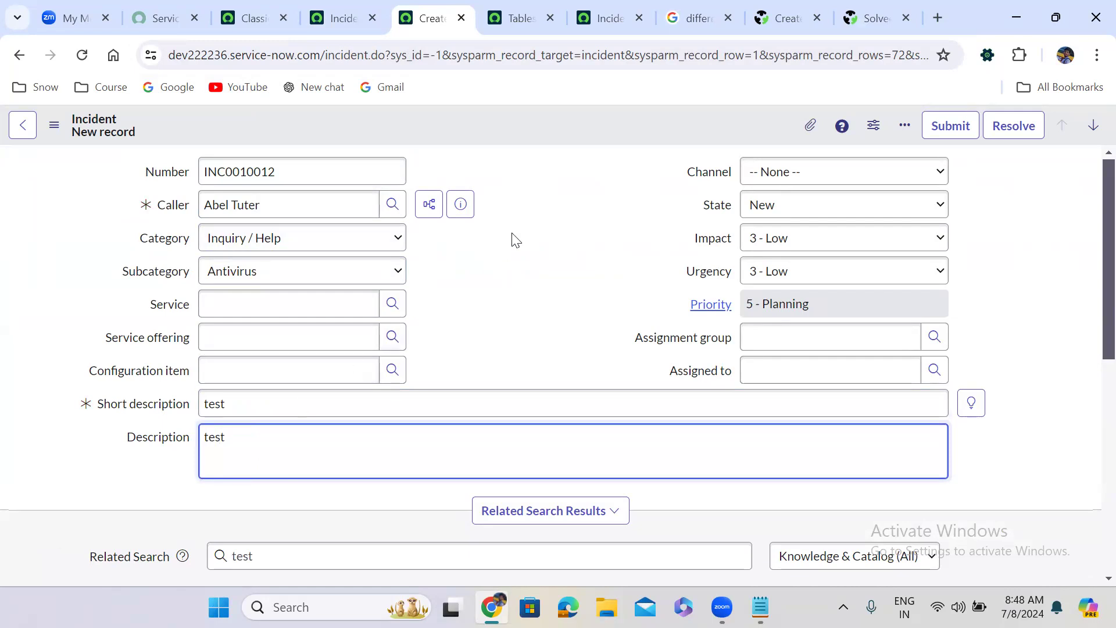
left_click(523, 273)
Set the incident's assignment group to Software and save the record without leaving the form
left_click(790, 329)
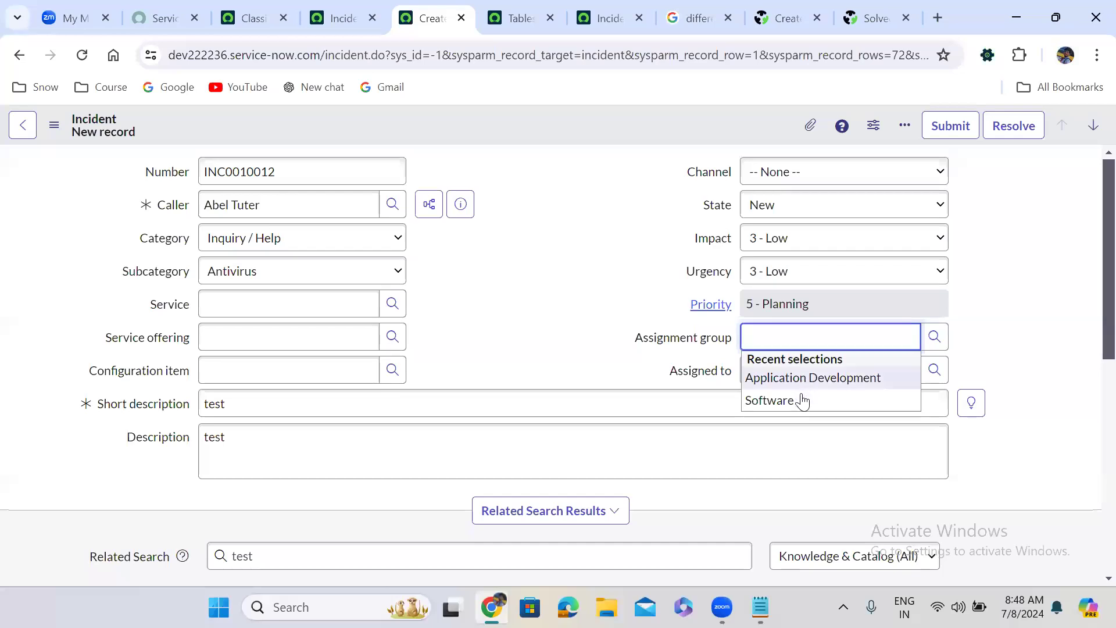
left_click(802, 401)
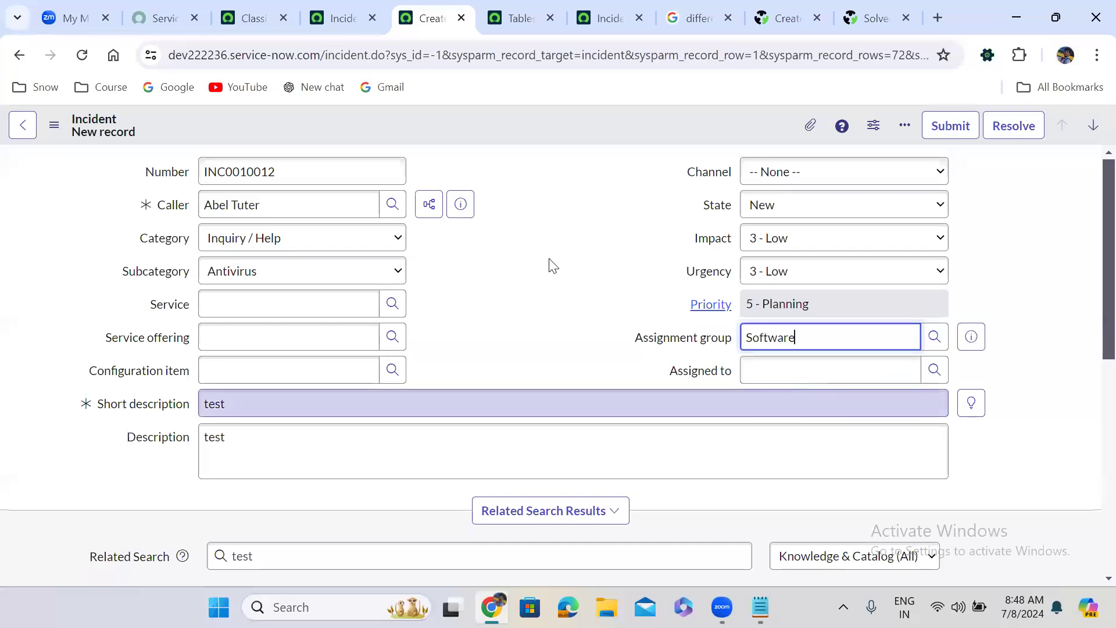
right_click(472, 124)
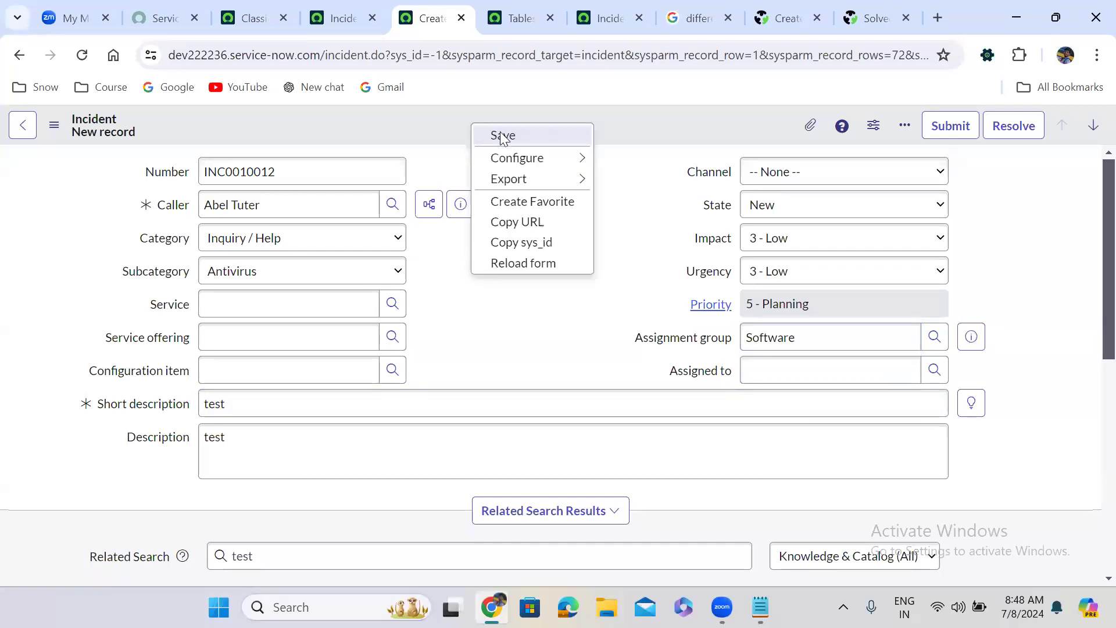
left_click(503, 135)
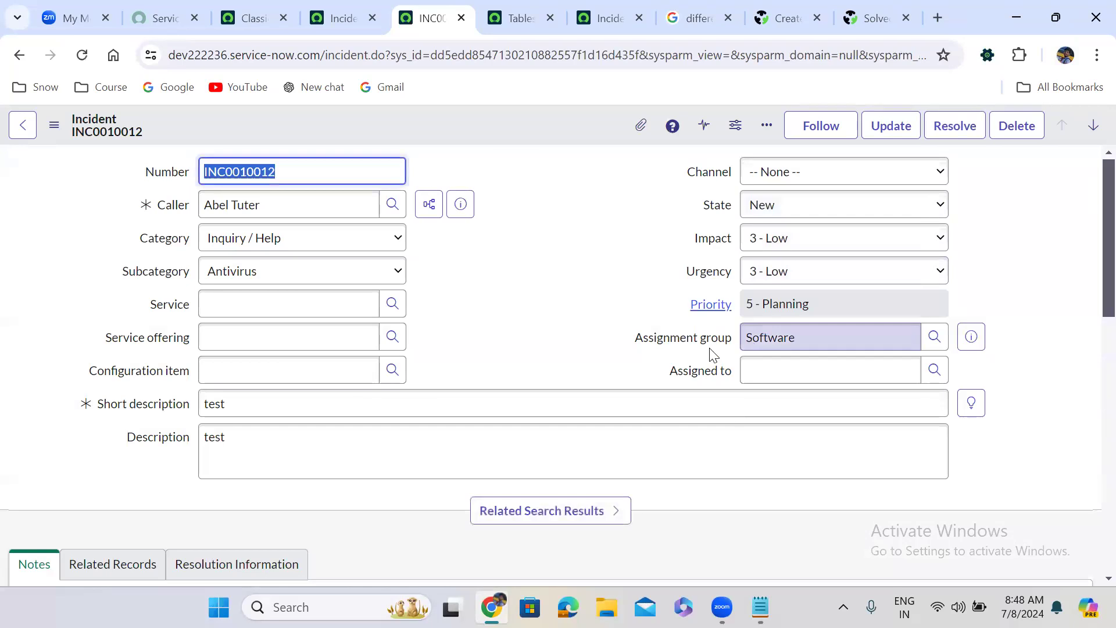
Check the saved incident's Task SLAs list for the attached SLA, its stage and its time left
left_click(504, 344)
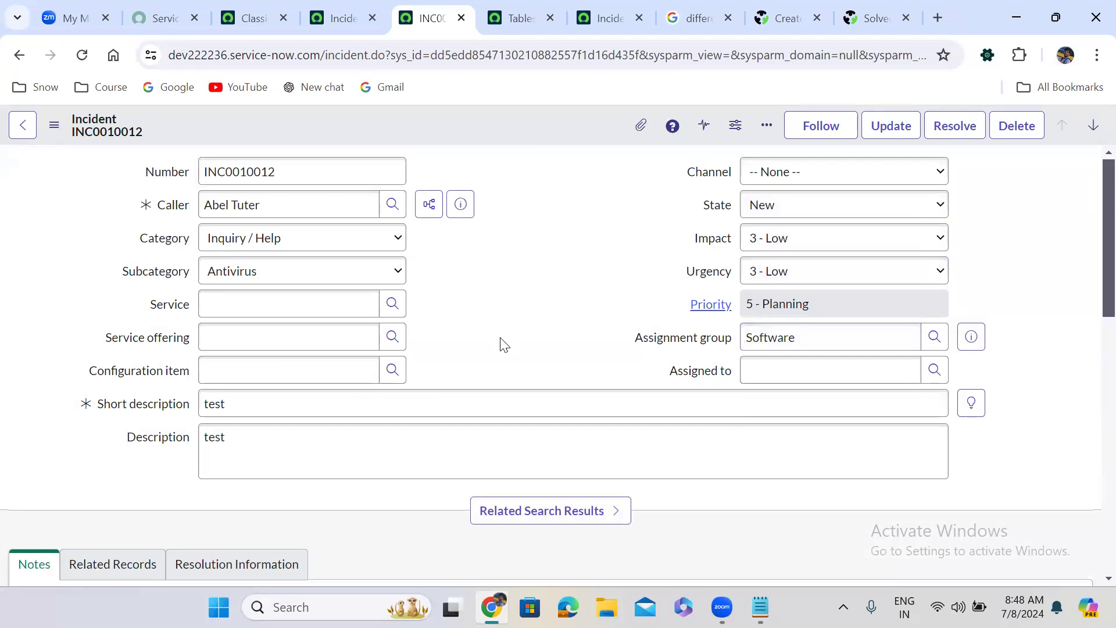
scroll(503, 344, "down", 10)
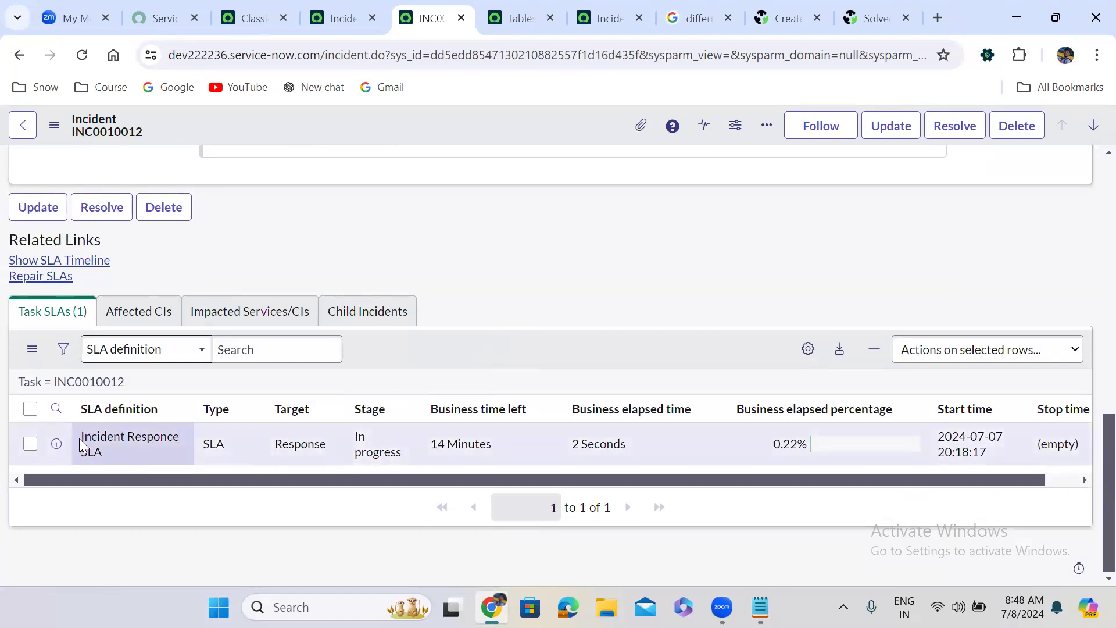
left_click_drag(82, 444, 123, 455)
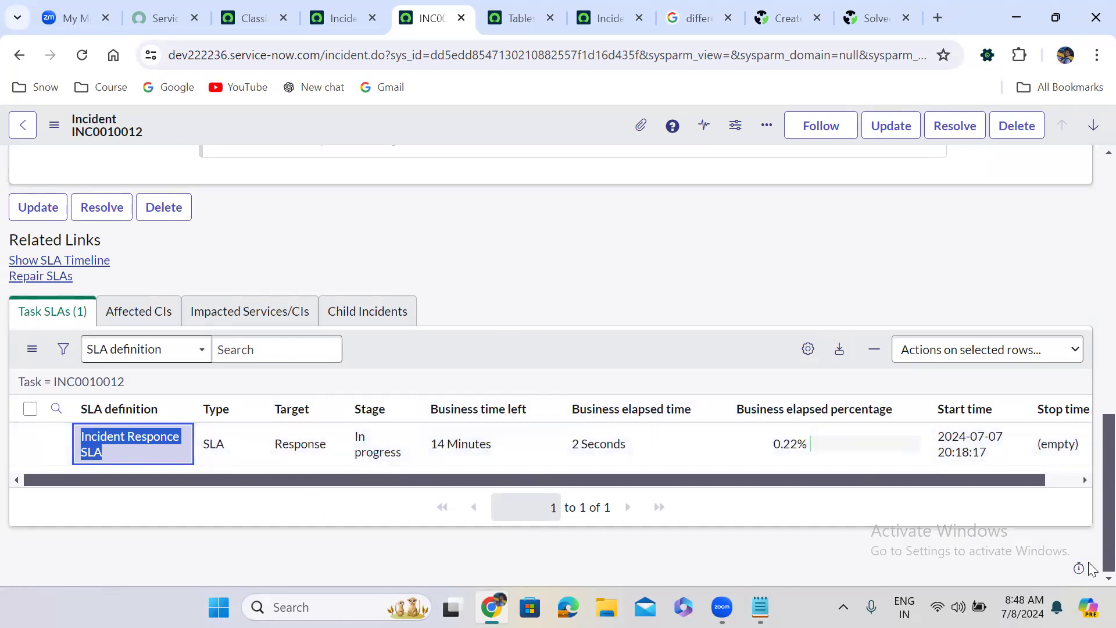
scroll(1092, 567, "up", 15)
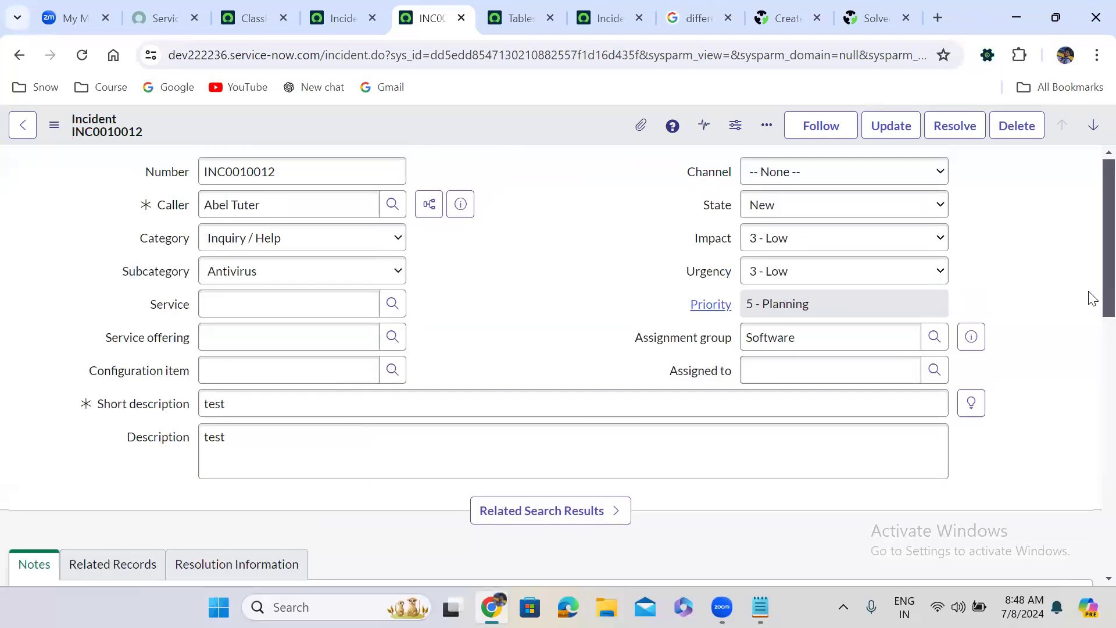
Assign the incident to the person offered under recent selections and save the record without leaving the form
left_click(805, 380)
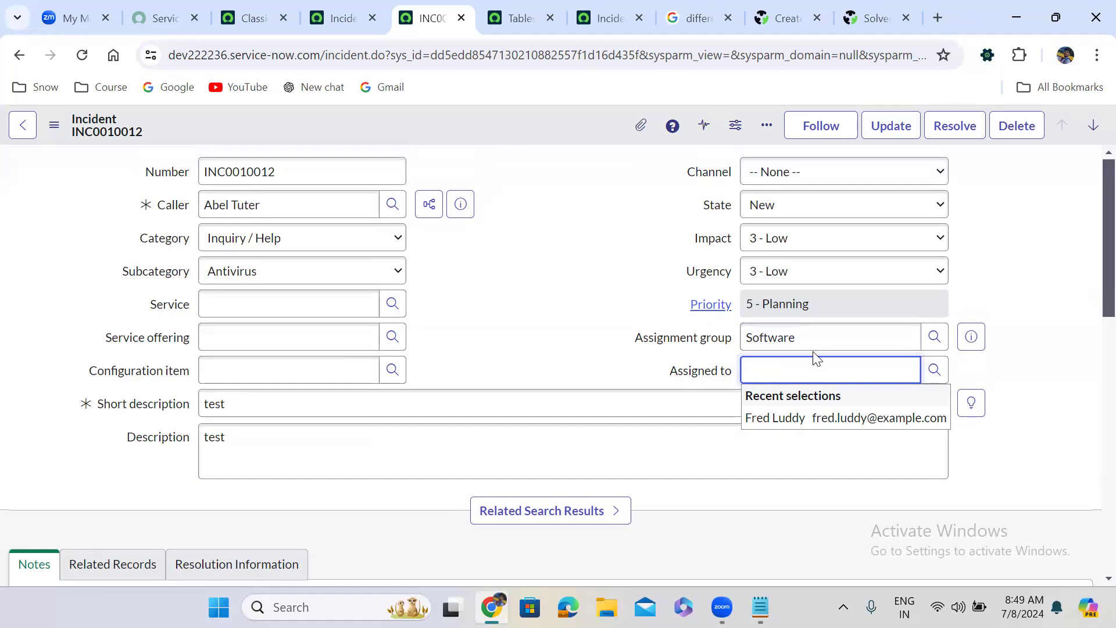
left_click(505, 384)
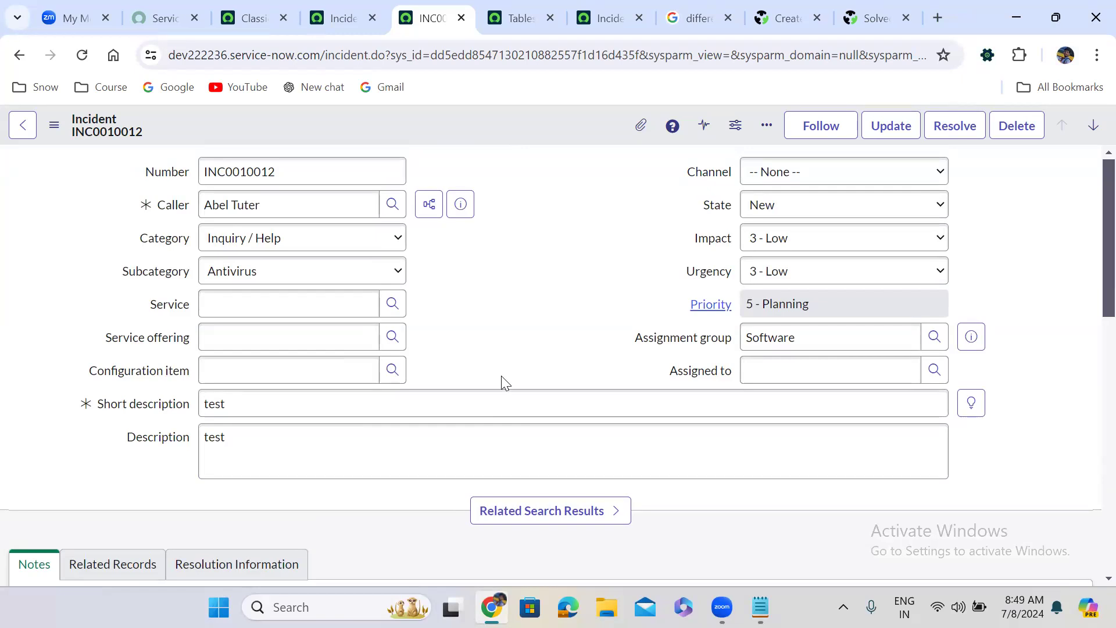
left_click(813, 371)
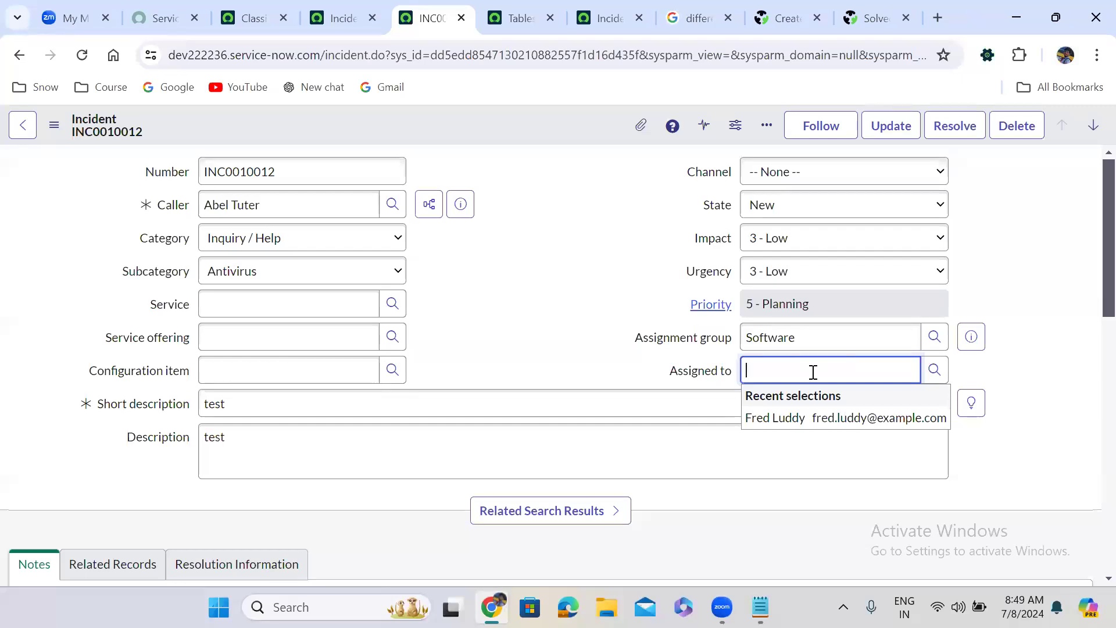
left_click(828, 418)
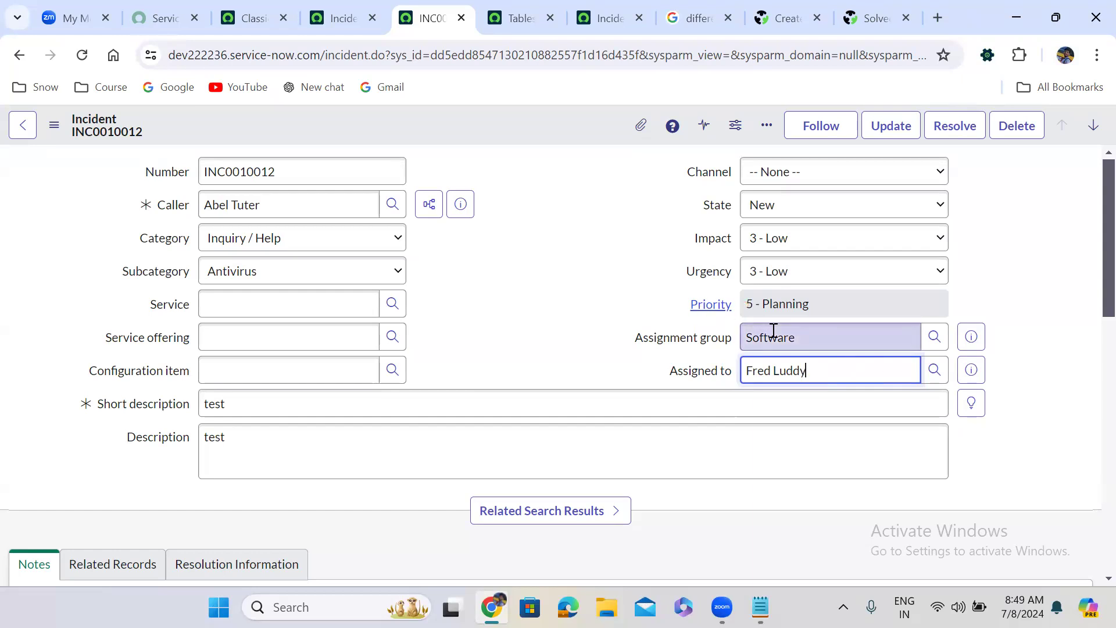
left_click(612, 285)
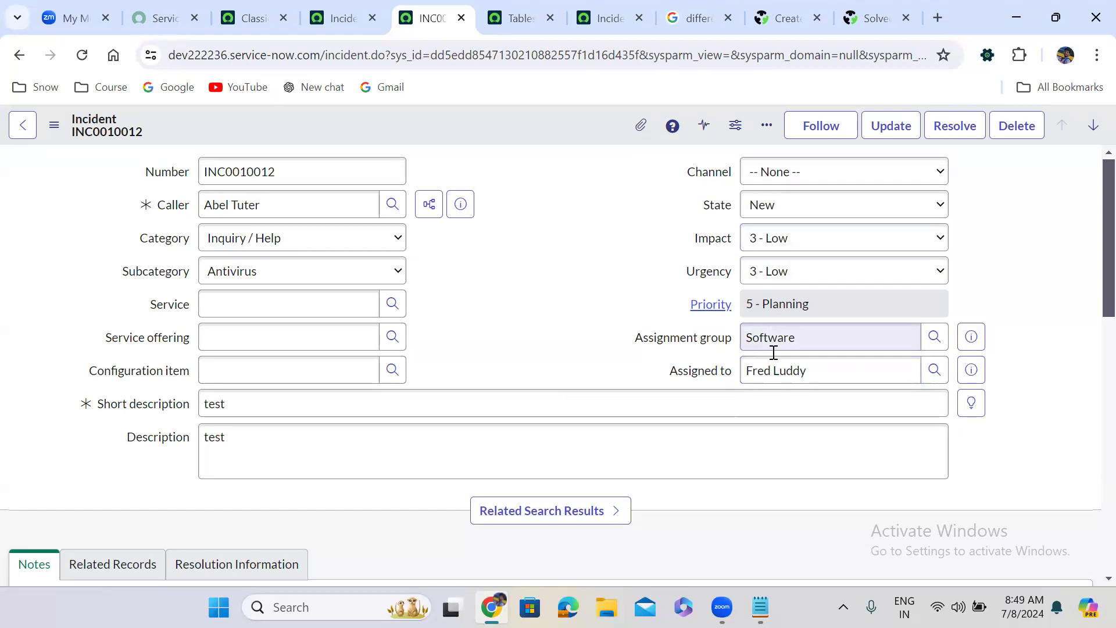
right_click(490, 119)
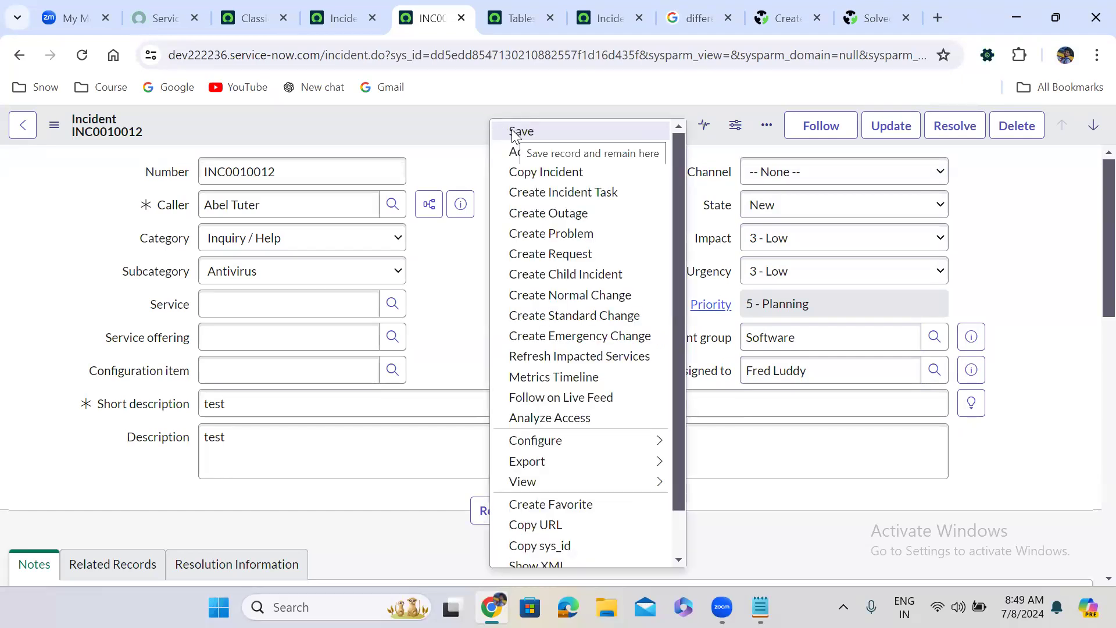
left_click(548, 130)
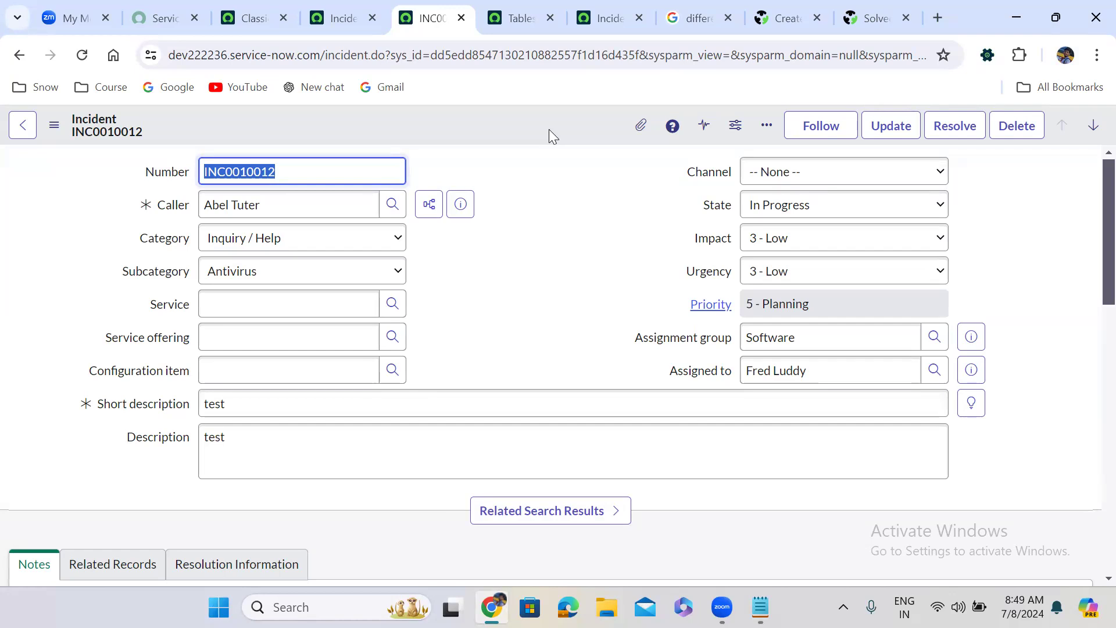
Check the assigned incident's Task SLAs list for the SLA's stage, time left and elapsed percentage
left_click(487, 363)
scroll(489, 357, "down", 1)
scroll(489, 357, "down", 12)
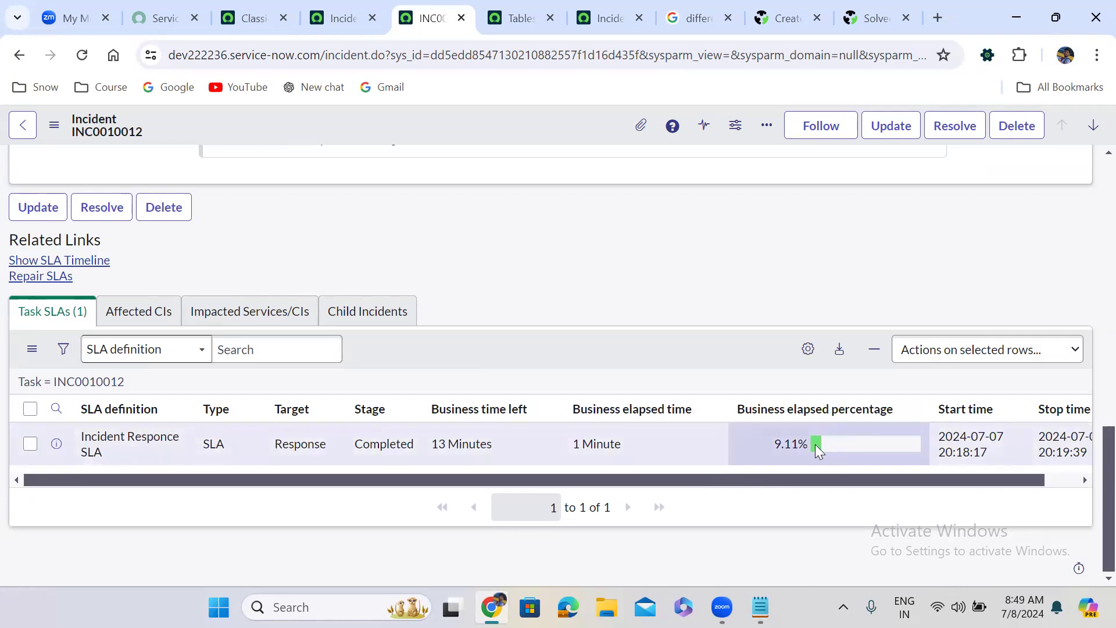
mouse_move(817, 447)
Add the Has breached column to the Task SLAs list, placing it directly after Stage
left_click(807, 350)
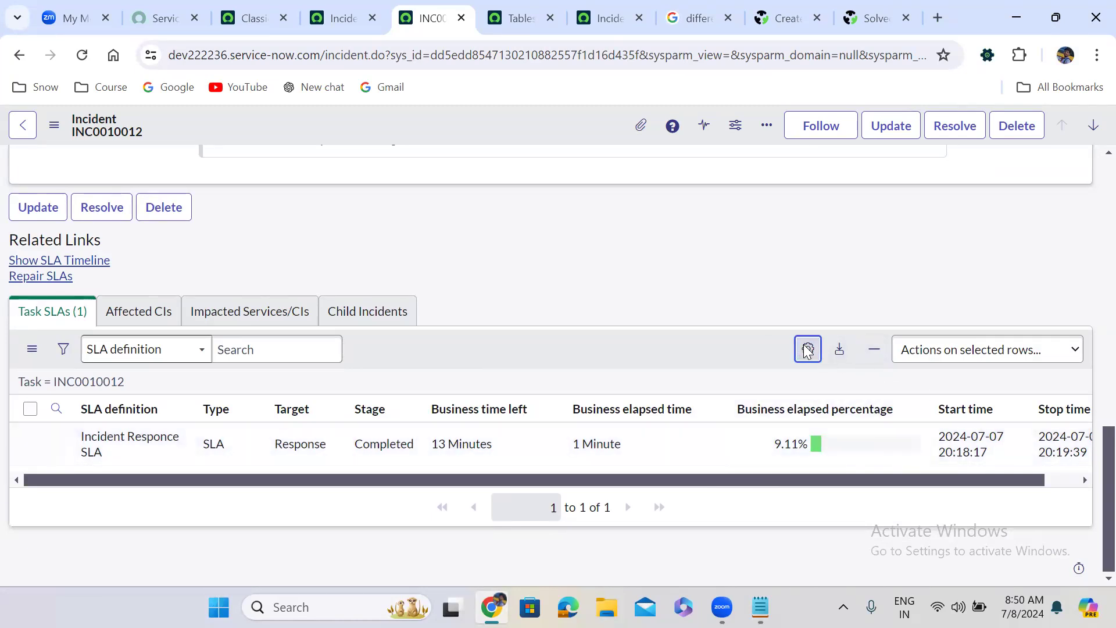
left_click(372, 335)
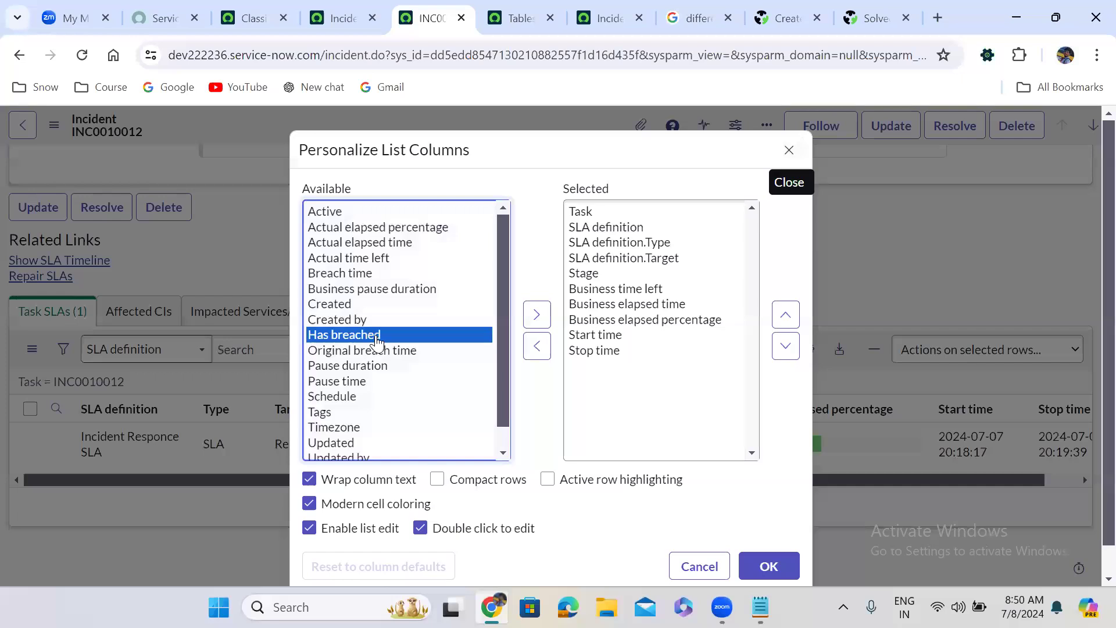
left_click(537, 314)
left_click(796, 311)
left_click(797, 311)
left_click(796, 311)
left_click(797, 311)
left_click(796, 311)
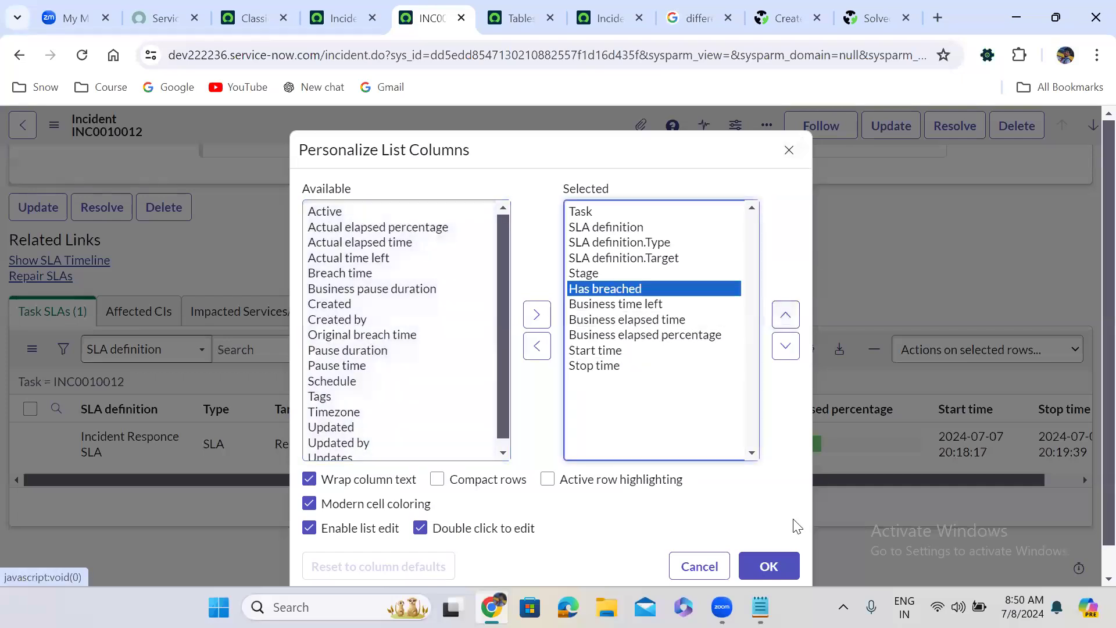
left_click(785, 561)
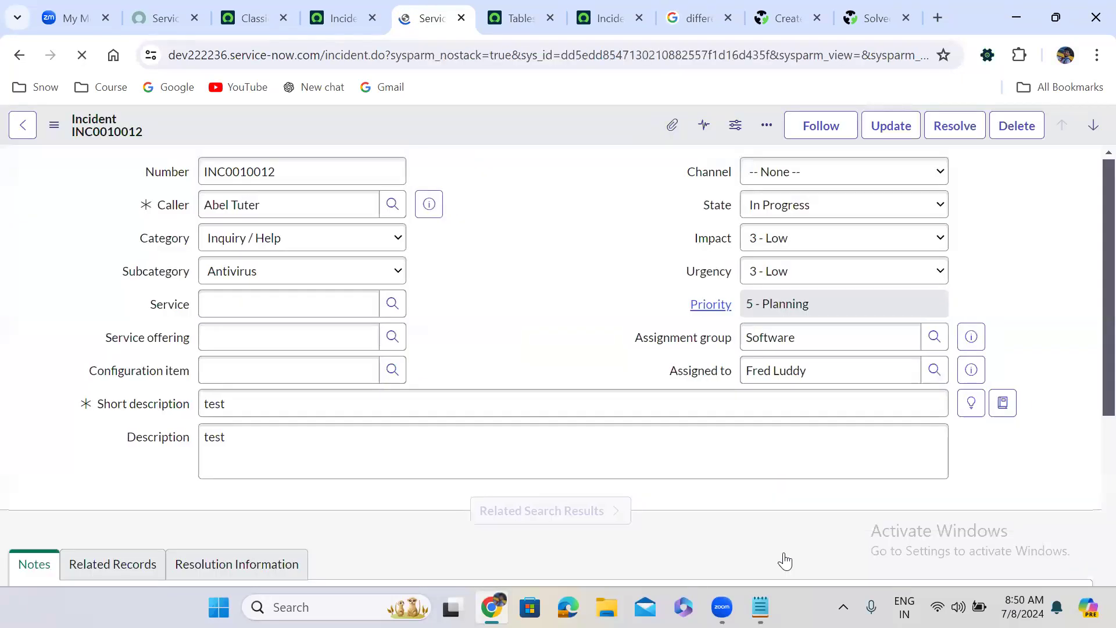
Check the SLA's Has breached value and open the incident's Task SLAs list in a new window
left_click_drag(1108, 206, 1108, 499)
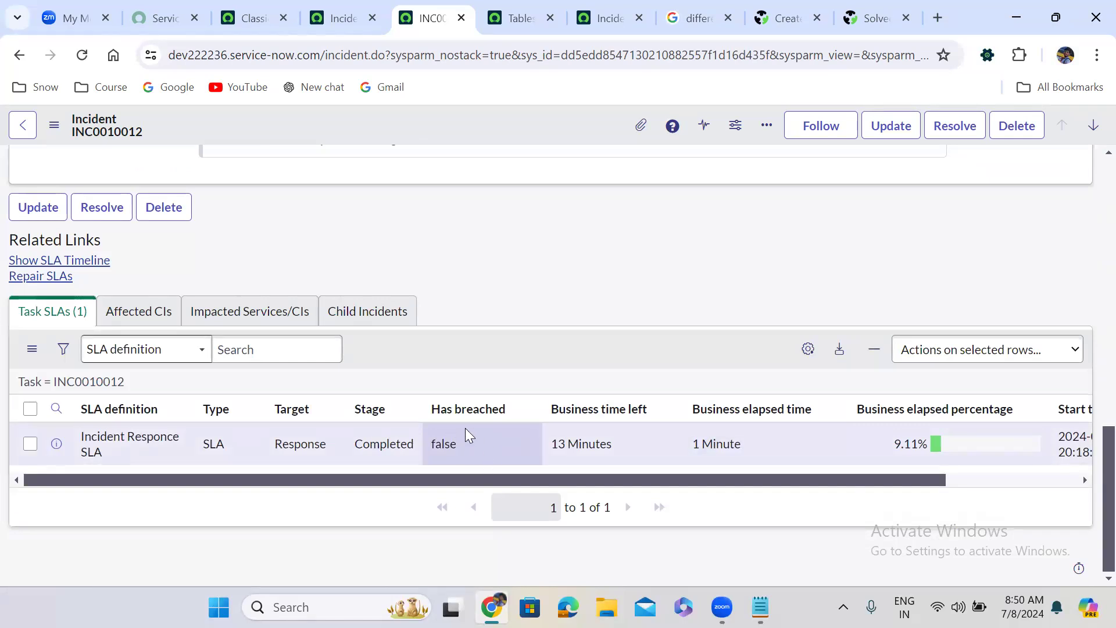
right_click(102, 382)
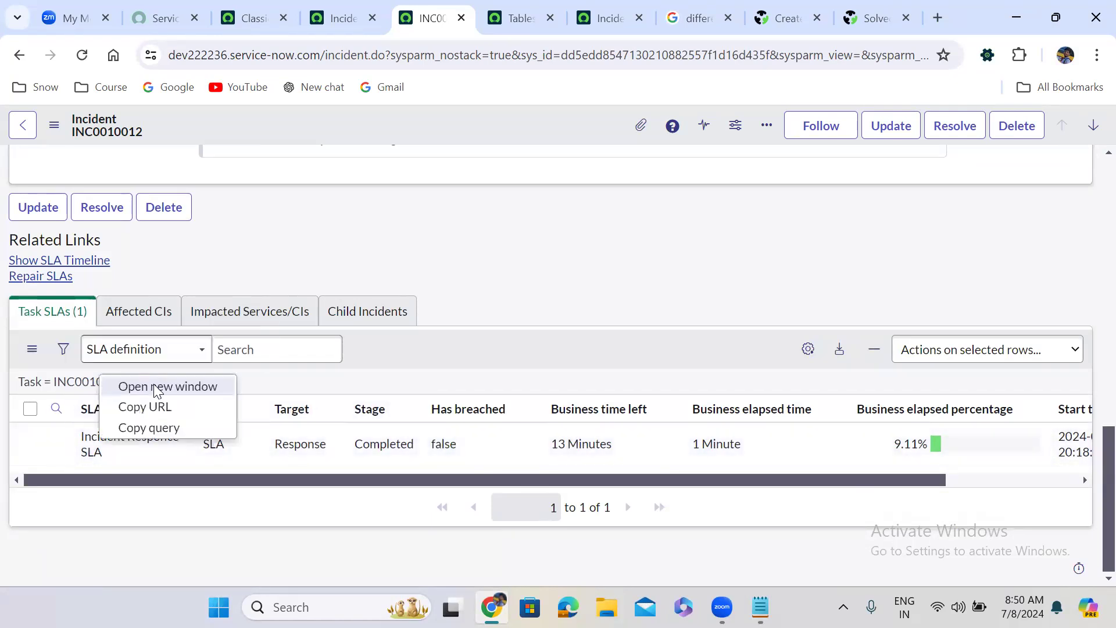
left_click(157, 387)
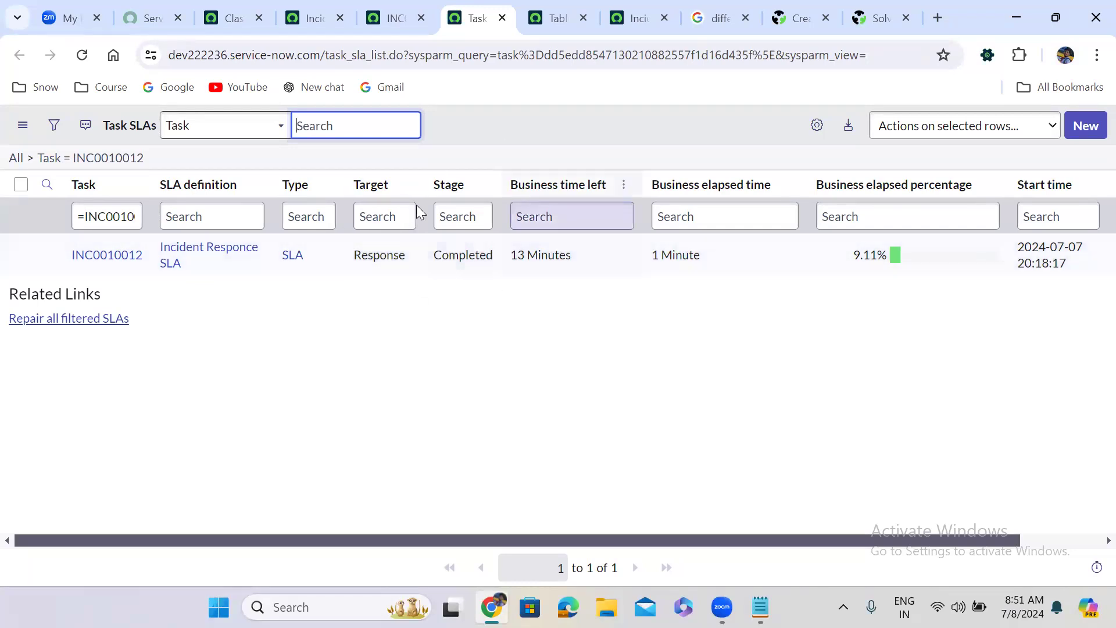
Return to the incident, then review the start, cancel and stop conditions in the Incident Responce SLA definition
left_click(391, 3)
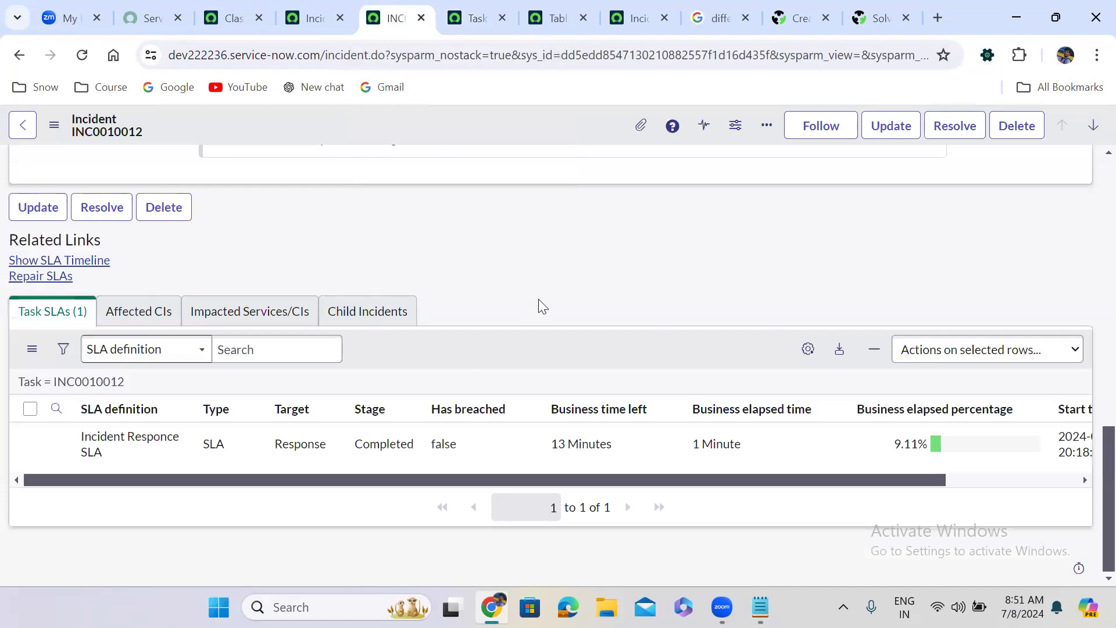
scroll(543, 306, "up", 15)
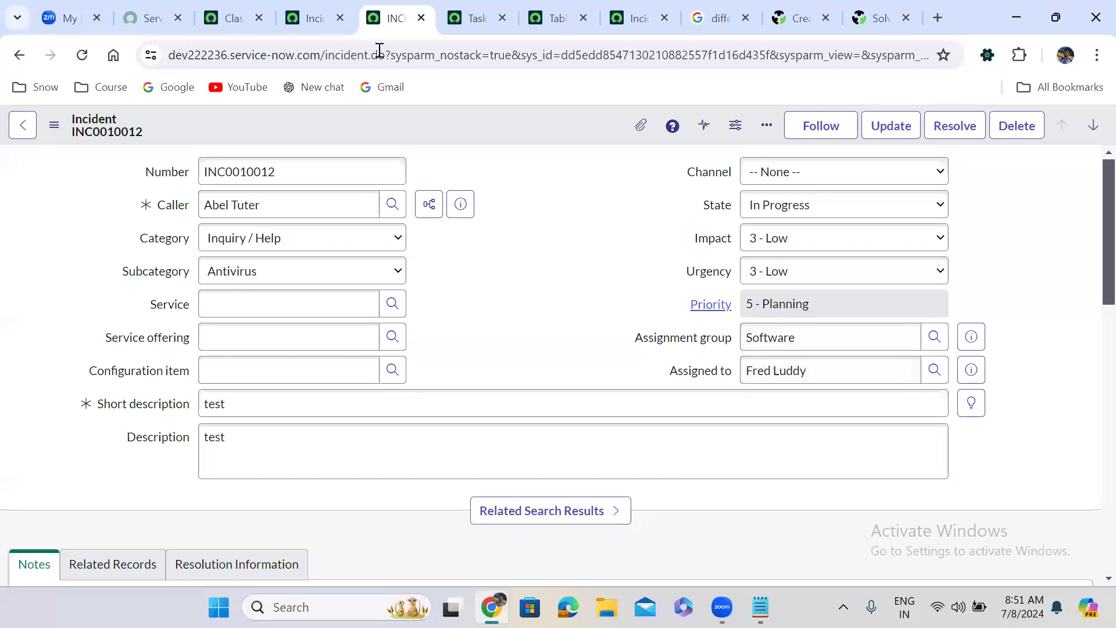
left_click(312, 8)
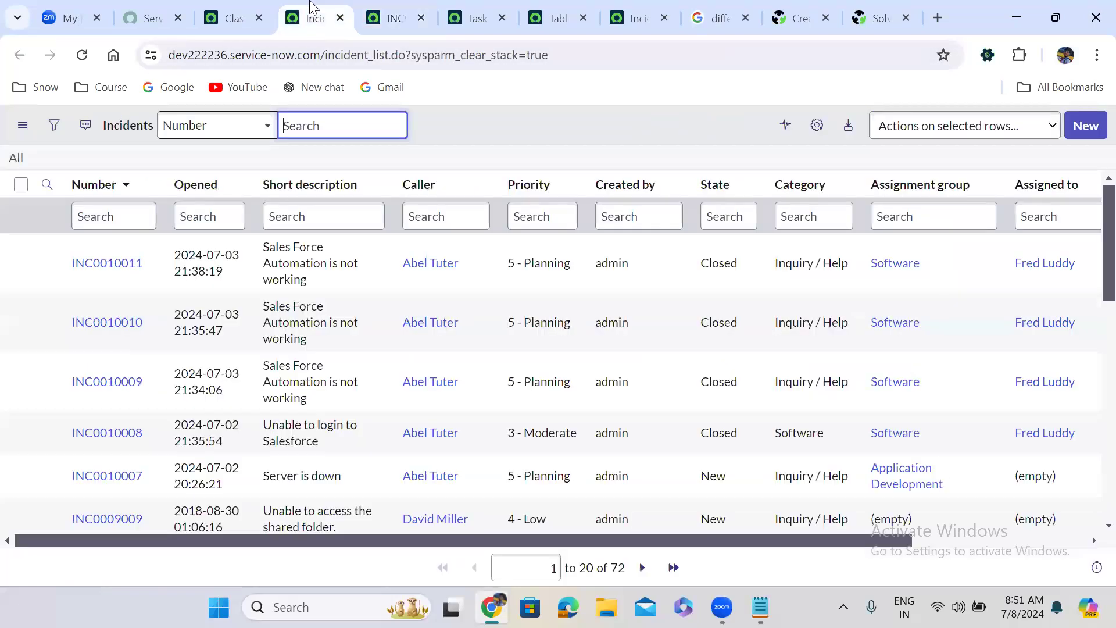
left_click(630, 1)
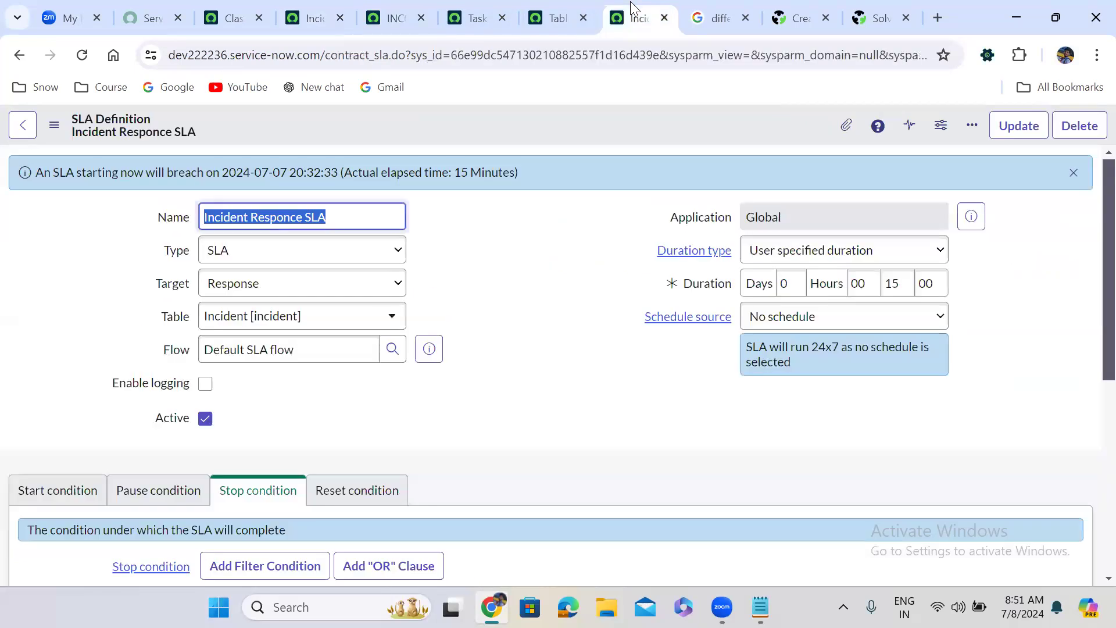
left_click(58, 489)
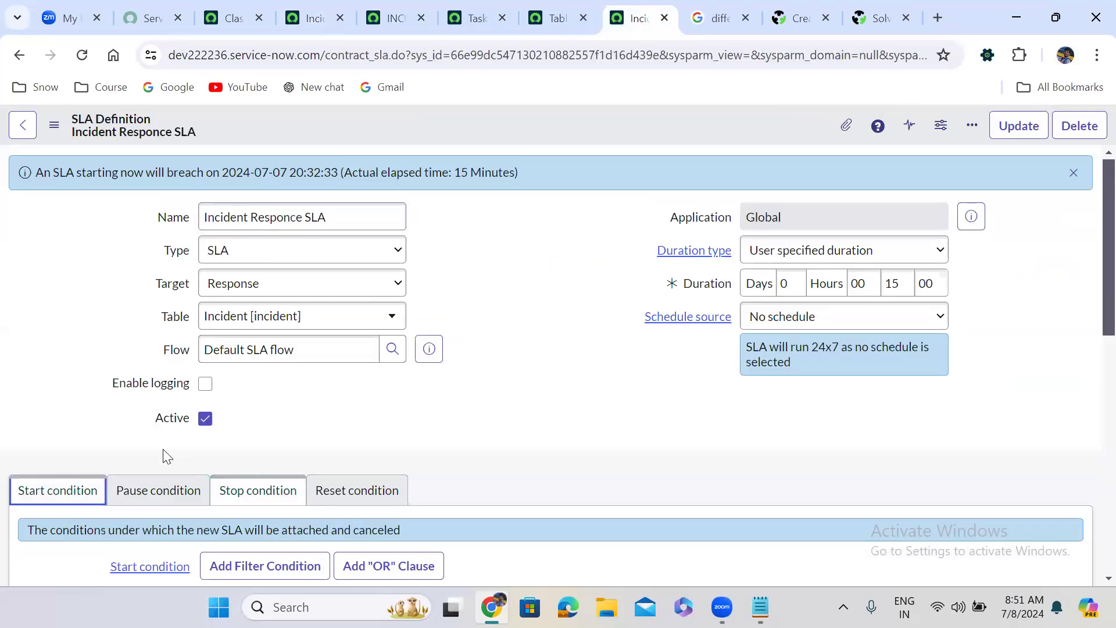
scroll(519, 431, "down", 2)
scroll(523, 432, "down", 4)
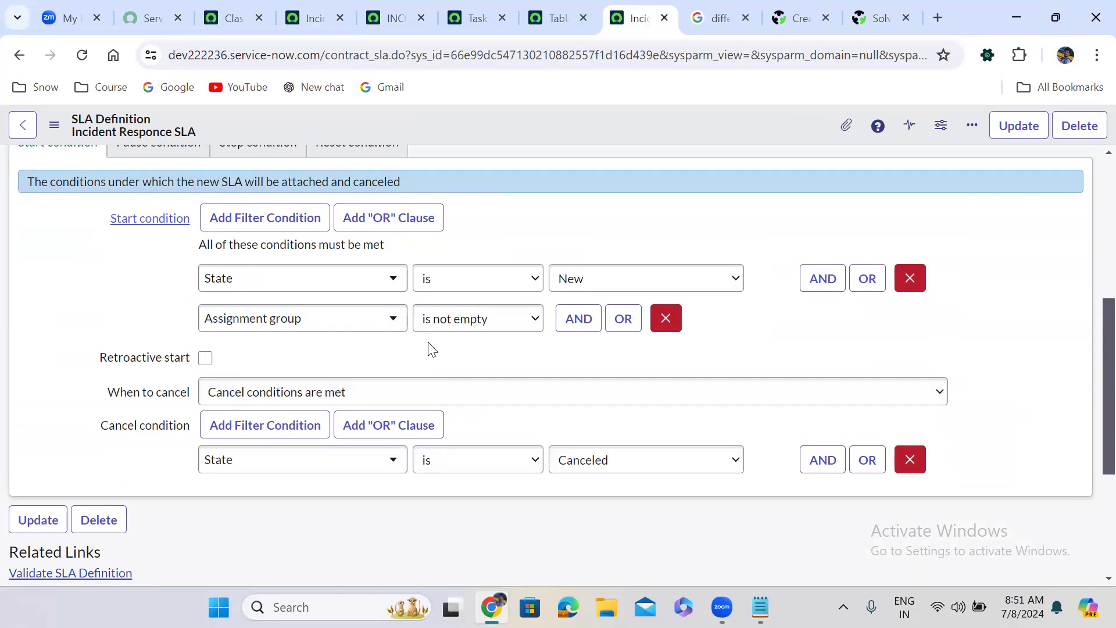
scroll(429, 346, "up", 2)
left_click(254, 285)
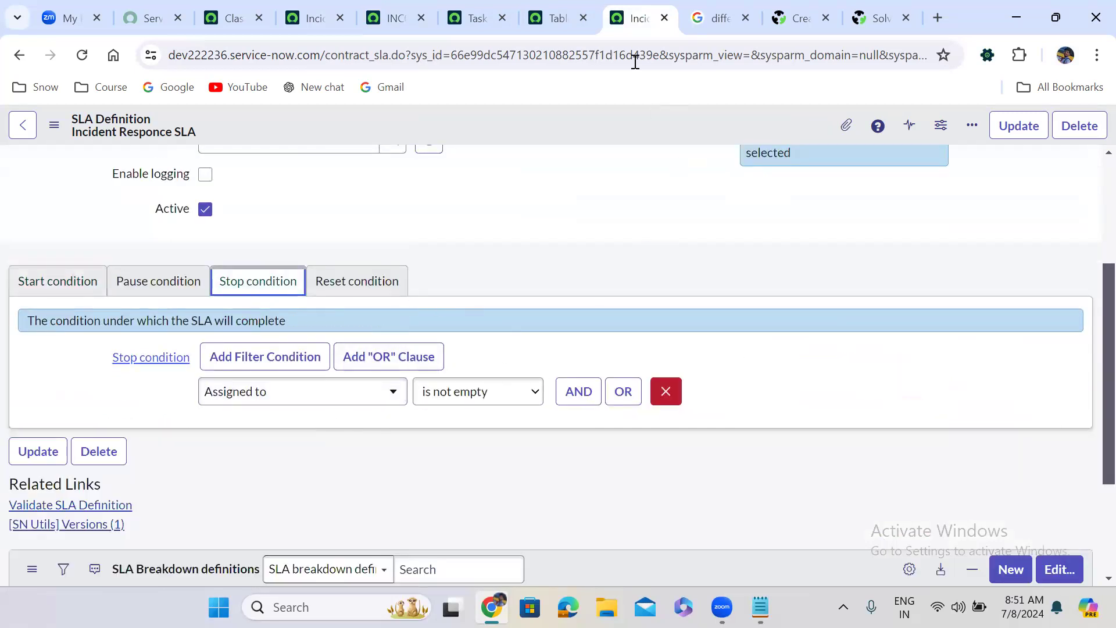
Open a blank incident form by replacing the sys_id in the incident's URL with -1
left_click(383, 7)
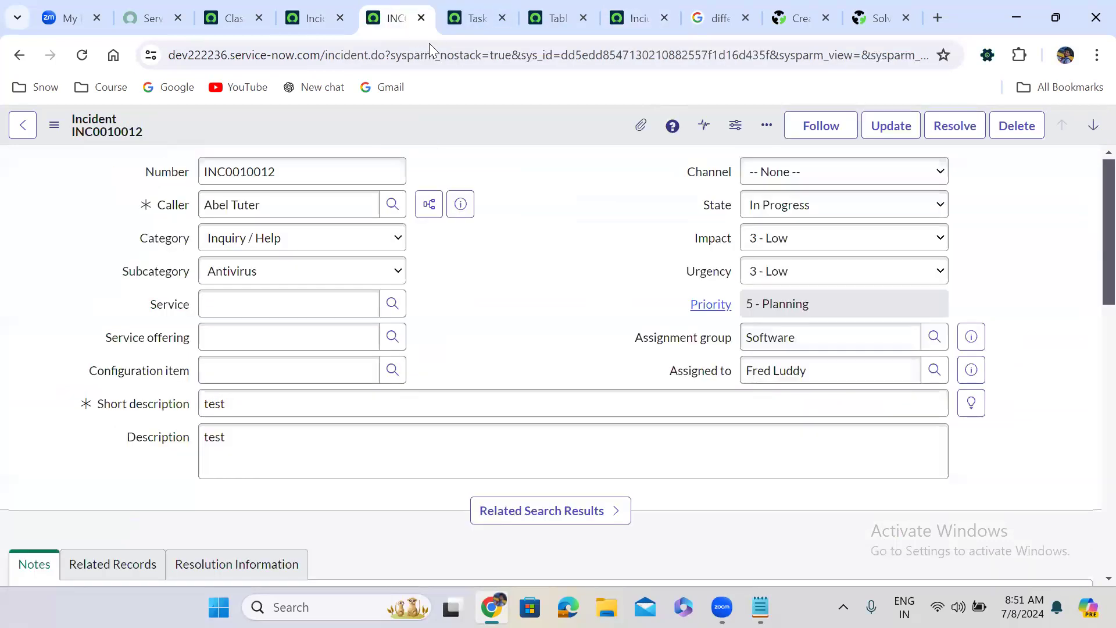
double_click(590, 55)
type("-1")
key("Return")
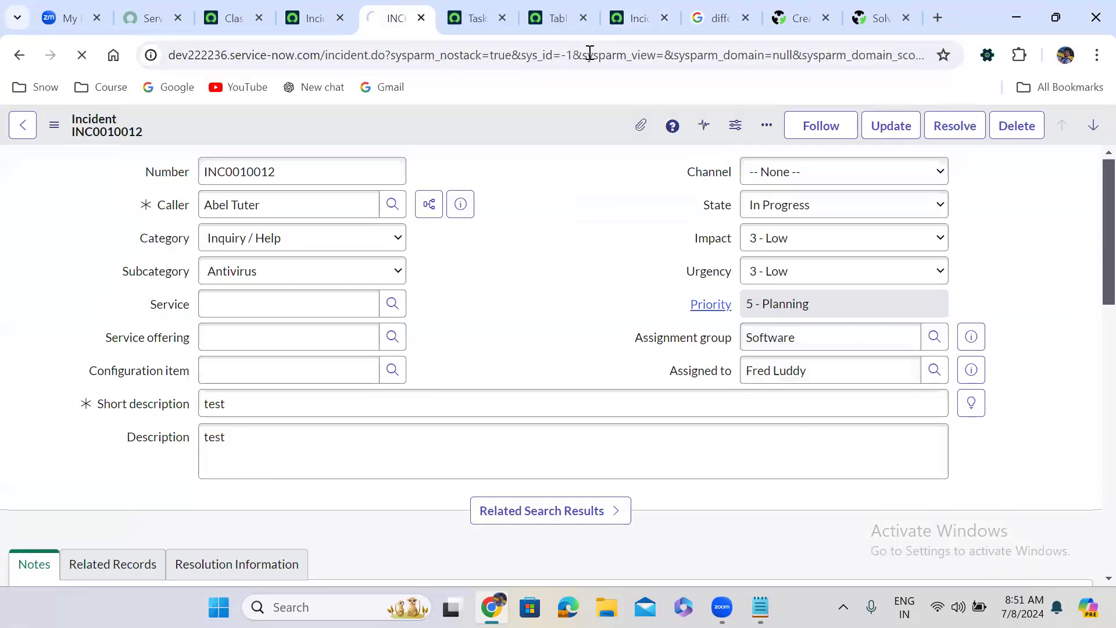
Fill in the caller from the recent selections and enter "test" as the short description and description
left_click(283, 207)
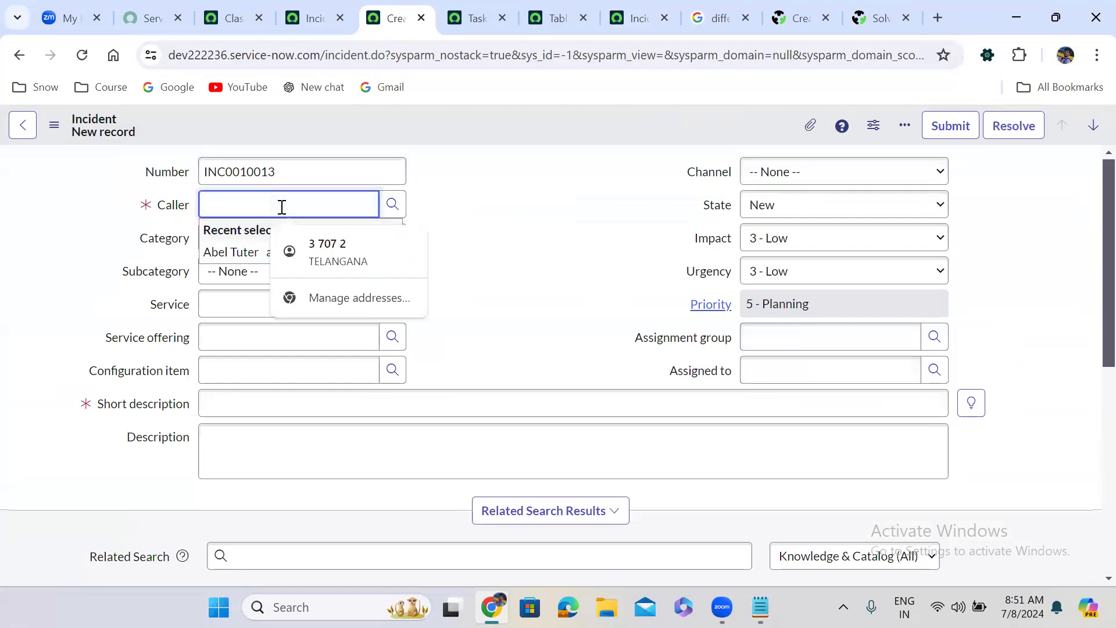
left_click(247, 256)
left_click(260, 396)
type("test")
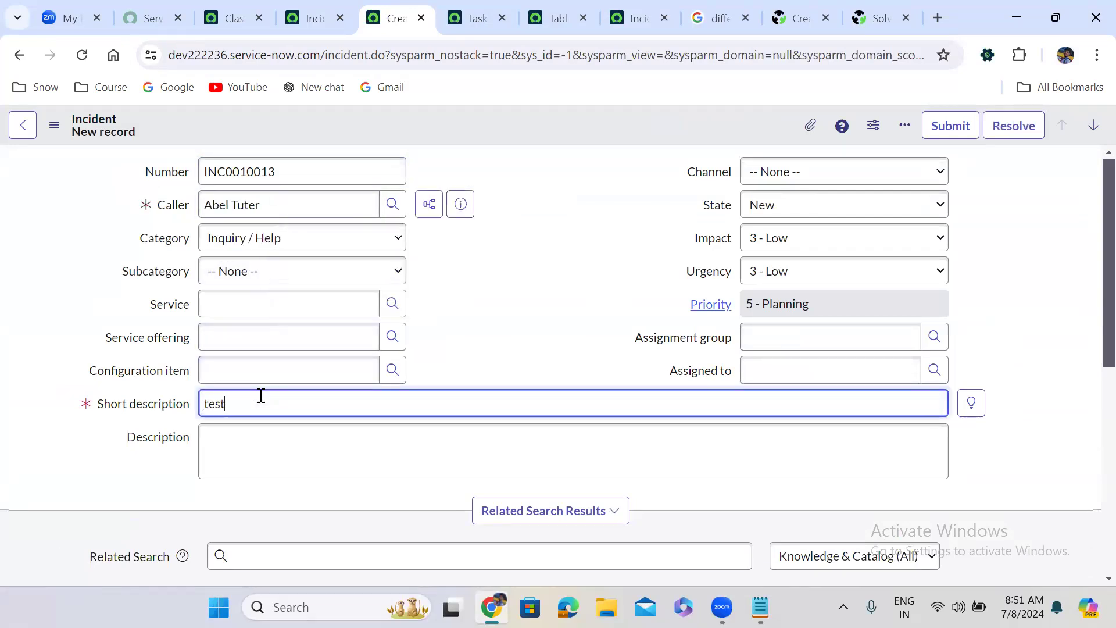
left_click(261, 441)
type("test")
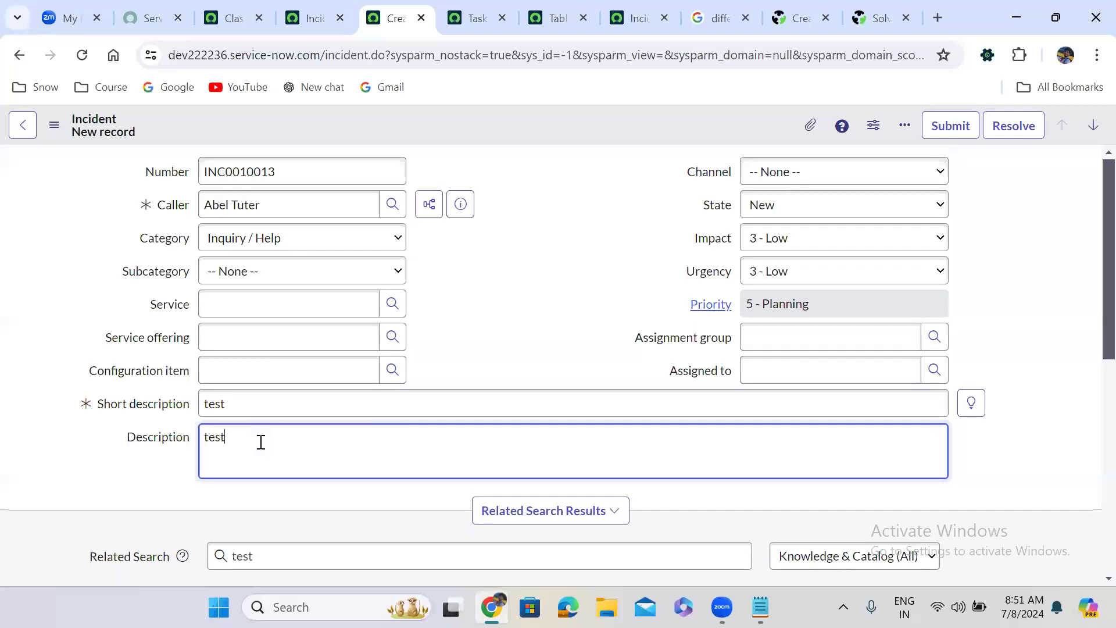
Set the second test incident's assignment group to Software and save it while staying on the form
left_click(788, 336)
type("soft")
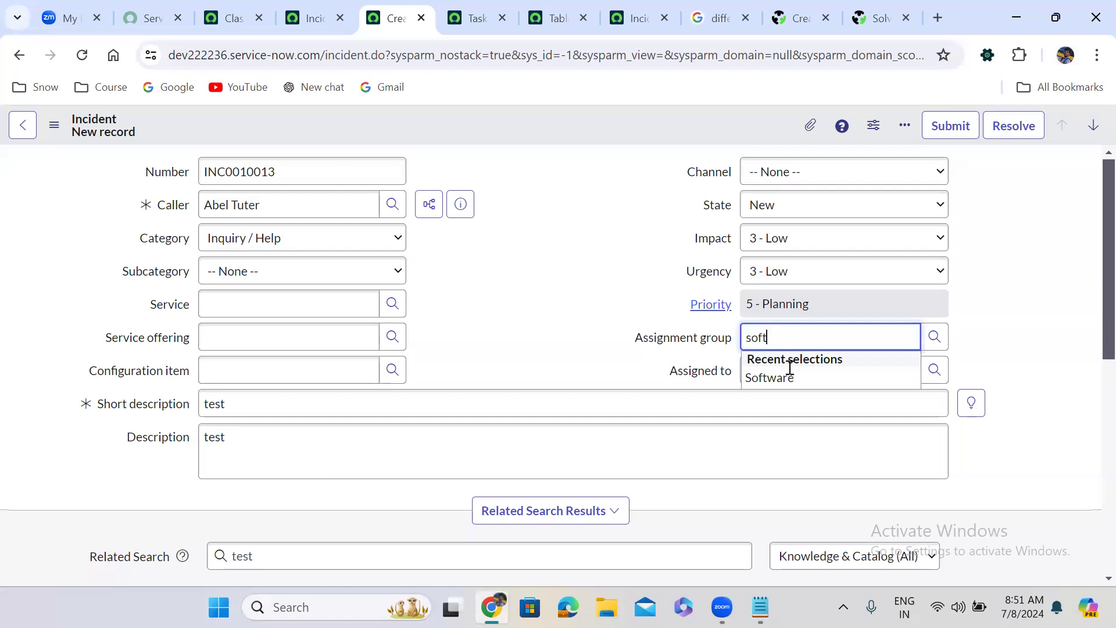
left_click(791, 382)
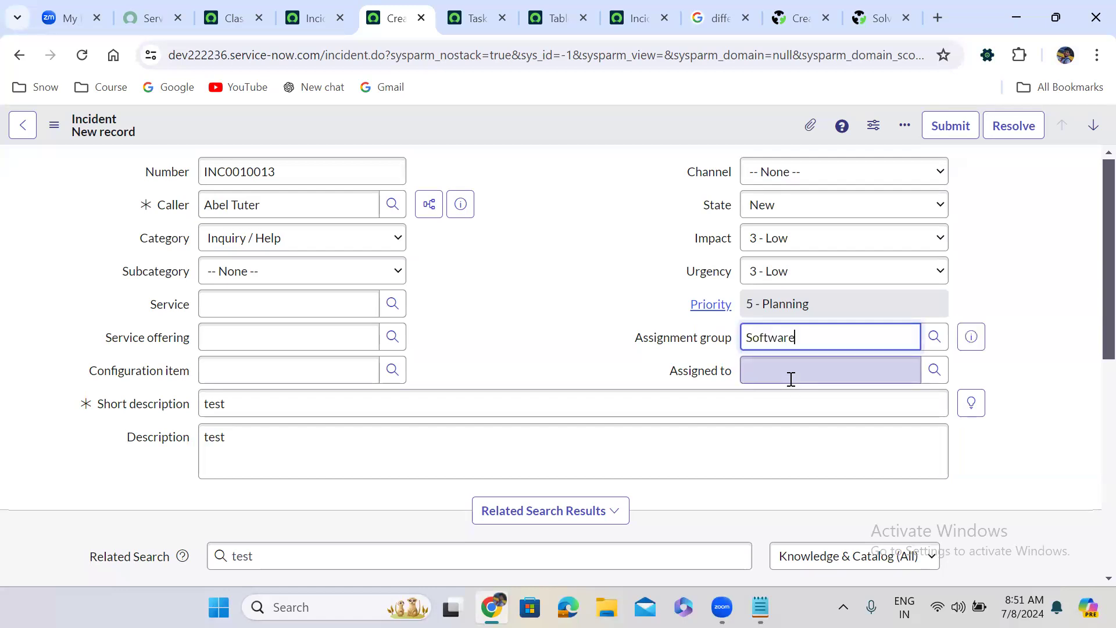
right_click(485, 119)
left_click(524, 134)
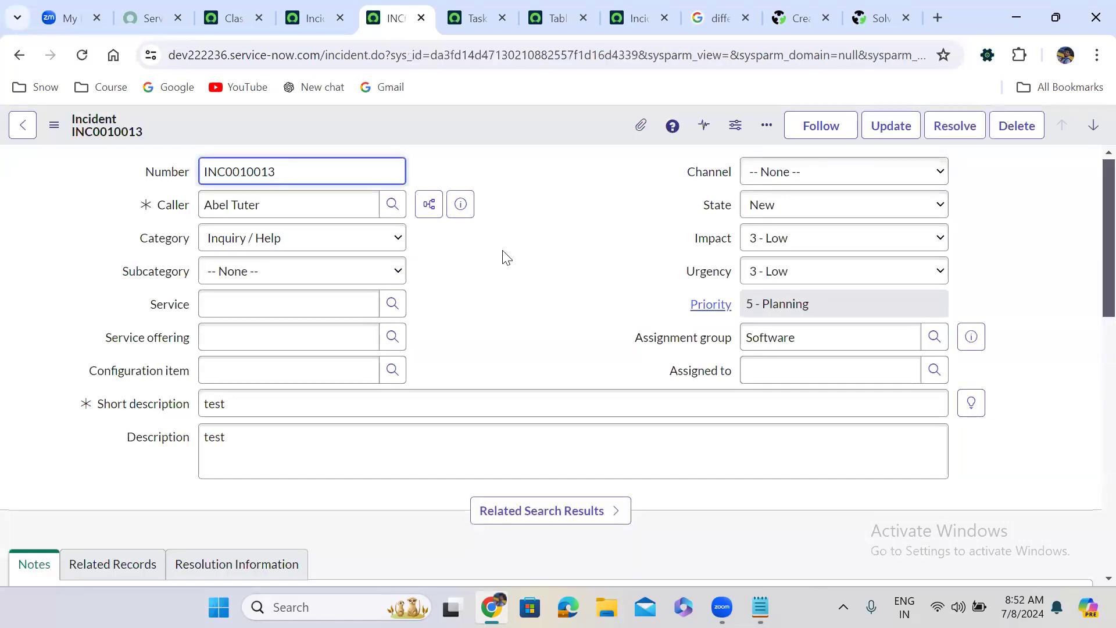
Check the second test incident's Task SLAs list for the attached SLA's stage and breach value
scroll(510, 332, "down", 1)
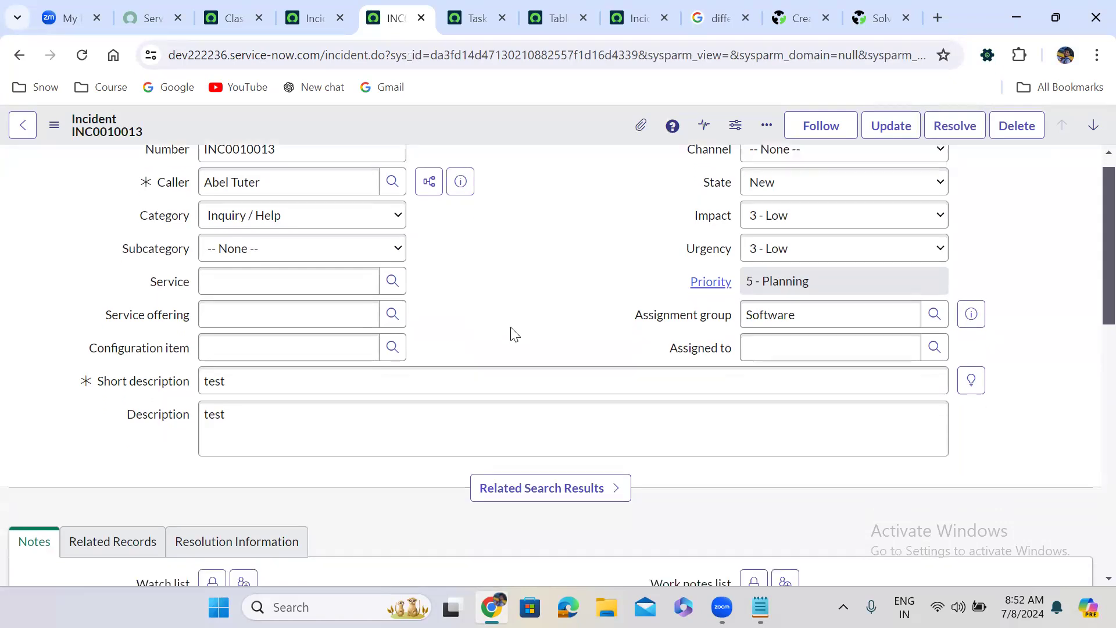
scroll(510, 331, "down", 9)
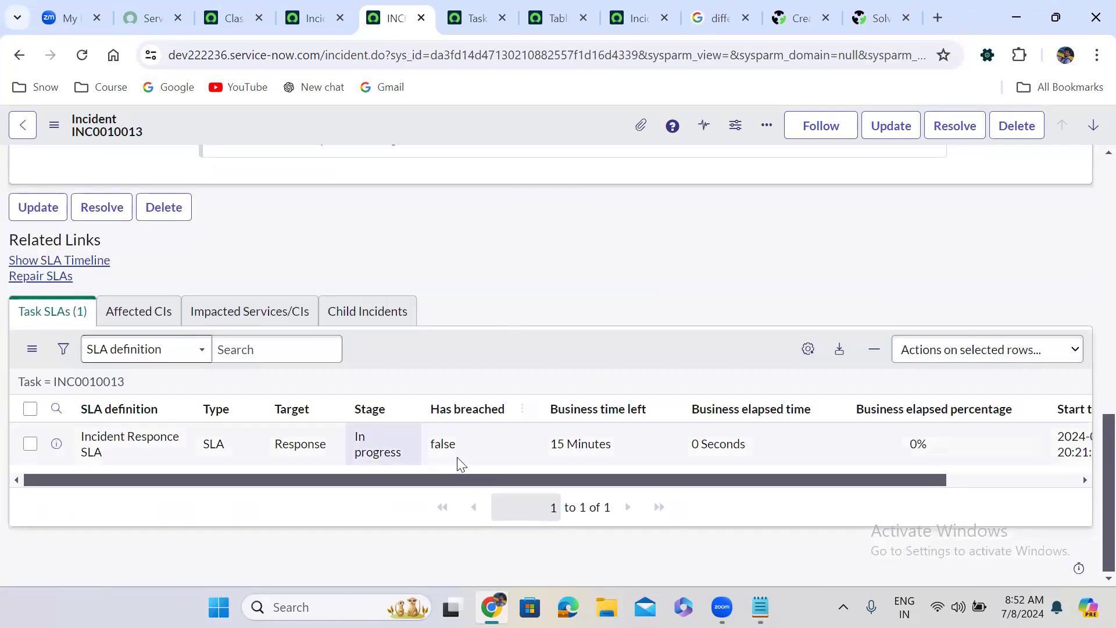
scroll(1089, 192, "up", 10)
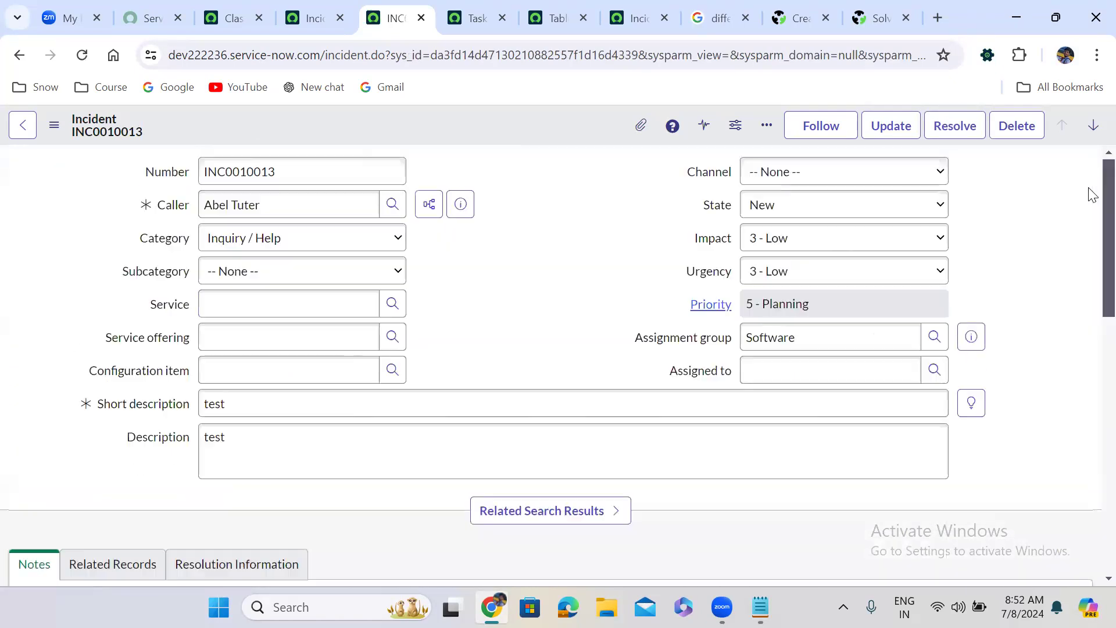
Set the second test incident's state to Canceled, save it while staying on the form, and check its attached SLA's stage
left_click(808, 205)
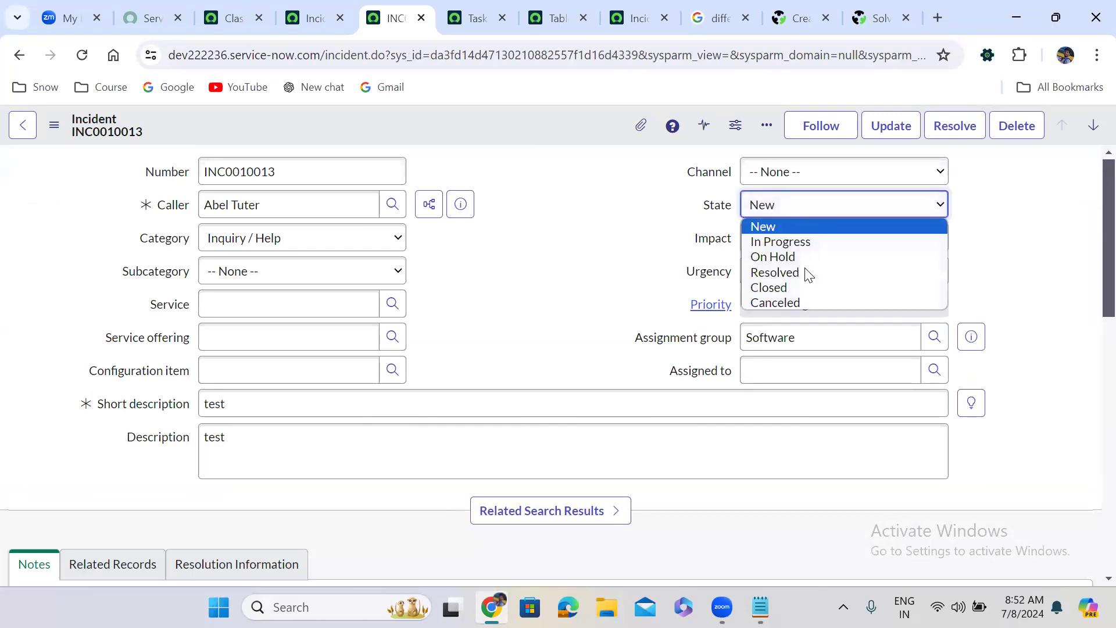
left_click(808, 300)
right_click(508, 125)
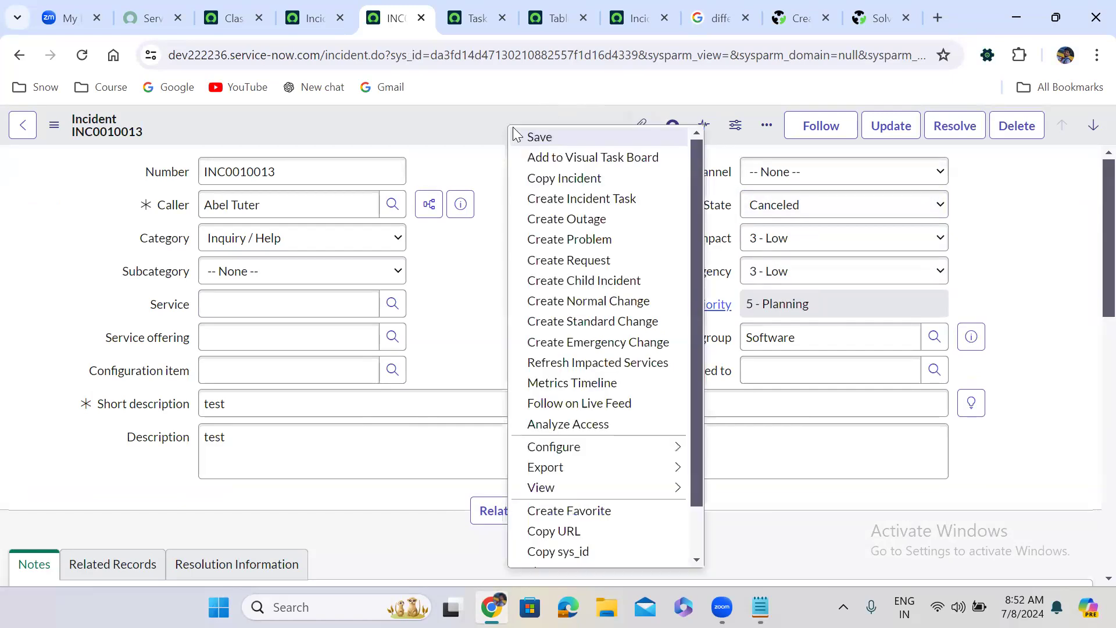
left_click(538, 138)
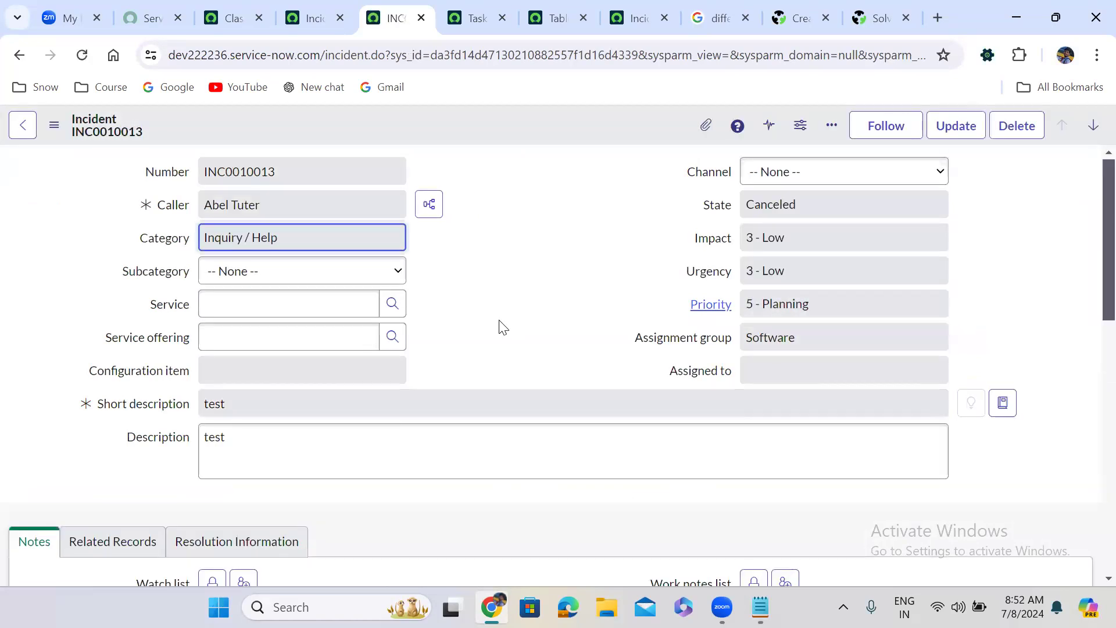
scroll(504, 327, "down", 10)
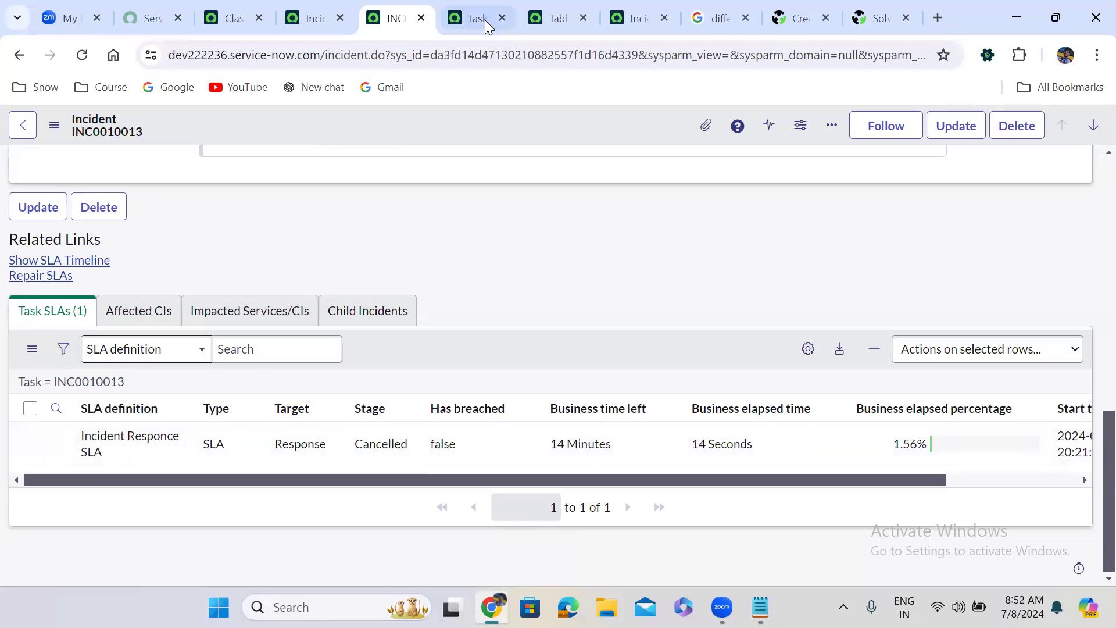
Review the start and cancel conditions in the Incident Responce SLA definition, and return to the canceled incident's Task SLAs list
left_click(622, 9)
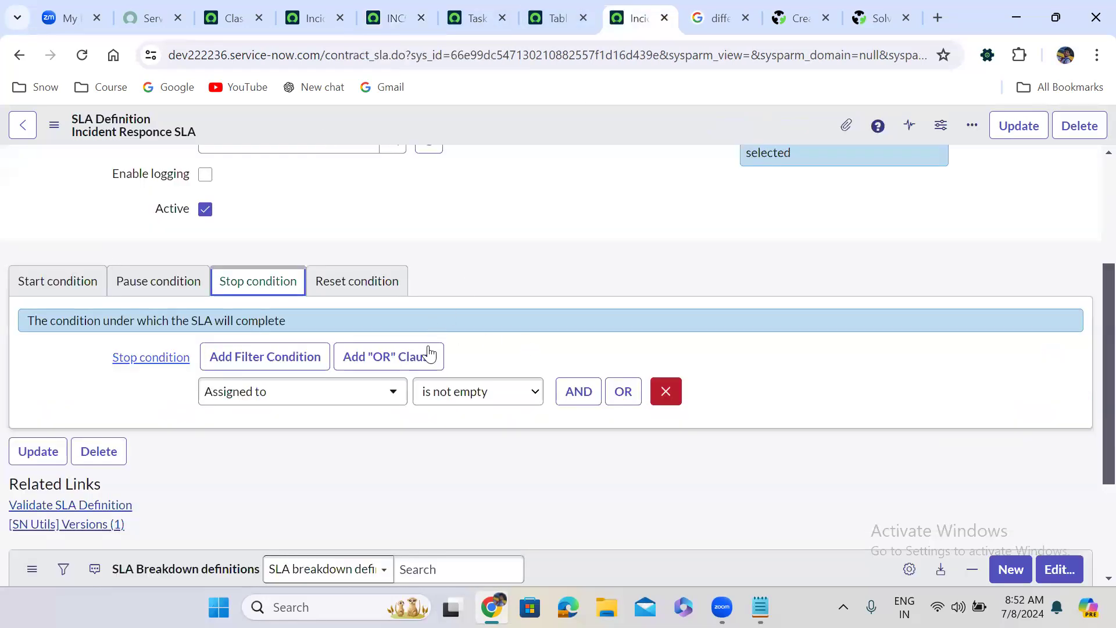
left_click(87, 286)
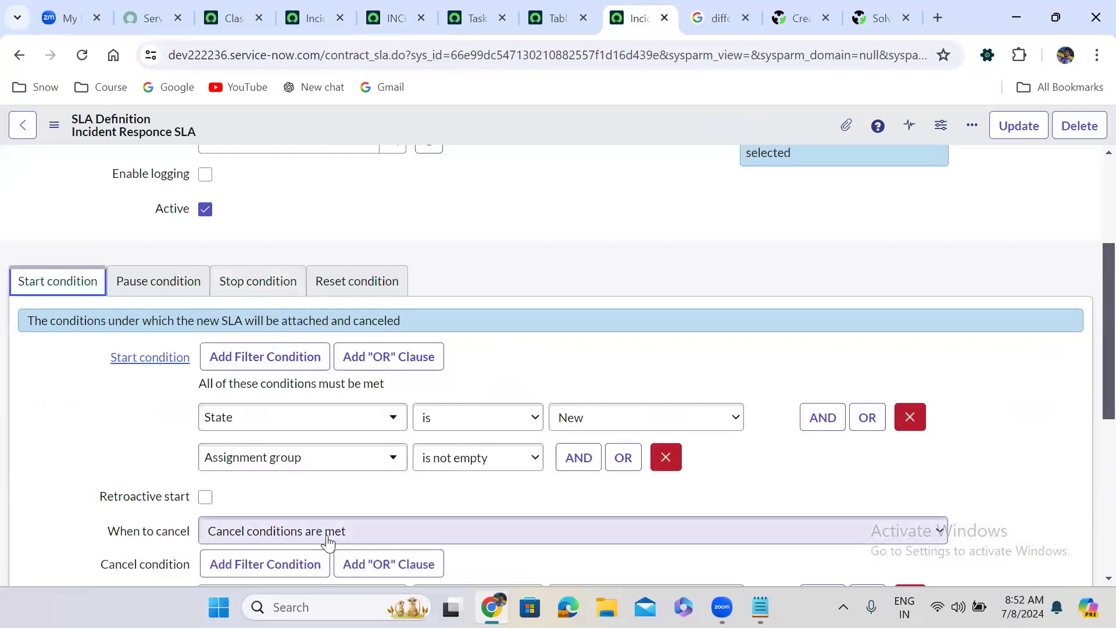
scroll(375, 499, "down", 3)
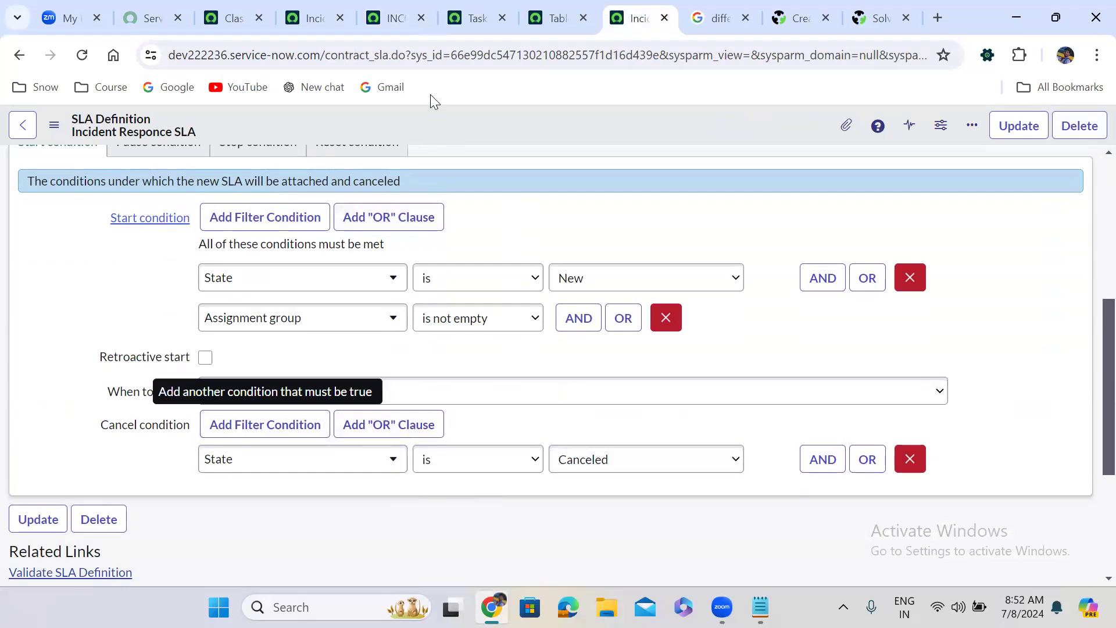
left_click(394, 18)
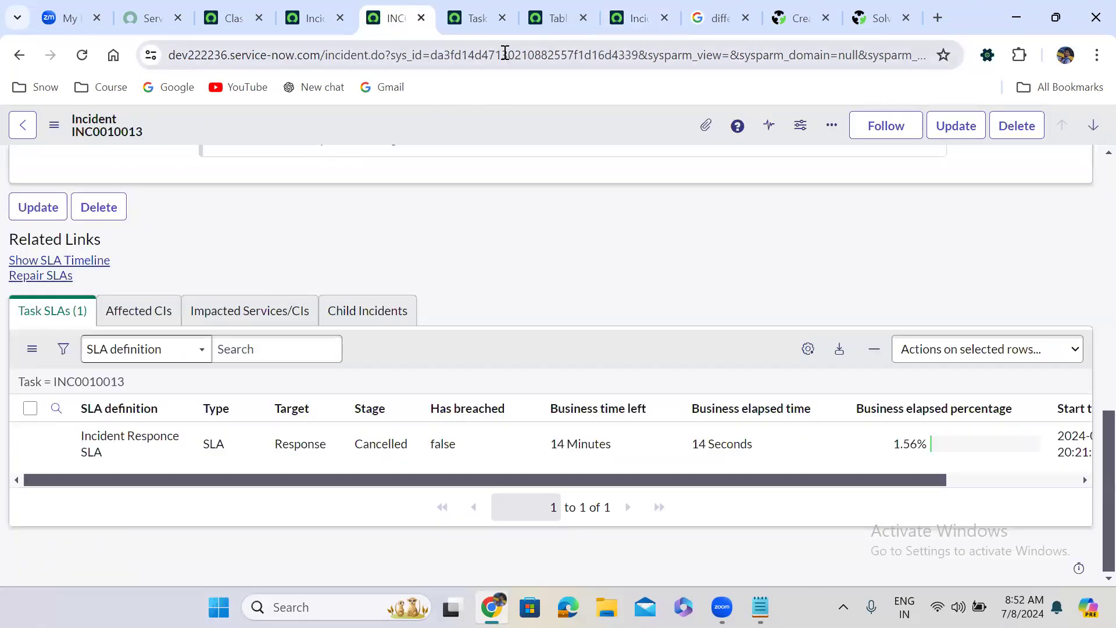
Open a blank incident record by replacing the sys_id value in the page address with -1
double_click(505, 52)
type("-1")
key("Return")
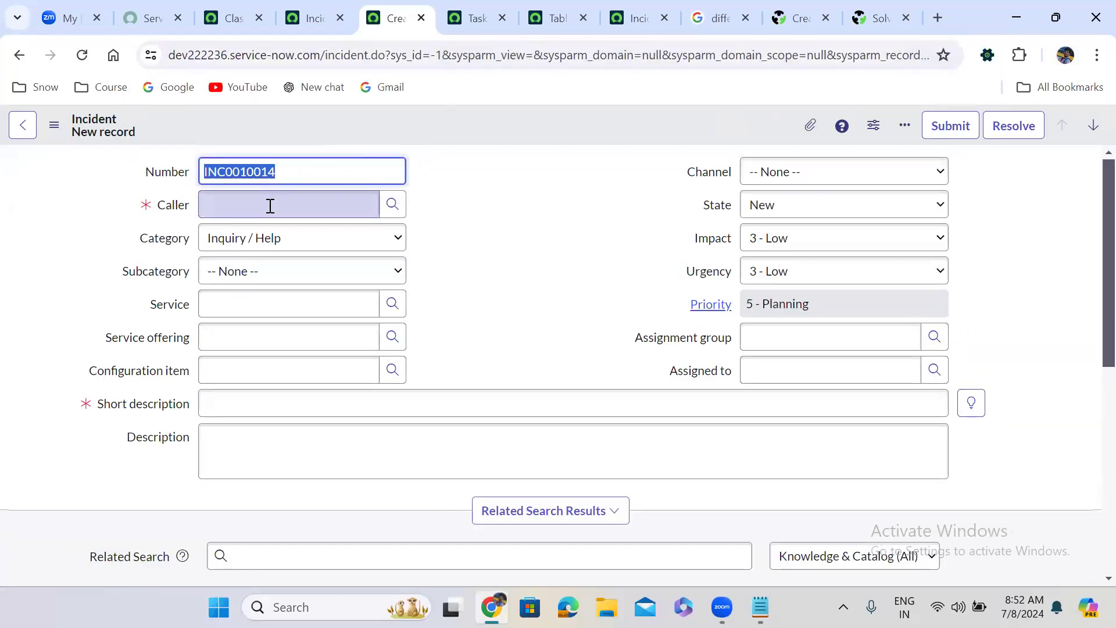
Set the caller to the recently selected person and enter "test" as both the short description and the description
left_click(271, 205)
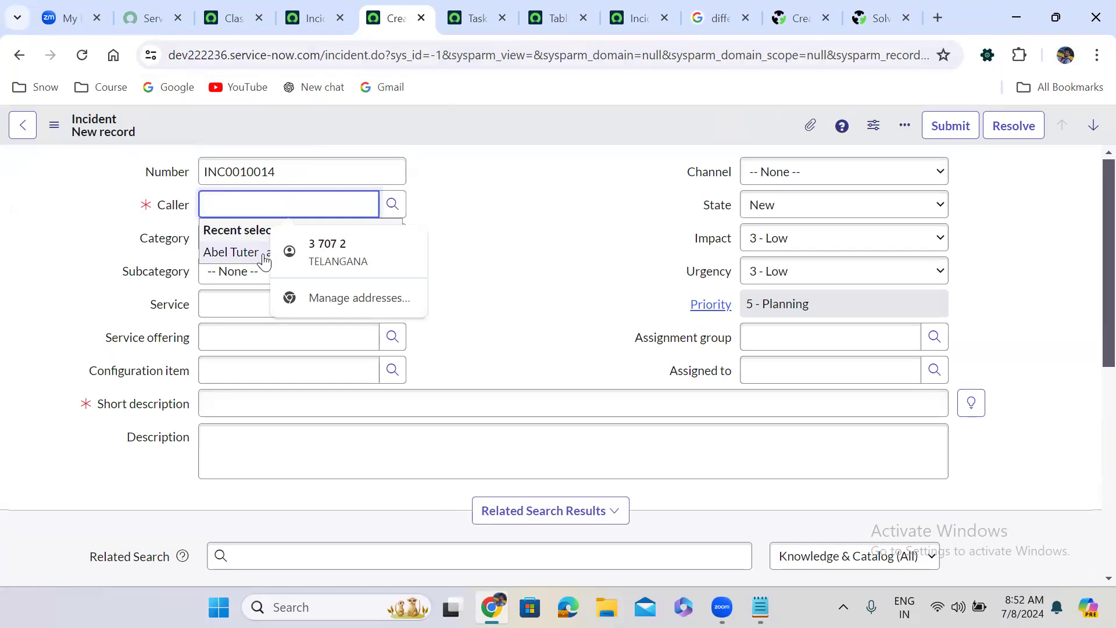
left_click(263, 253)
left_click(252, 401)
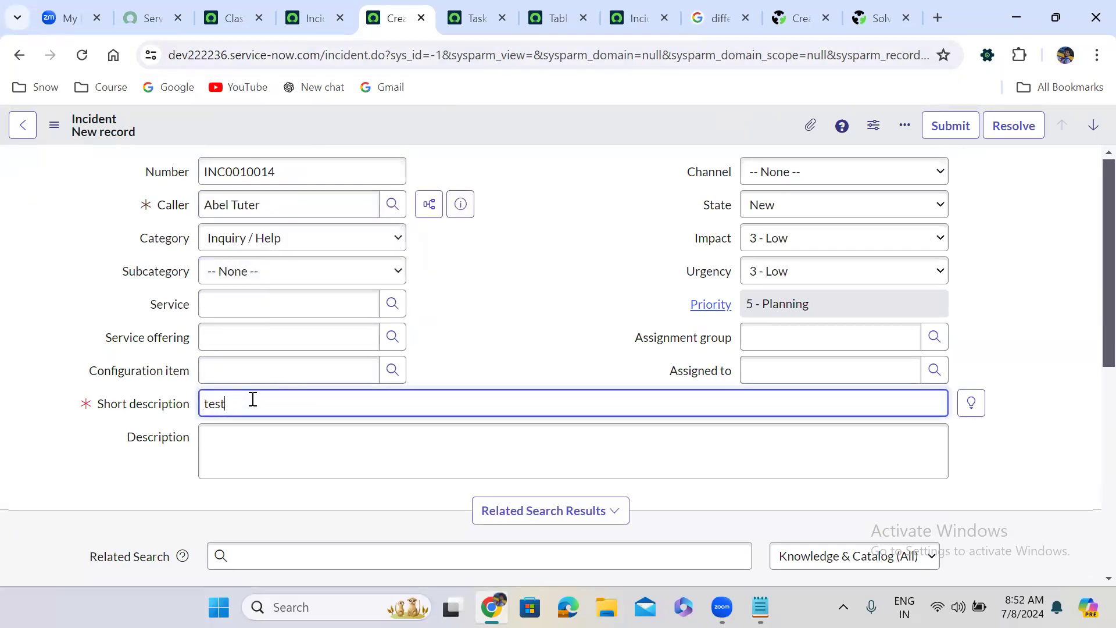
left_click(254, 437)
type("test")
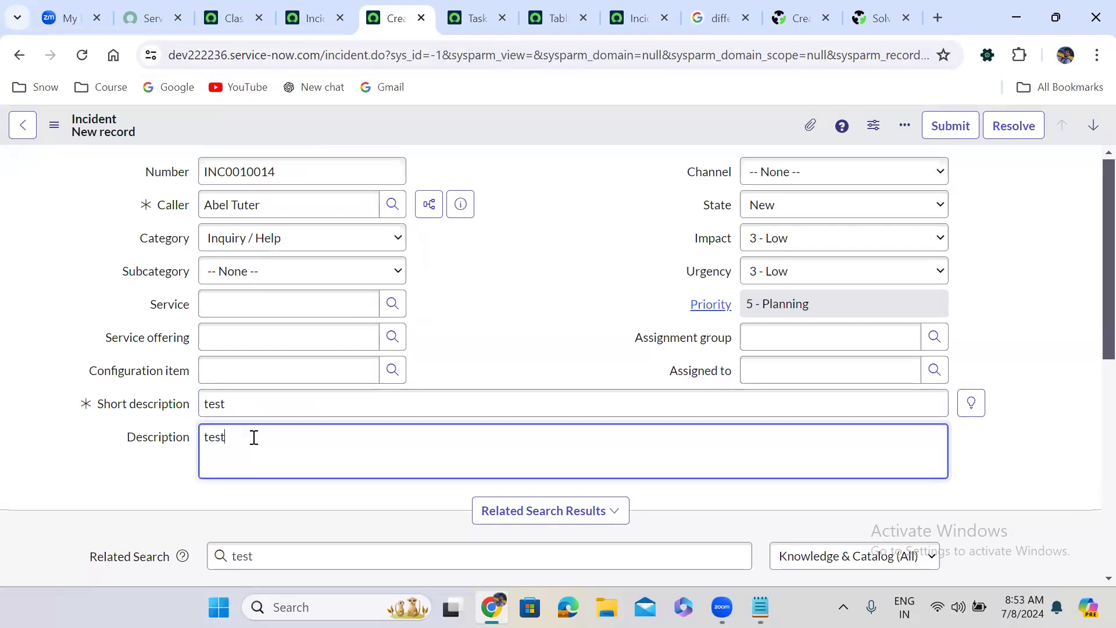
Set the assignment group to Software and save the new incident
left_click(794, 358)
left_click(782, 341)
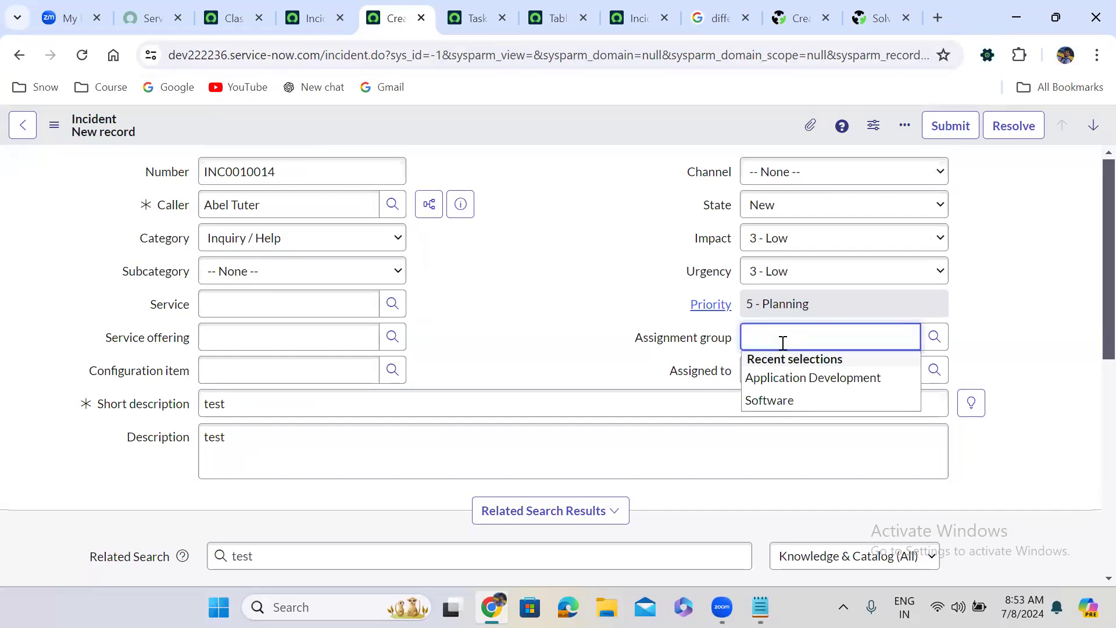
left_click(799, 399)
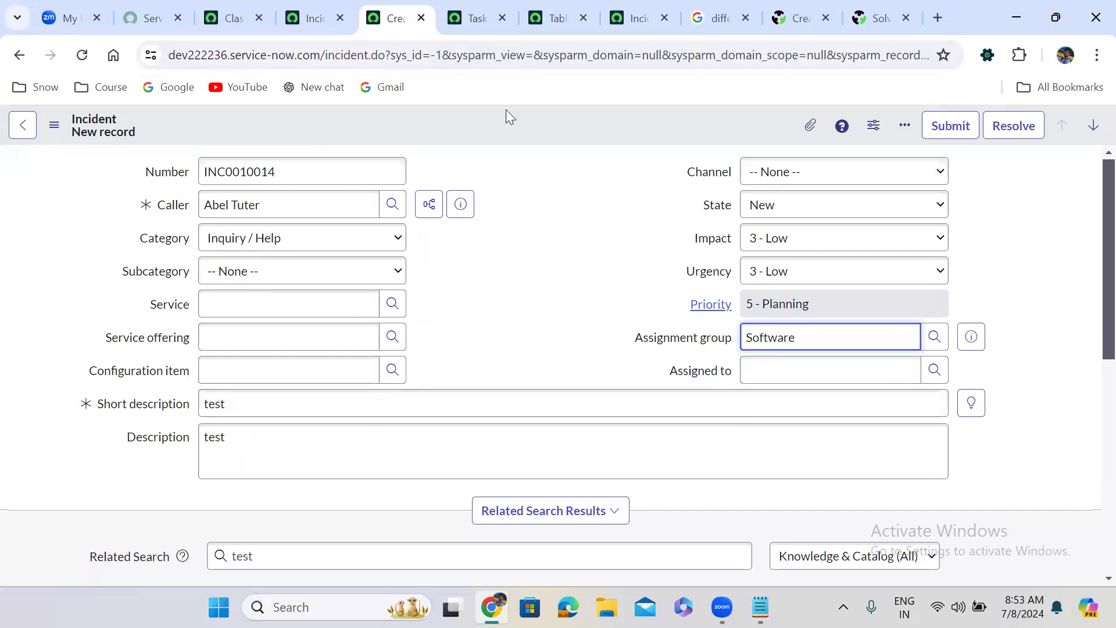
right_click(506, 109)
left_click(540, 122)
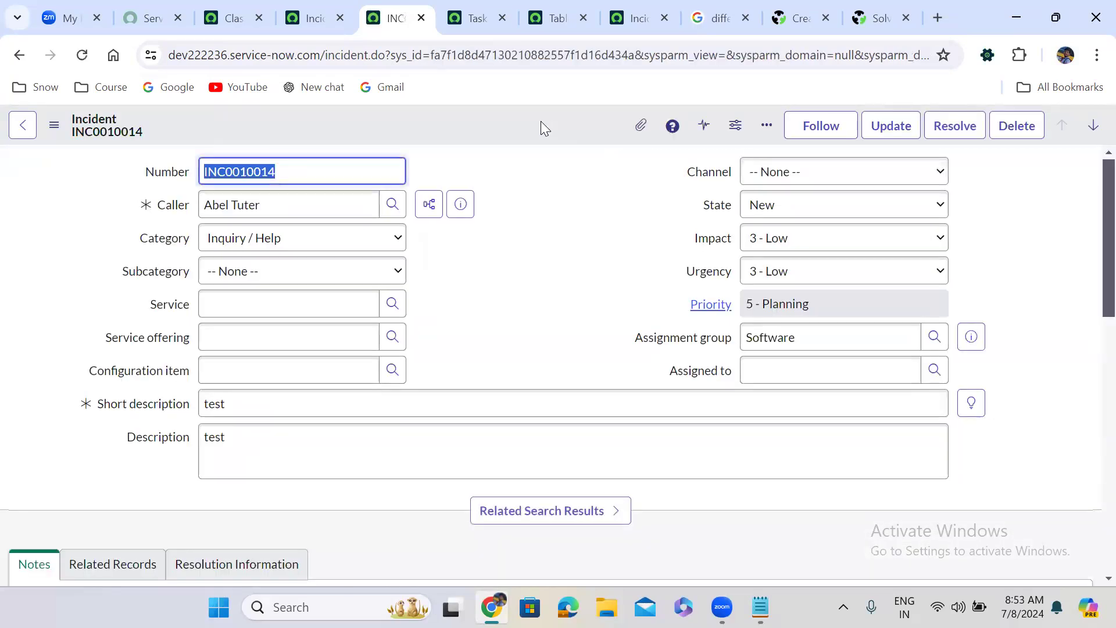
Examine the Task SLAs list of the new incident to see which SLA is attached
left_click(508, 271)
scroll(507, 271, "down", 8)
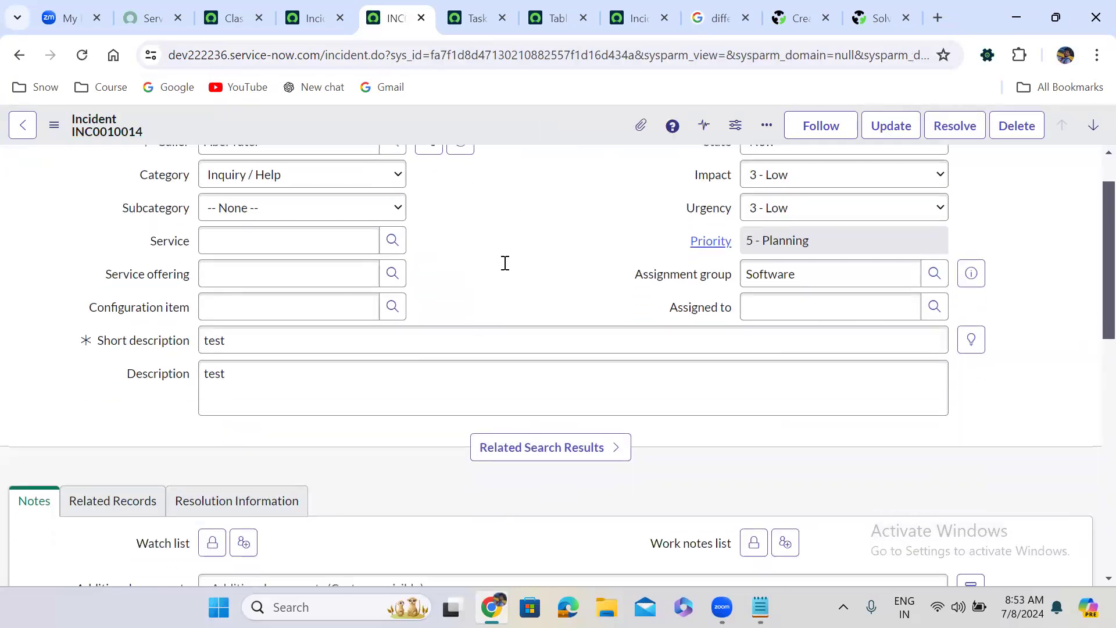
scroll(508, 271, "down", 3)
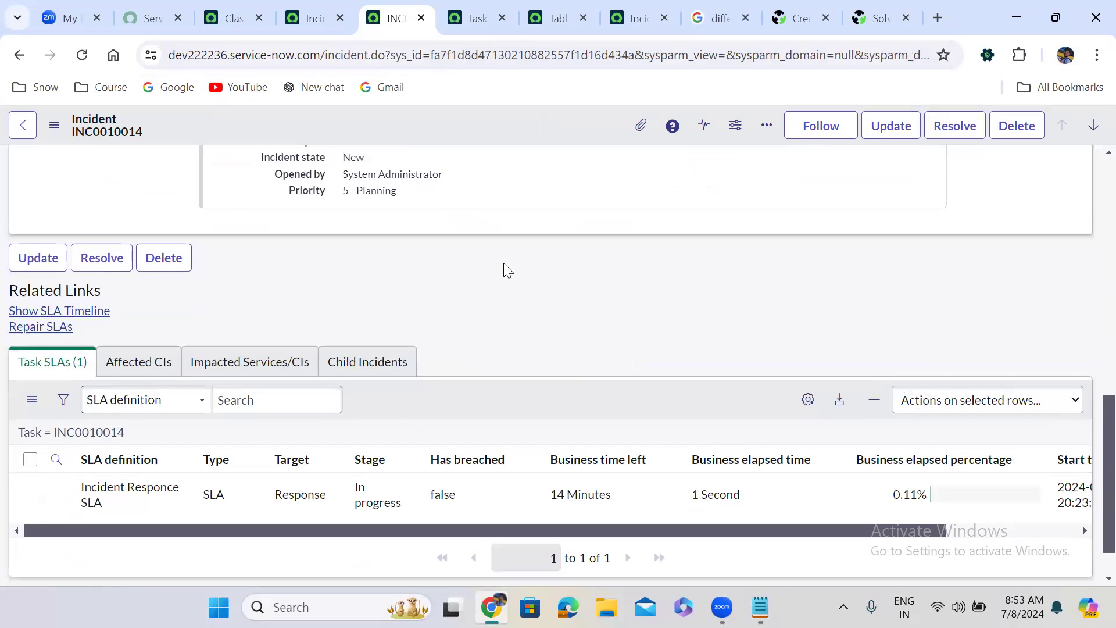
scroll(507, 271, "down", 1)
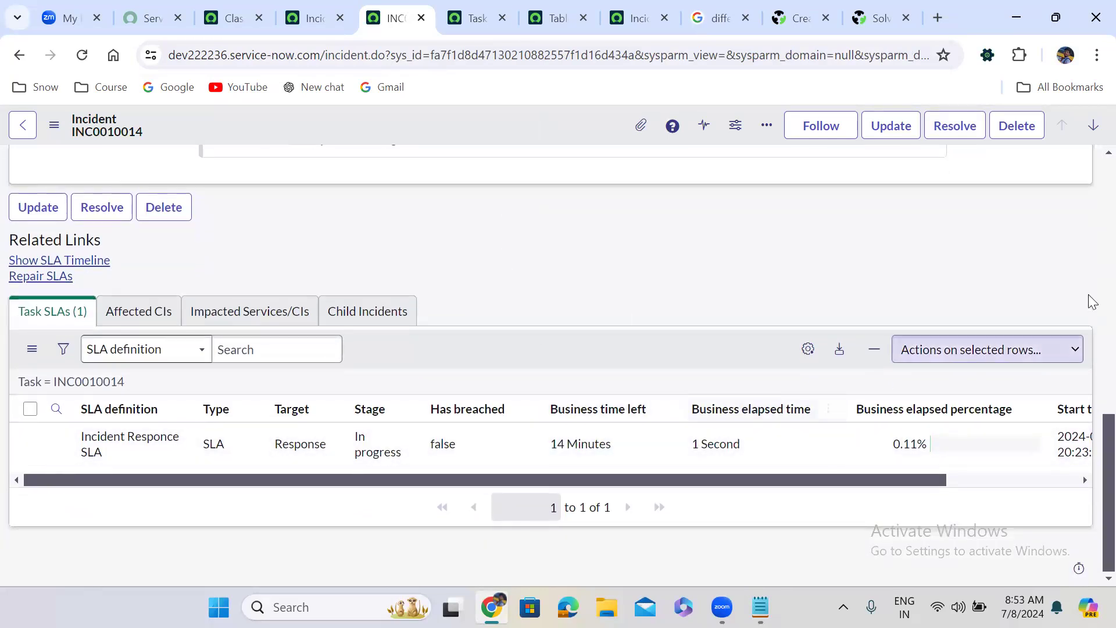
Assign the incident to the recently selected person and save the record
scroll(1090, 201, "up", 10)
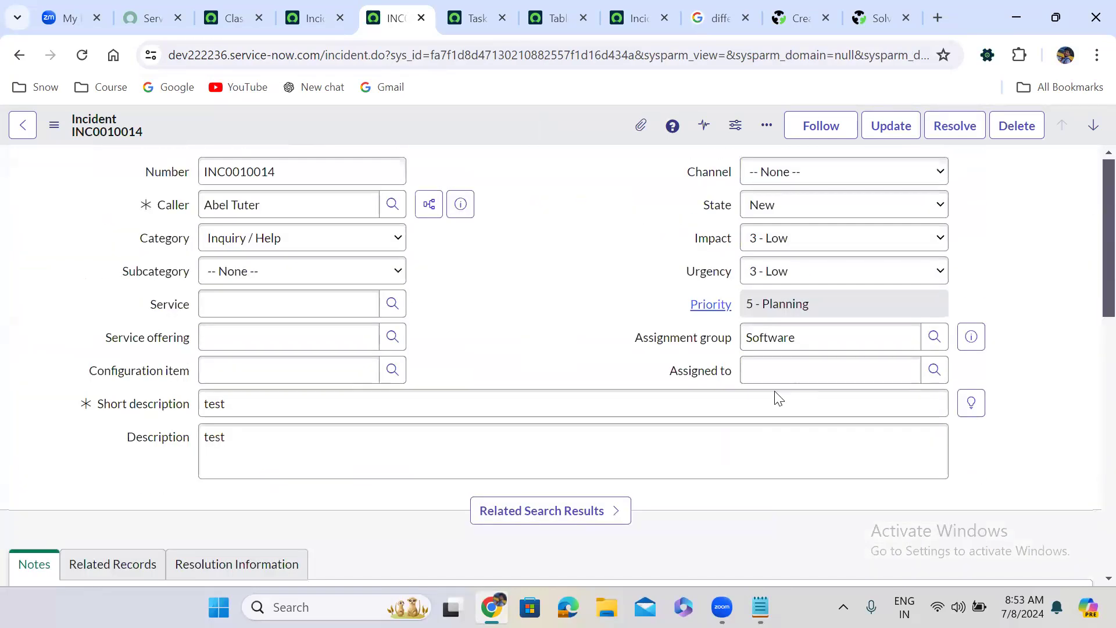
left_click(782, 367)
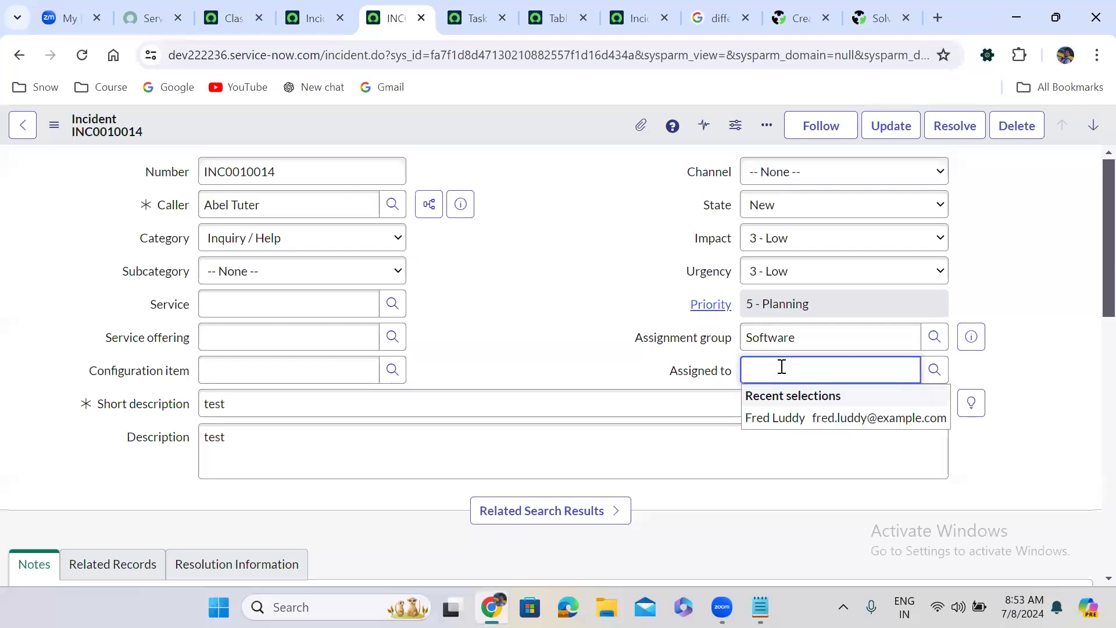
left_click(797, 418)
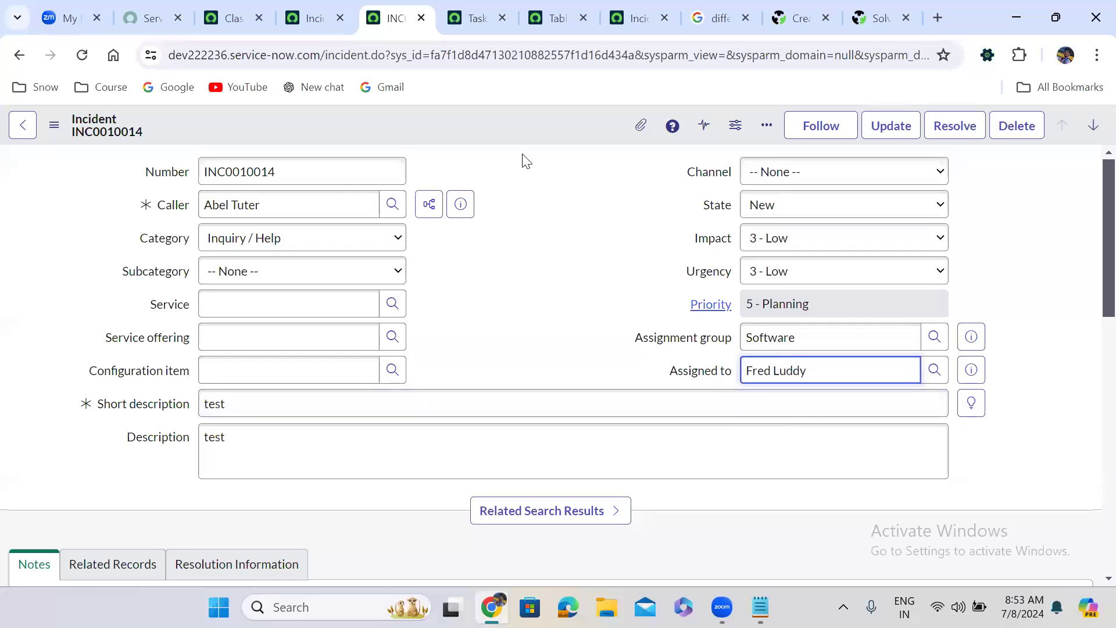
right_click(489, 120)
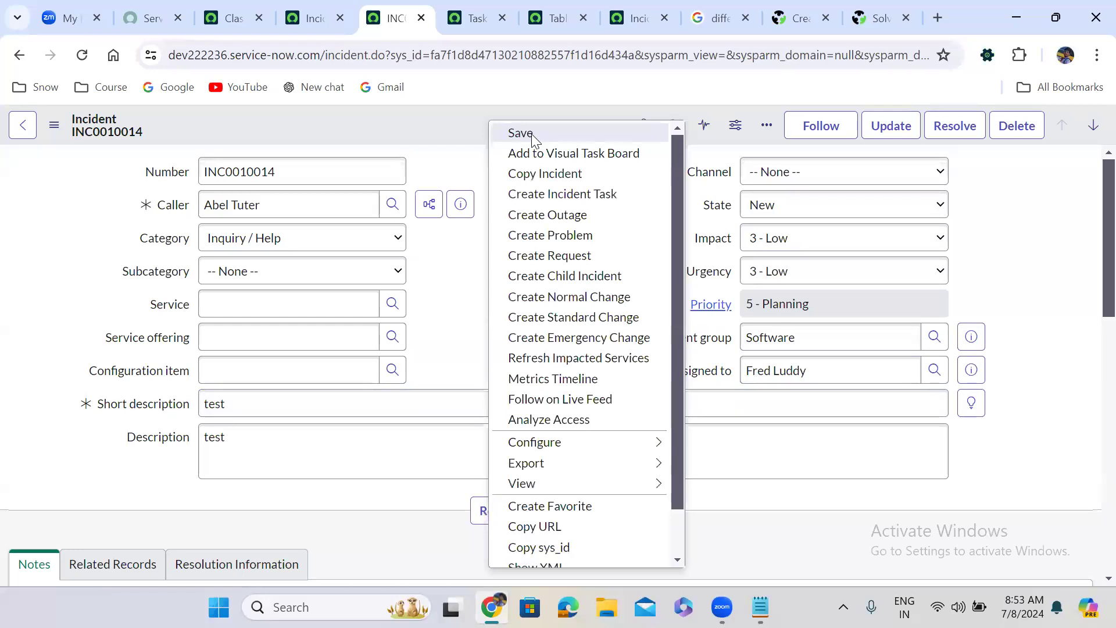
left_click(531, 133)
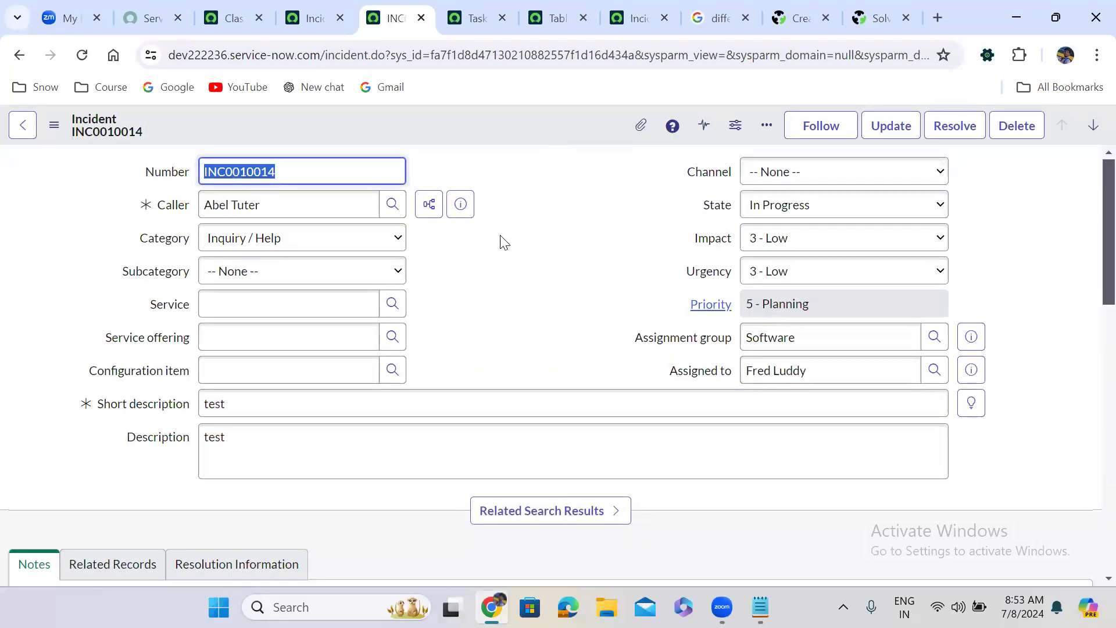
Check the stage and business elapsed time of the response SLA in the assigned incident's Task SLAs list
left_click(493, 309)
scroll(491, 311, "down", 15)
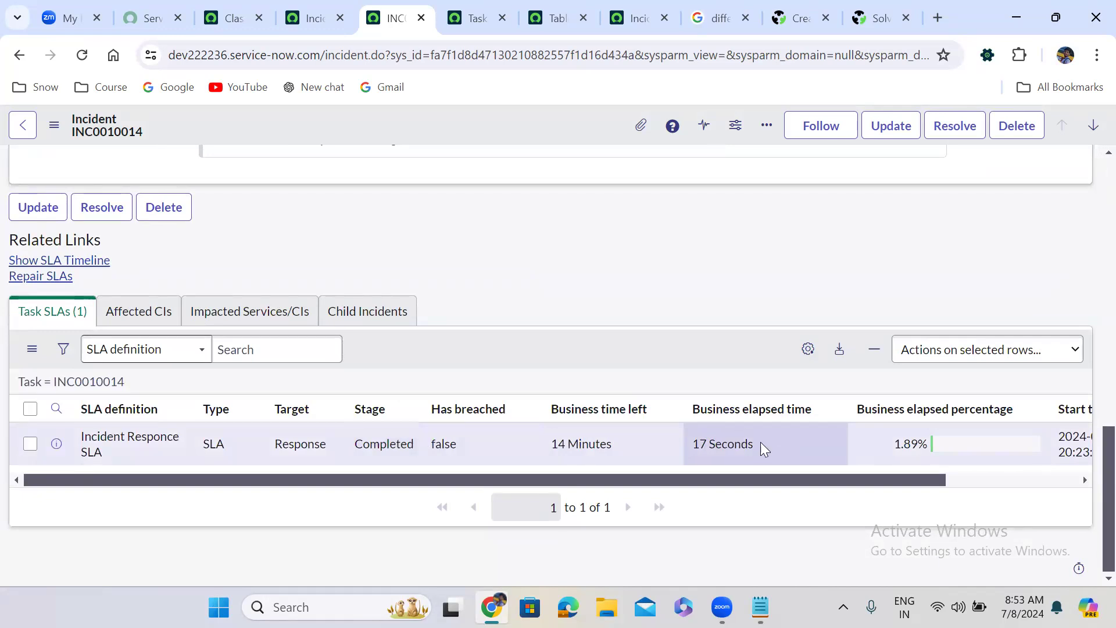
left_click(791, 436)
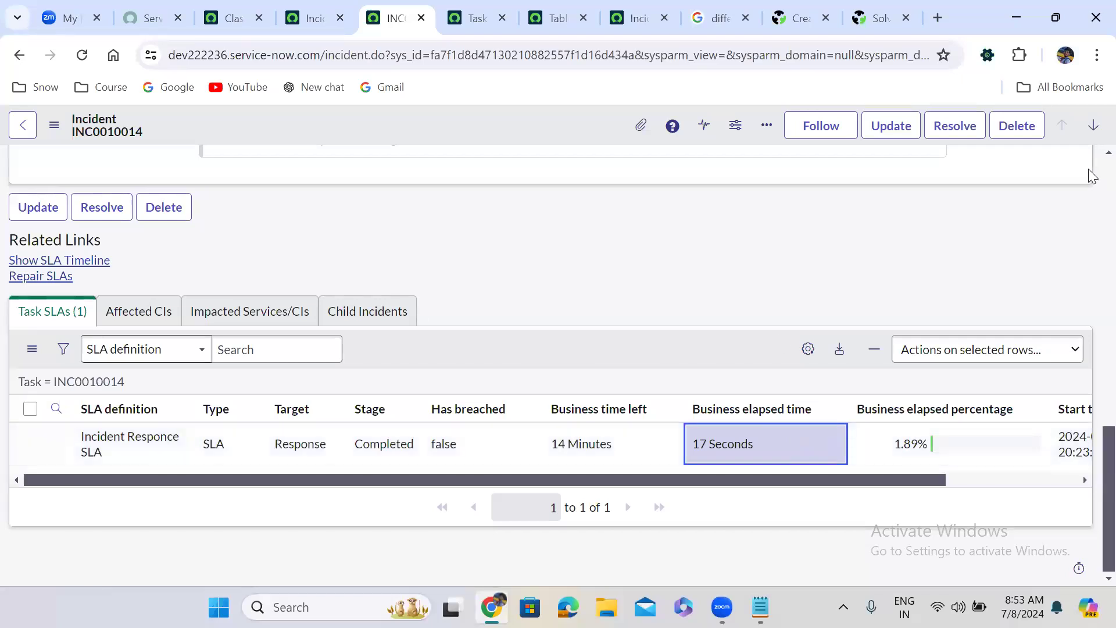
scroll(1091, 175, "up", 15)
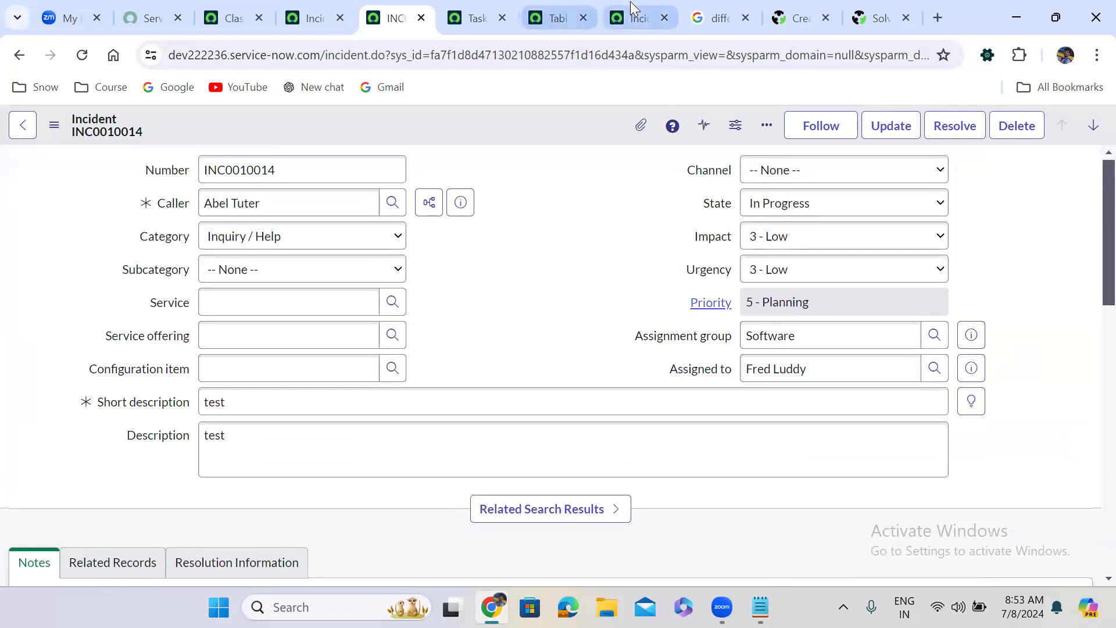
Switch to the open Incident Responce SLA definition and change its name to "Incident resolution SLA"
left_click(633, 14)
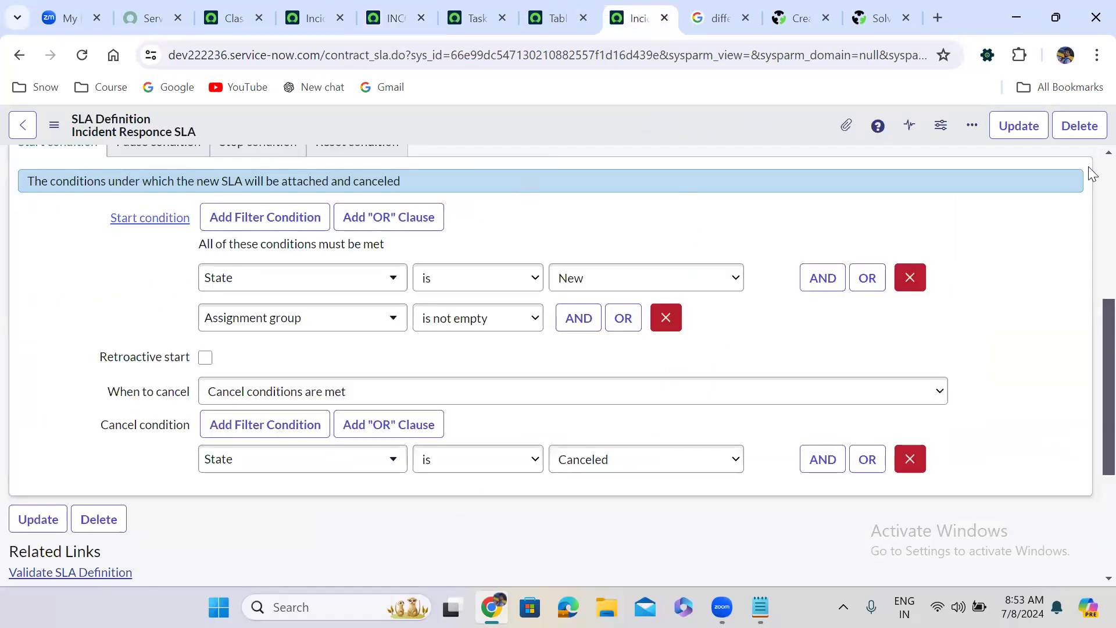
scroll(1091, 174, "up", 6)
double_click(269, 220)
type("respSLA")
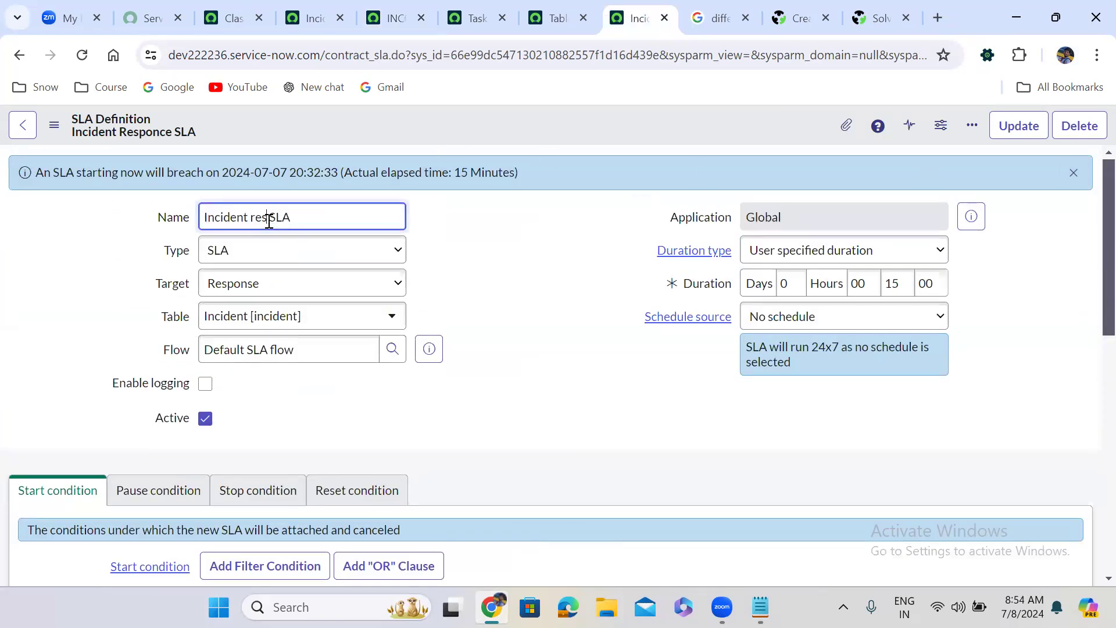
type("lution")
Set the SLA duration to 1 day with 00 hours, 00 minutes and 00 seconds
left_click(888, 284)
double_click(893, 285)
type("00")
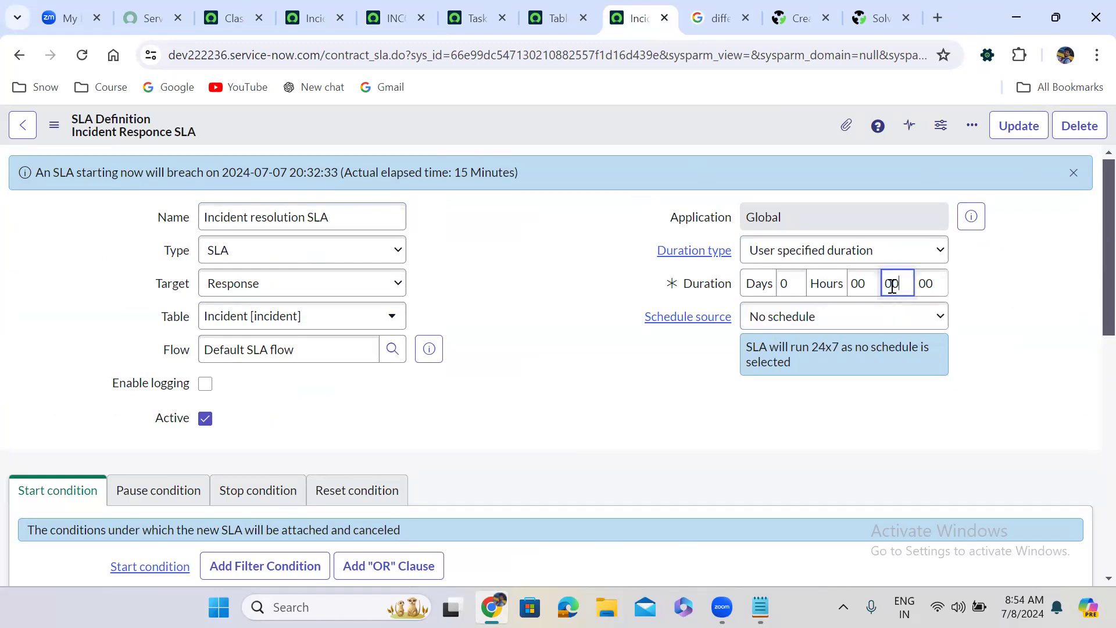
left_click(792, 287)
type("1")
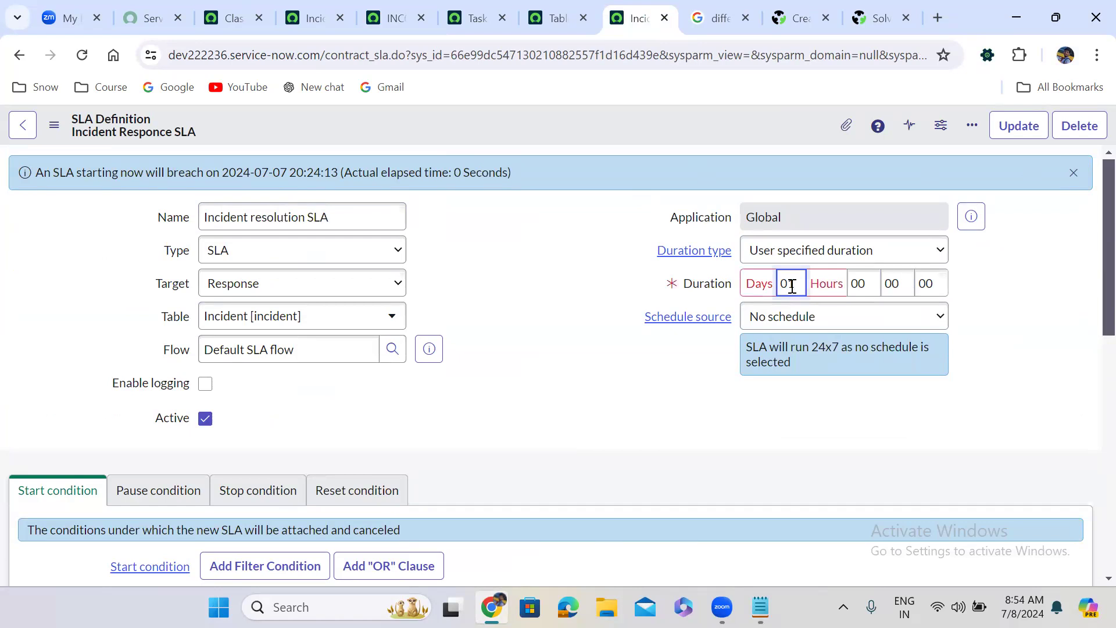
left_click(1045, 327)
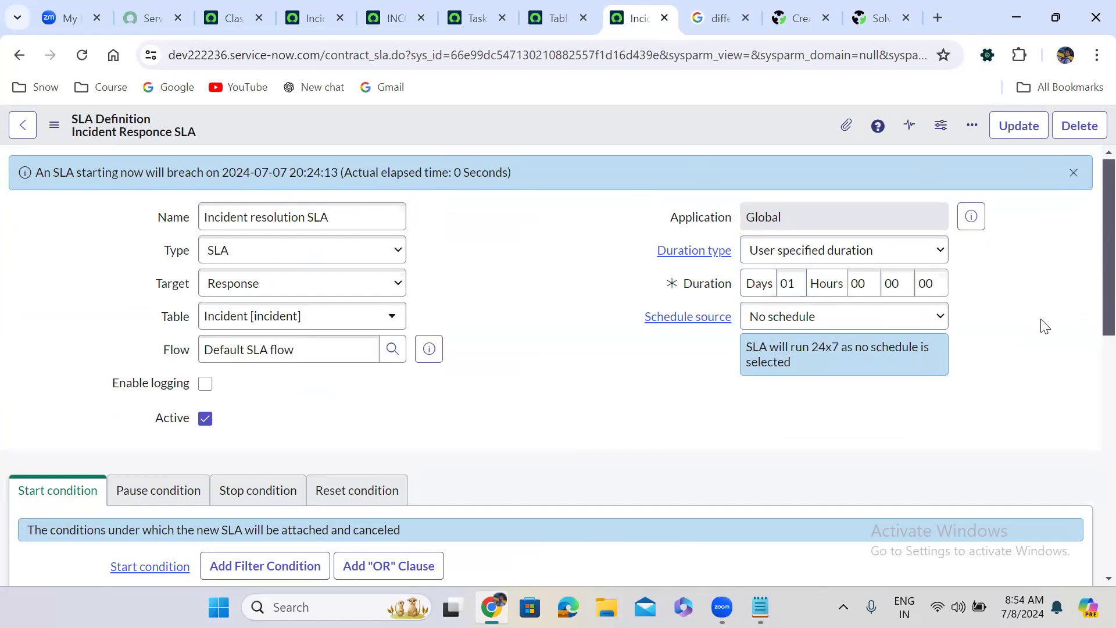
left_click(787, 275)
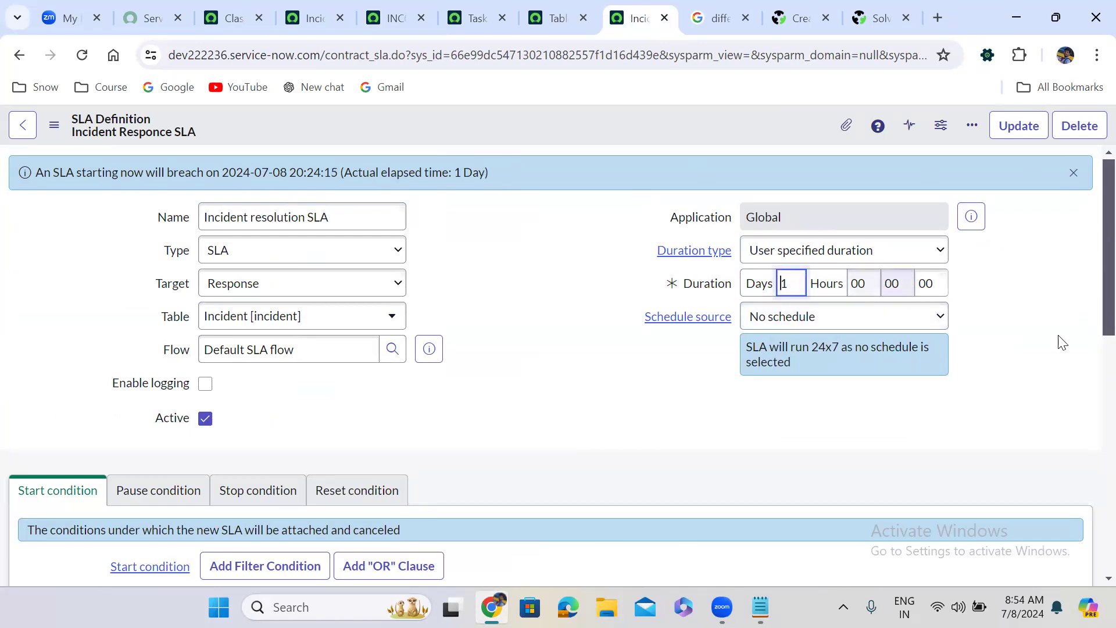
left_click(1064, 352)
Change the start conditions to State is In Progress and Assigned to is not empty
scroll(1067, 358, "down", 3)
scroll(1067, 357, "down", 4)
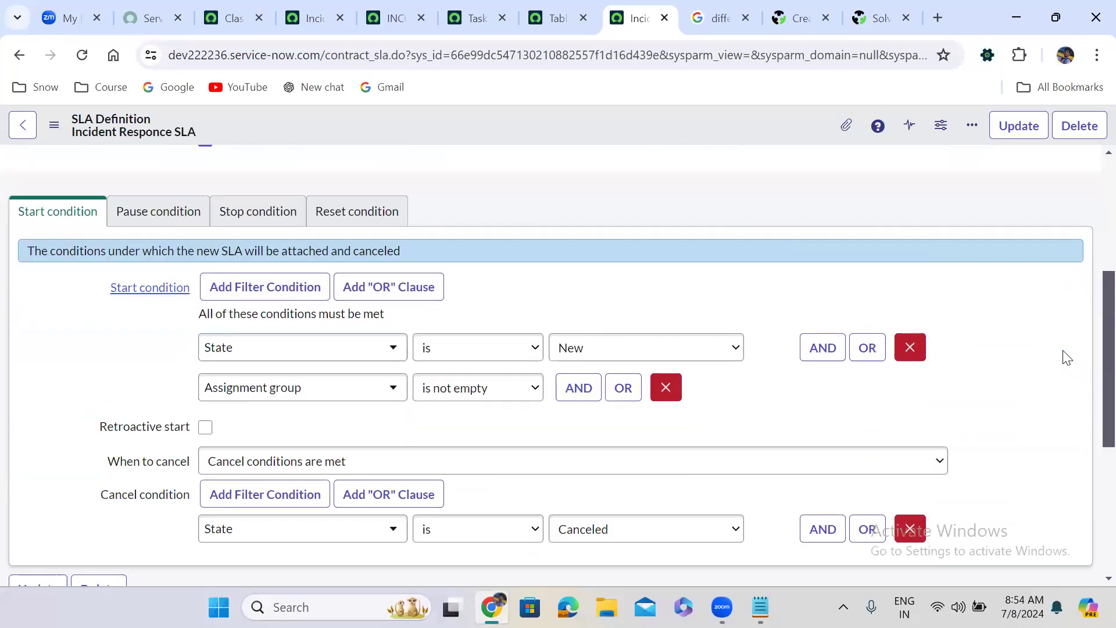
left_click(654, 351)
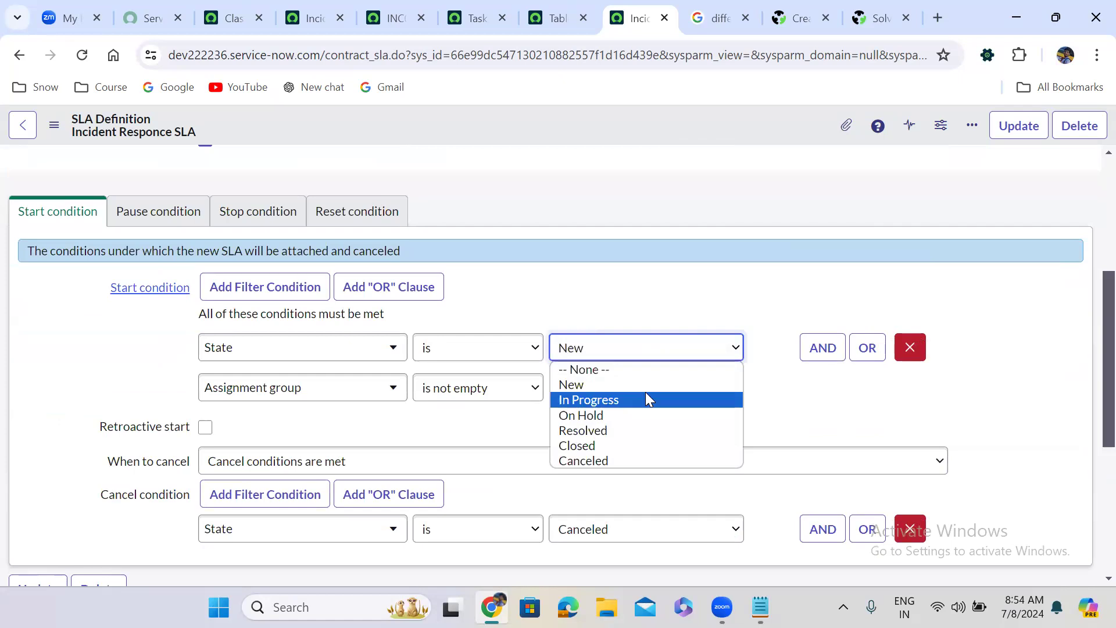
left_click(647, 399)
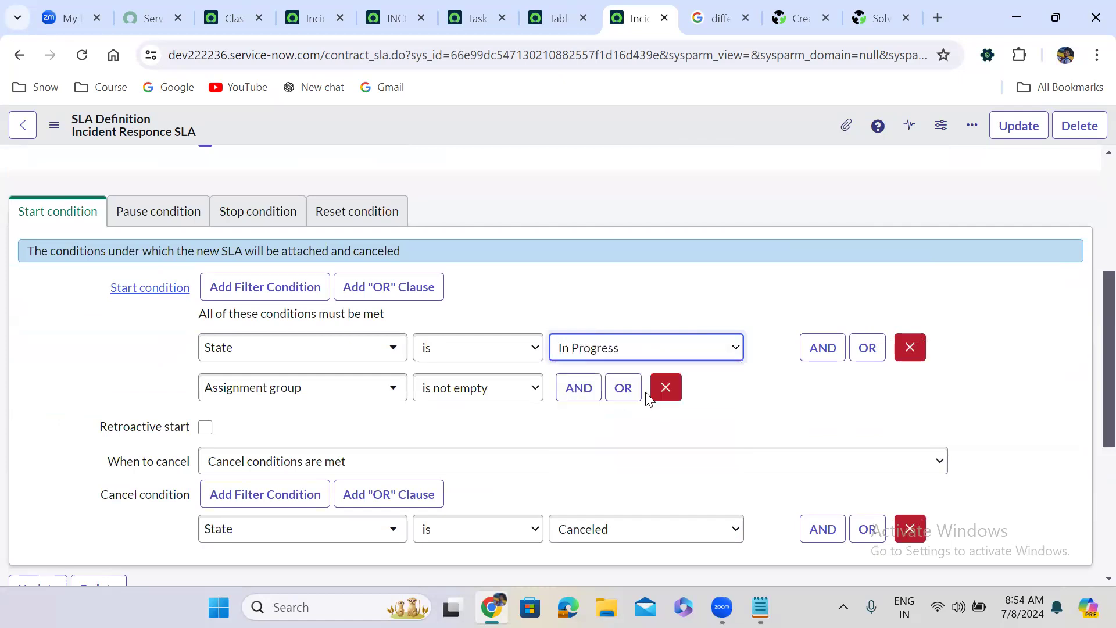
left_click(355, 391)
type("as")
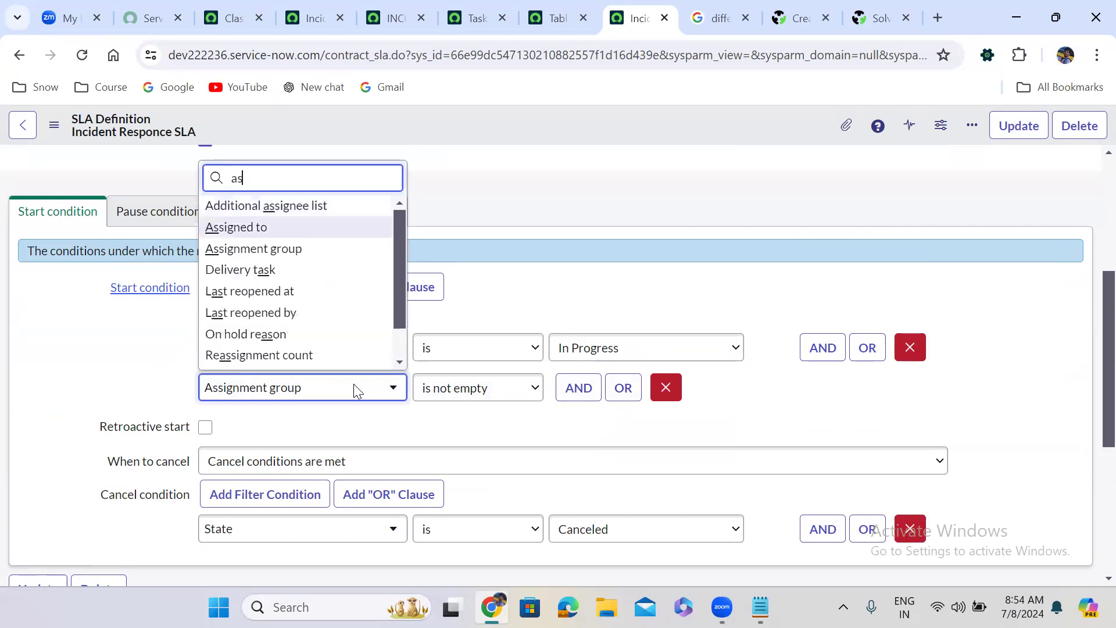
key("Return")
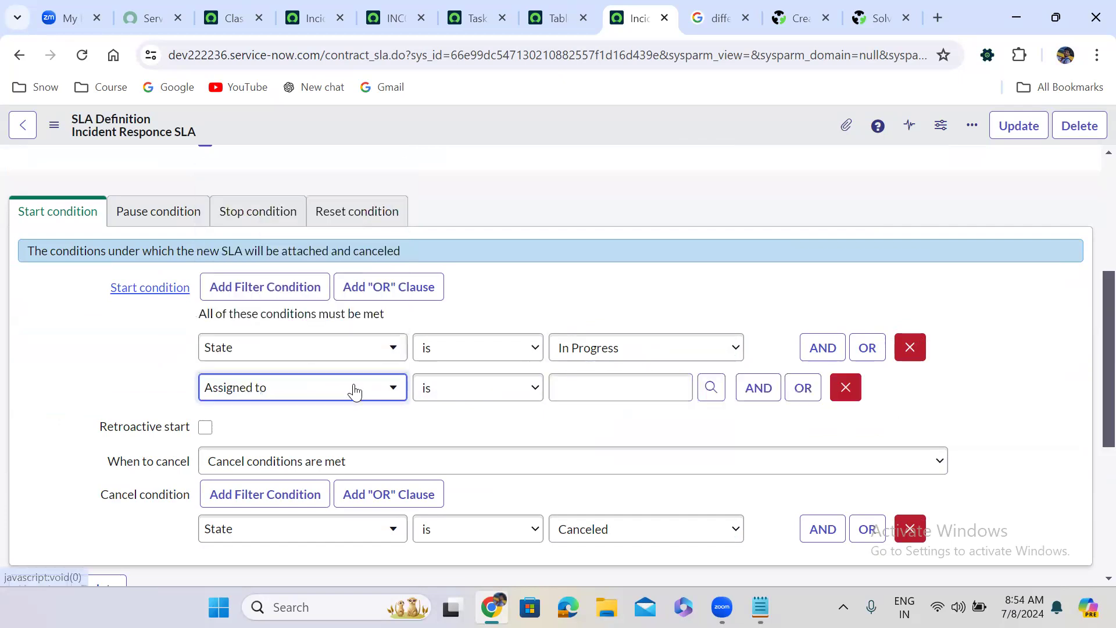
left_click(455, 395)
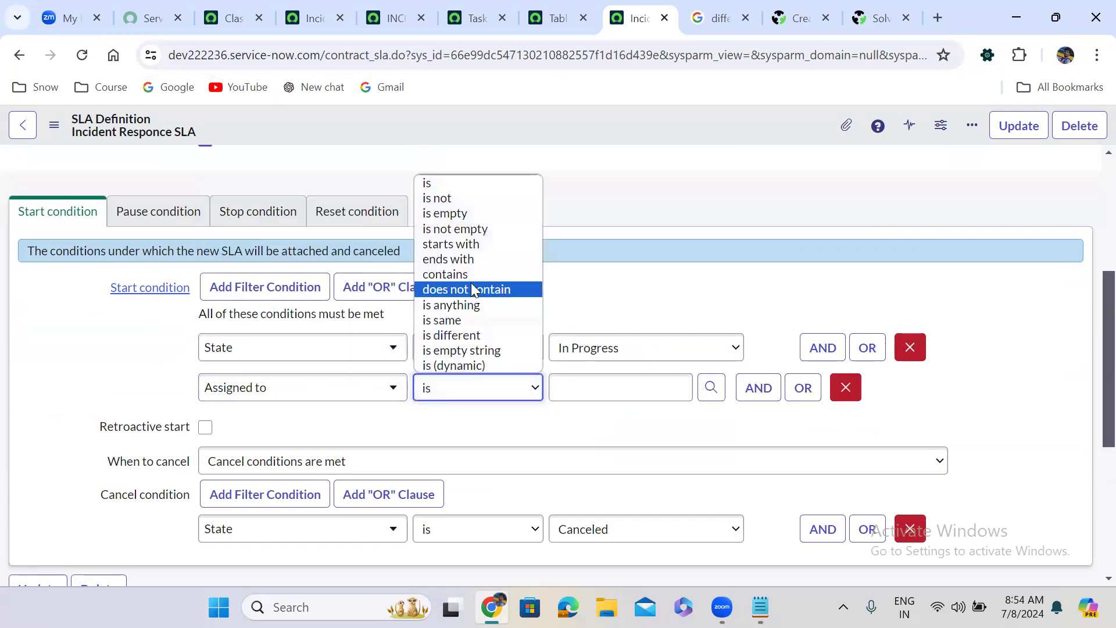
key("Escape")
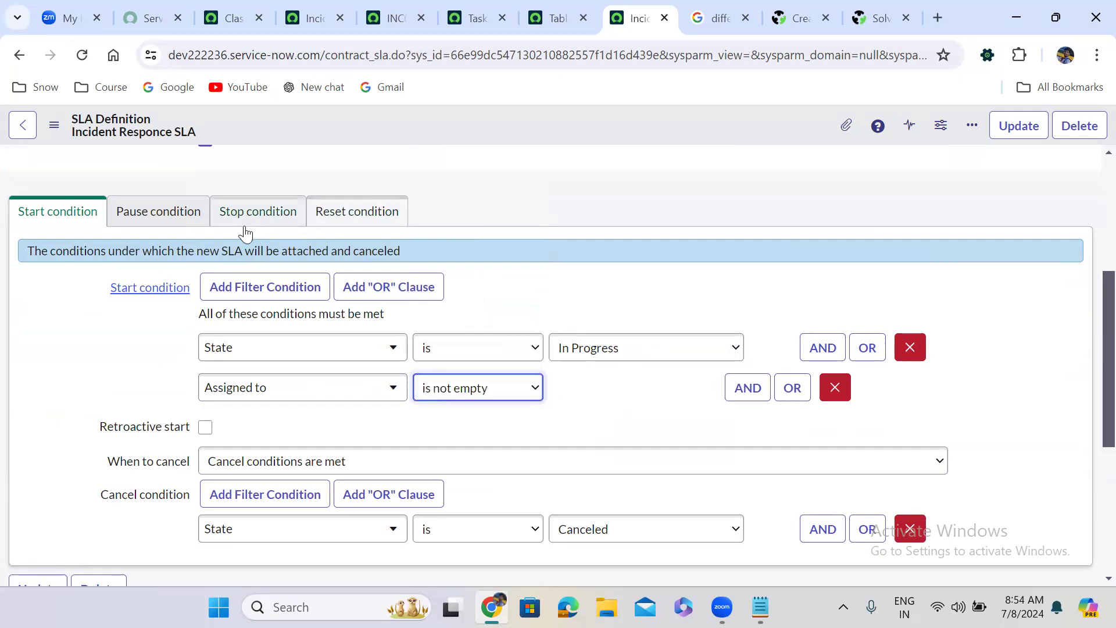
Set the SLA's pause condition to State is On Hold
left_click(169, 220)
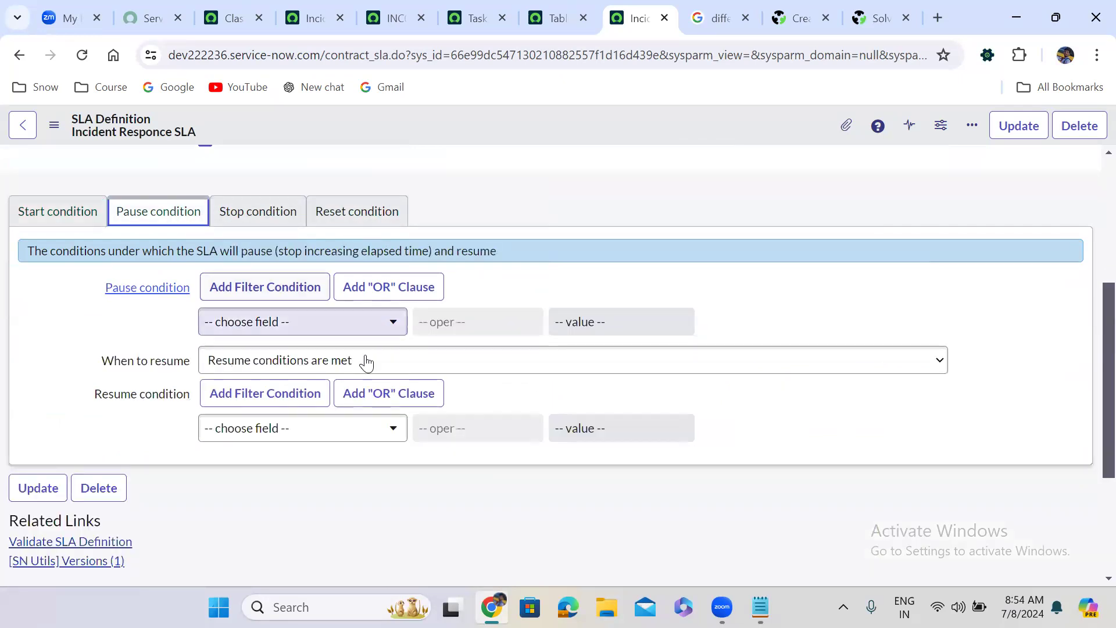
left_click(282, 322)
type("sta")
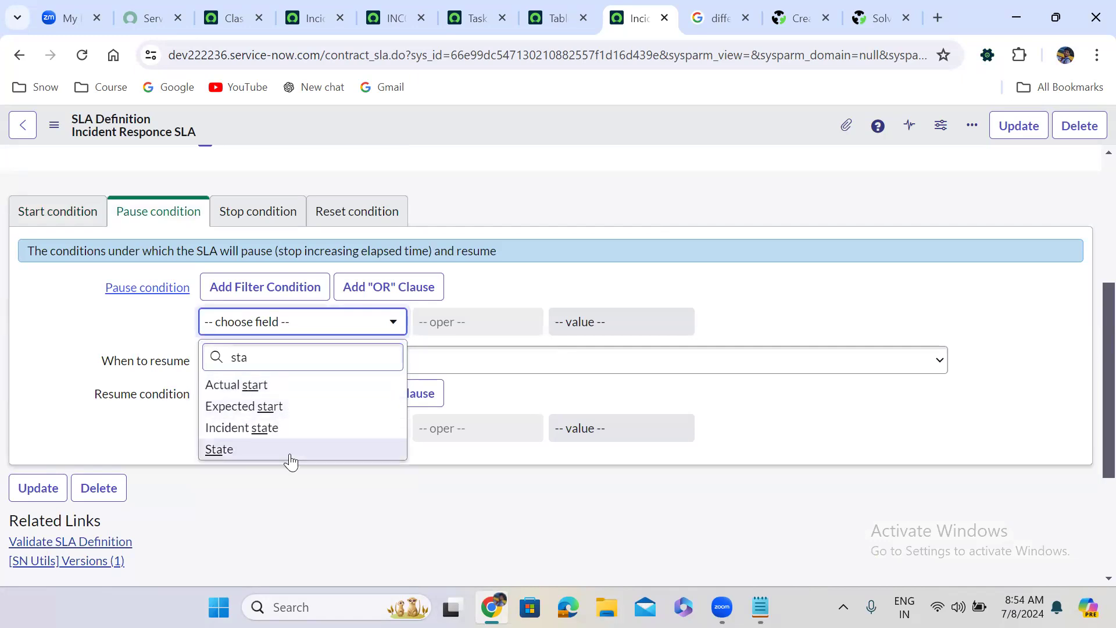
left_click(289, 453)
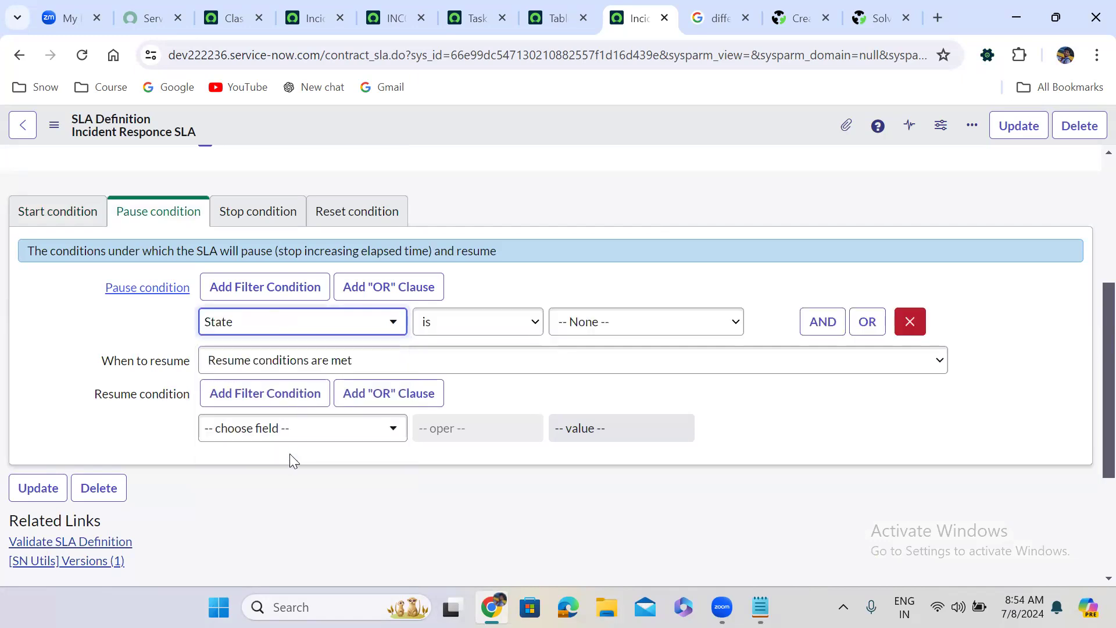
left_click(645, 321)
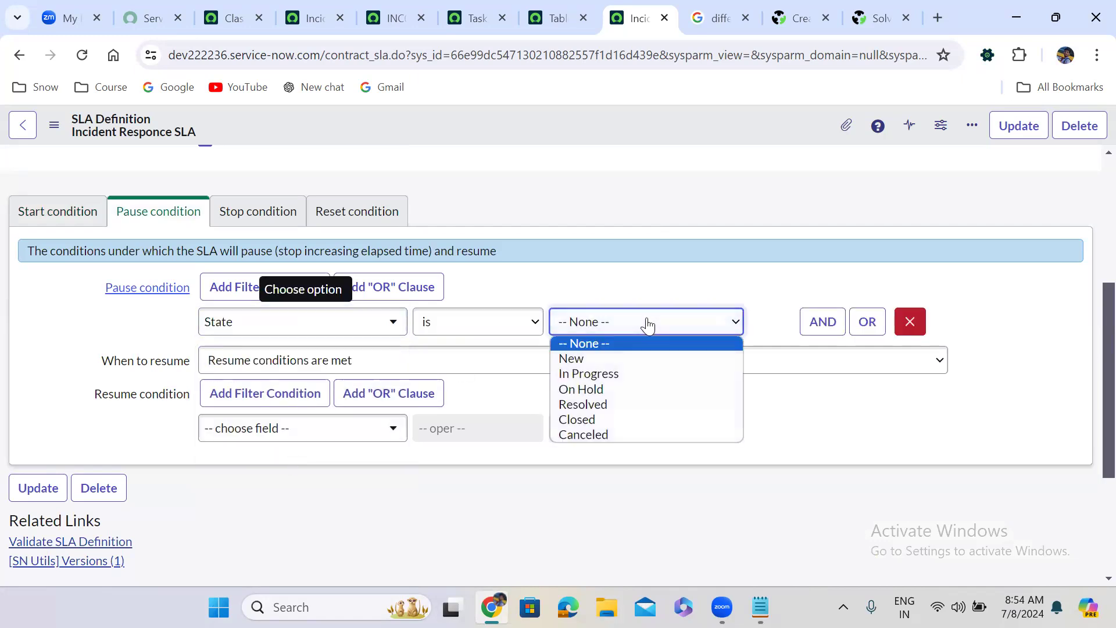
left_click(614, 386)
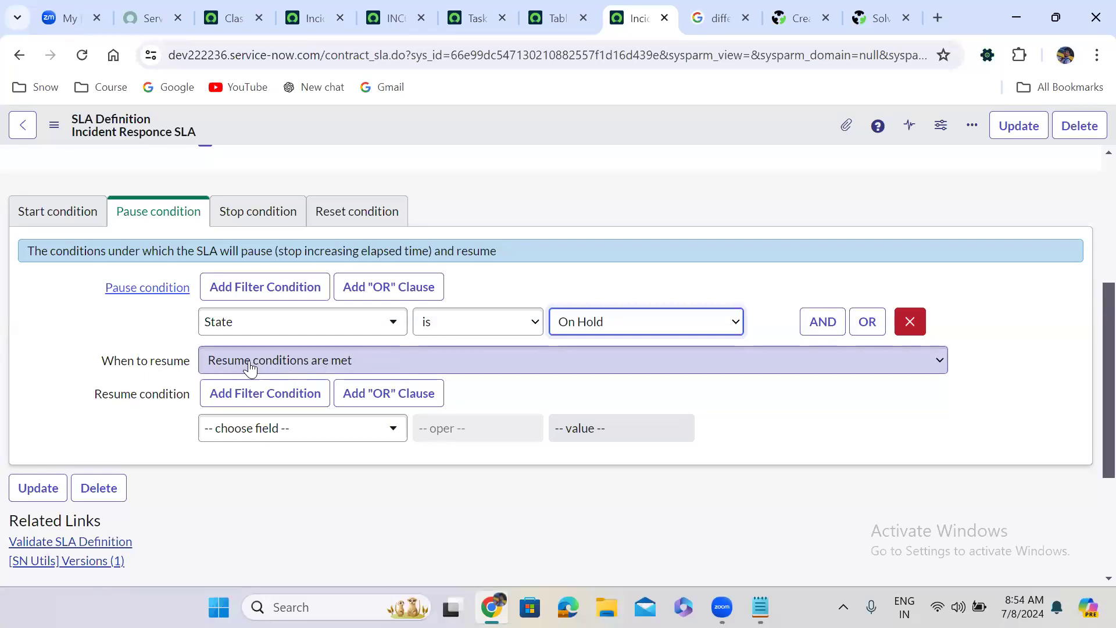
Set the resume condition to State is one of, with only In Progress selected
left_click(278, 436)
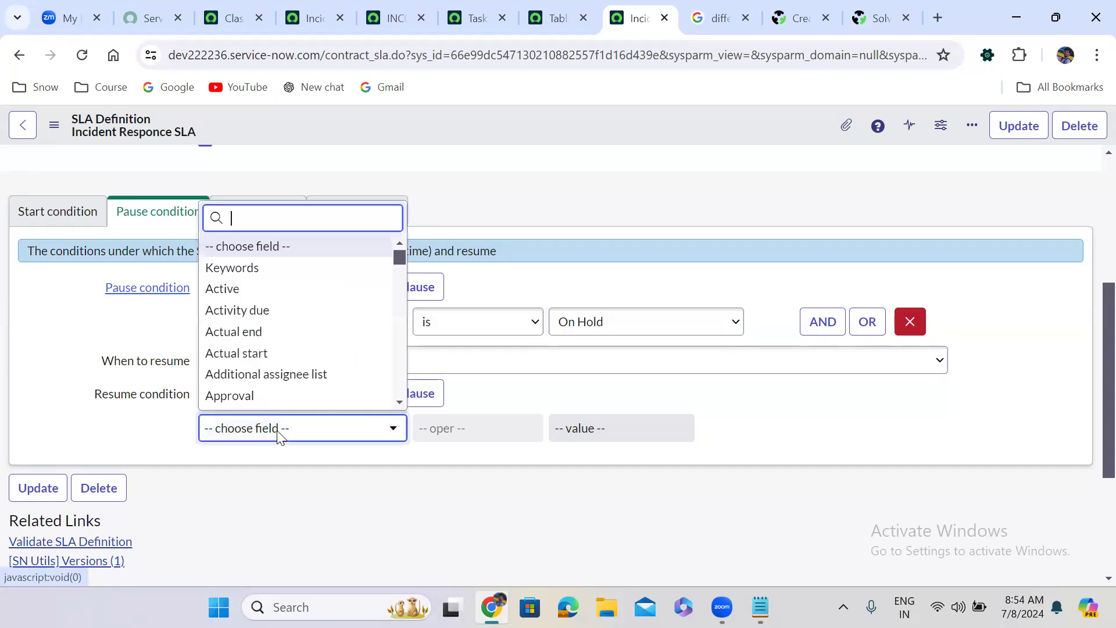
type("sta")
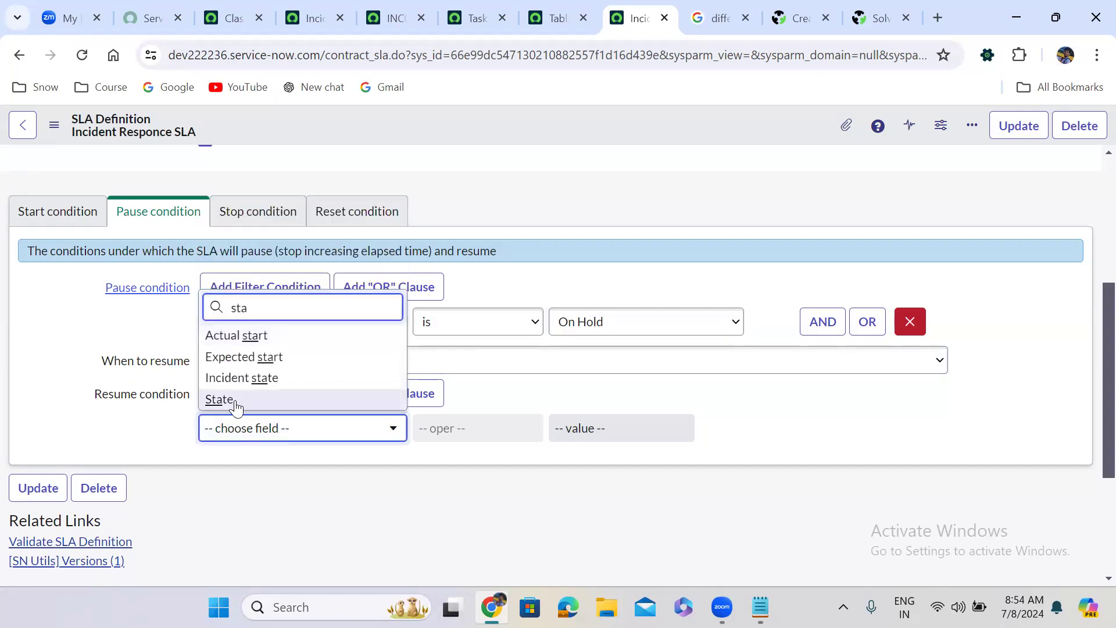
left_click(234, 401)
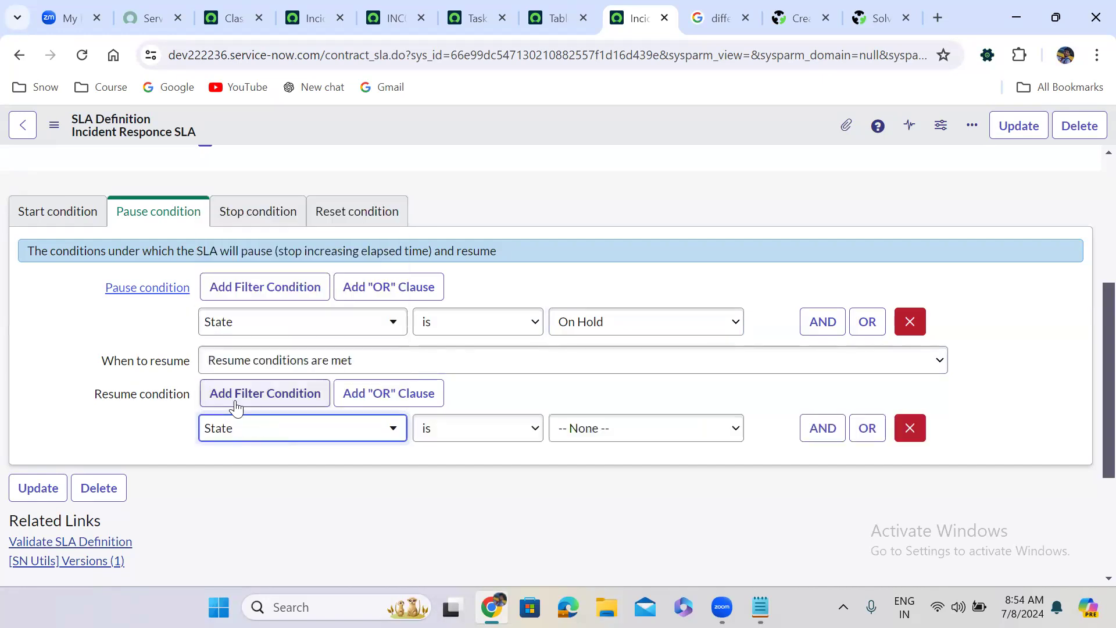
left_click(474, 446)
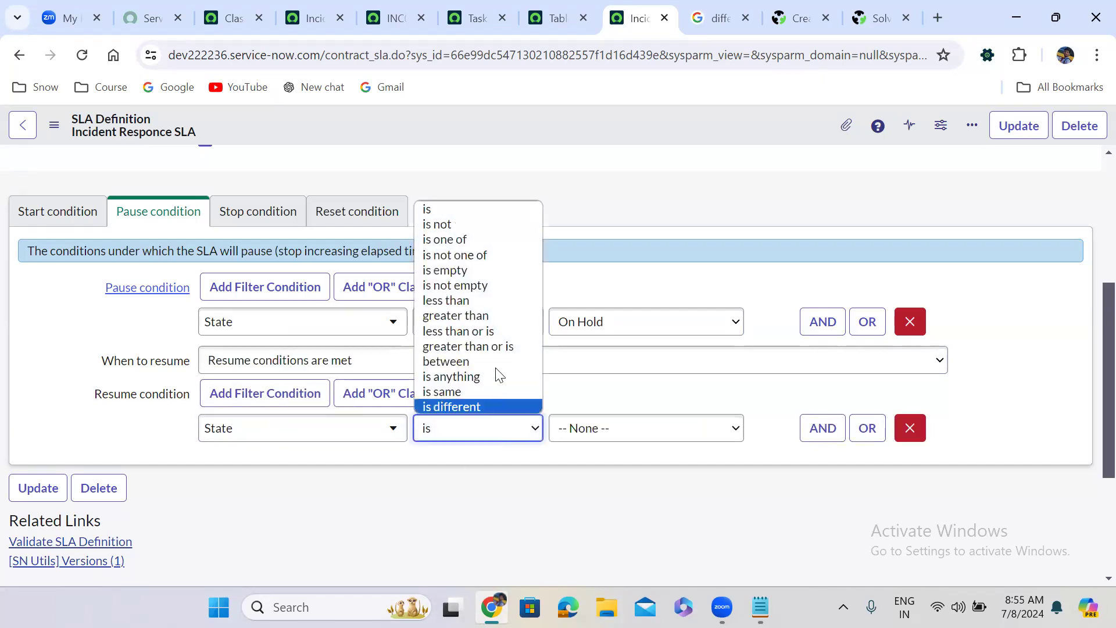
left_click(468, 247)
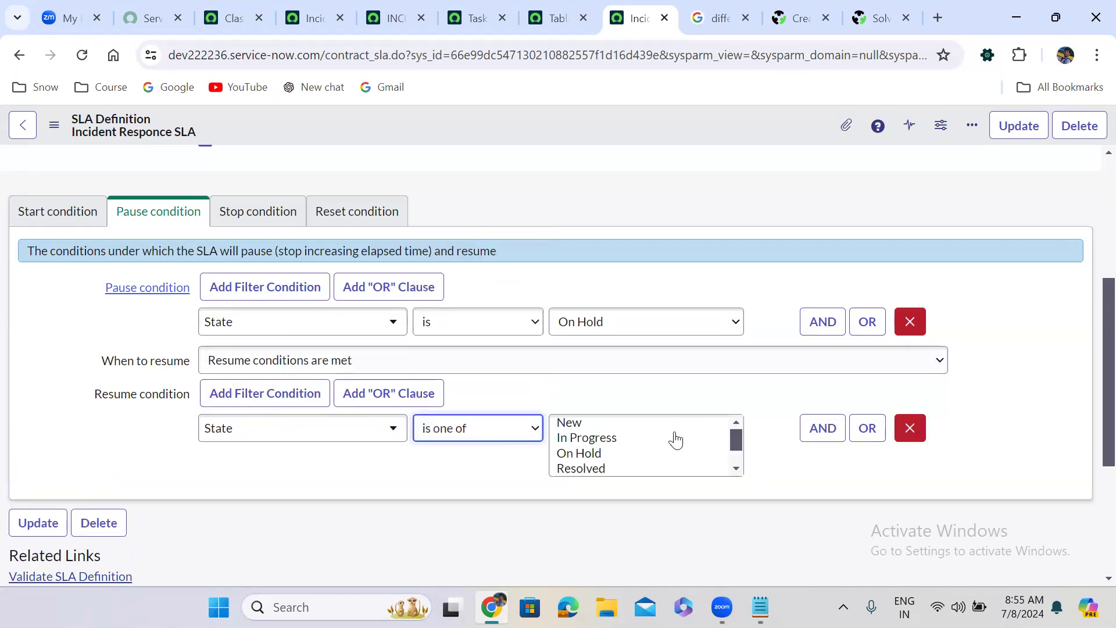
left_click(625, 440)
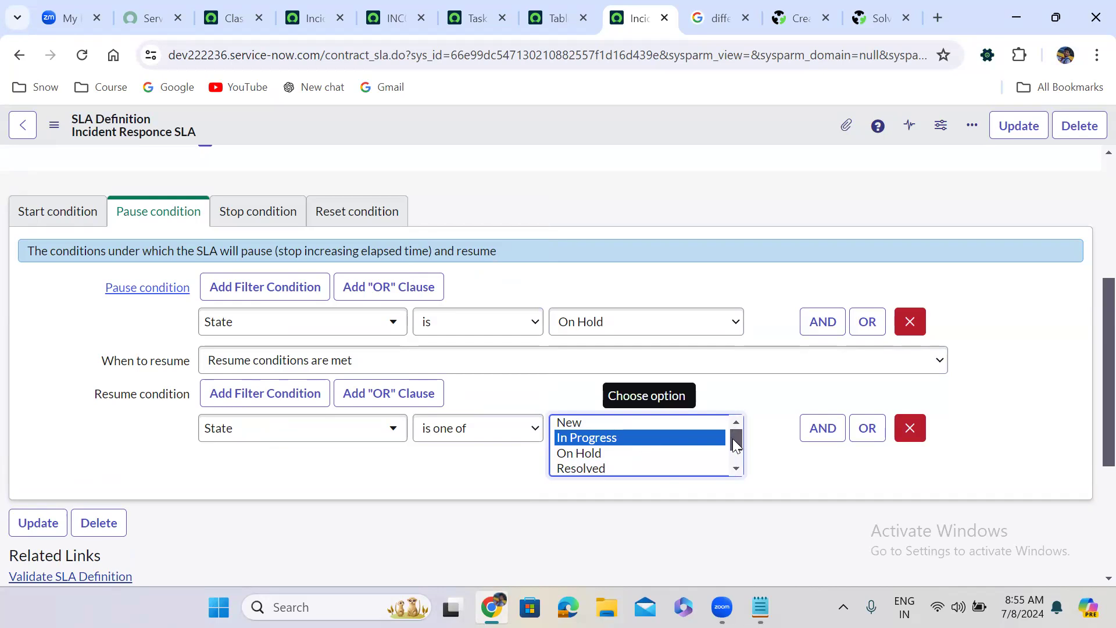
left_click(604, 424, "ctrl")
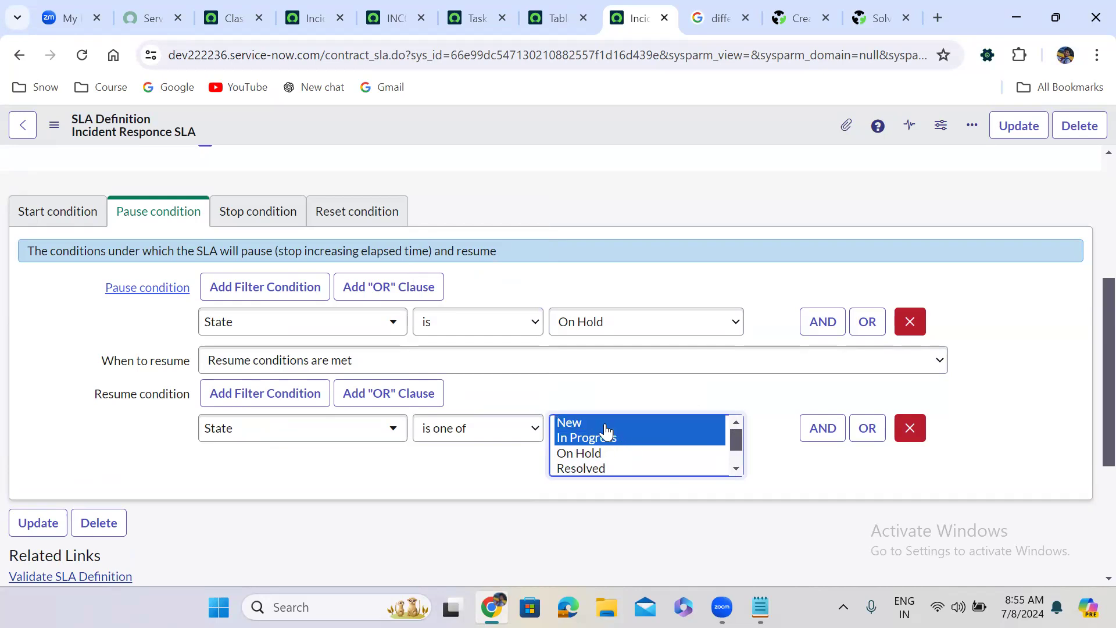
left_click(735, 469)
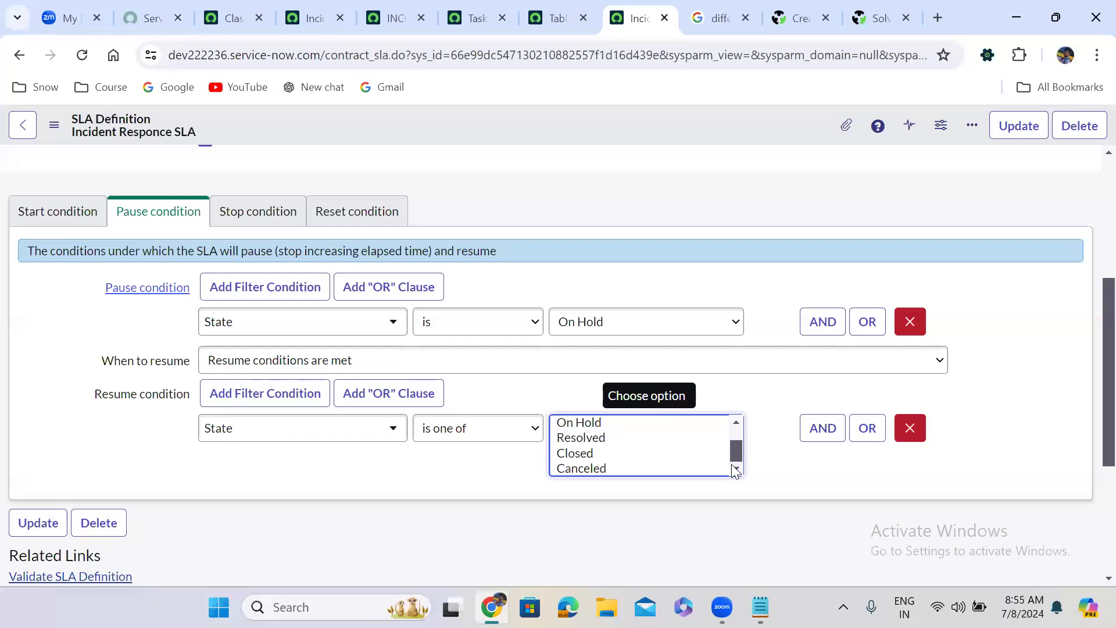
left_click(735, 422)
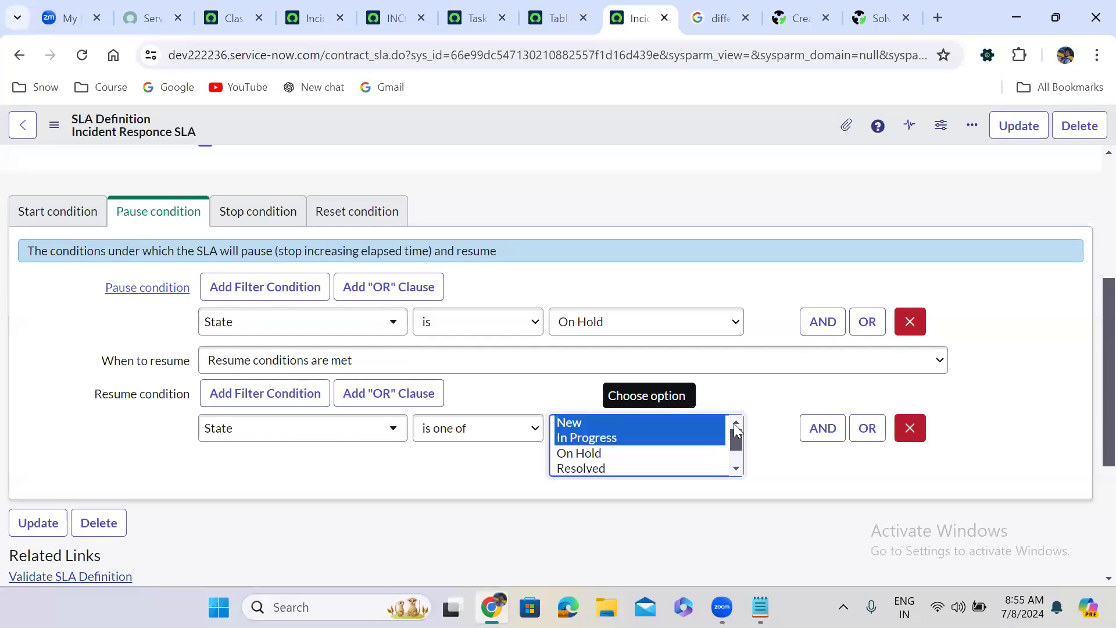
left_click(582, 424, "ctrl")
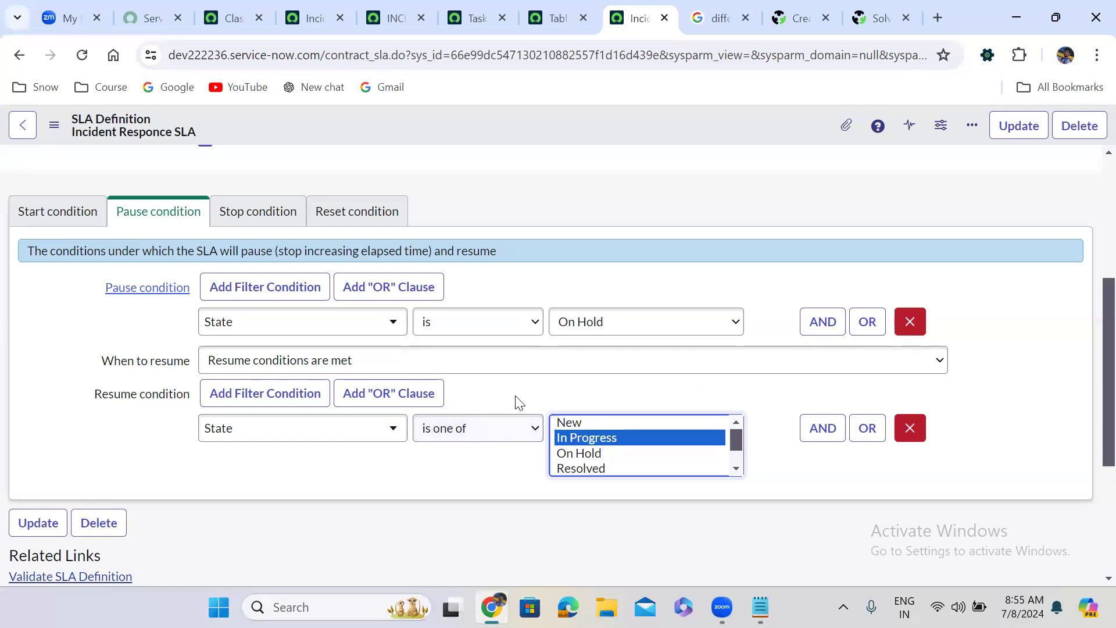
Change the stop condition to State is Resolved
left_click(273, 218)
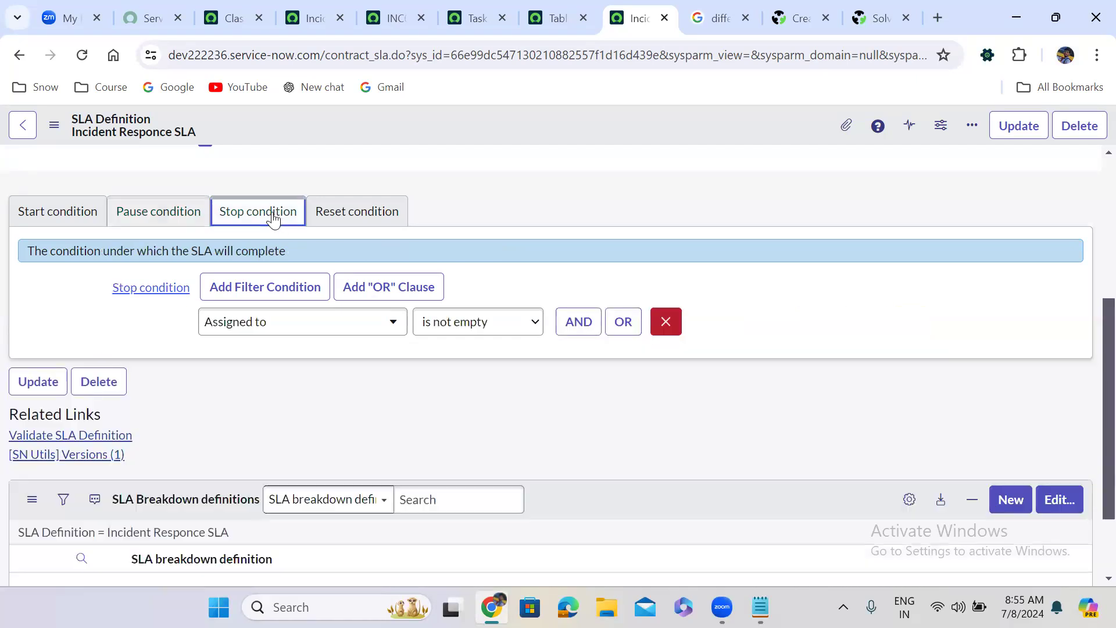
left_click(325, 329)
type("s")
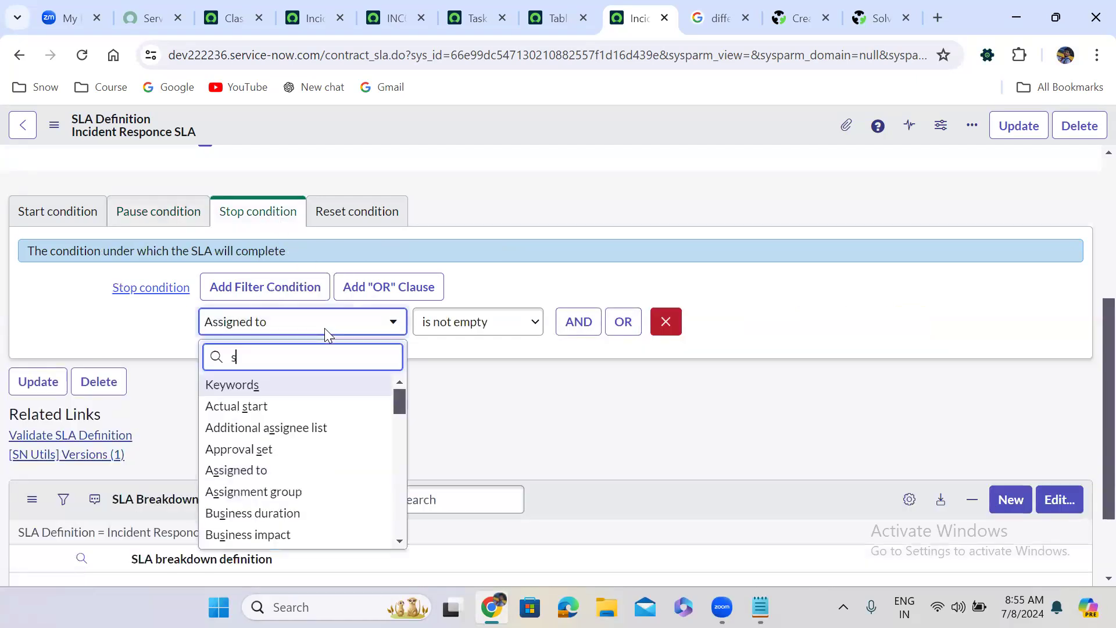
type("ta")
left_click(289, 454)
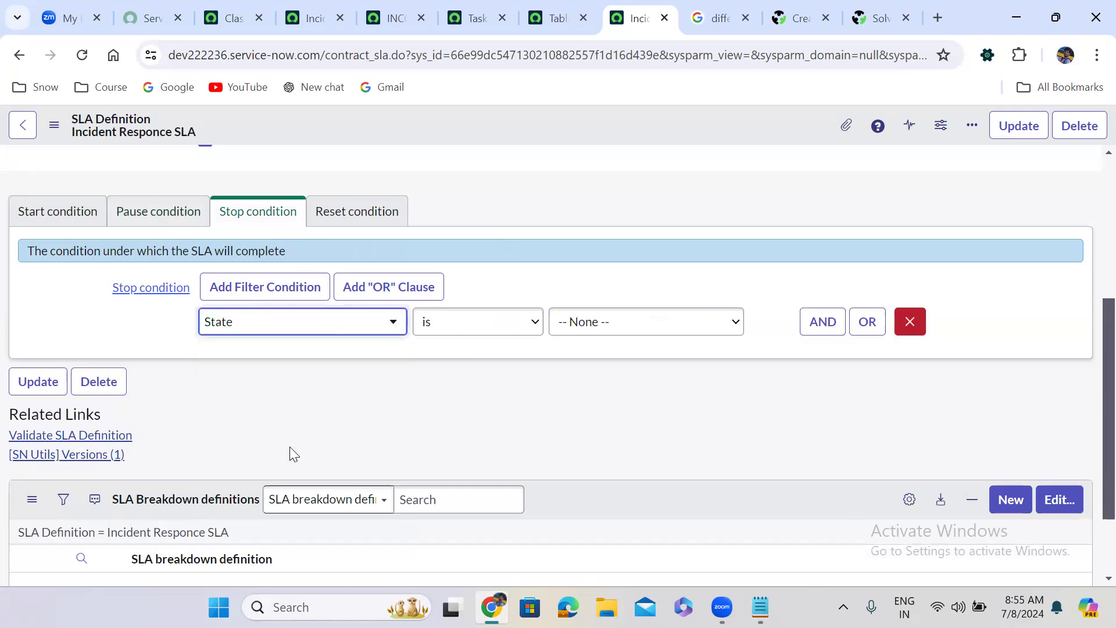
left_click(593, 329)
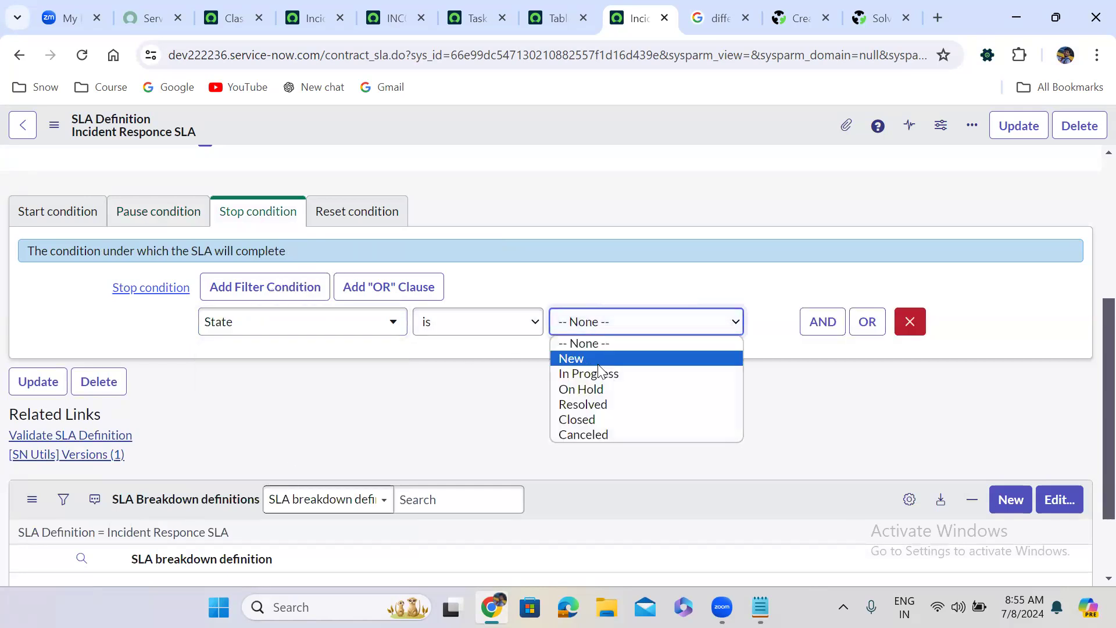
left_click(601, 403)
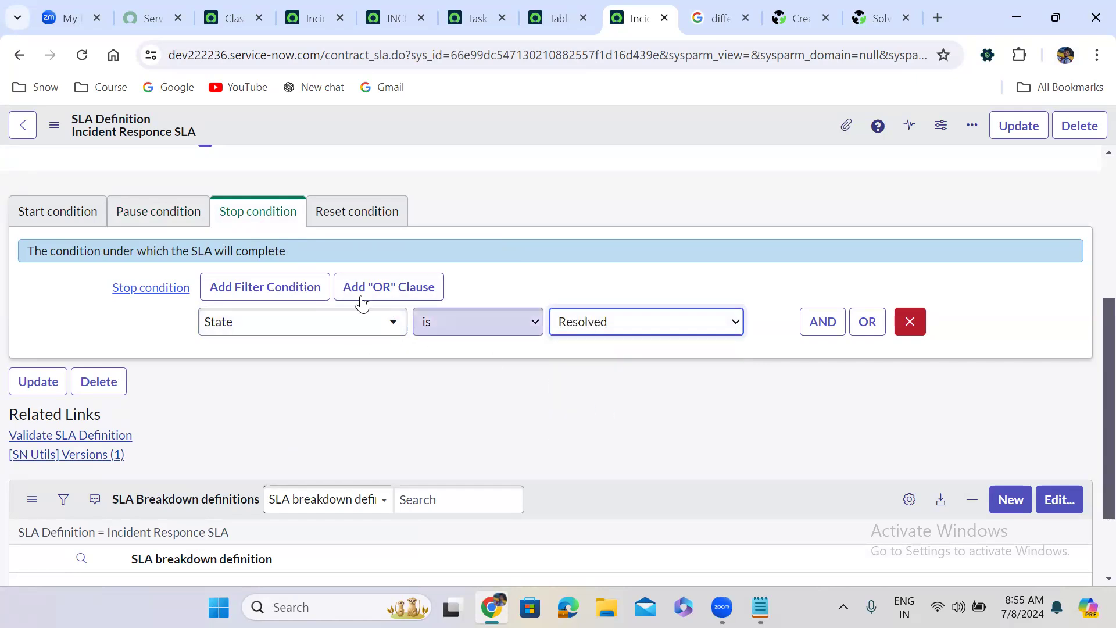
Set the reset condition to Assignment group changes
left_click(361, 213)
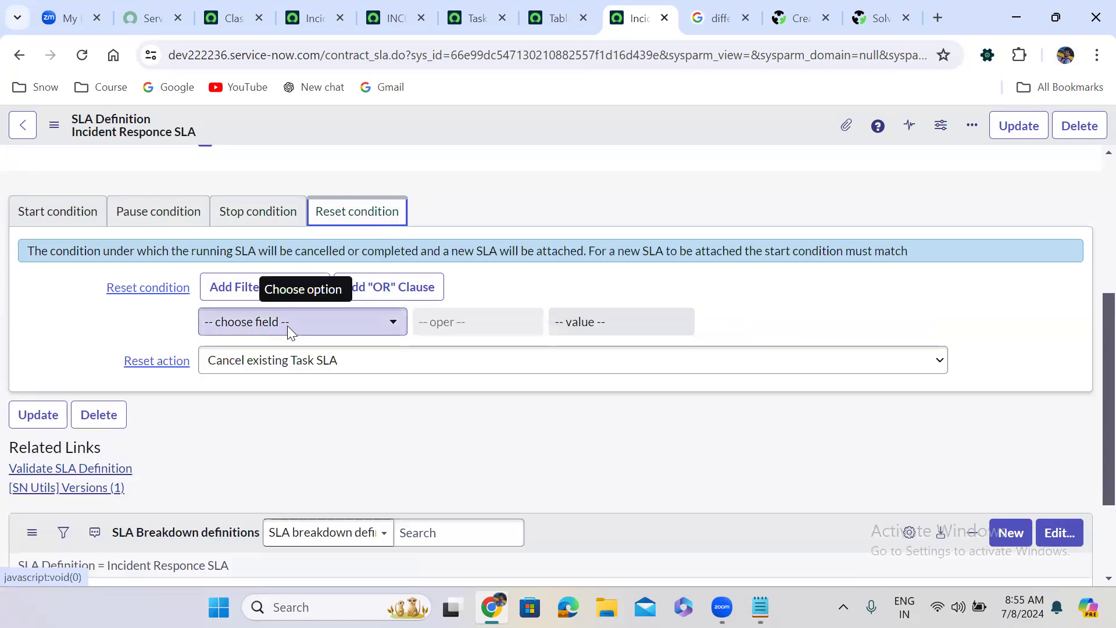
left_click(288, 326)
type("ass")
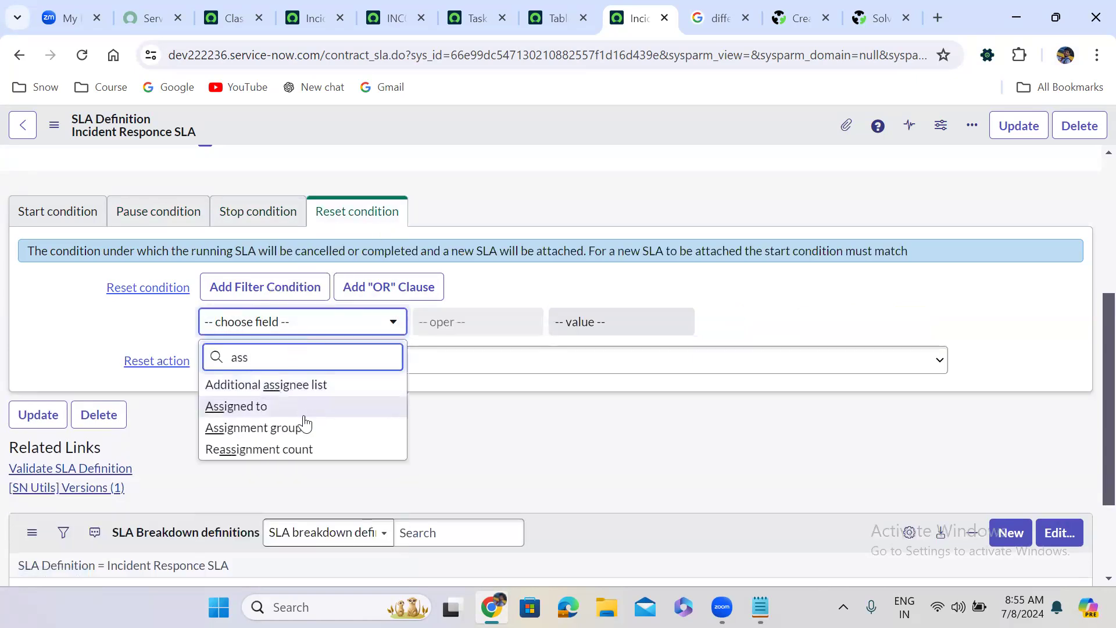
left_click(305, 429)
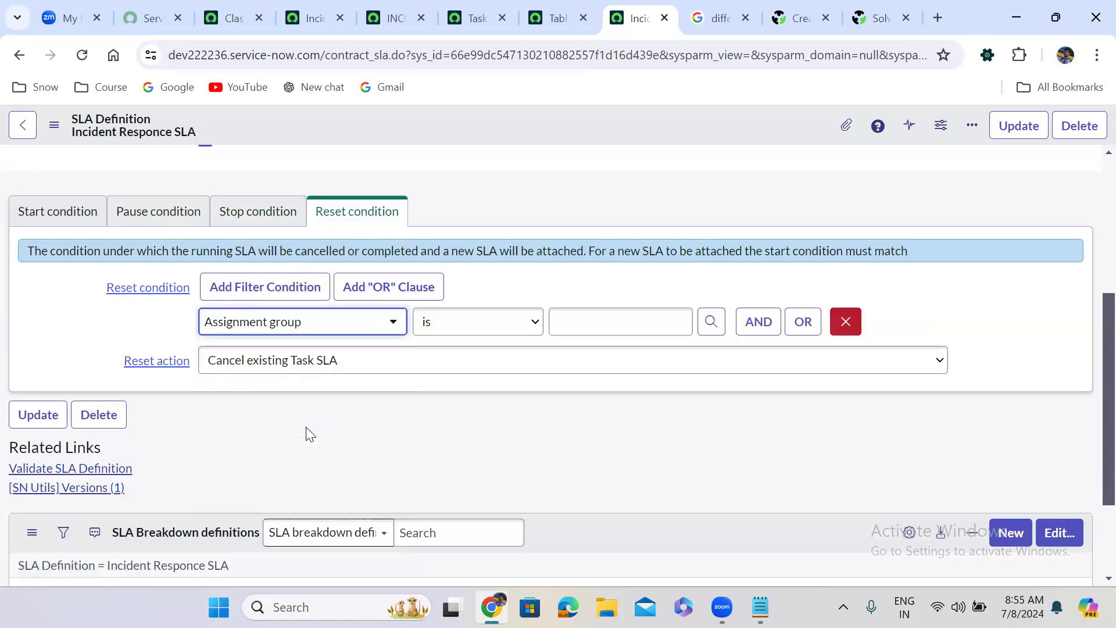
left_click(503, 334)
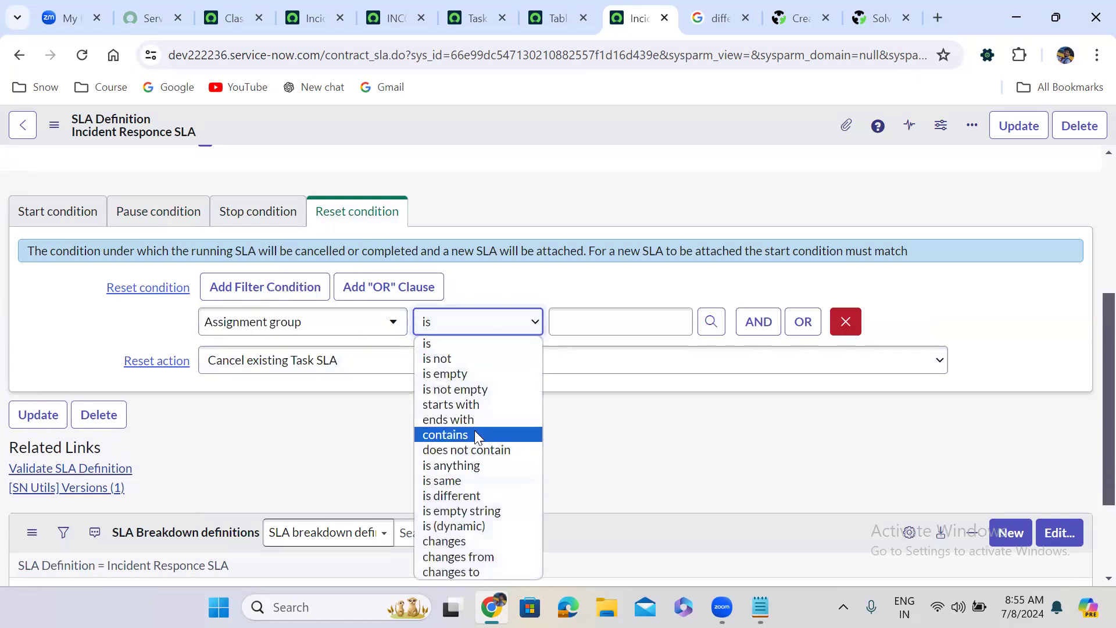
left_click(486, 545)
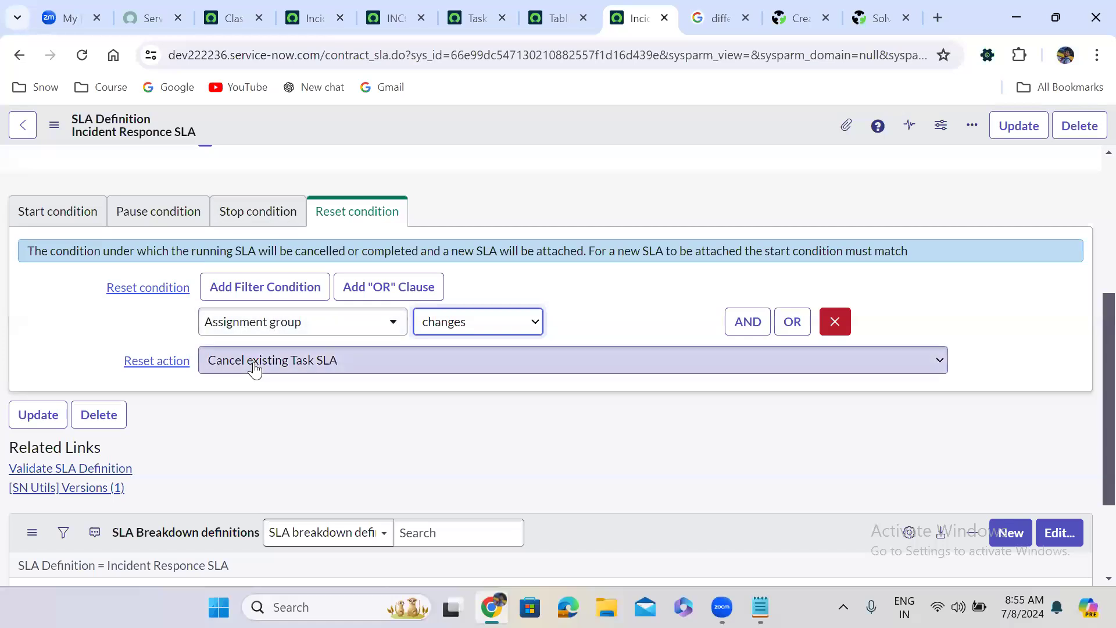
Review the start, pause, stop and reset conditions, and insert the definition as a new SLA record while staying on its form
left_click(82, 218)
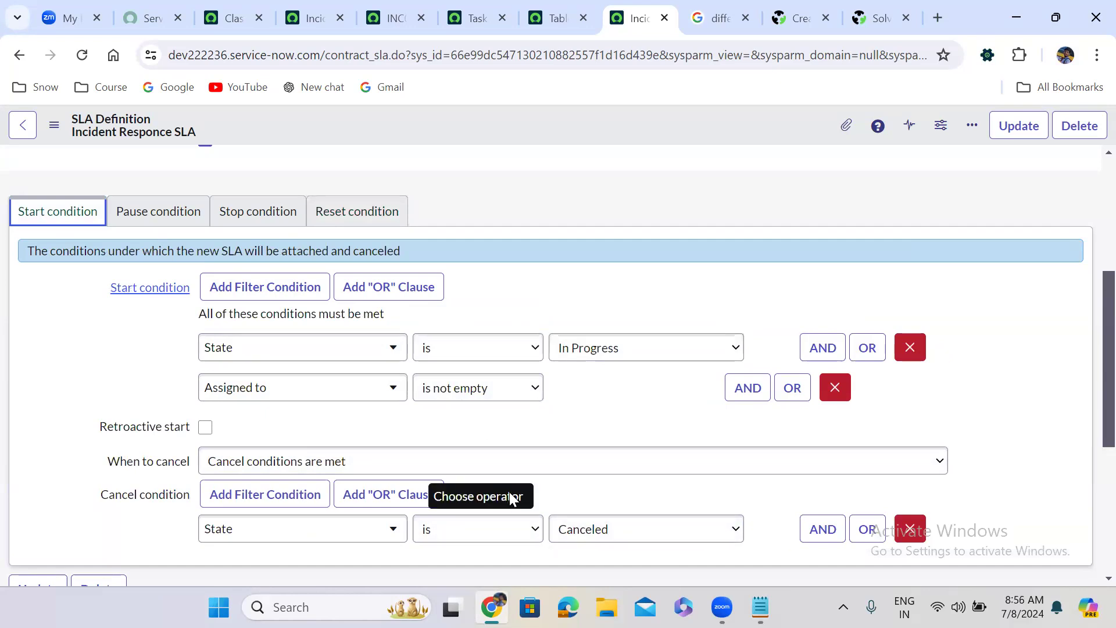
left_click(159, 211)
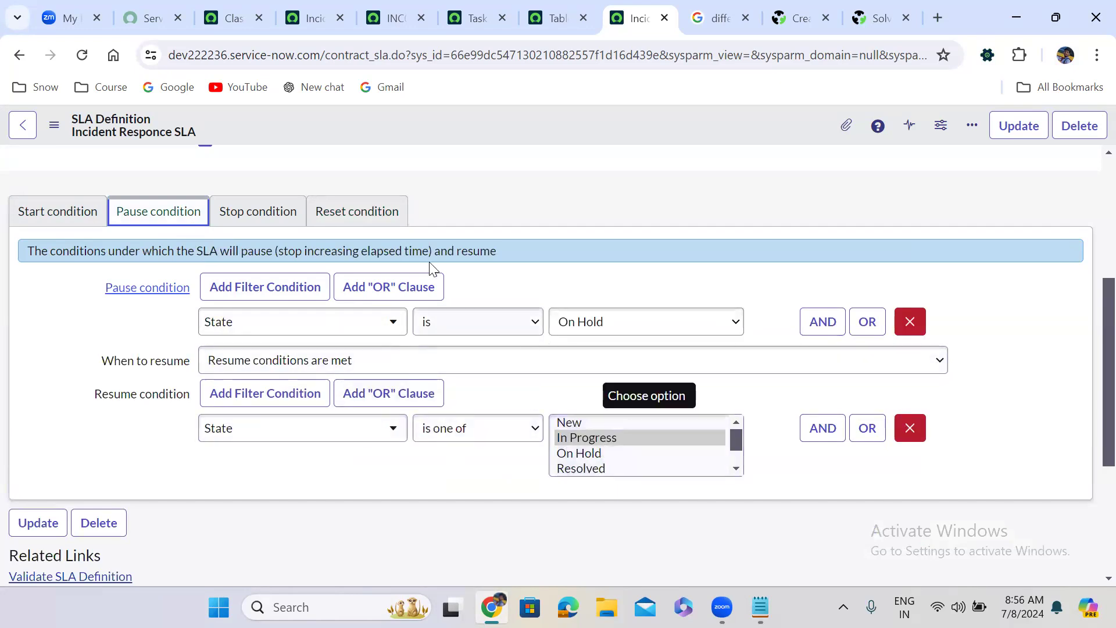
left_click(282, 230)
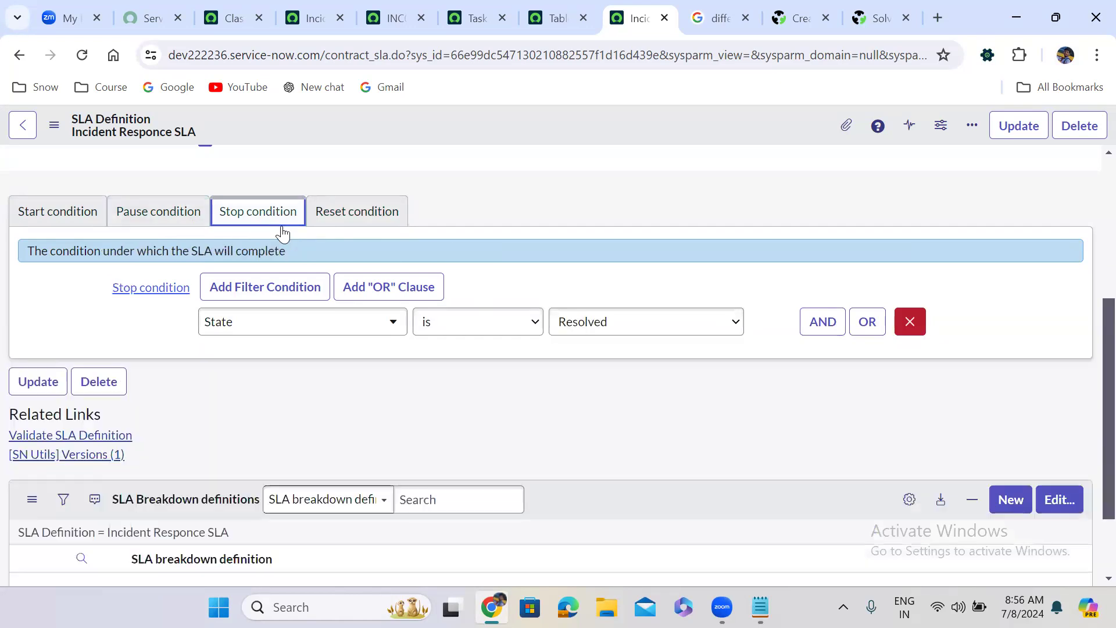
left_click(375, 216)
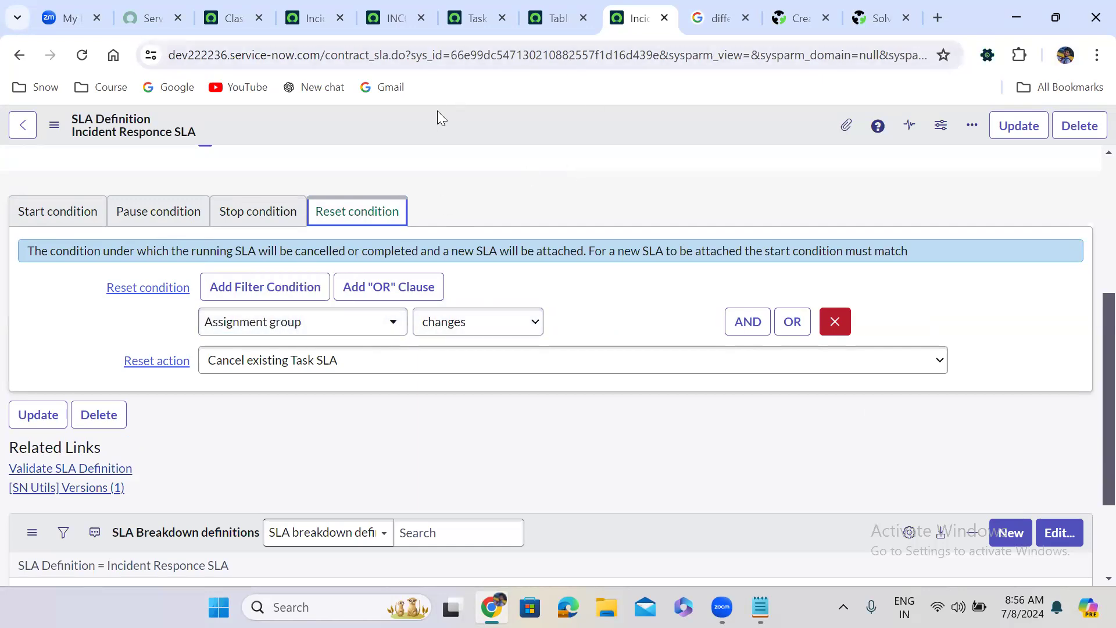
right_click(484, 117)
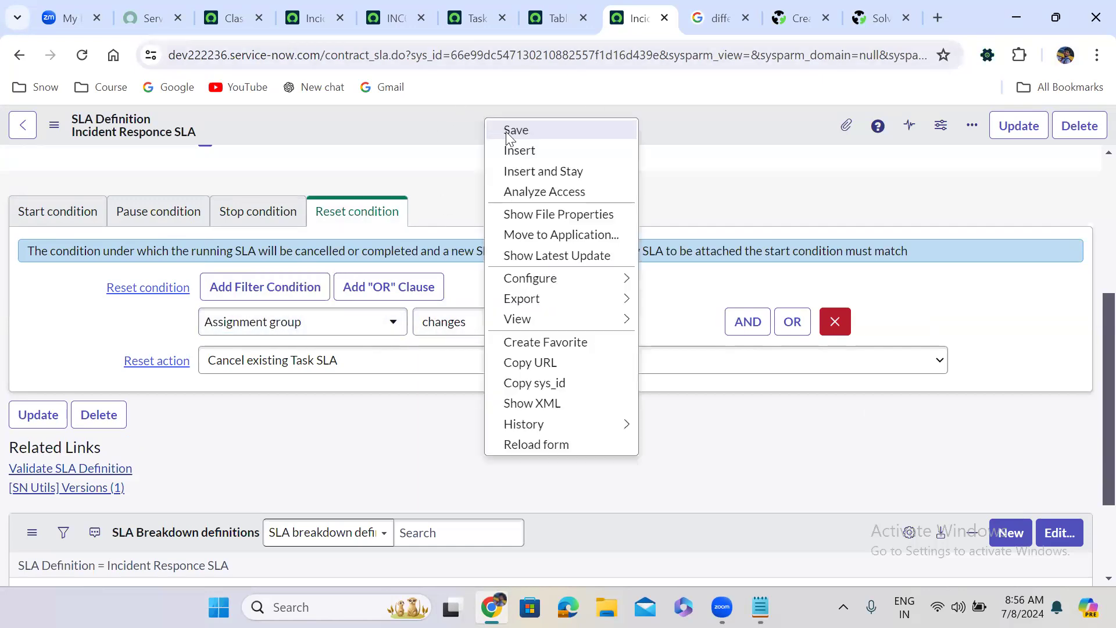
left_click(547, 174)
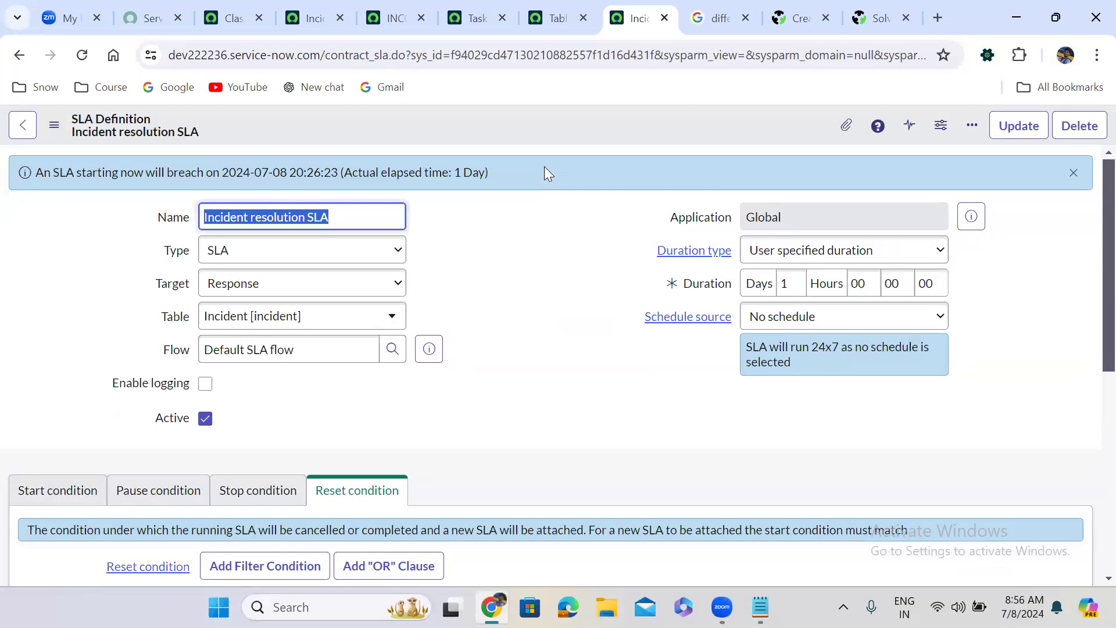
Switch to the open incident, load a blank new incident form using sys_id -1, and fill in the caller's name
left_click(395, 18)
double_click(486, 52)
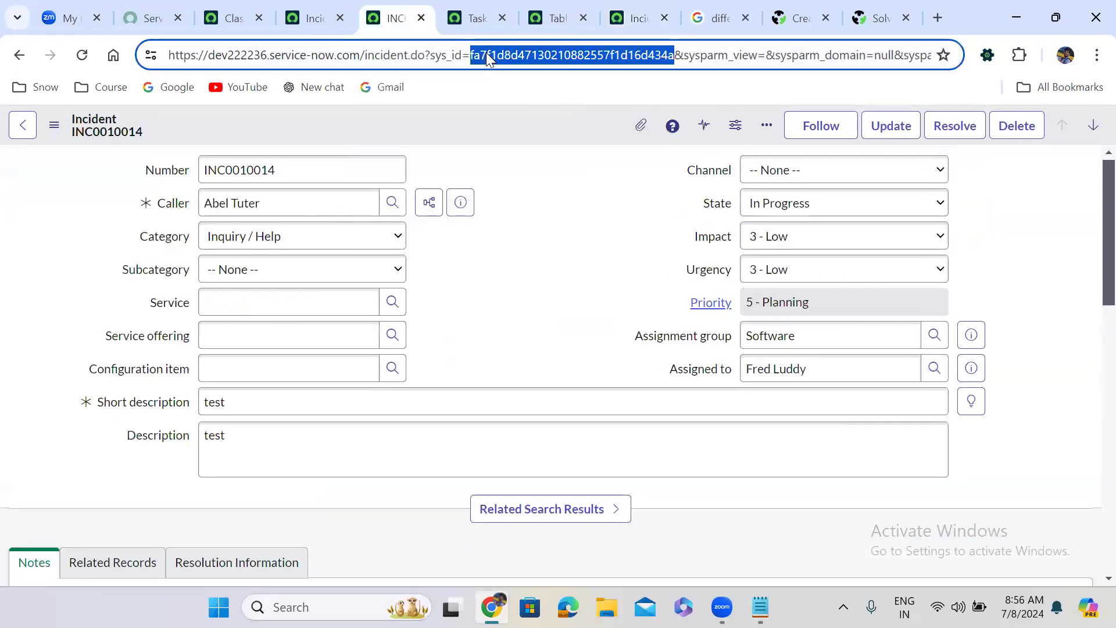
type("-1")
key("Return")
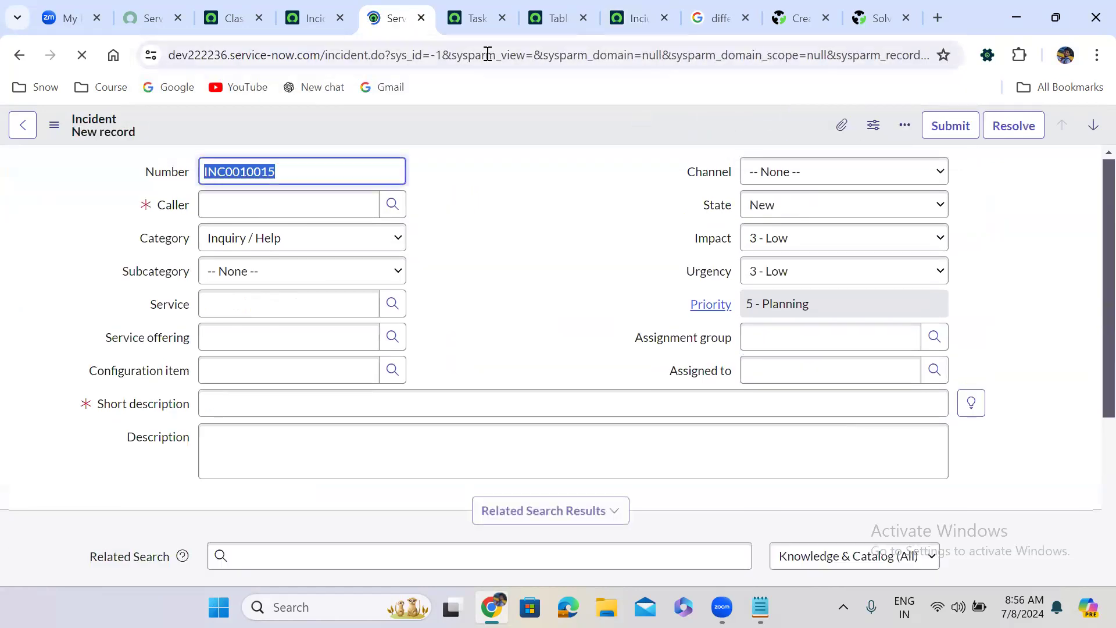
left_click(264, 195)
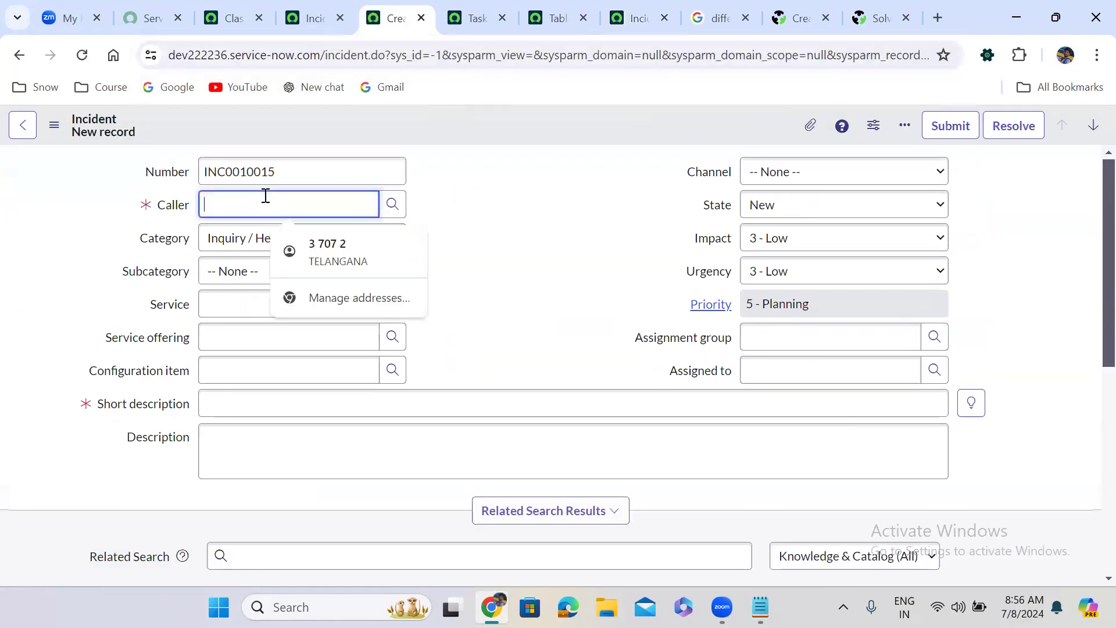
left_click(248, 259)
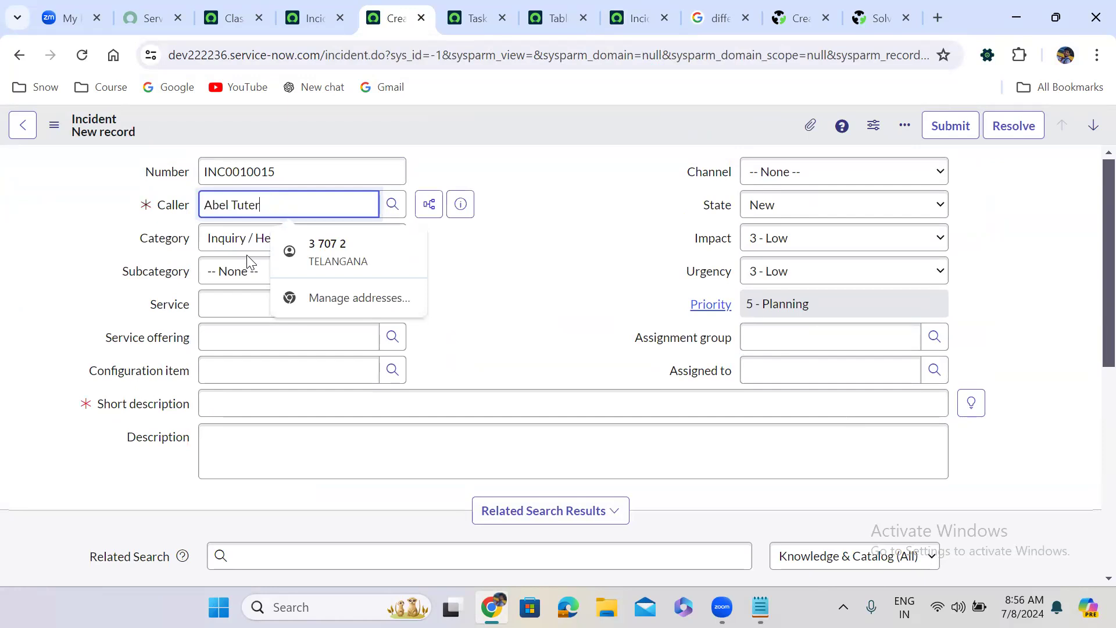
Set the short description to test and the assignment group to Software, then save the incident and check its task SLAs
left_click(237, 399)
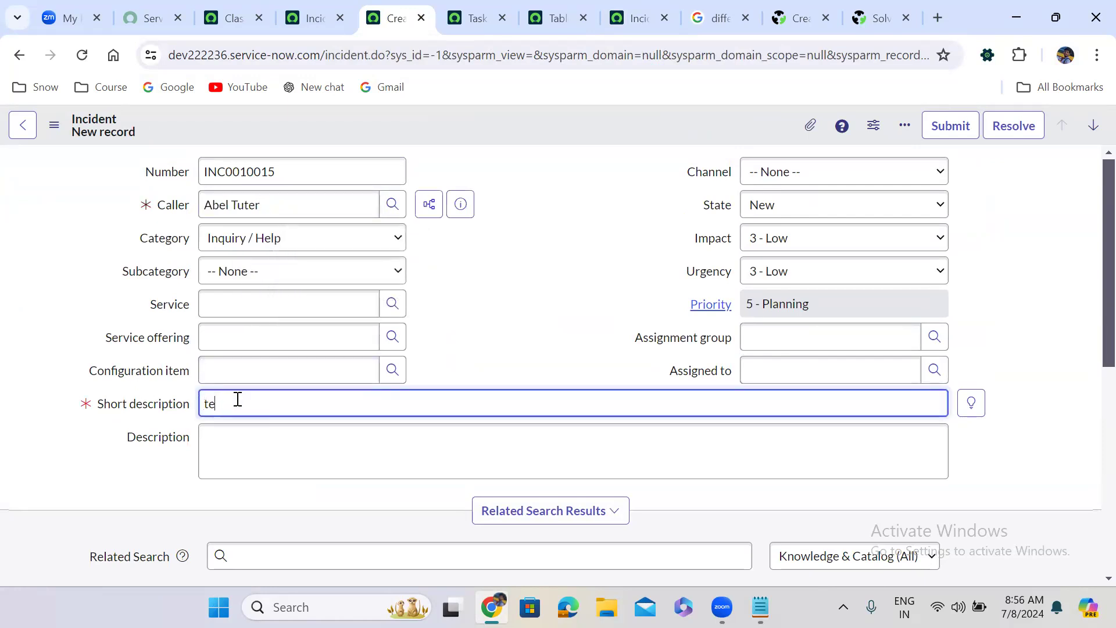
left_click(820, 336)
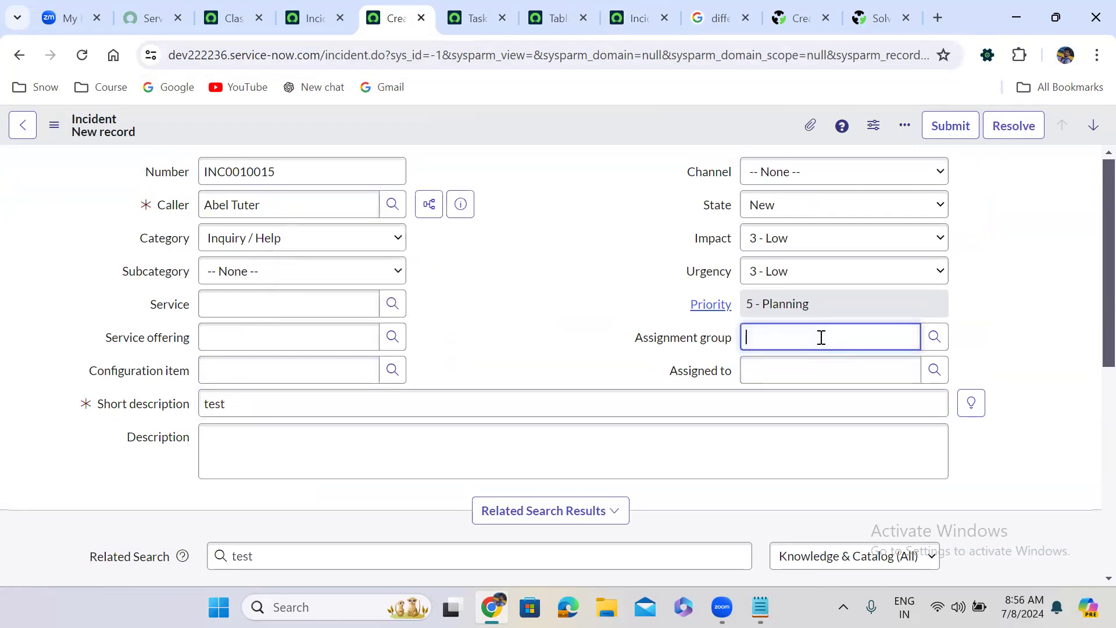
left_click(801, 401)
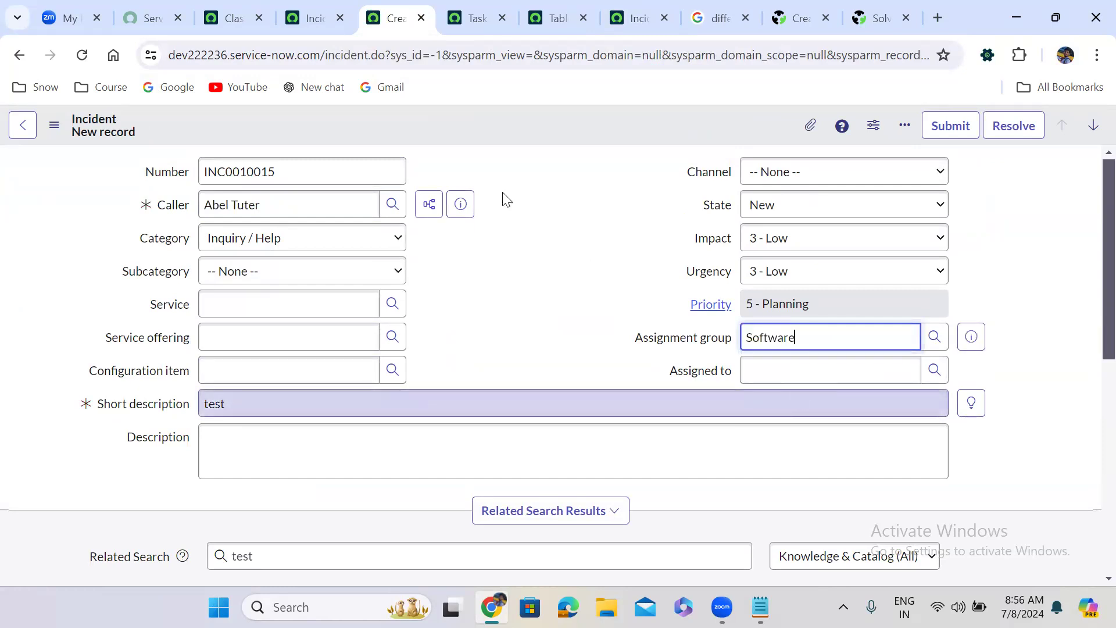
left_click(486, 121)
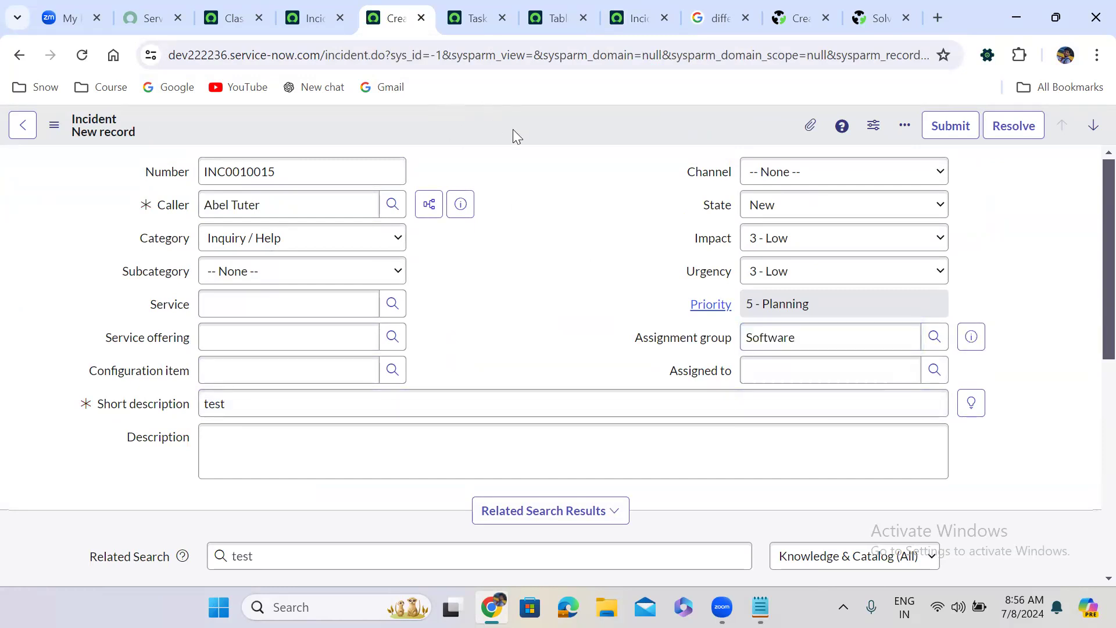
right_click(512, 129)
left_click(540, 143)
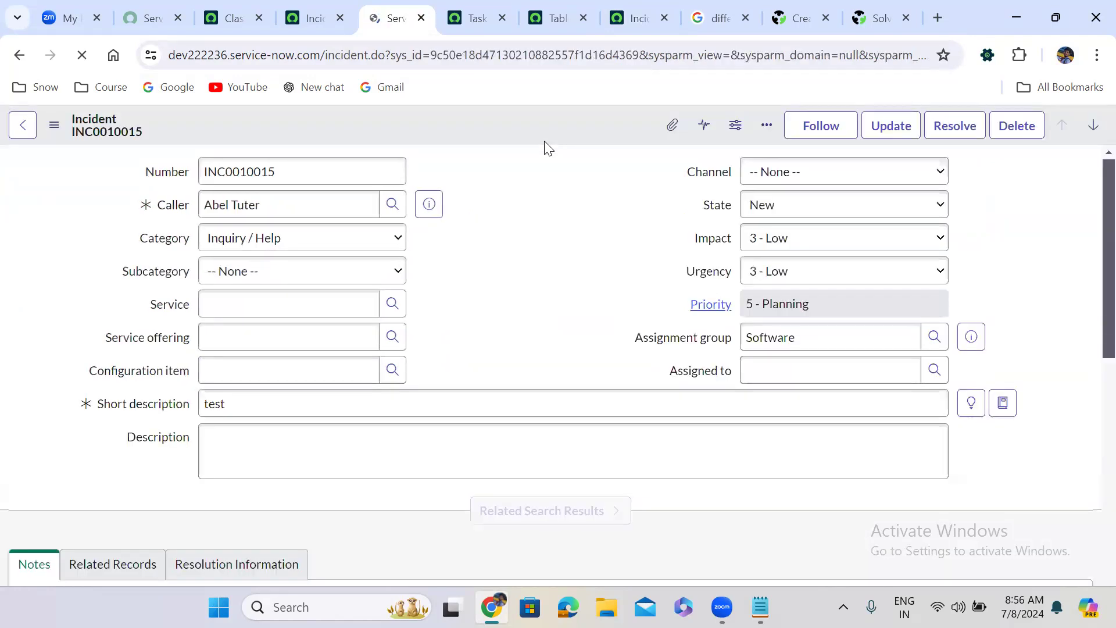
left_click(479, 336)
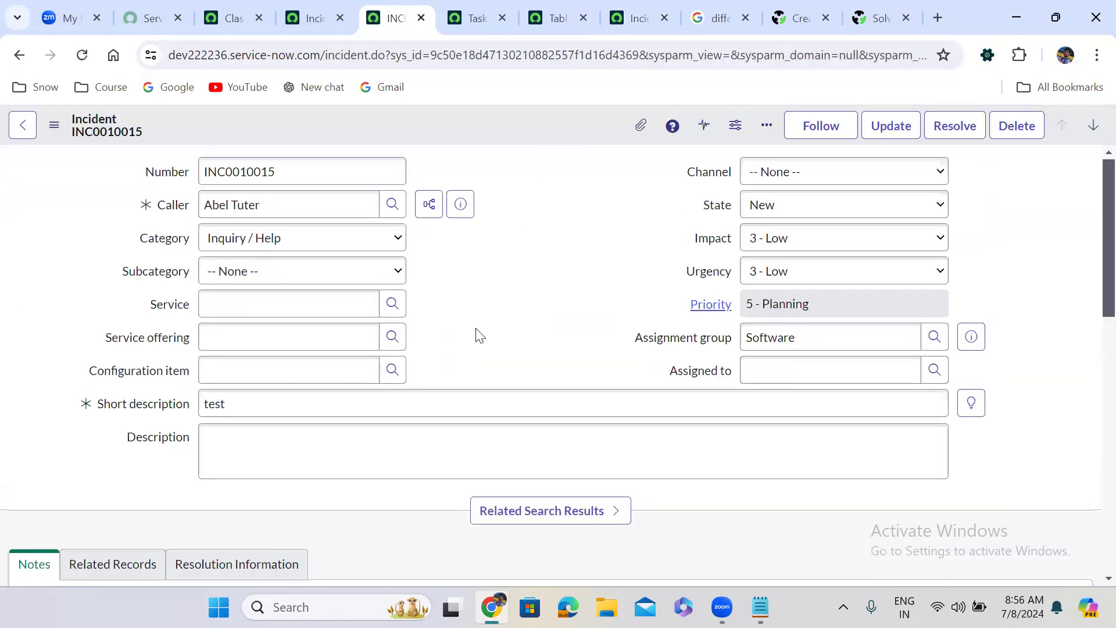
scroll(476, 328, "down", 10)
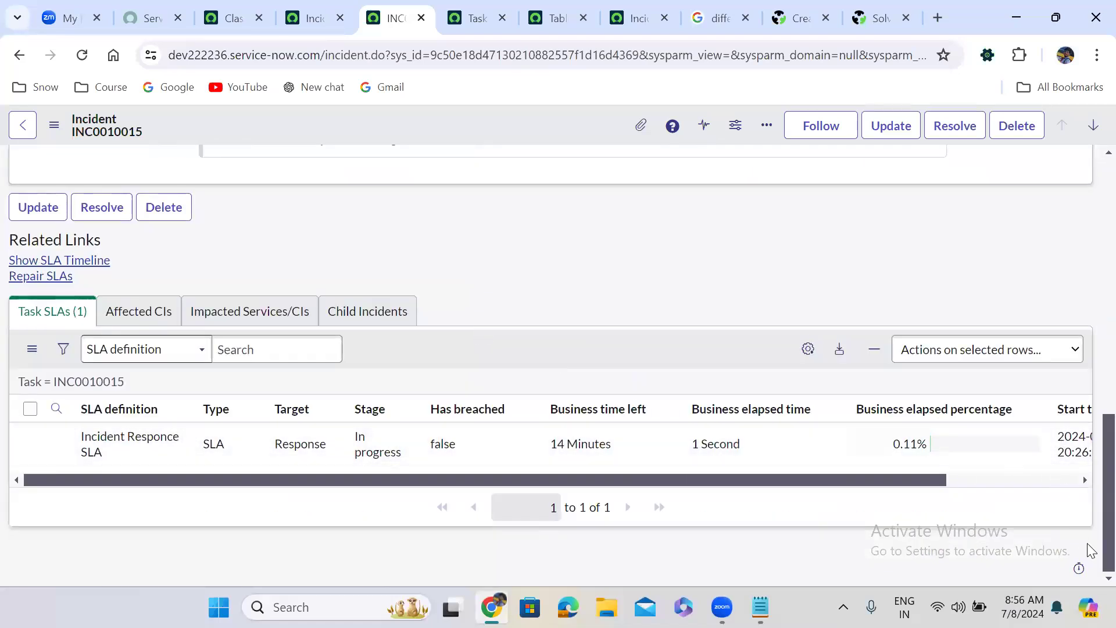
scroll(1089, 299, "up", 10)
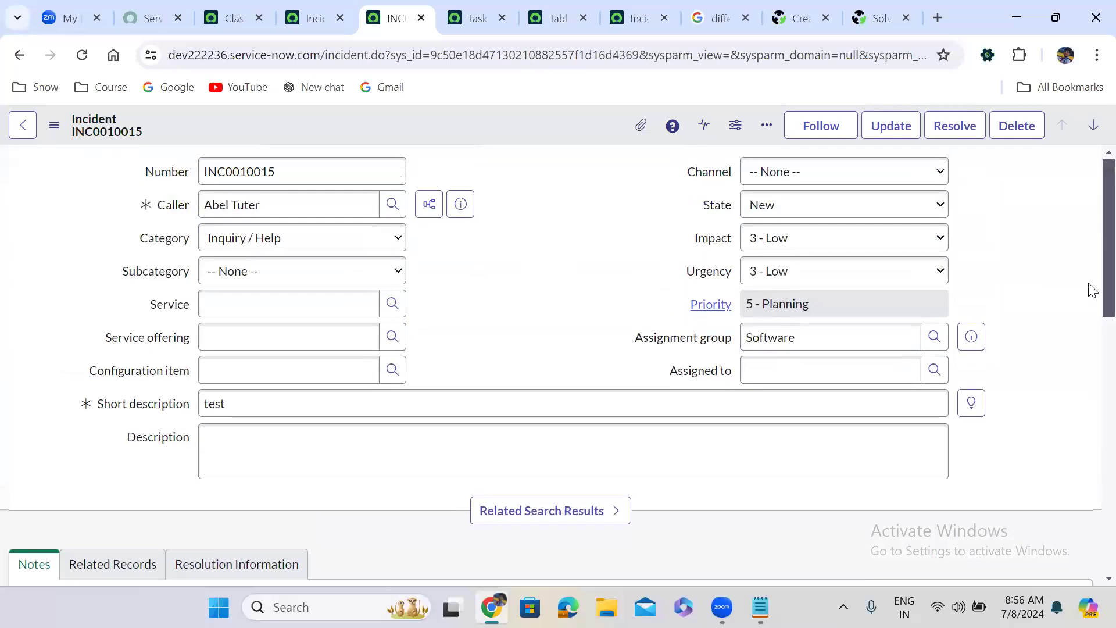
Assign the incident to a member of the Software group, save it, and check the stages of its task SLAs
left_click(934, 370)
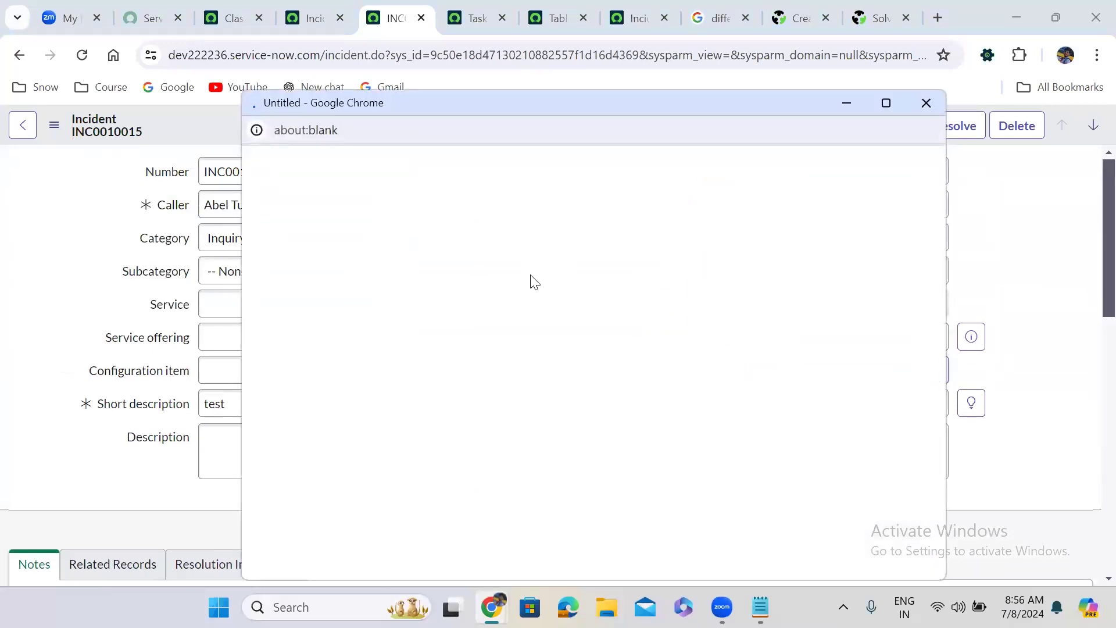
left_click(335, 339)
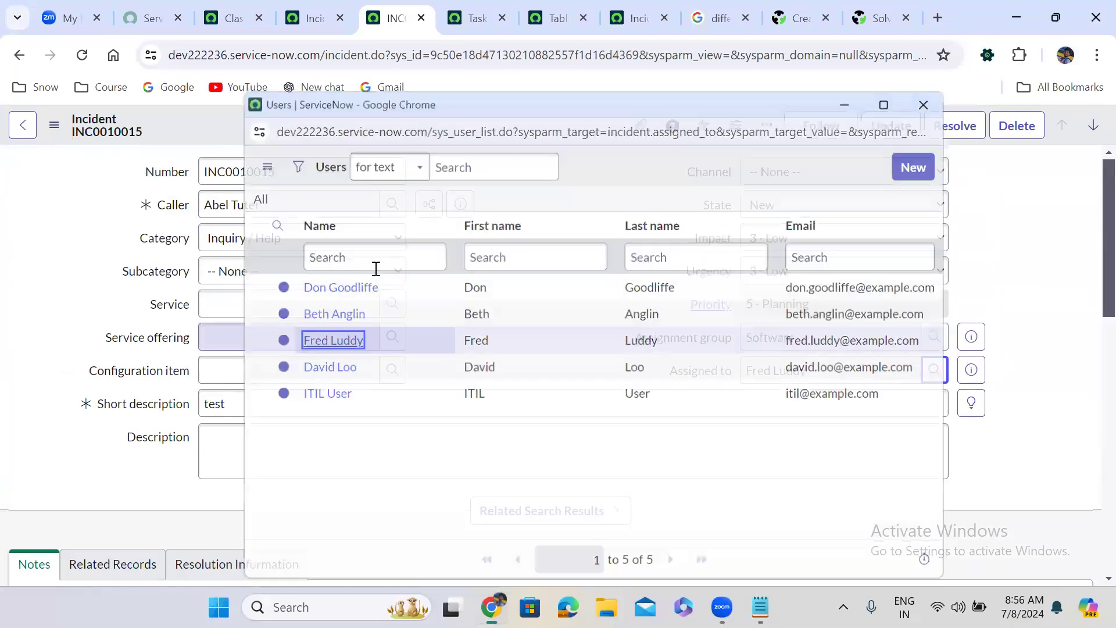
right_click(458, 118)
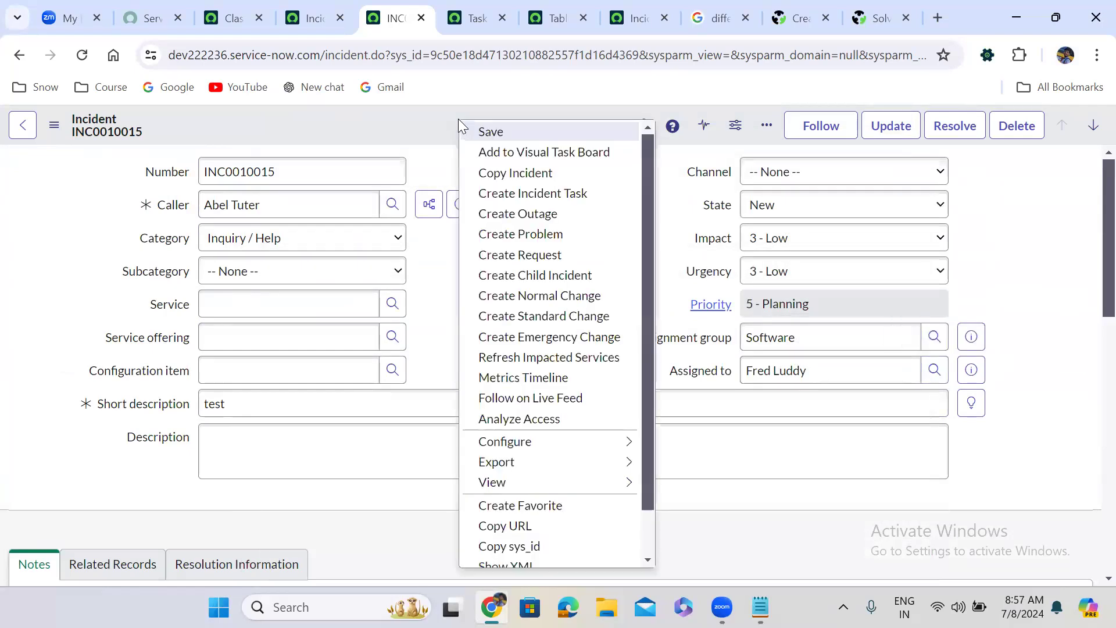
left_click(501, 131)
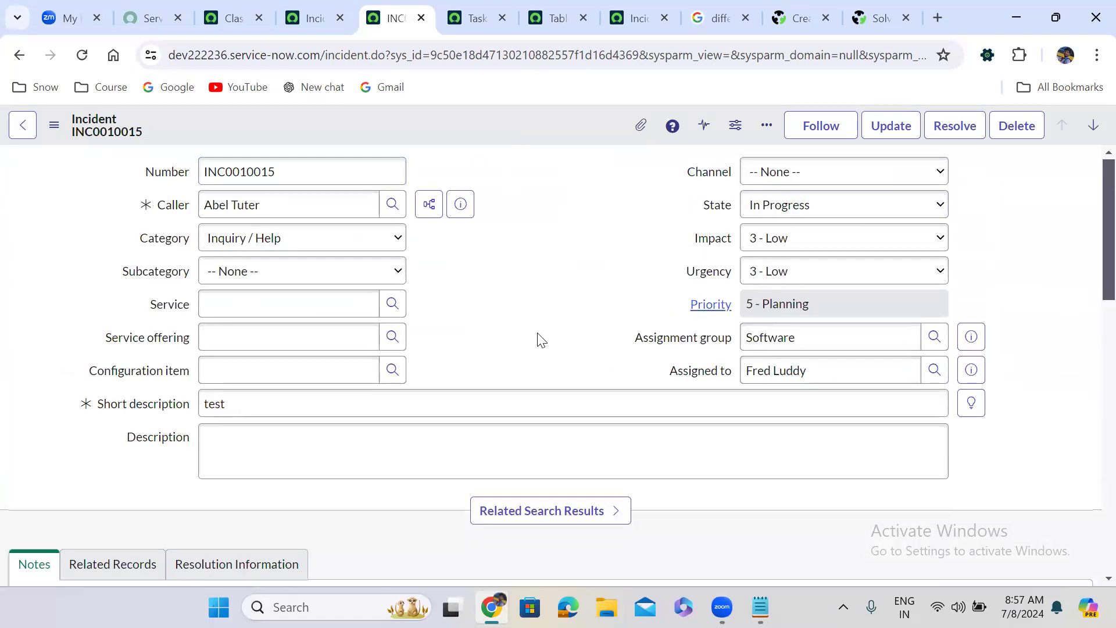
scroll(540, 339, "down", 15)
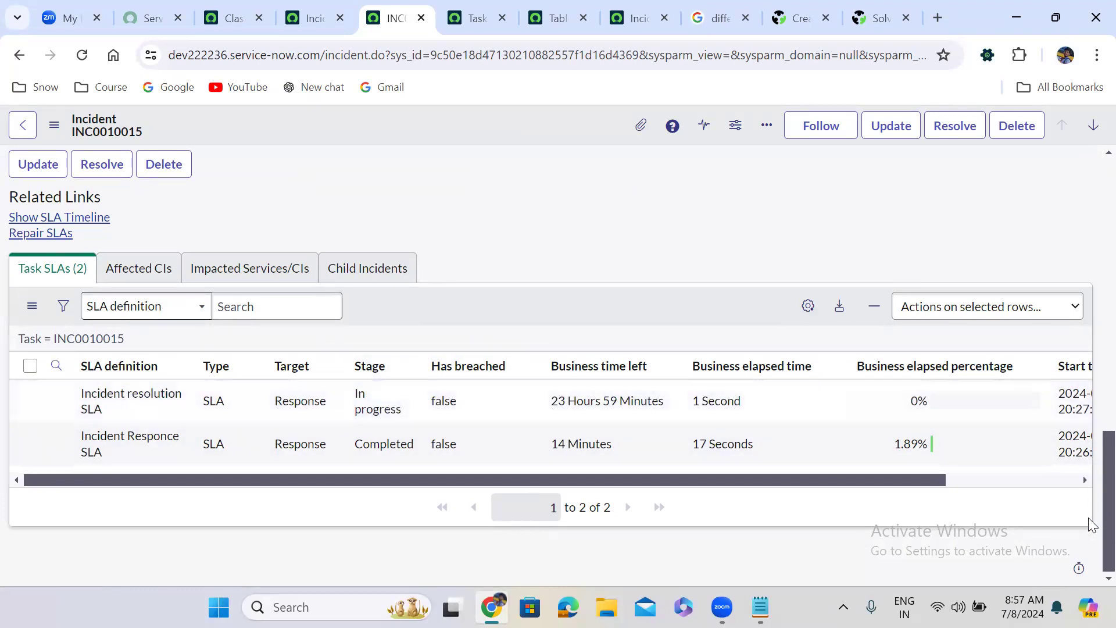
scroll(1089, 169, "up", 15)
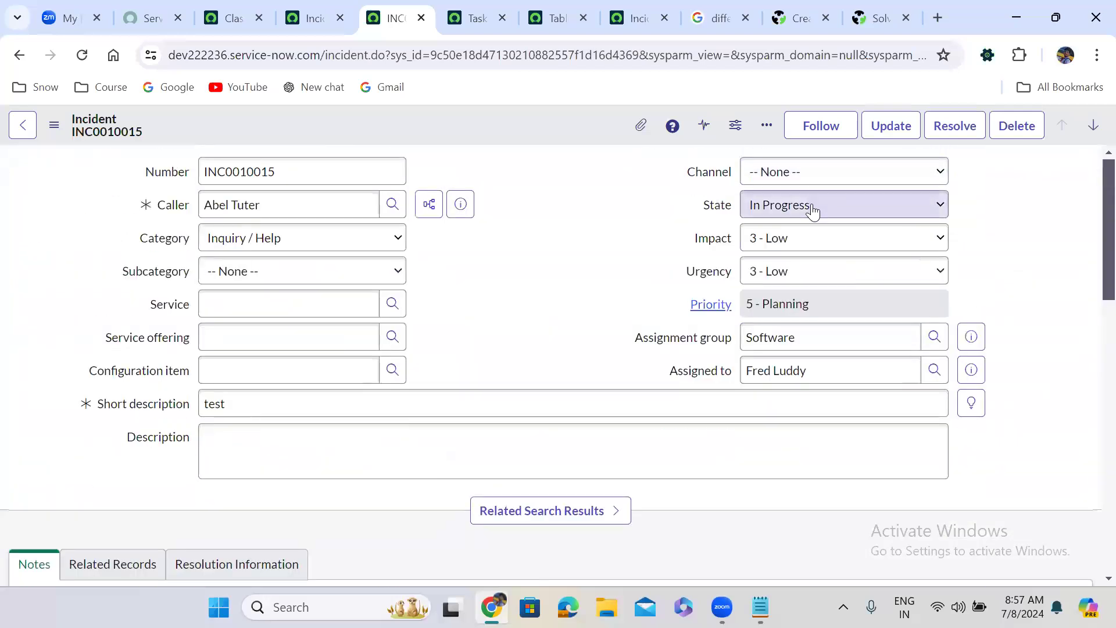
Set the incident's state to On Hold with the on hold reason Awaiting Caller, and try to save it
left_click(811, 212)
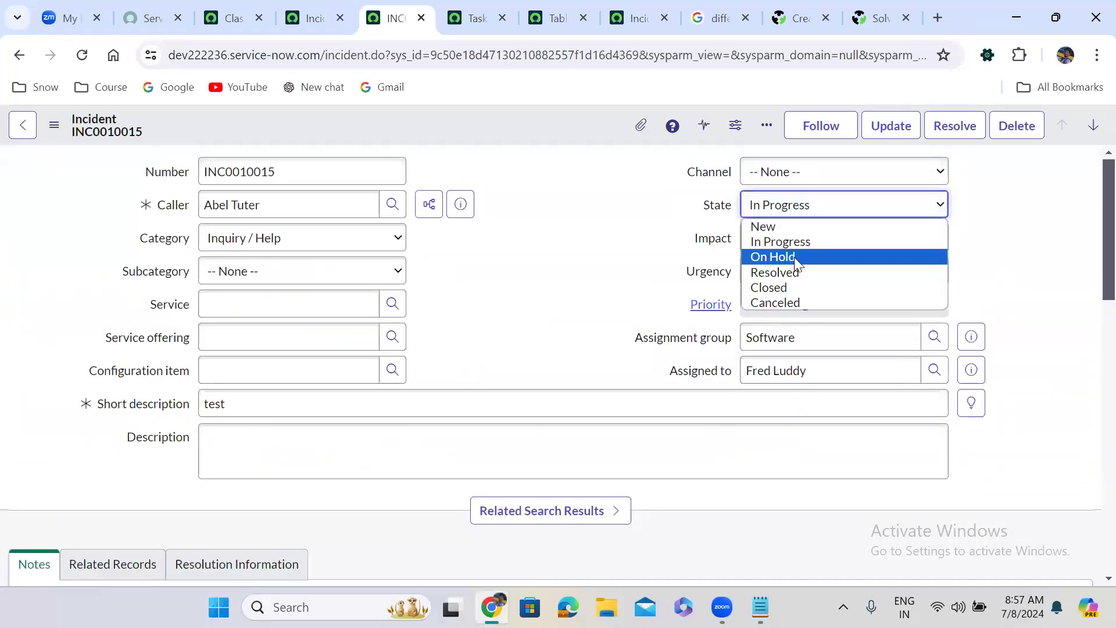
left_click(795, 257)
left_click(794, 239)
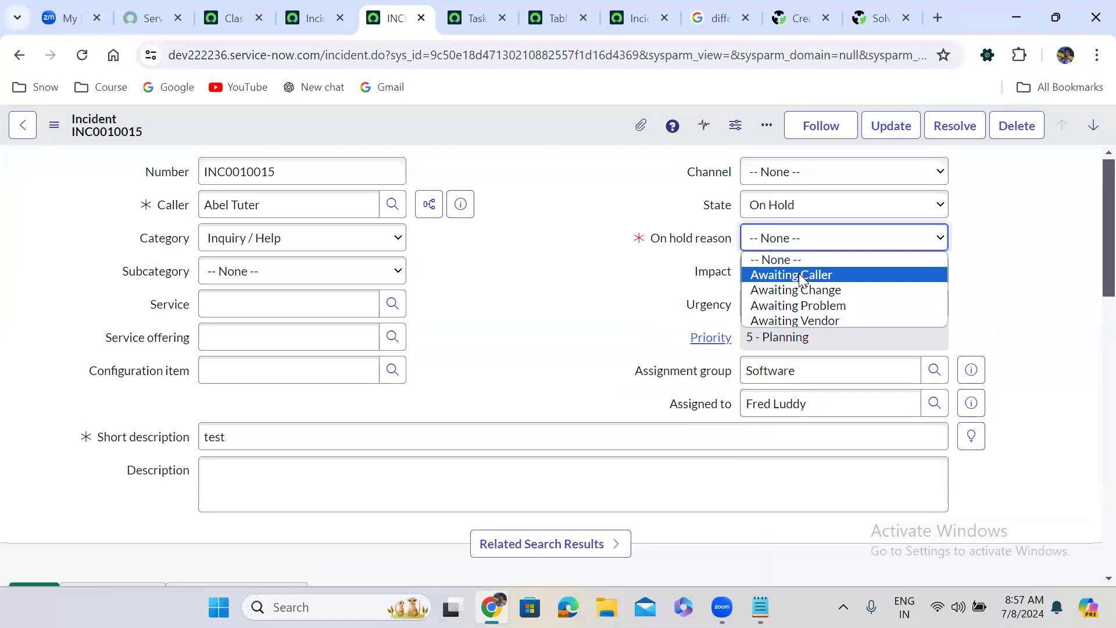
left_click(799, 273)
right_click(517, 125)
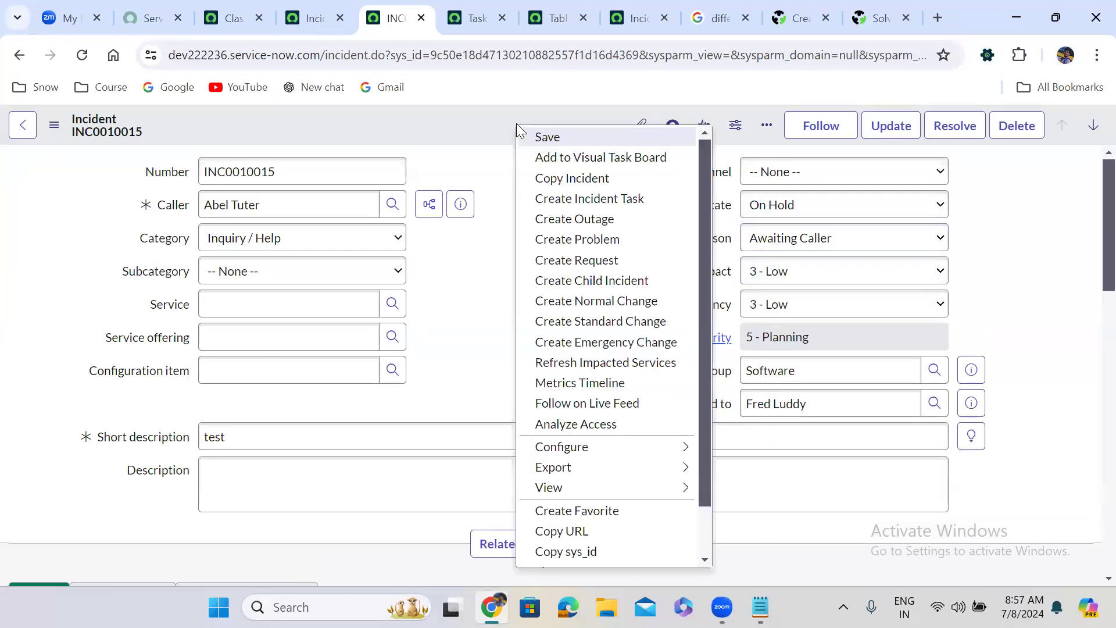
left_click(547, 137)
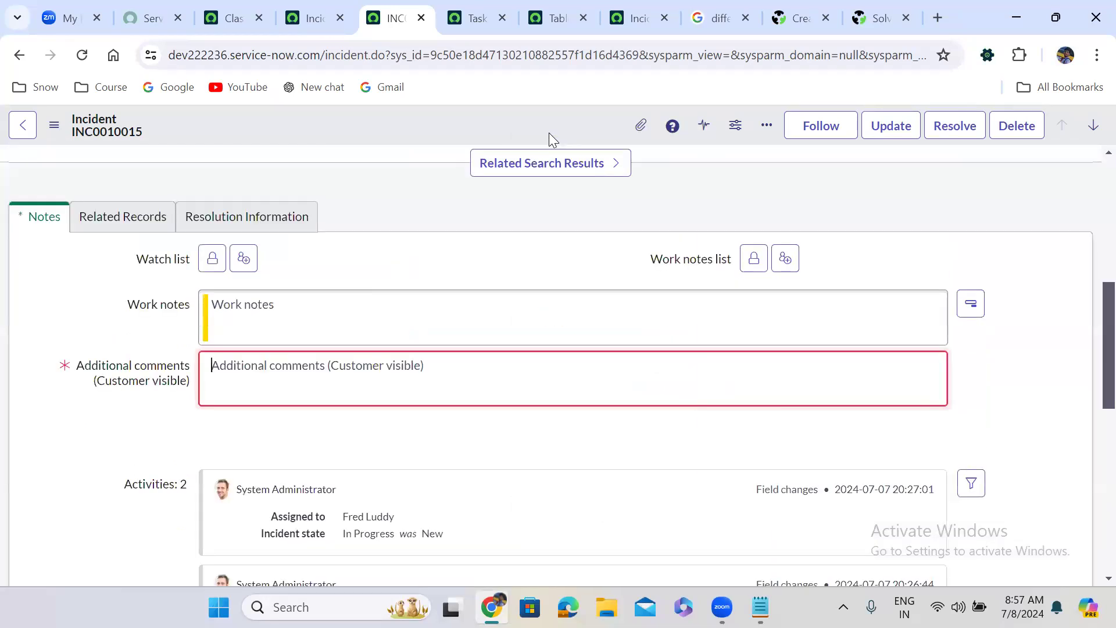
Enter test as the customer-visible additional comment, save the incident, and check the stage of its resolution SLA
type("test")
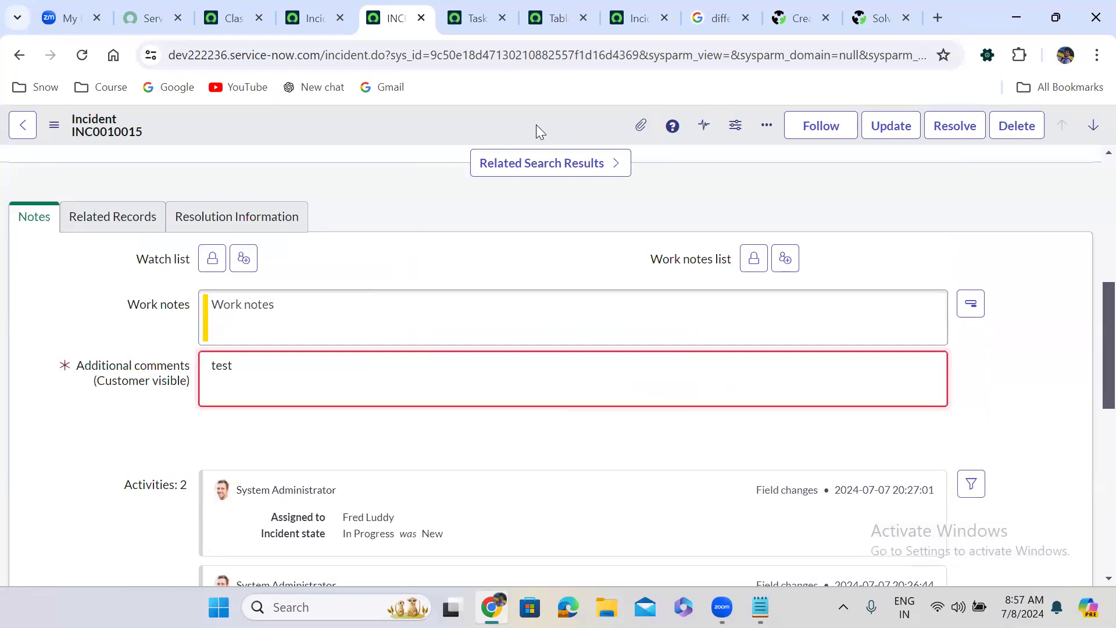
right_click(505, 118)
left_click(527, 126)
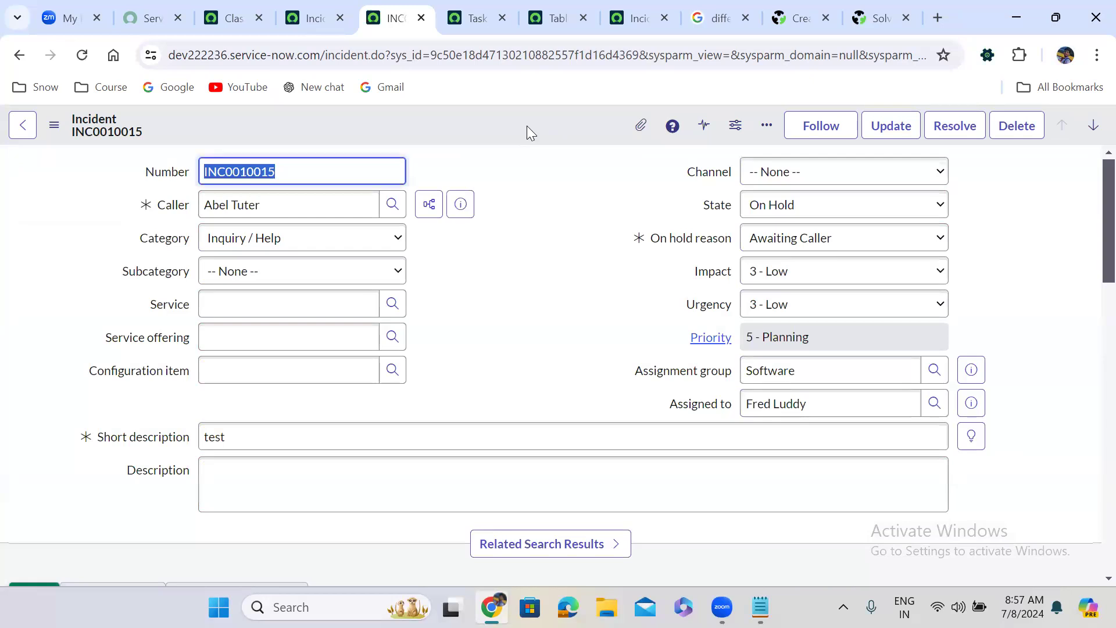
left_click(507, 332)
scroll(510, 336, "down", 4)
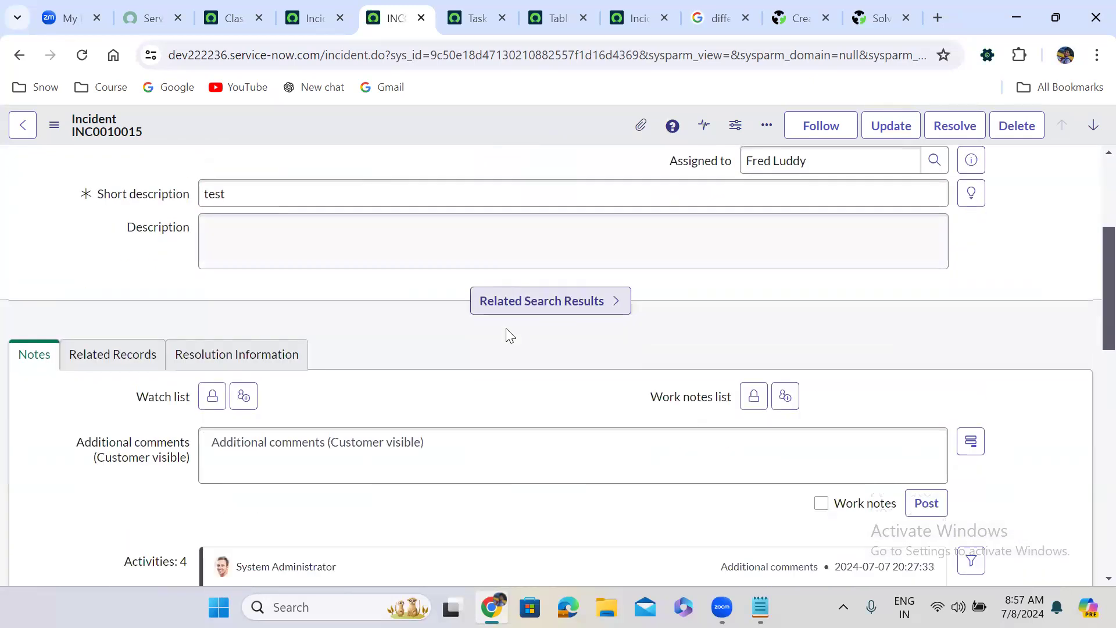
scroll(510, 336, "down", 13)
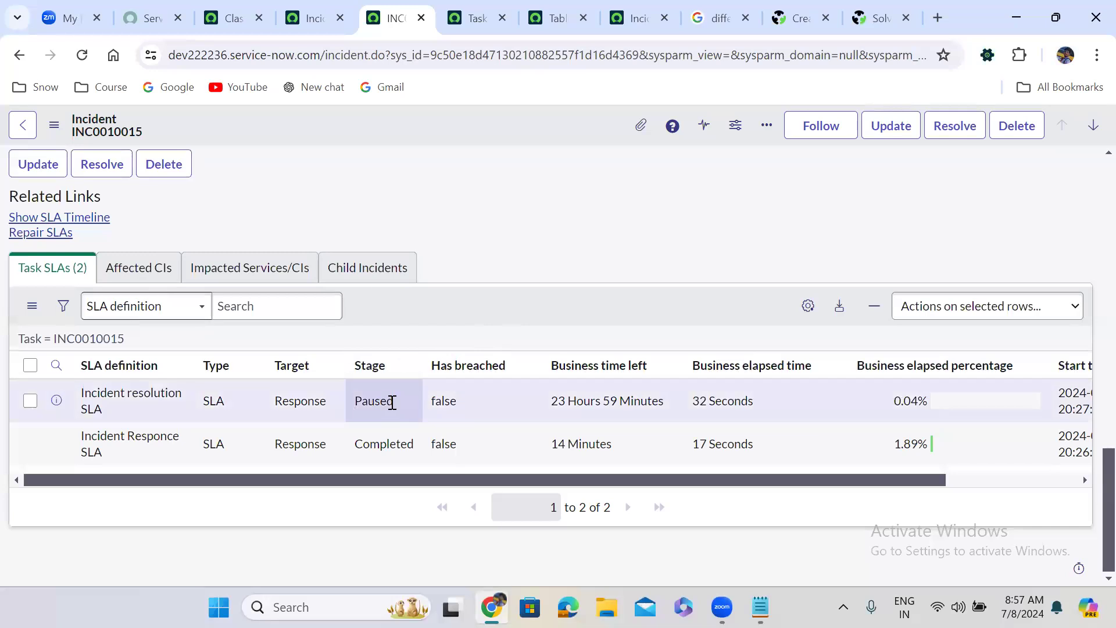
scroll(1088, 532, "up", 20)
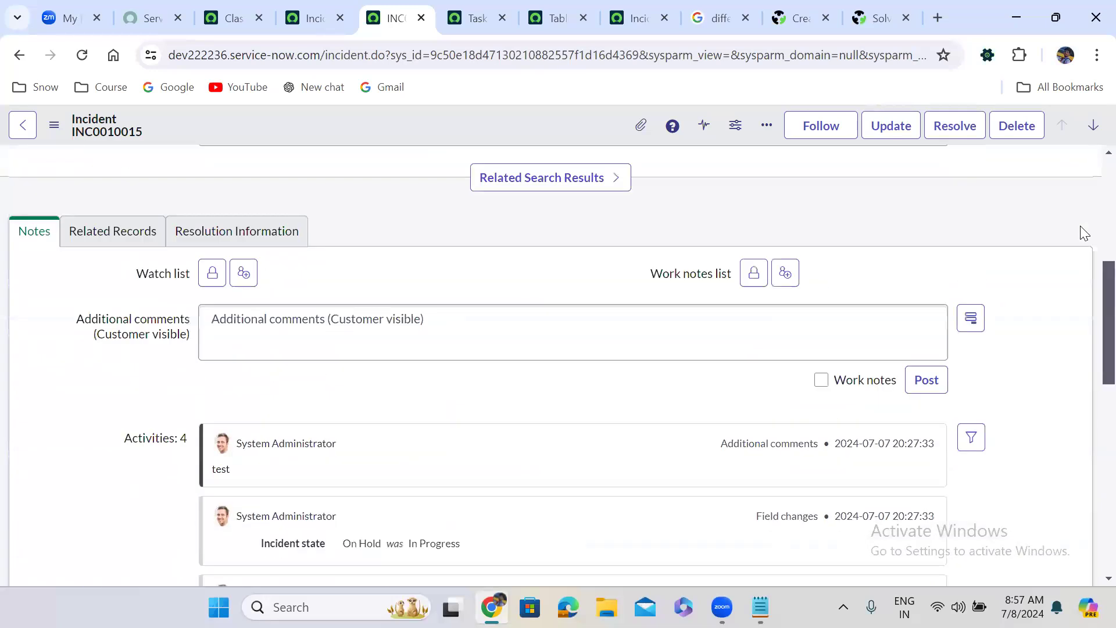
Set the incident's state back to In Progress, save it, and check the stage of its resolution SLA
left_click(777, 209)
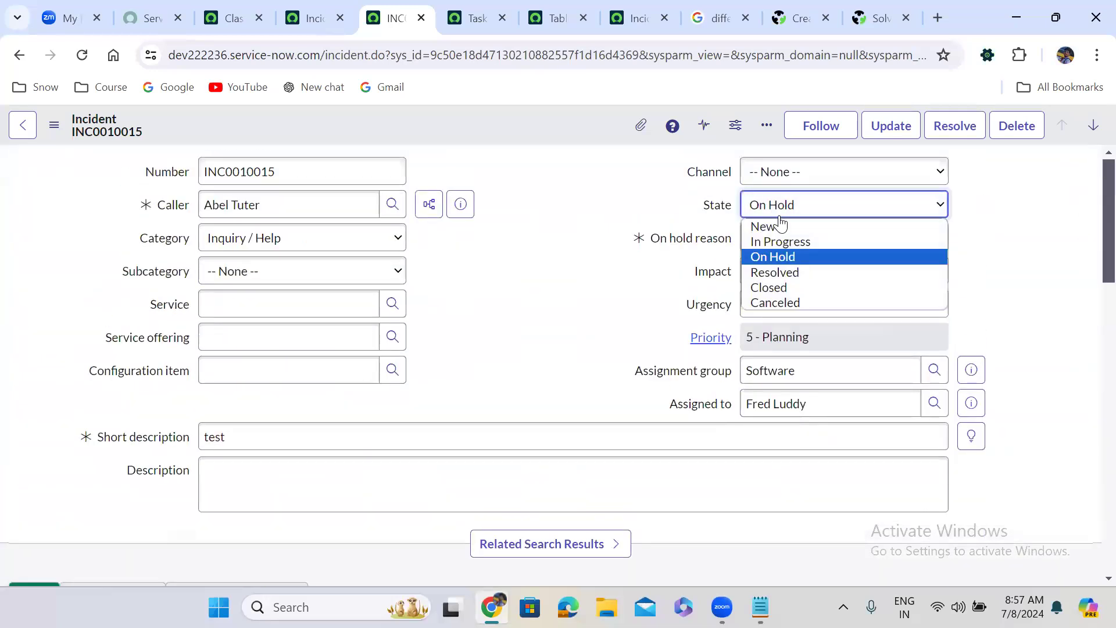
left_click(790, 240)
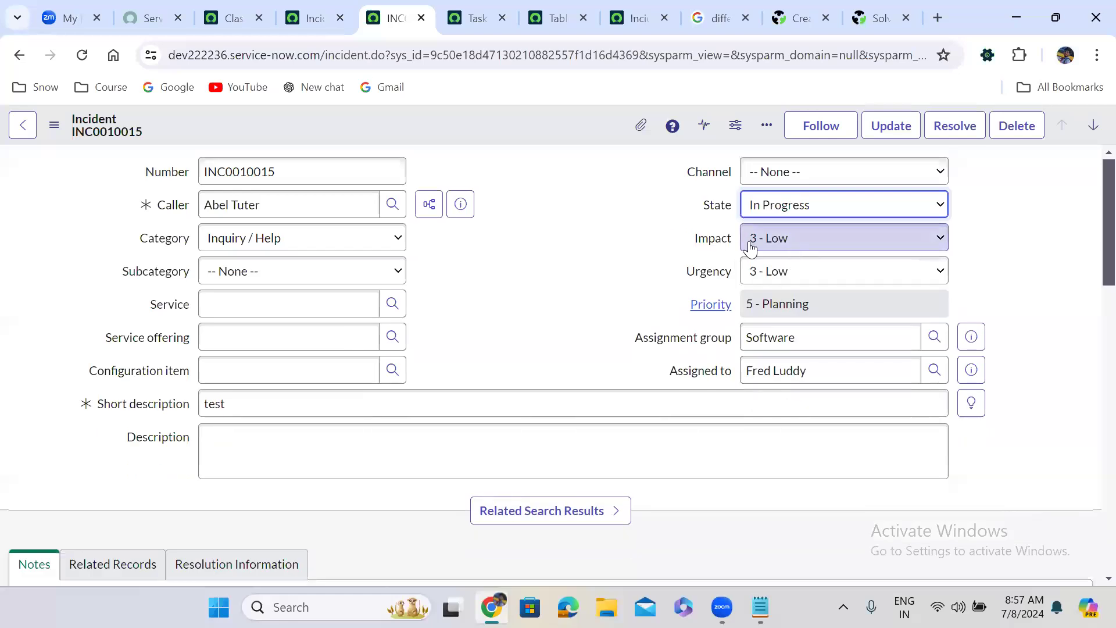
right_click(495, 119)
left_click(537, 133)
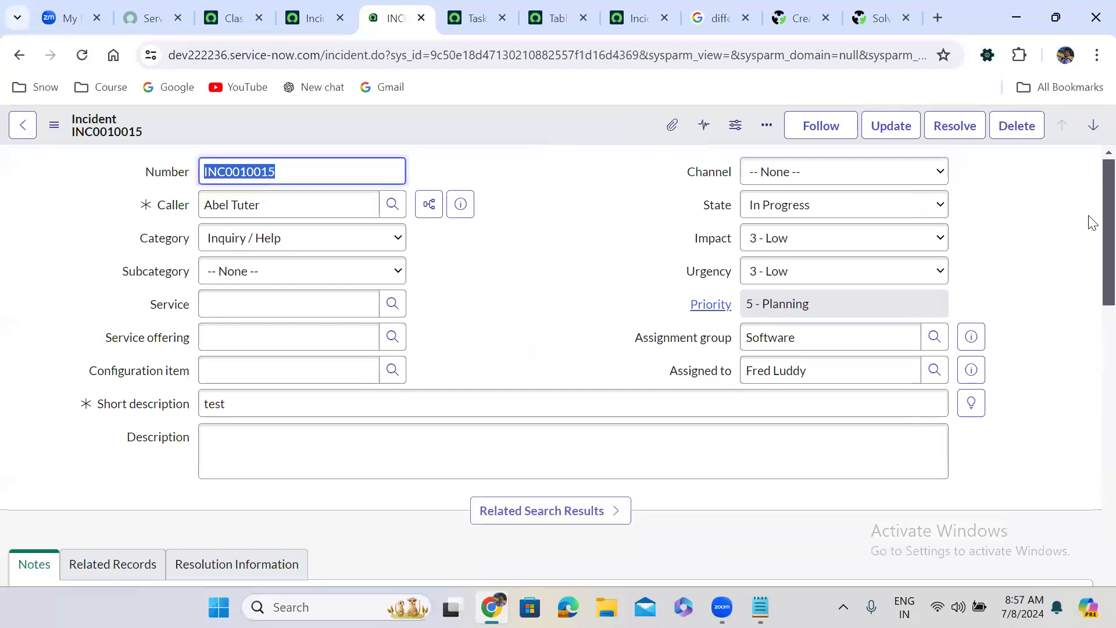
scroll(1092, 199, "down", 20)
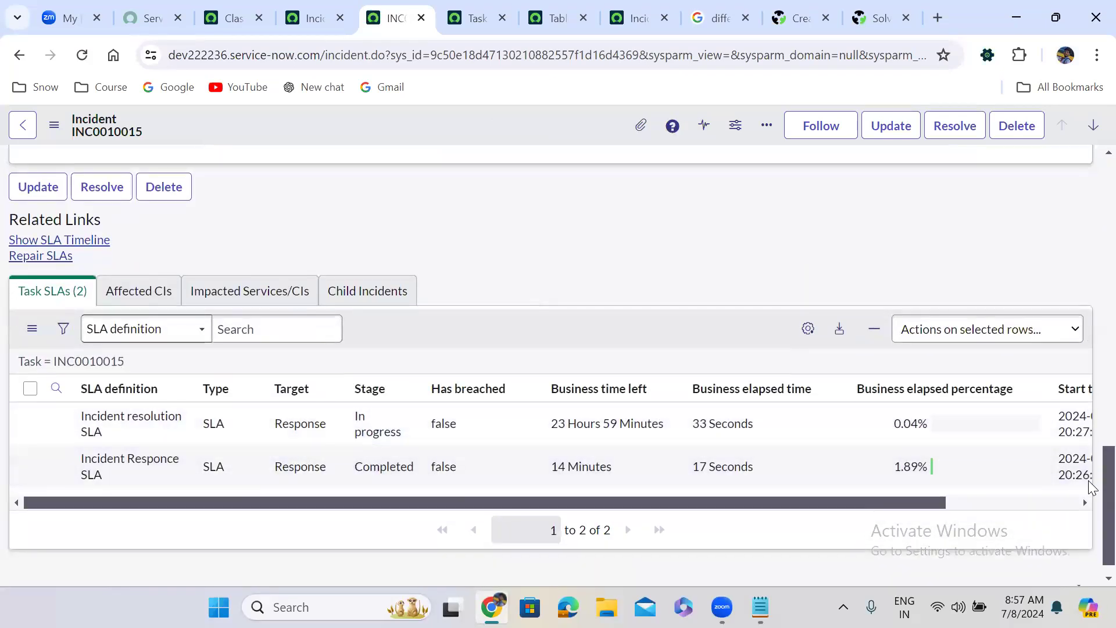
scroll(1089, 527, "up", 20)
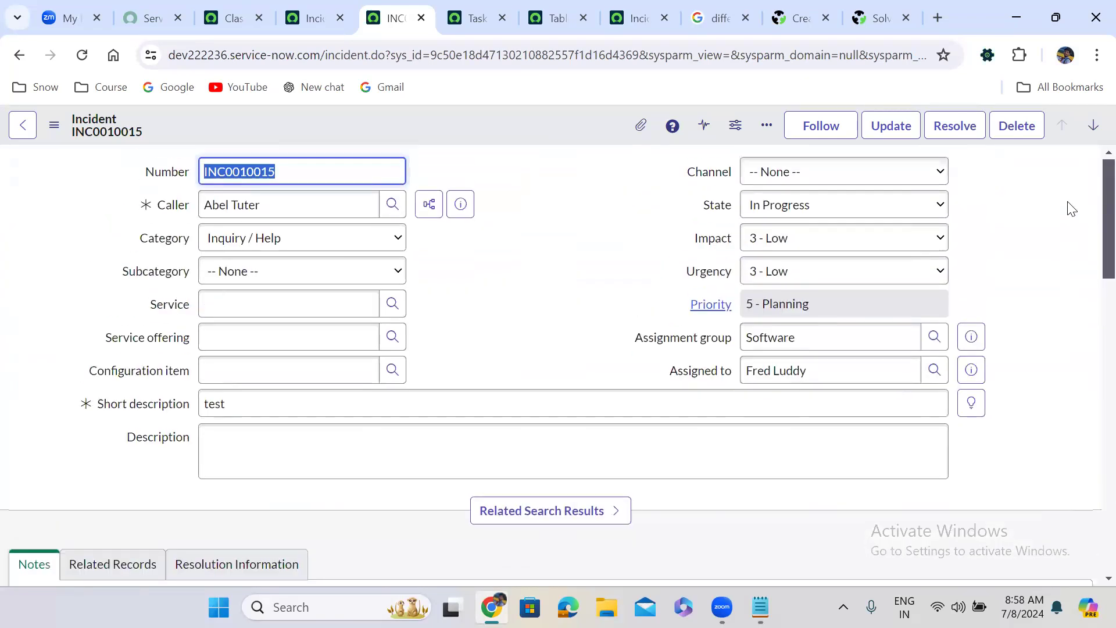
Change the assignment group to Application Development, save the incident, and check its task SLAs for the reset
double_click(813, 337)
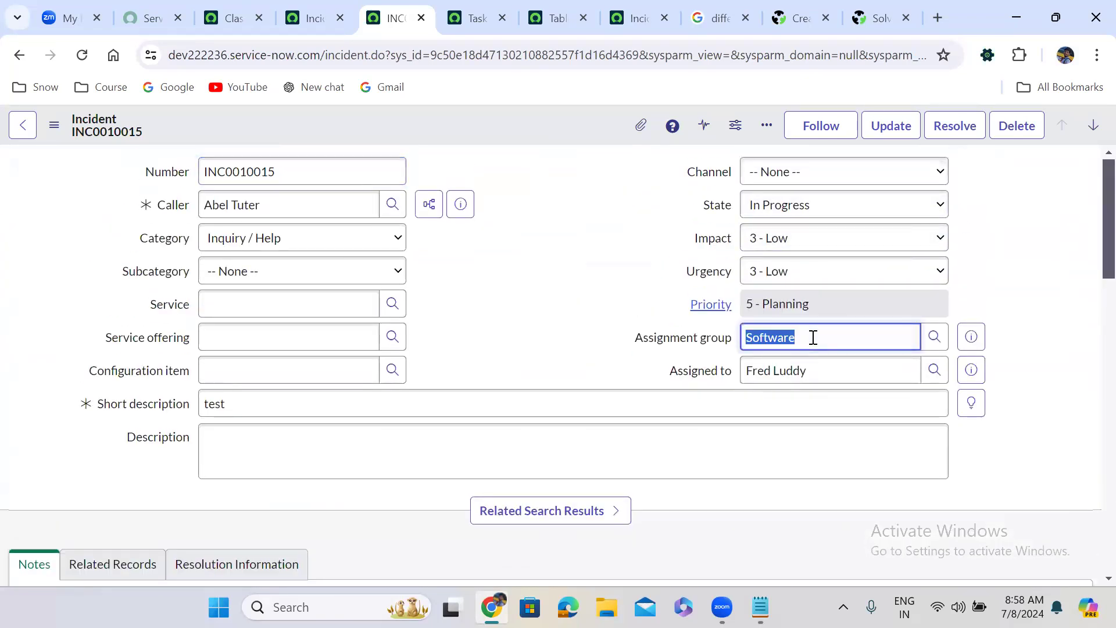
type("*")
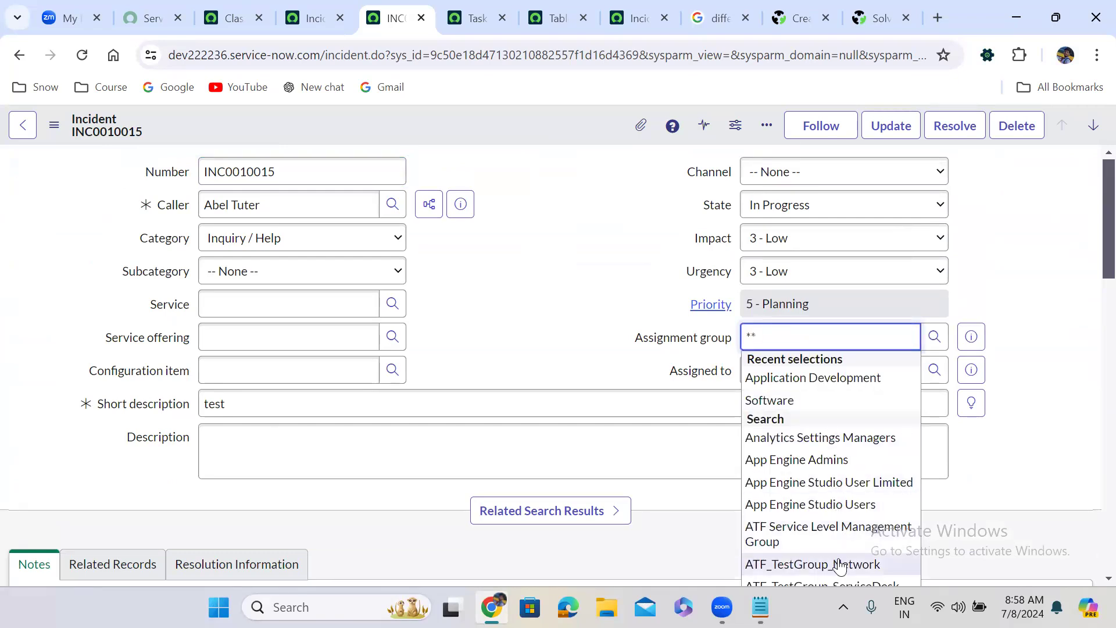
left_click(845, 378)
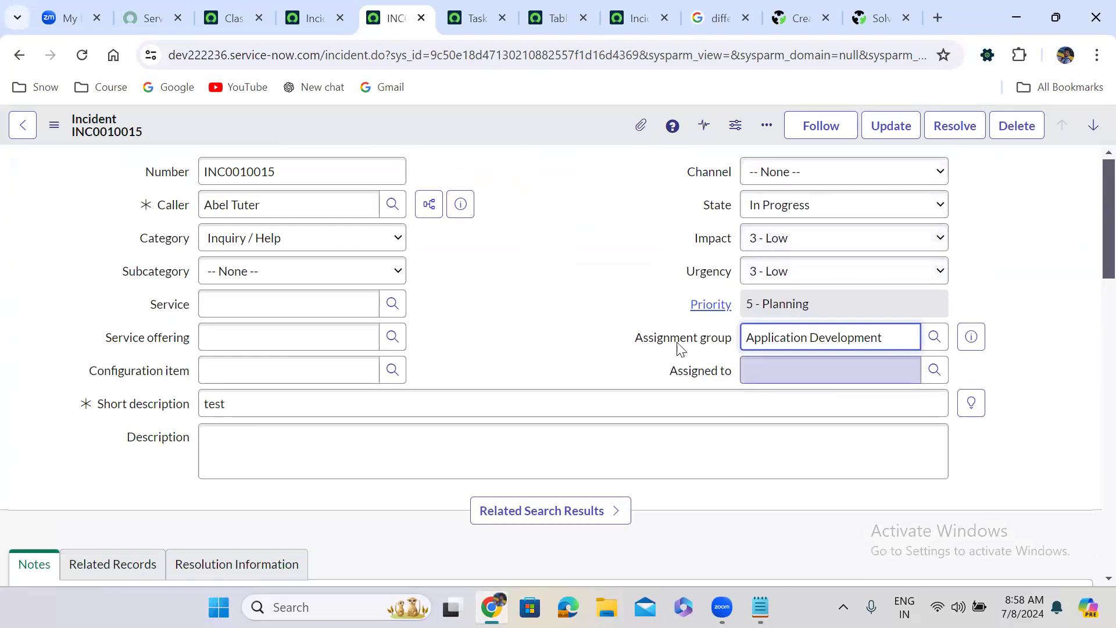
right_click(494, 116)
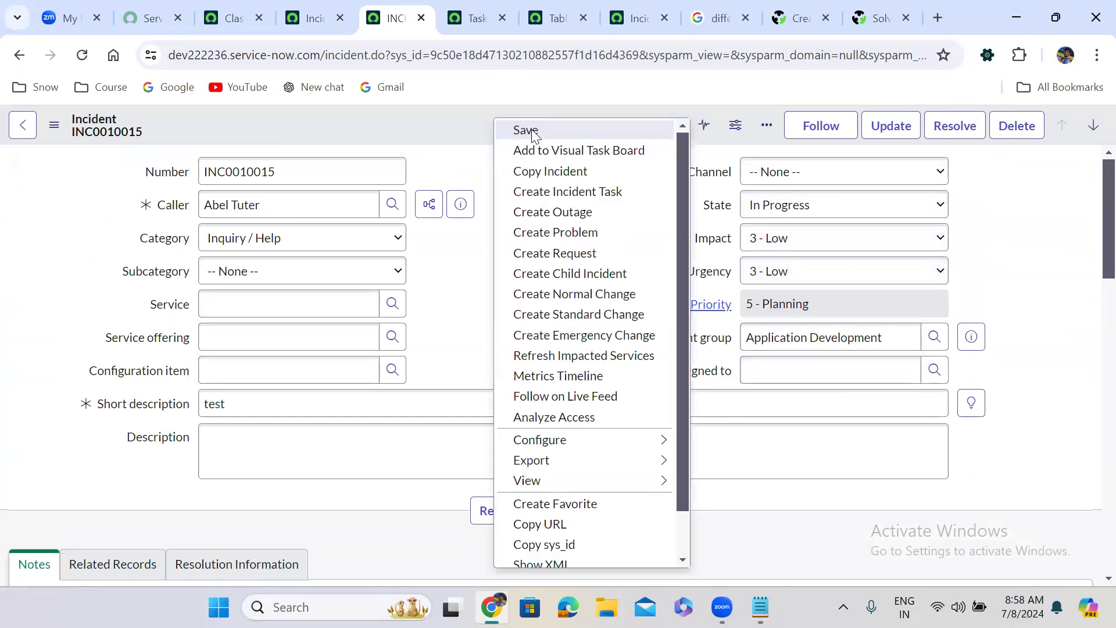
left_click(533, 131)
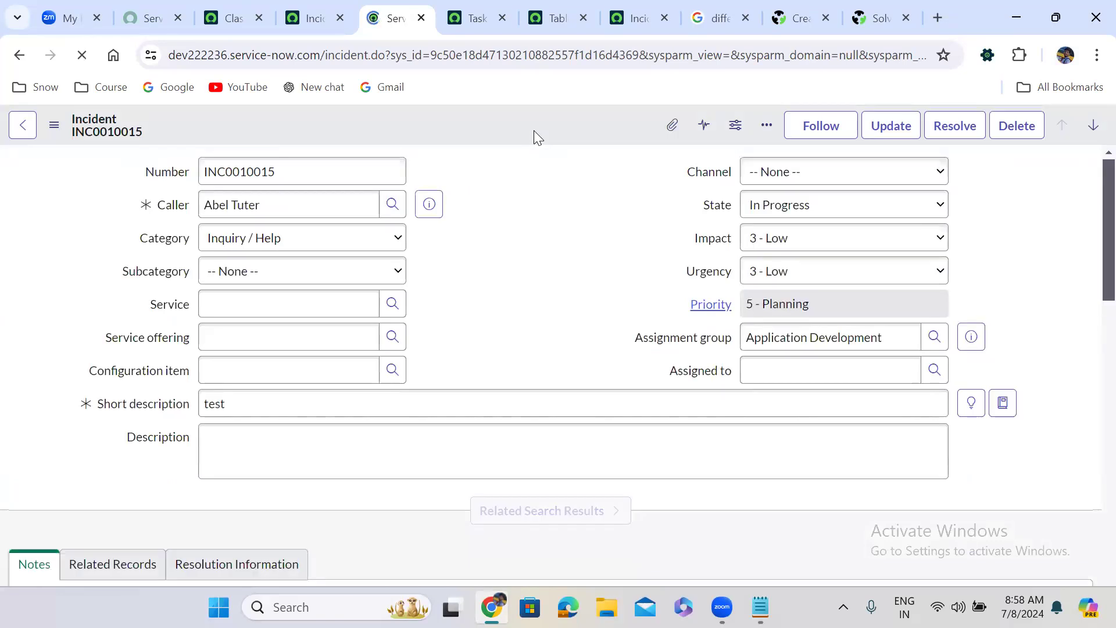
scroll(534, 319, "down", 10)
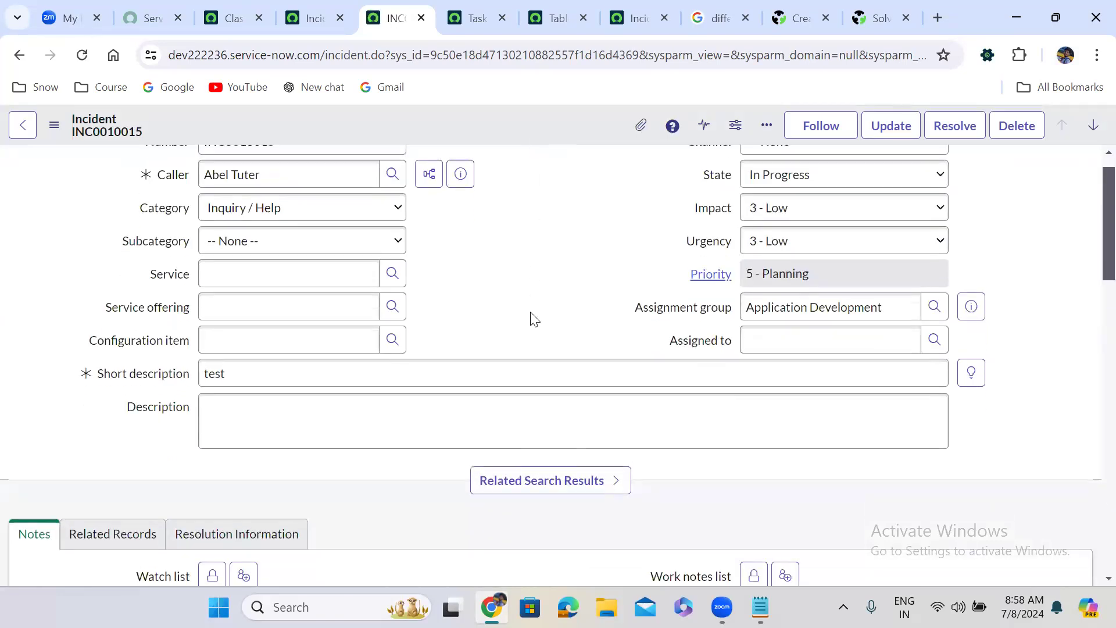
scroll(534, 319, "down", 10)
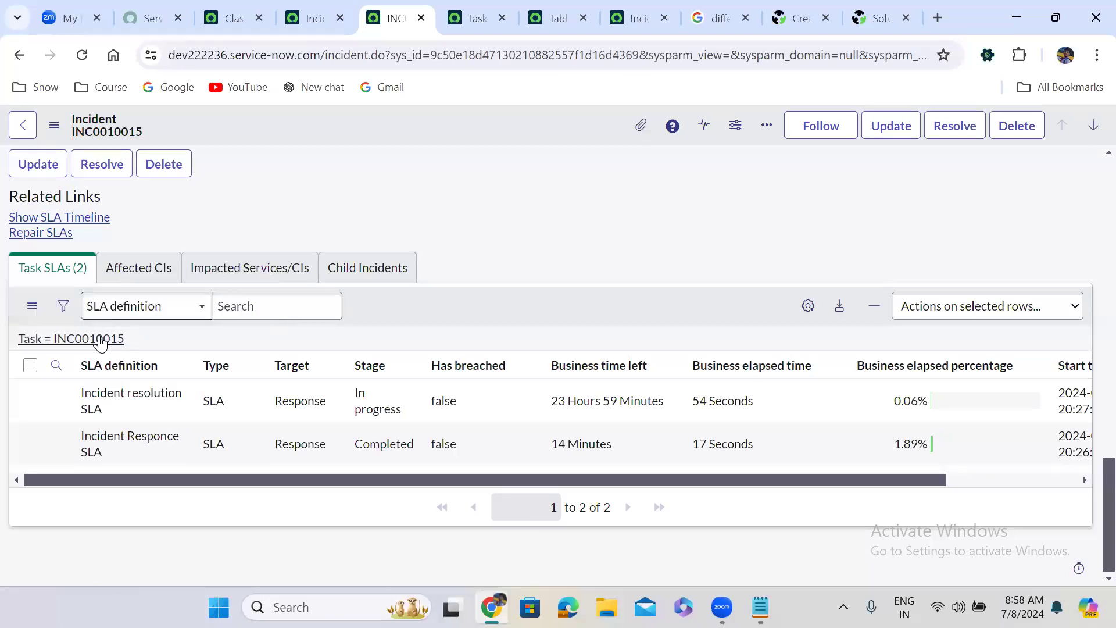
Reload the incident and check its task SLAs again for the reset of the resolution SLA
left_click(81, 56)
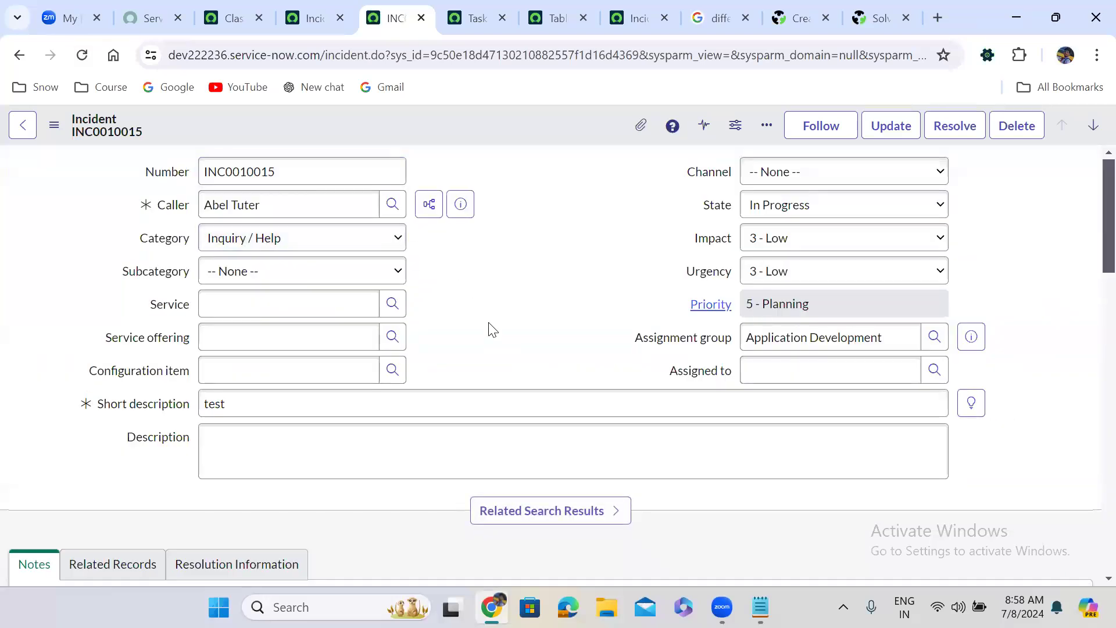
scroll(492, 329, "down", 15)
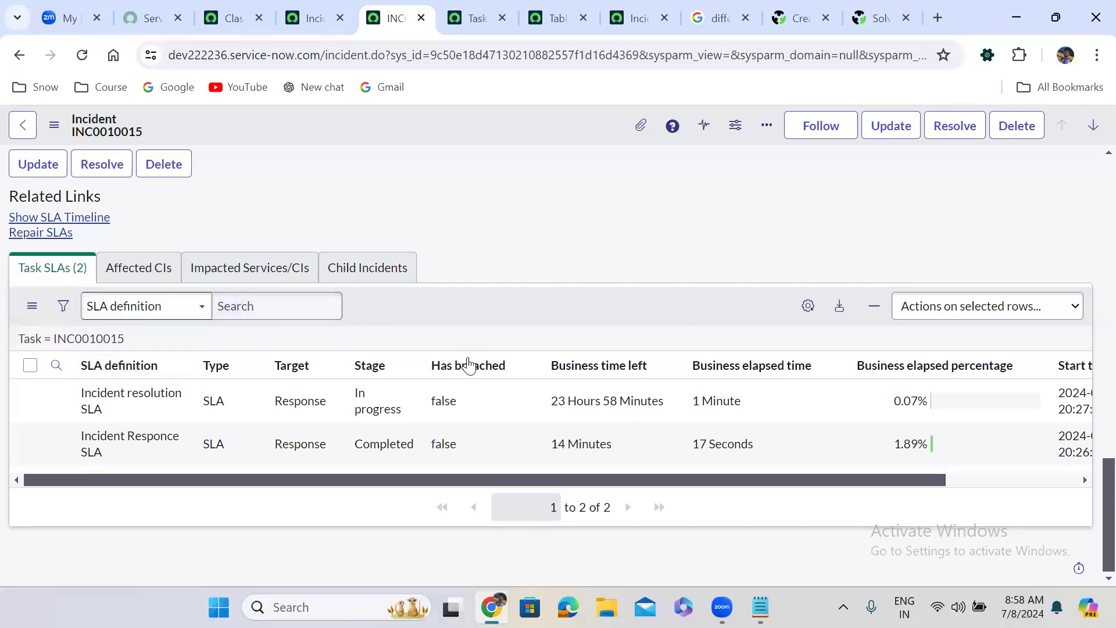
scroll(1091, 541, "up", 15)
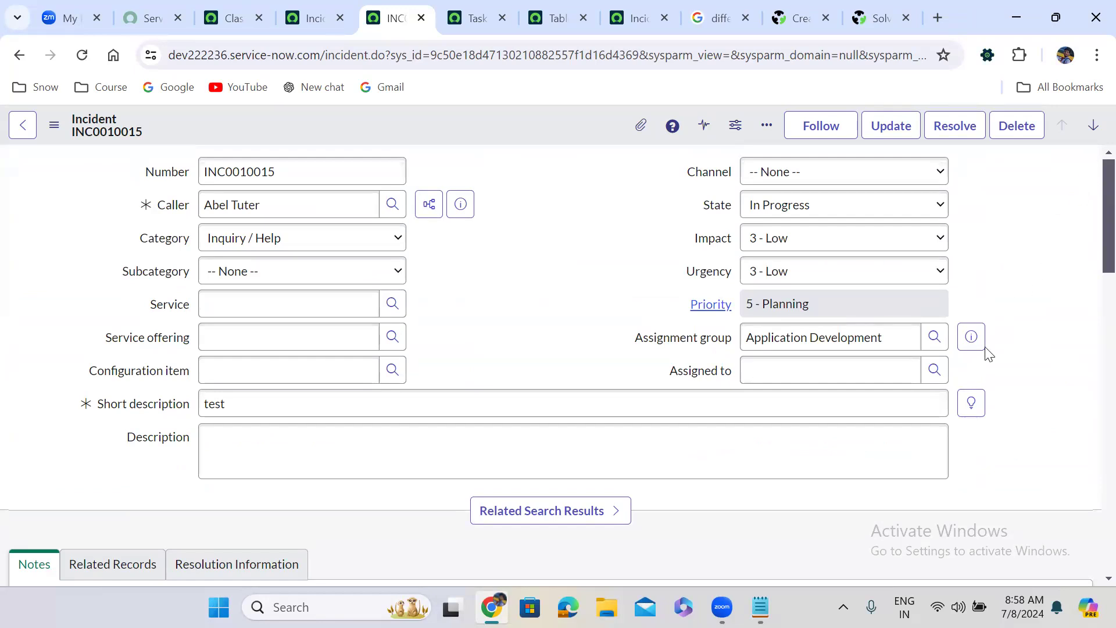
Assign the incident to a member of the Application Development group, save it, and check its task SLAs
left_click(934, 370)
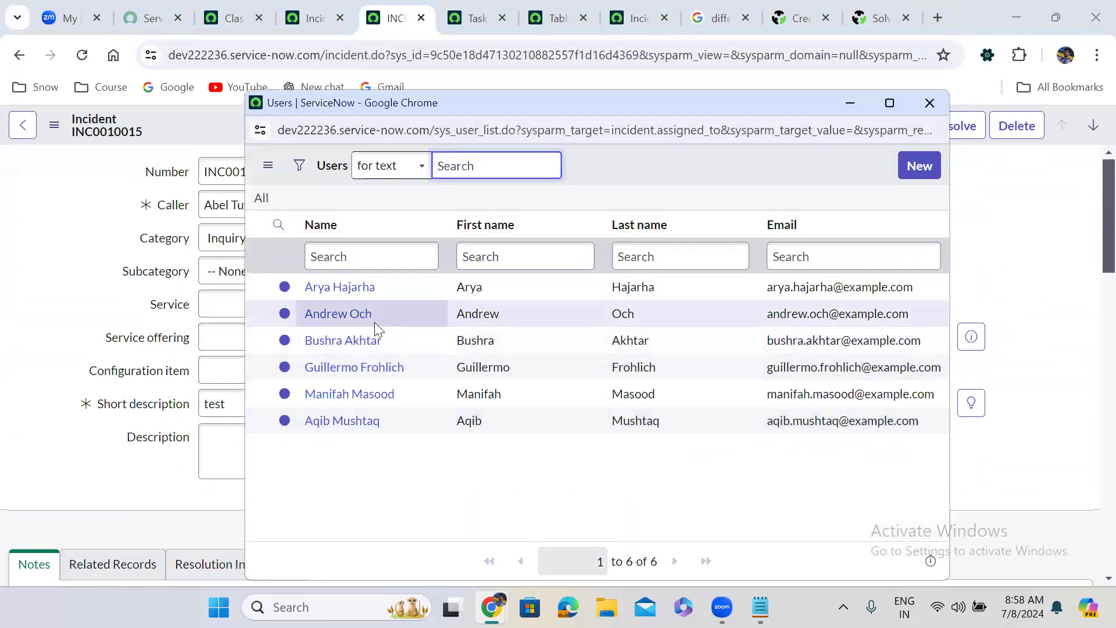
left_click(365, 318)
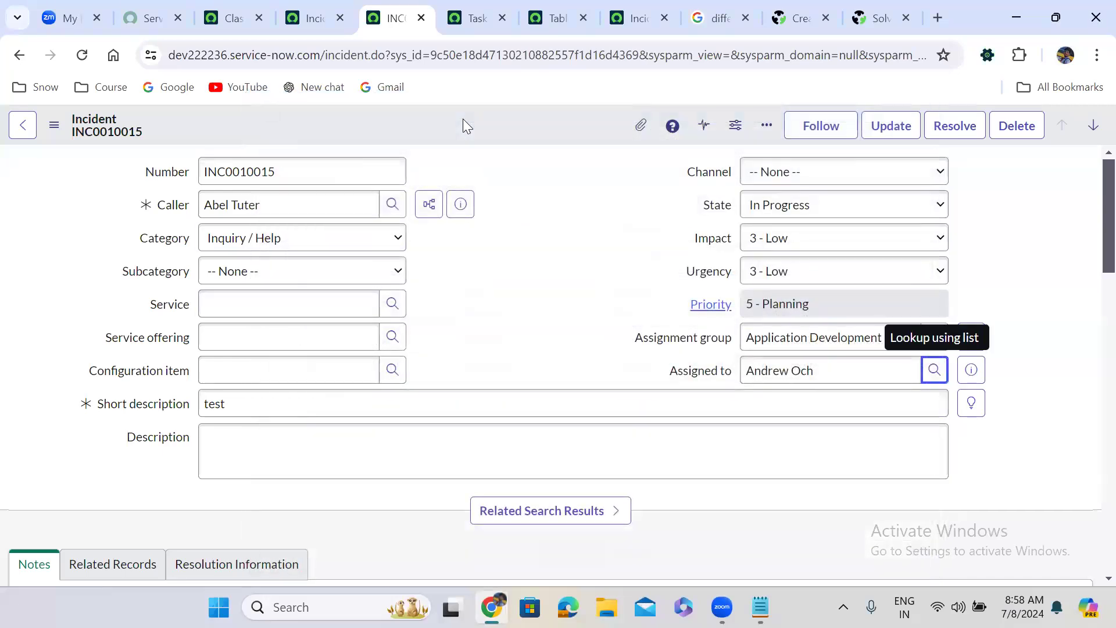
right_click(462, 119)
left_click(489, 124)
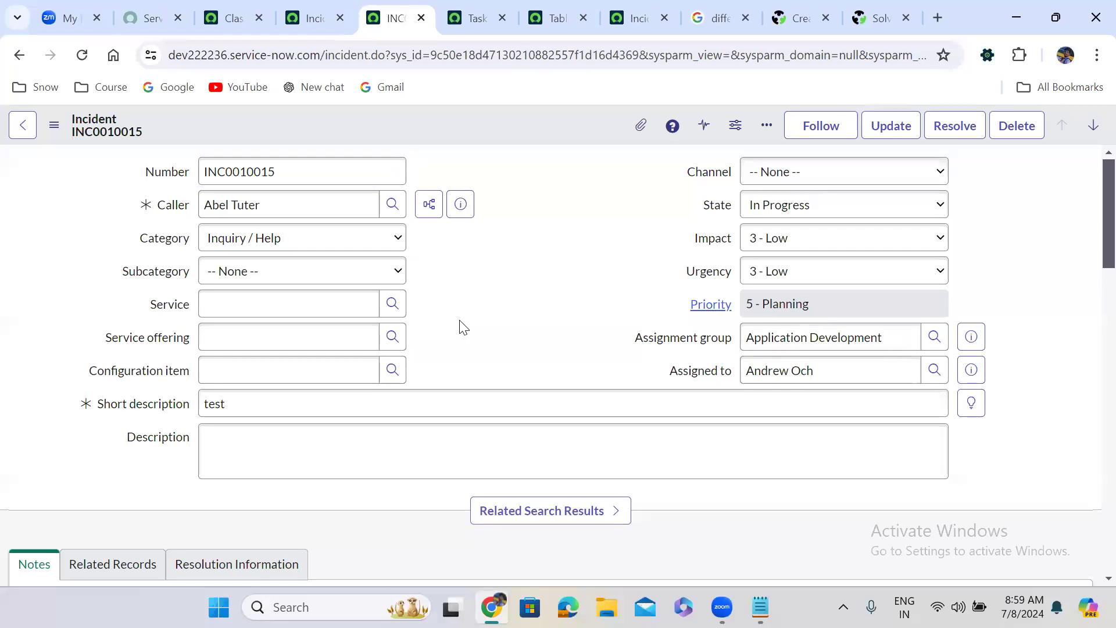
scroll(459, 327, "down", 1)
scroll(463, 327, "down", 15)
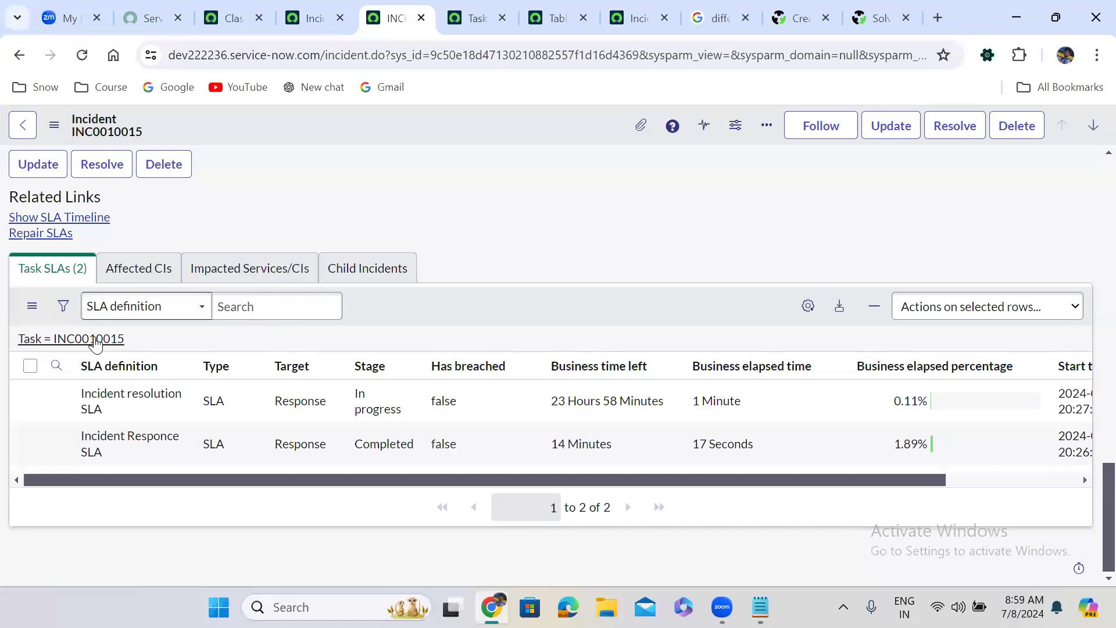
double_click(96, 343)
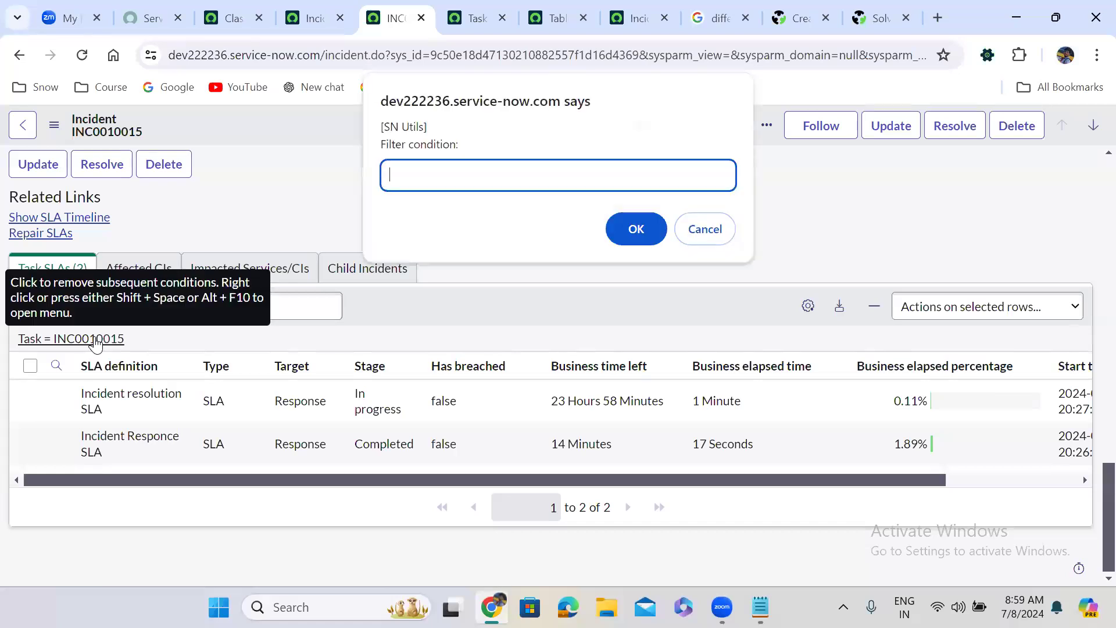
left_click(726, 227)
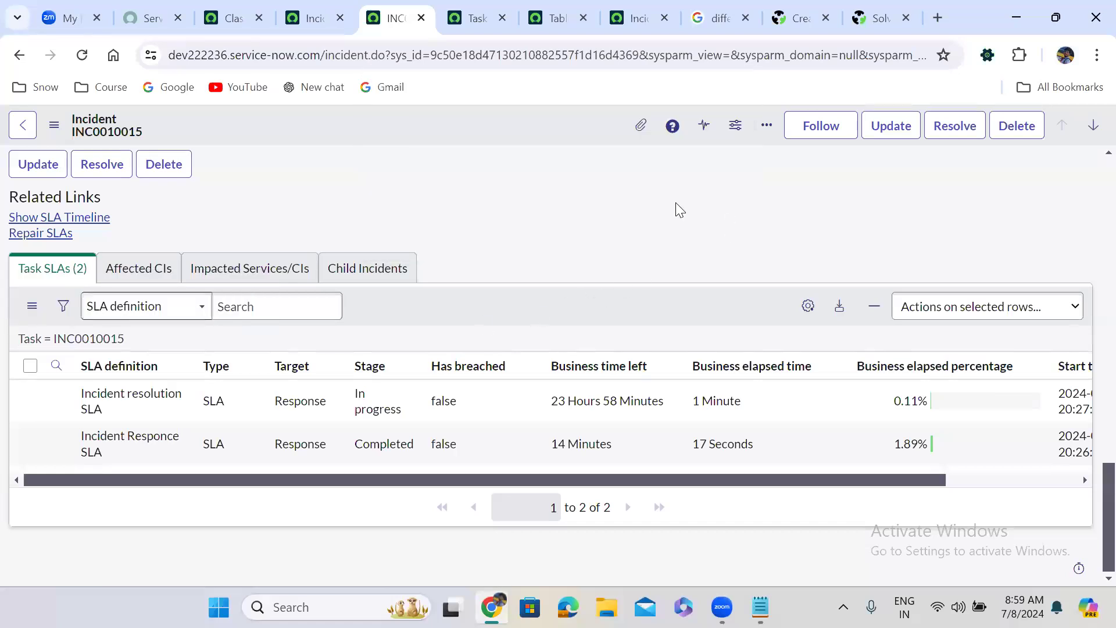
Repair the incident's SLAs, close the repair dialog, and check the stage of the resolution SLA
left_click(39, 238)
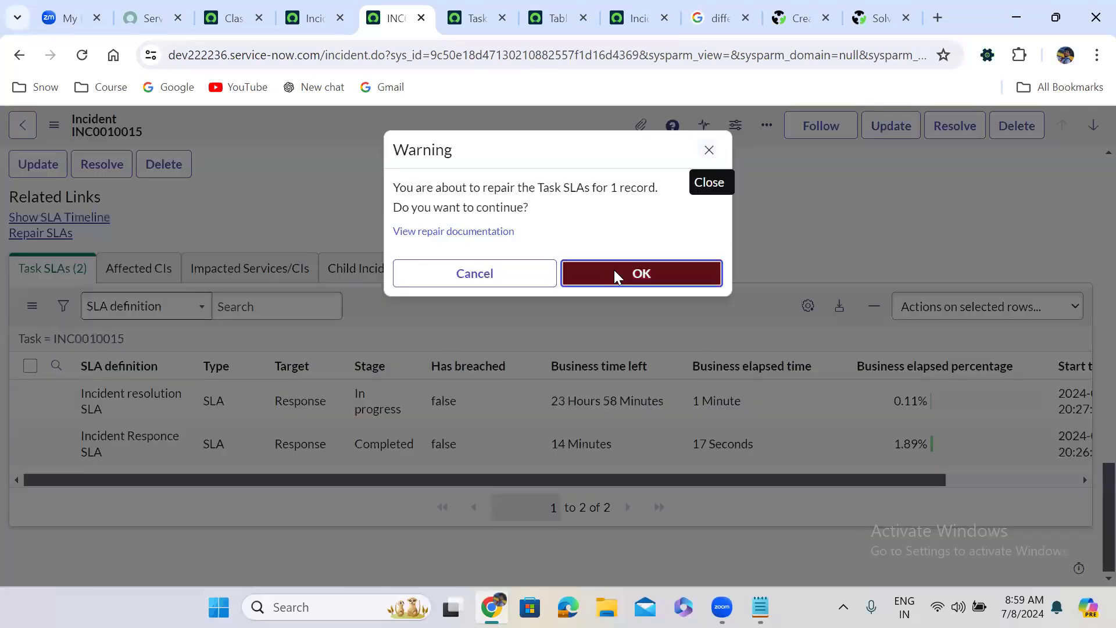
left_click(616, 273)
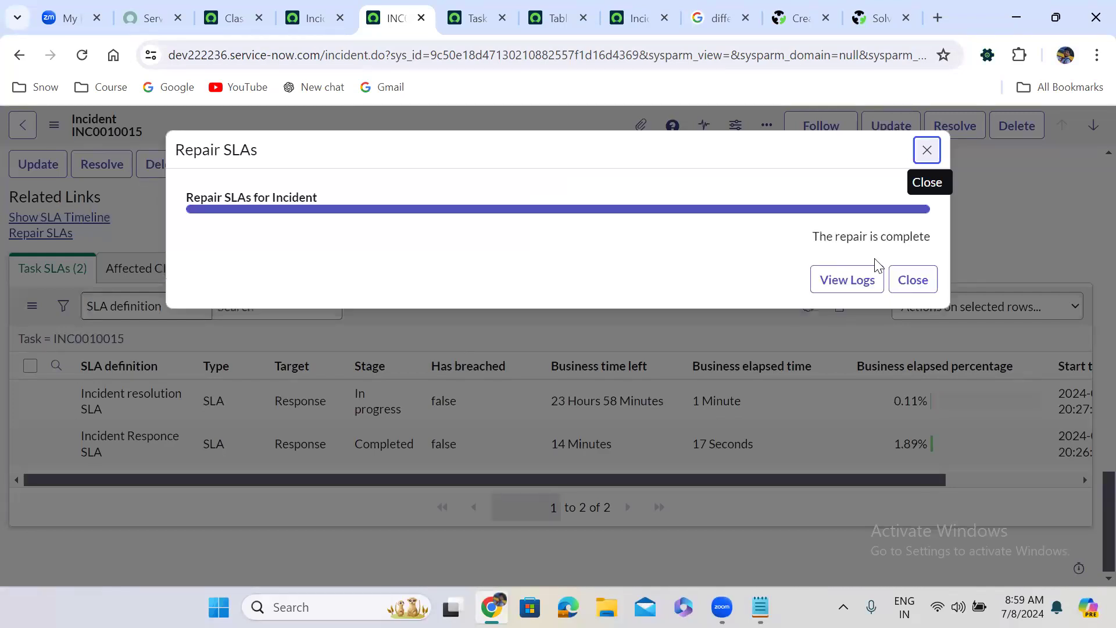
left_click(929, 280)
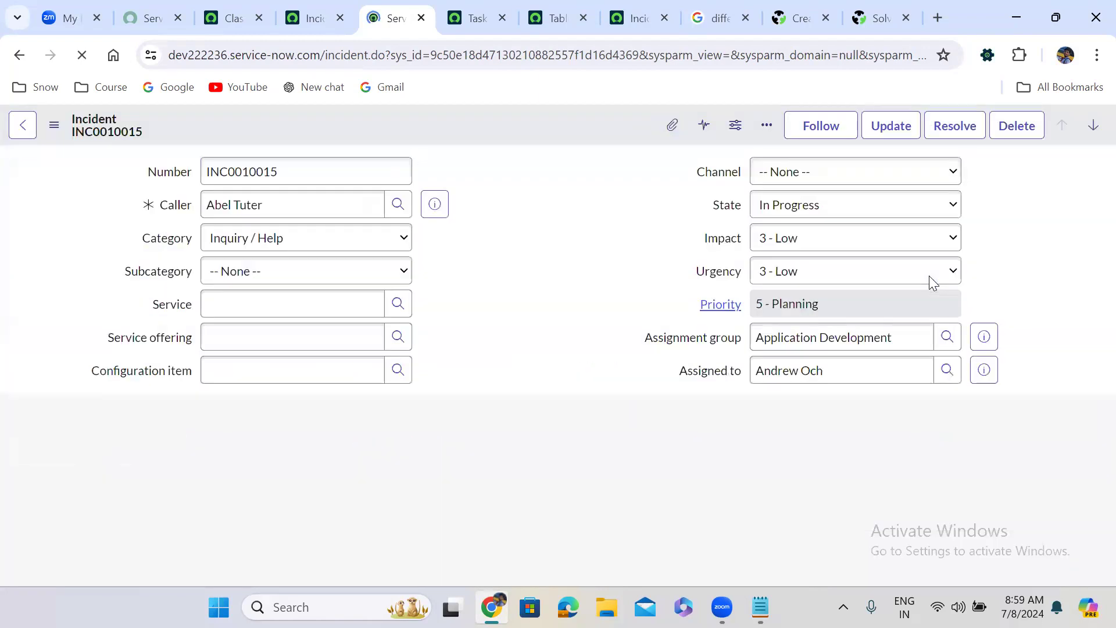
left_click(506, 347)
scroll(506, 347, "down", 1)
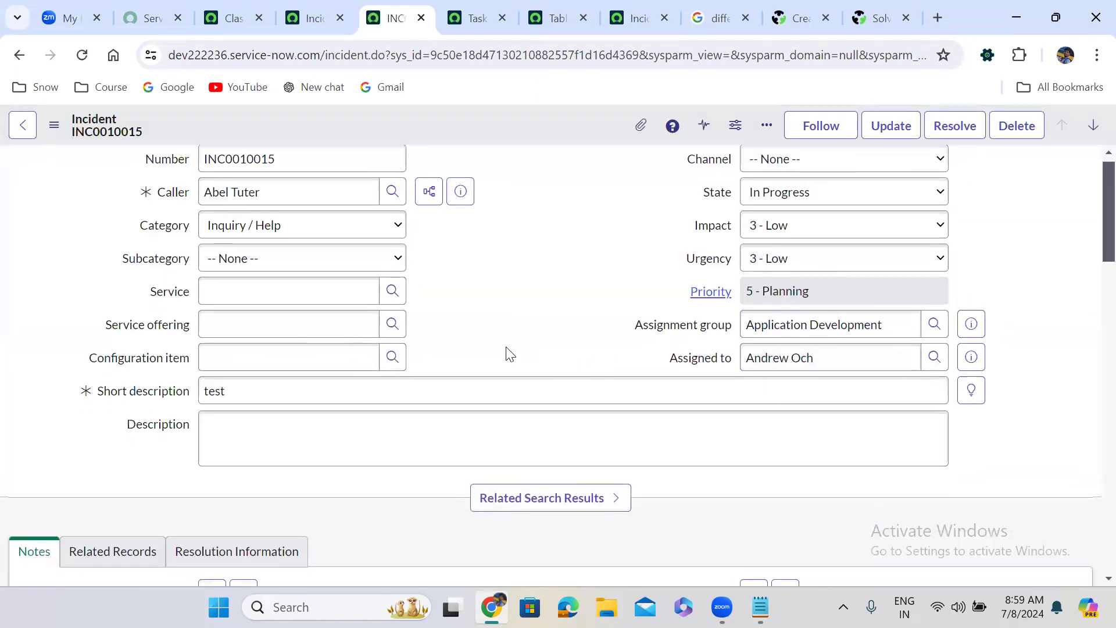
scroll(507, 354, "down", 15)
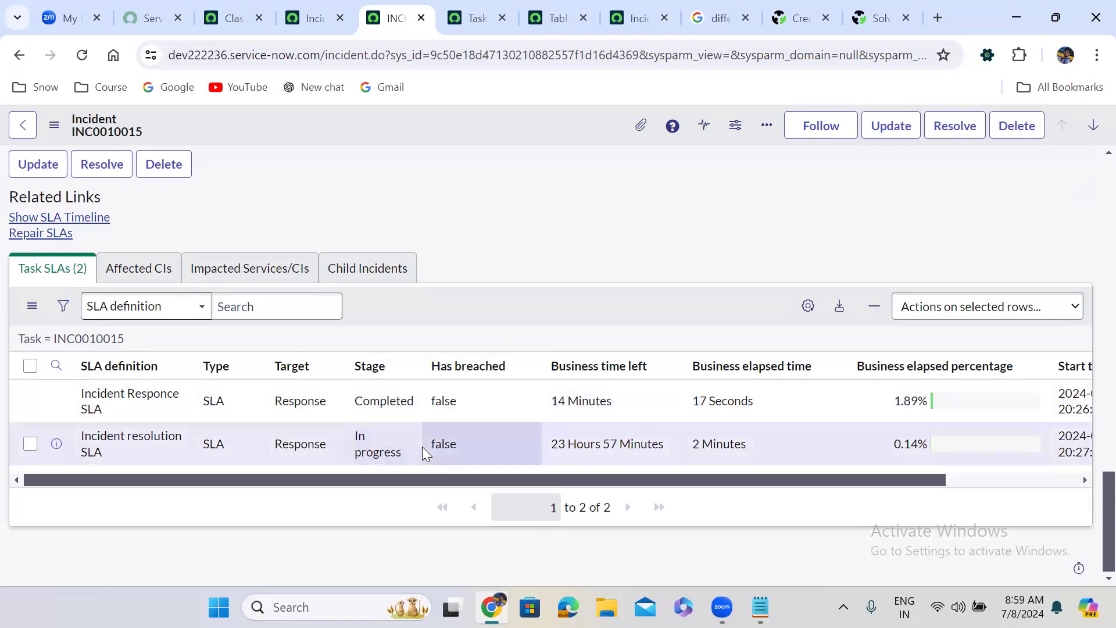
Examine the reset condition, reset action and start condition of the Incident resolution SLA definition
left_click(635, 16)
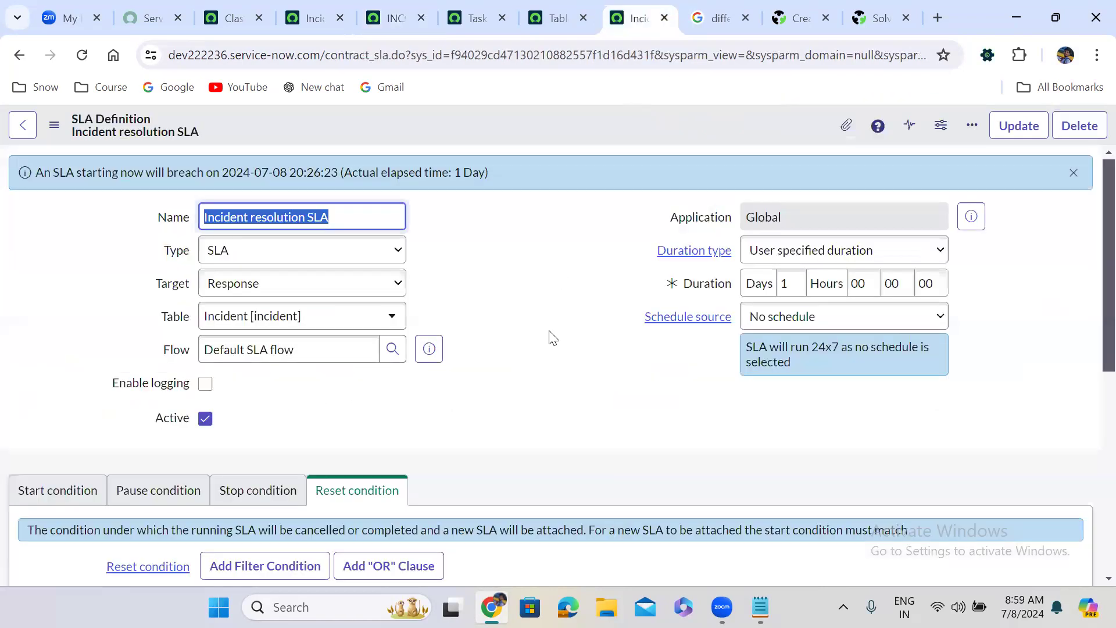
left_click(511, 402)
scroll(512, 402, "down", 1)
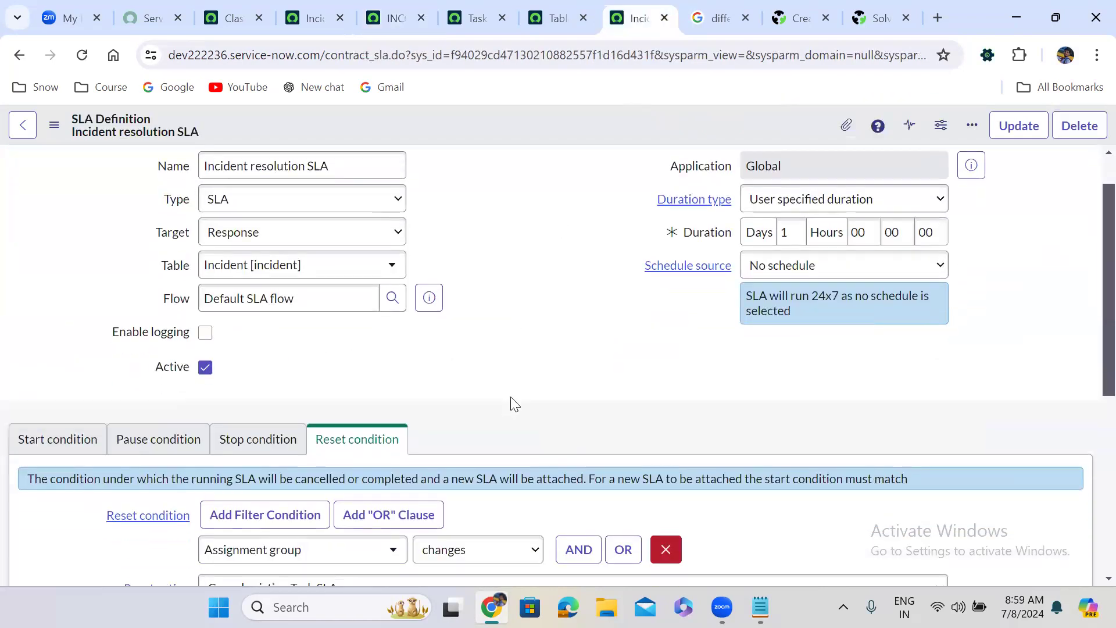
scroll(511, 398, "down", 5)
scroll(511, 397, "up", 1)
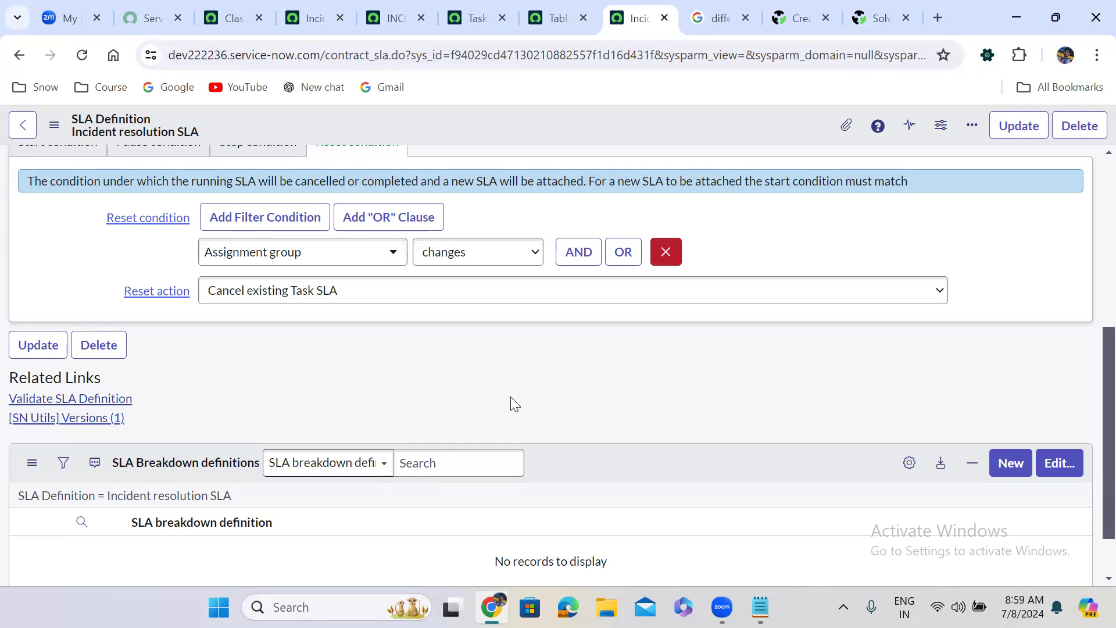
scroll(510, 396, "up", 1)
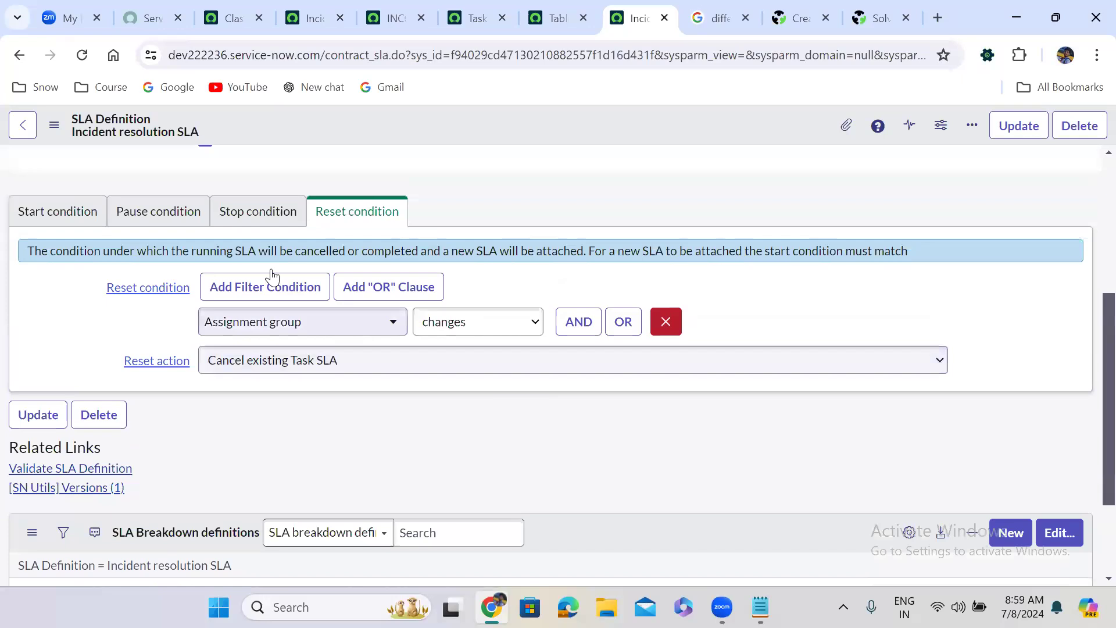
left_click(80, 223)
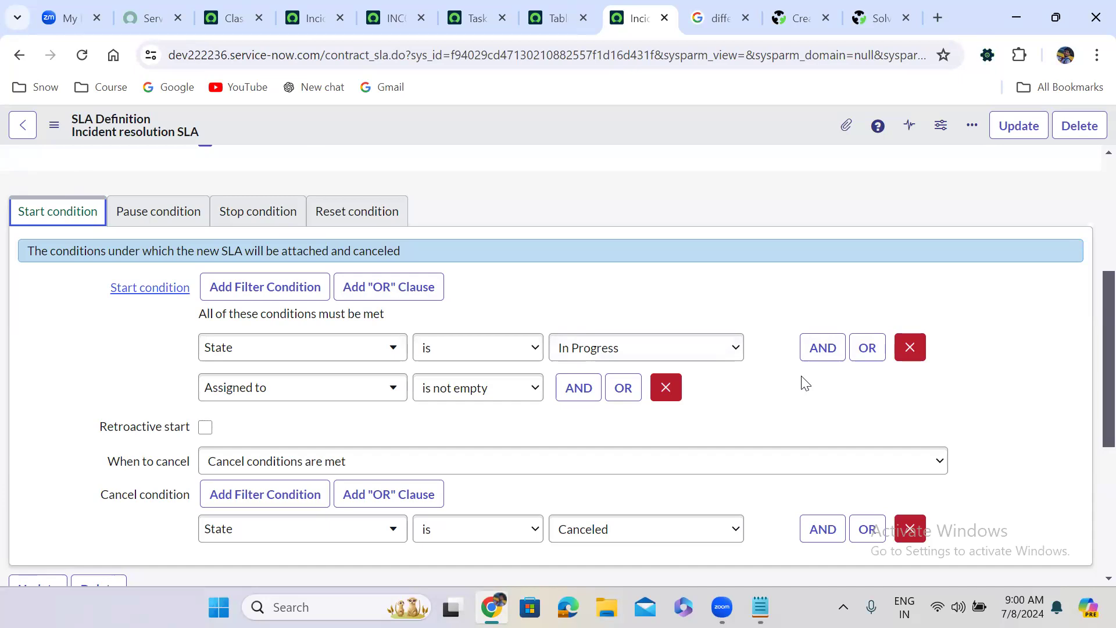
left_click(824, 350)
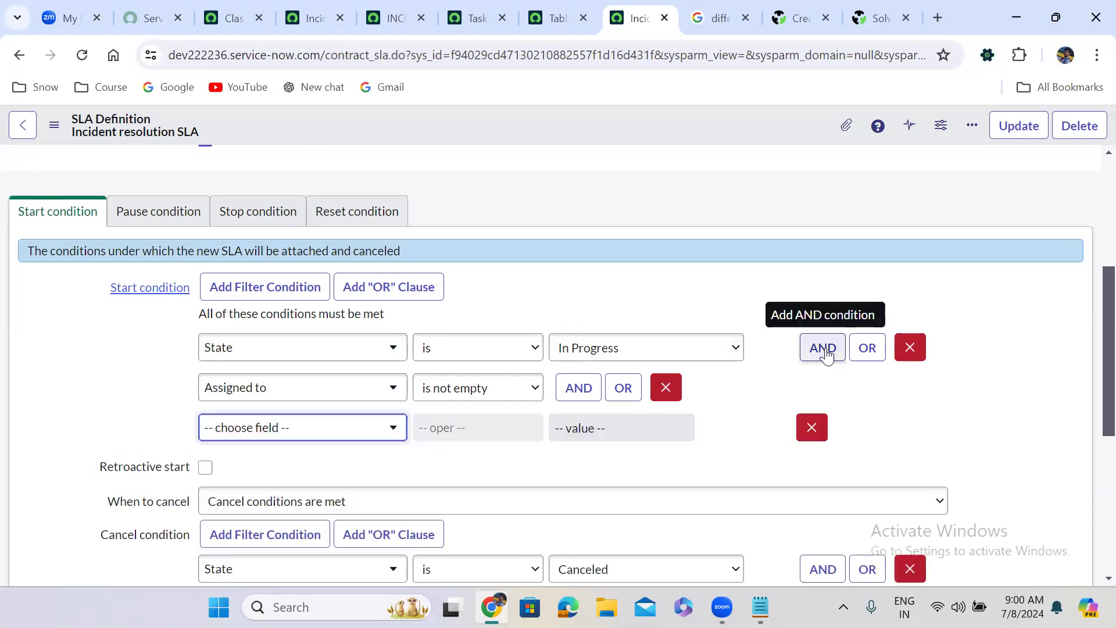
left_click(243, 427)
type("sta")
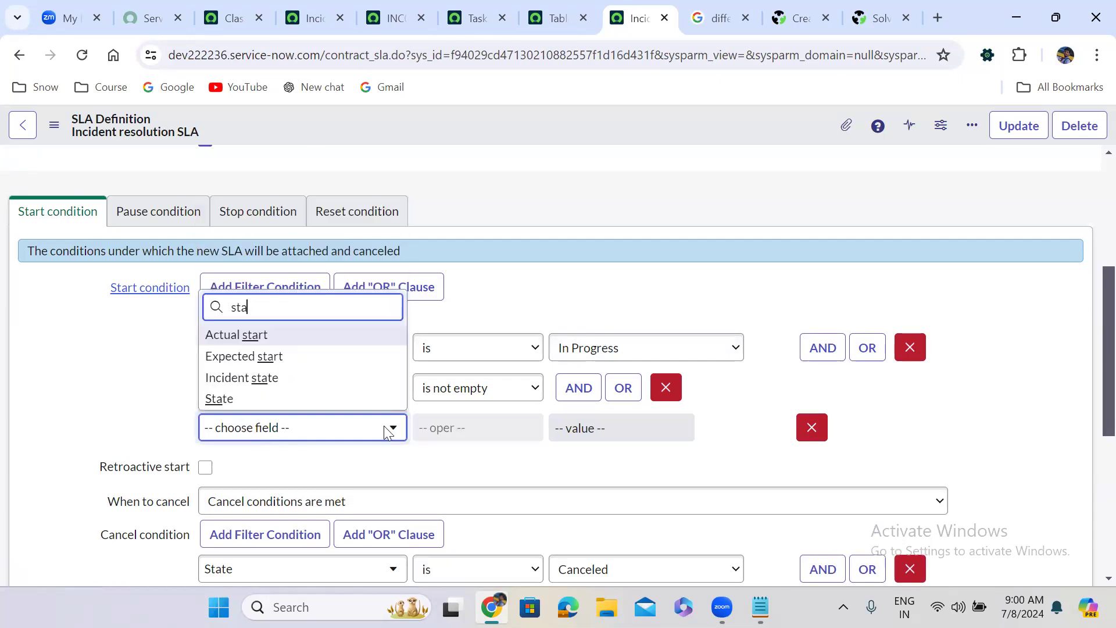
left_click(812, 428)
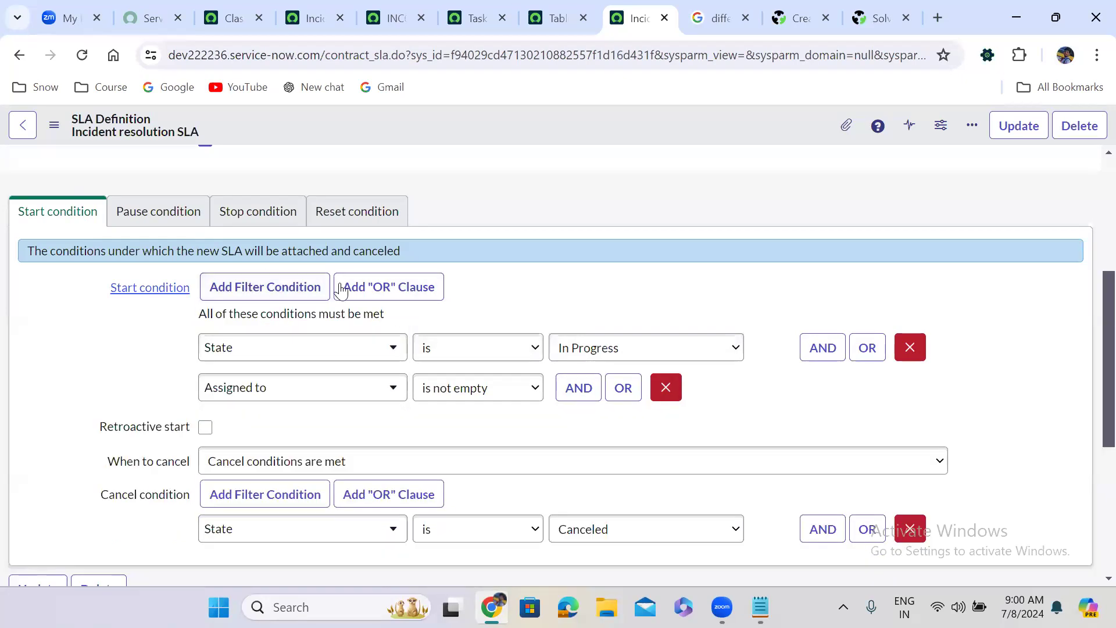
Add an OR clause to the start condition requiring that Assignment group is not empty
left_click(373, 298)
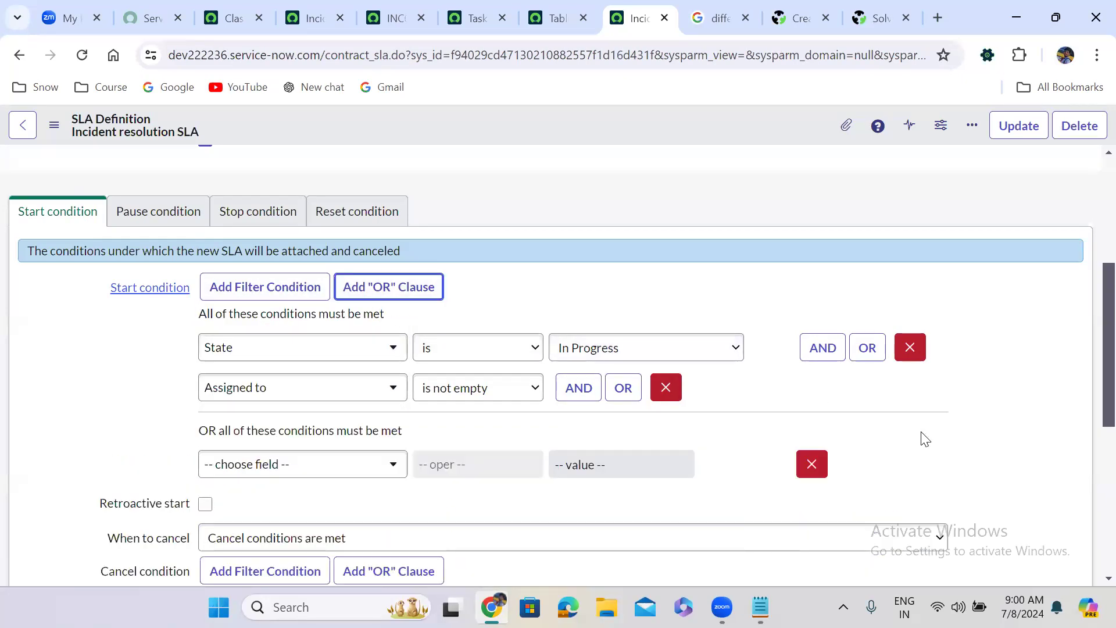
scroll(1088, 378, "down", 4)
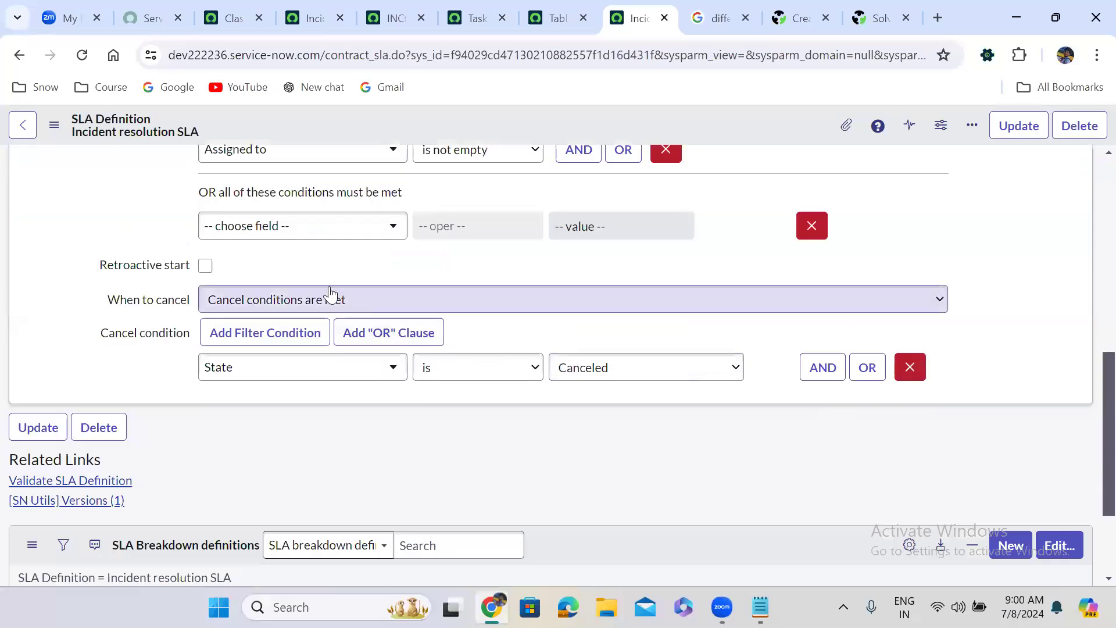
left_click(281, 236)
type("ass")
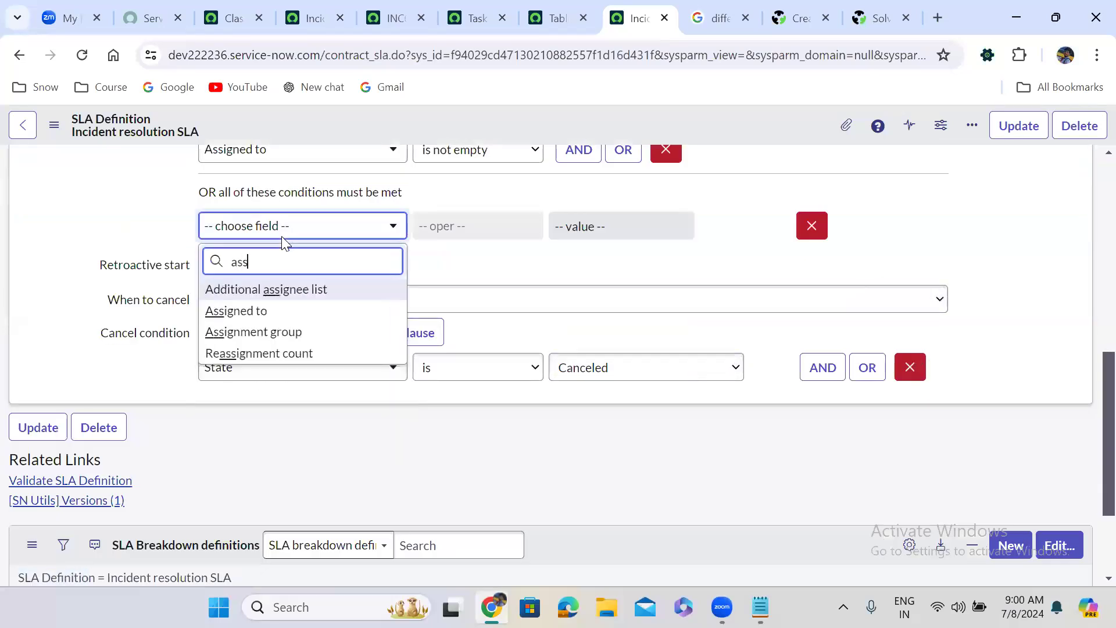
left_click(286, 332)
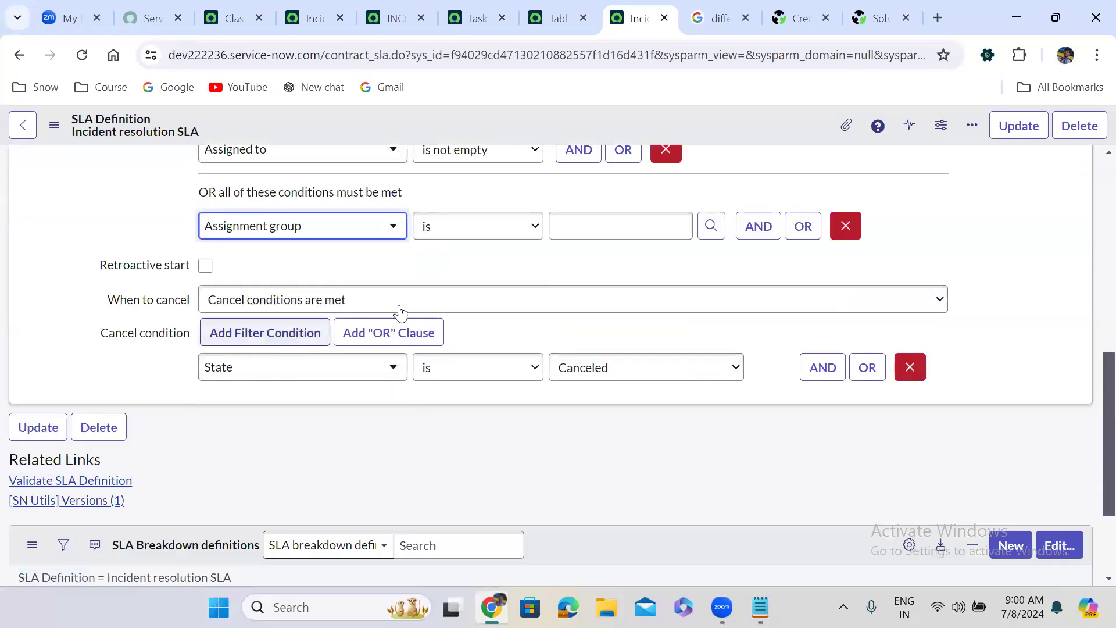
left_click(506, 232)
left_click(483, 291)
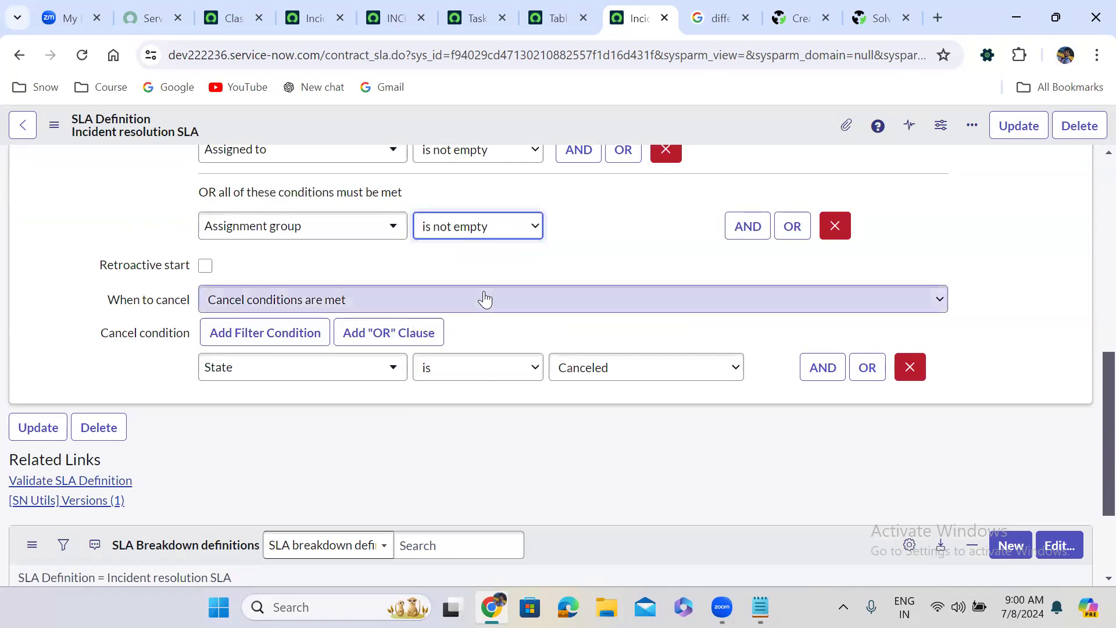
Add the AND condition State is In Progress to the Assignment group clause, and save the SLA definition
left_click(743, 233)
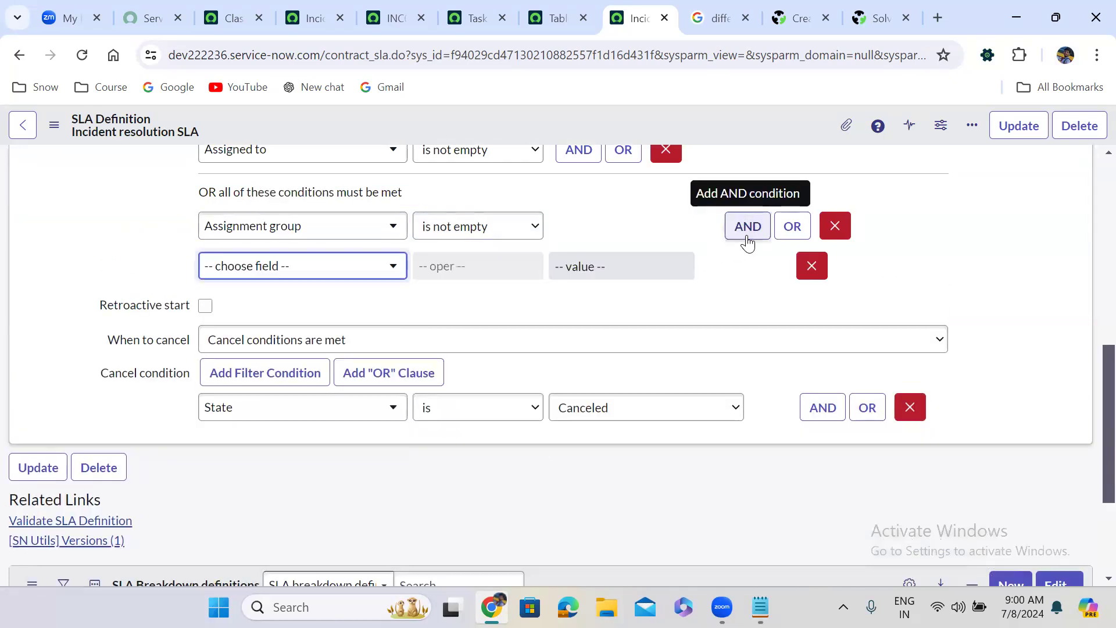
left_click(277, 266)
type("sta")
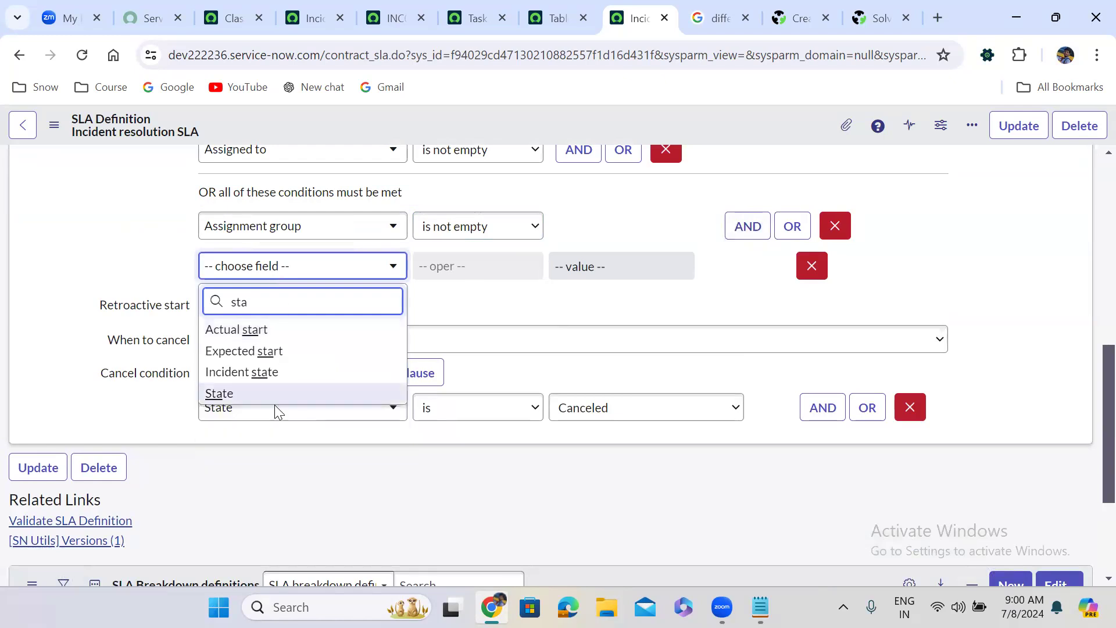
left_click(272, 402)
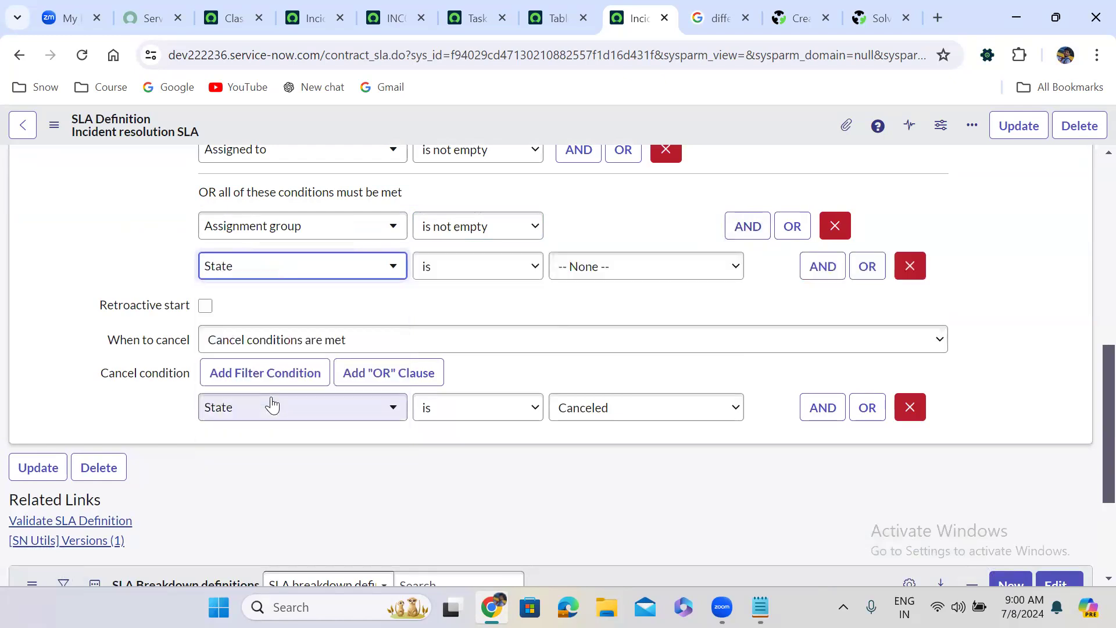
left_click(583, 273)
left_click(594, 315)
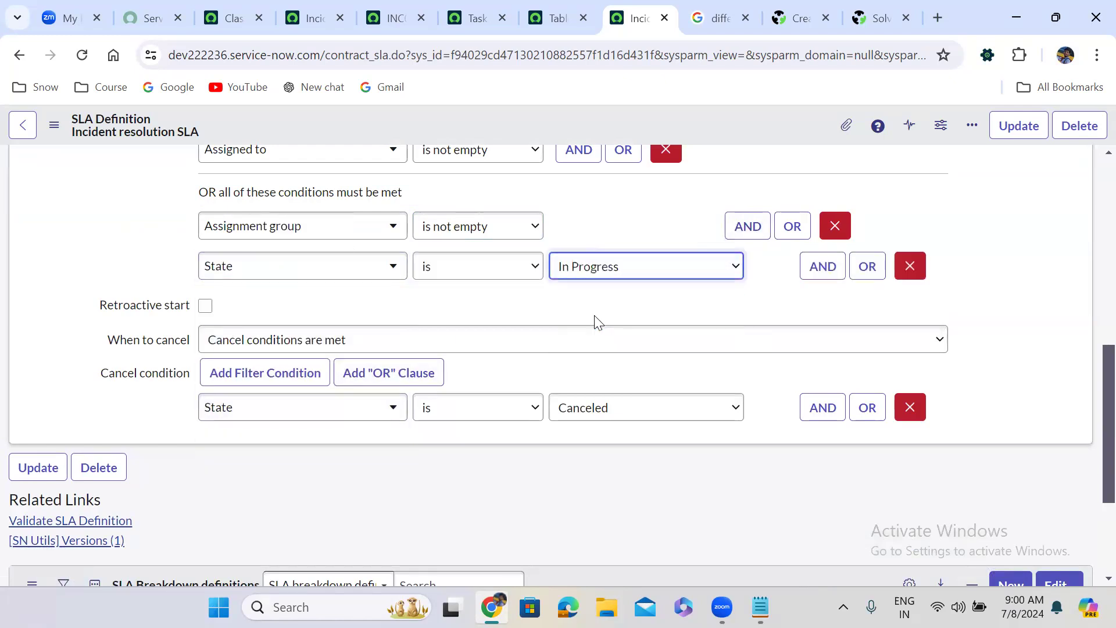
right_click(532, 115)
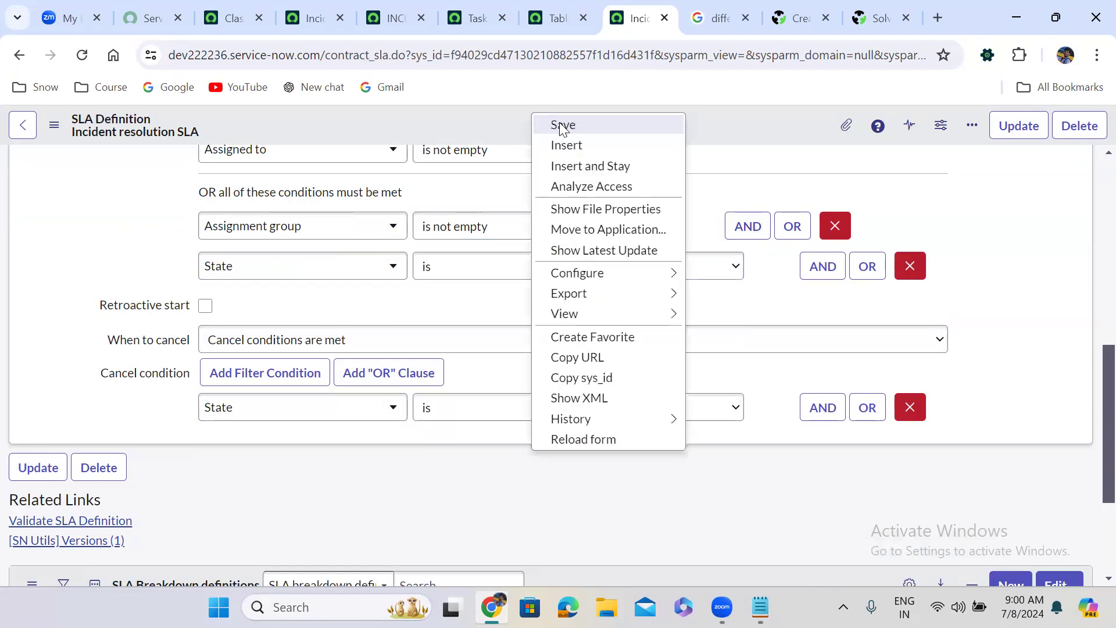
left_click(561, 126)
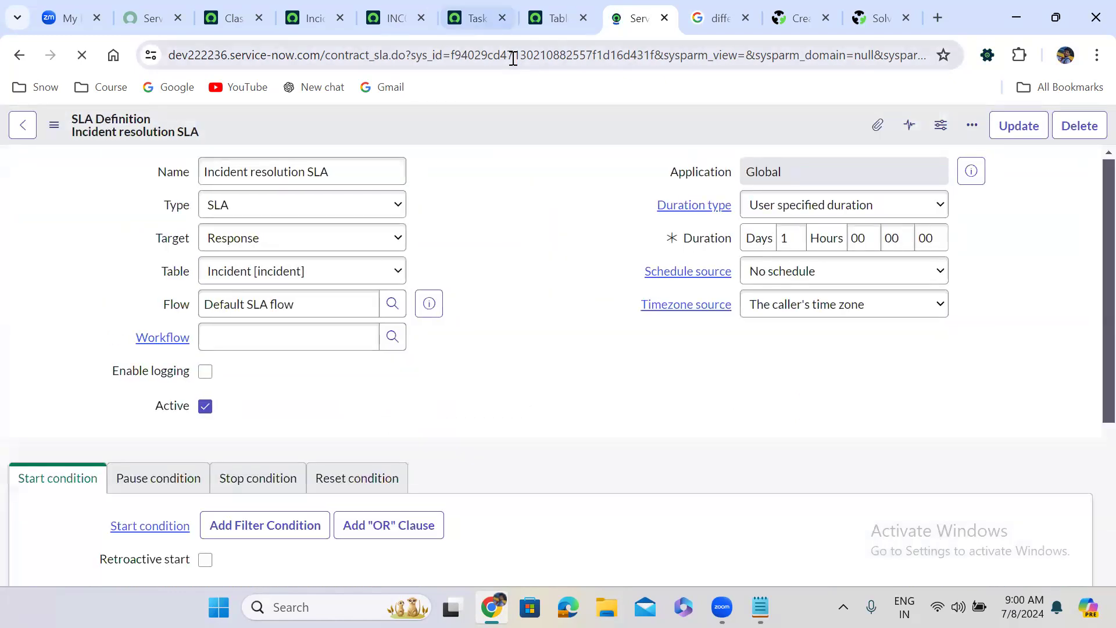
Open a new incident record by replacing the sys_id in the existing incident's URL with -1
left_click(407, 5)
double_click(545, 57)
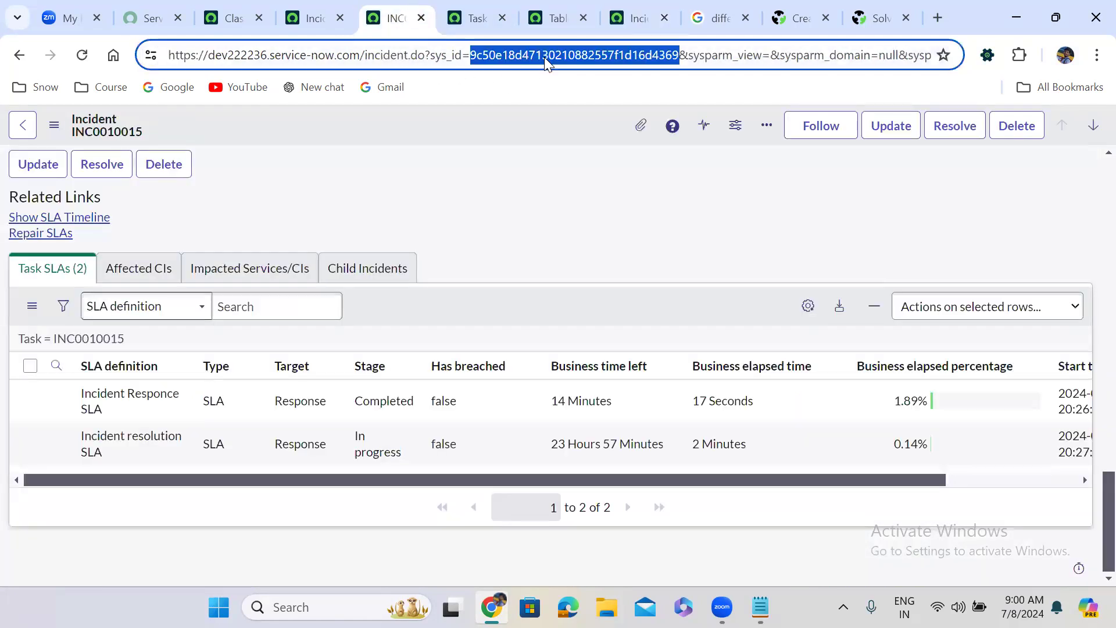
type("-1")
key("Return")
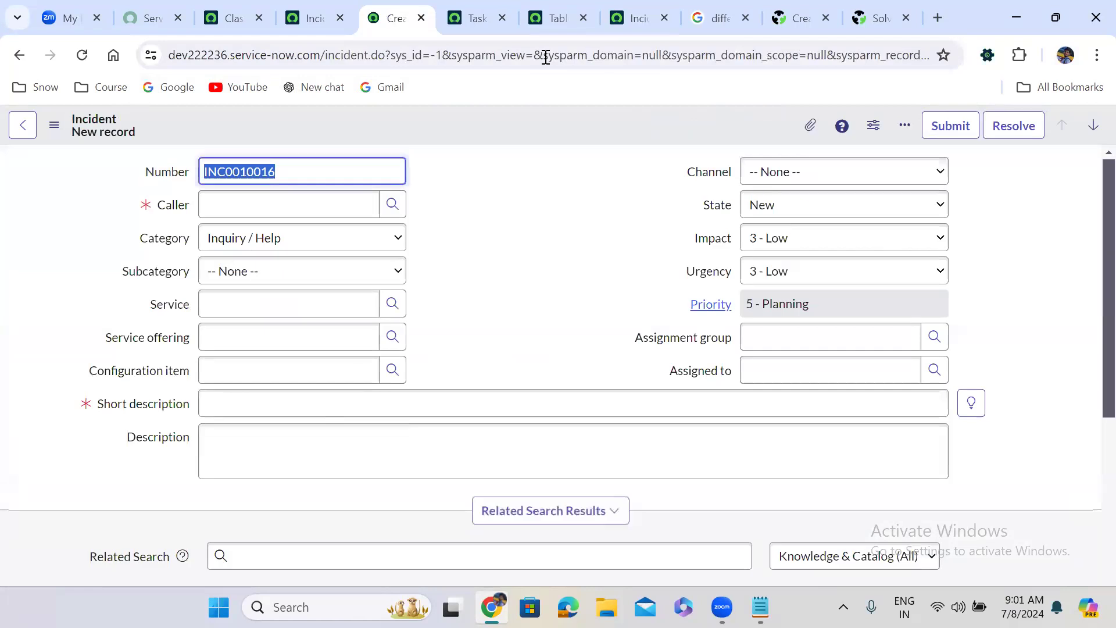
Fill in the new incident's caller from the recent selections, and enter test as the short description and description
left_click(267, 206)
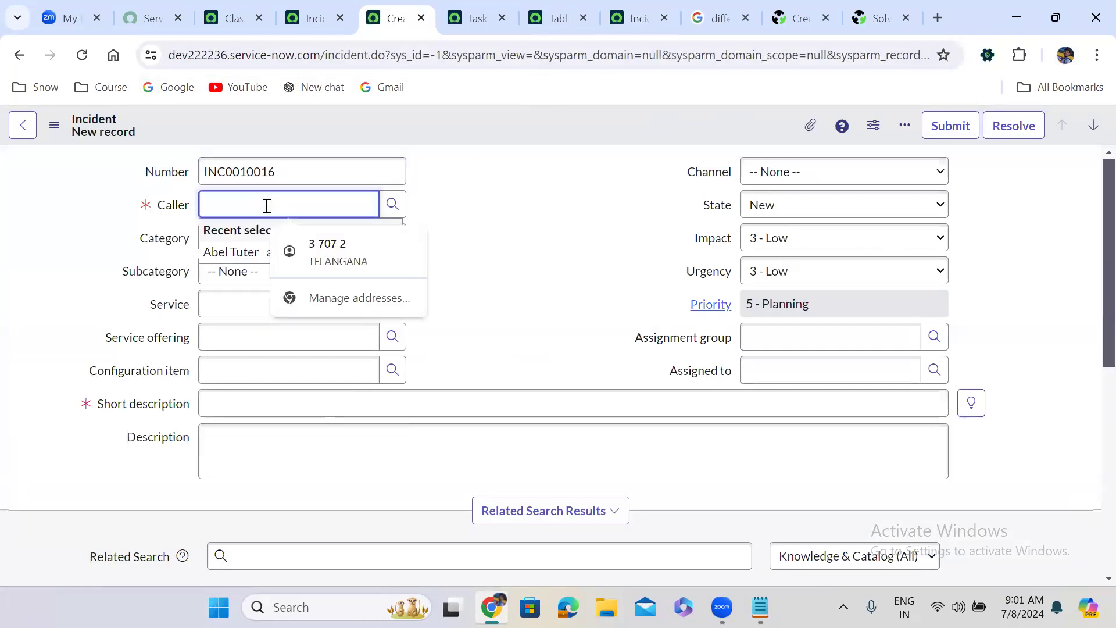
left_click(242, 252)
left_click(245, 411)
type("test")
left_click(246, 446)
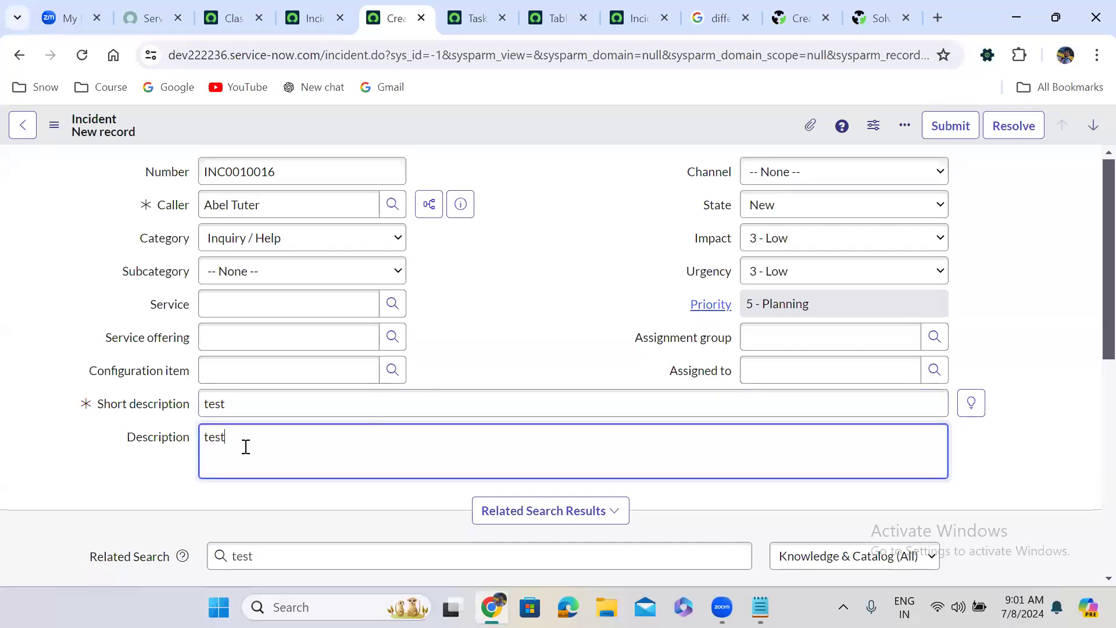
Set the incident's assignment group to Software and save the record
left_click(821, 334)
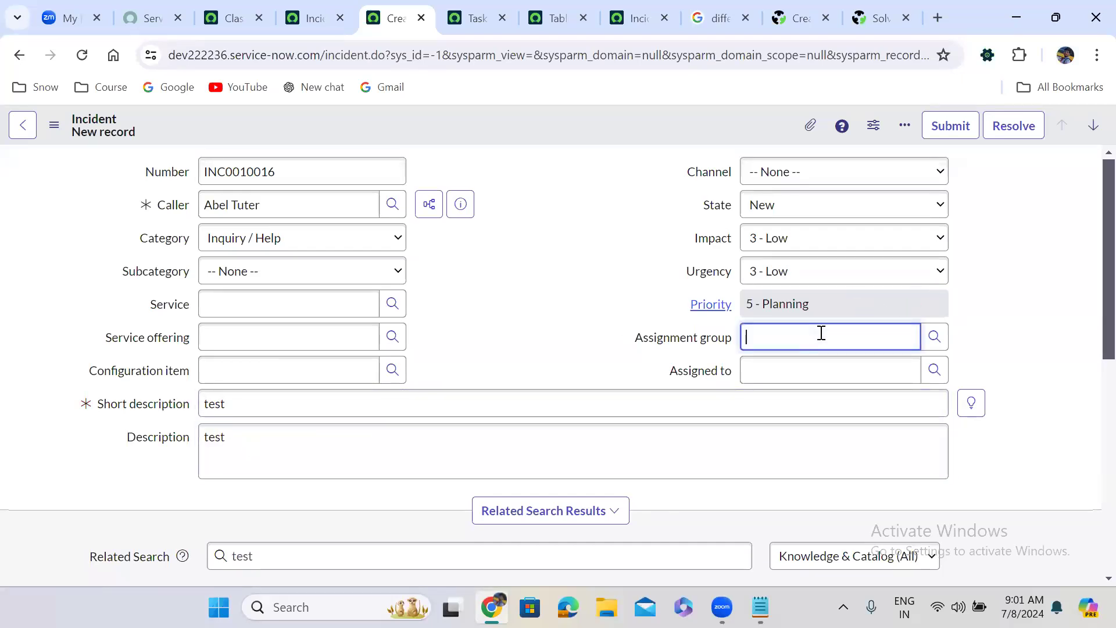
type("soft")
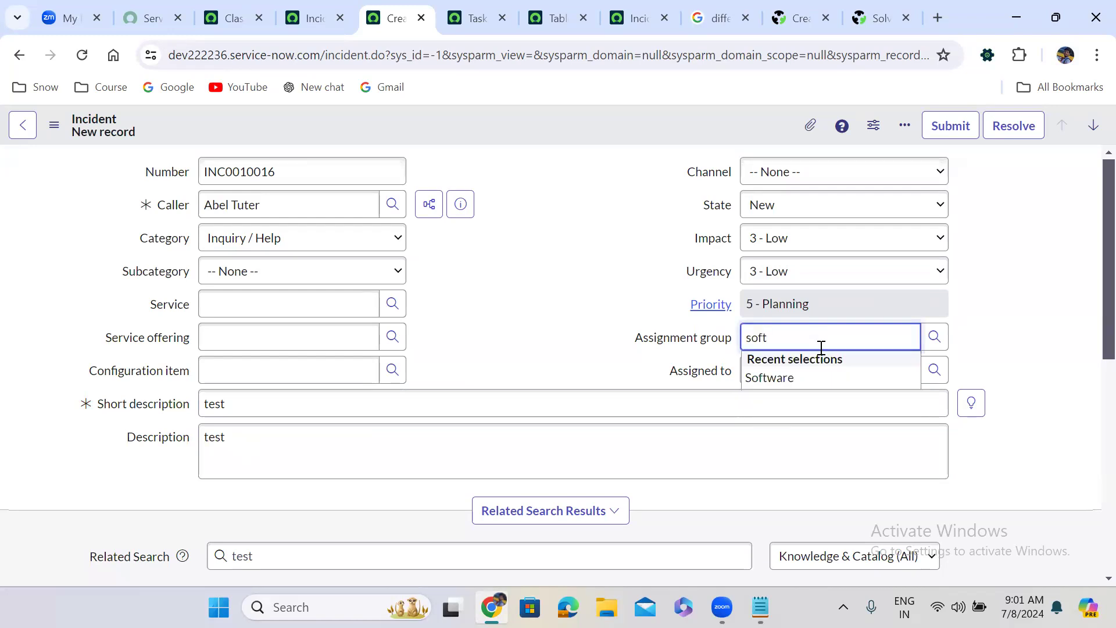
left_click(818, 375)
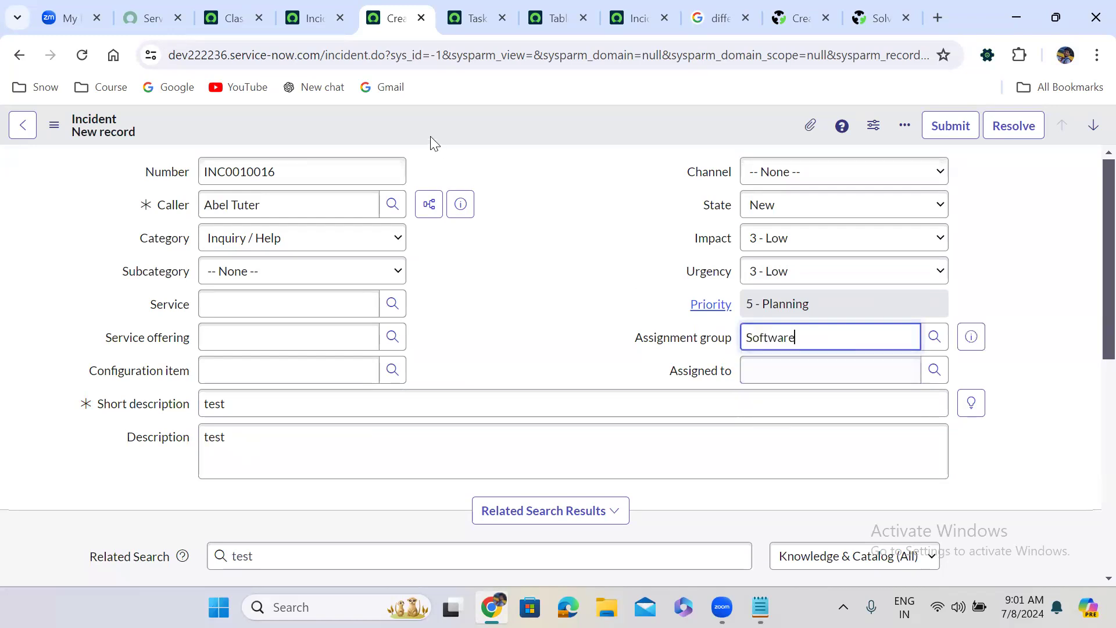
right_click(463, 123)
left_click(494, 136)
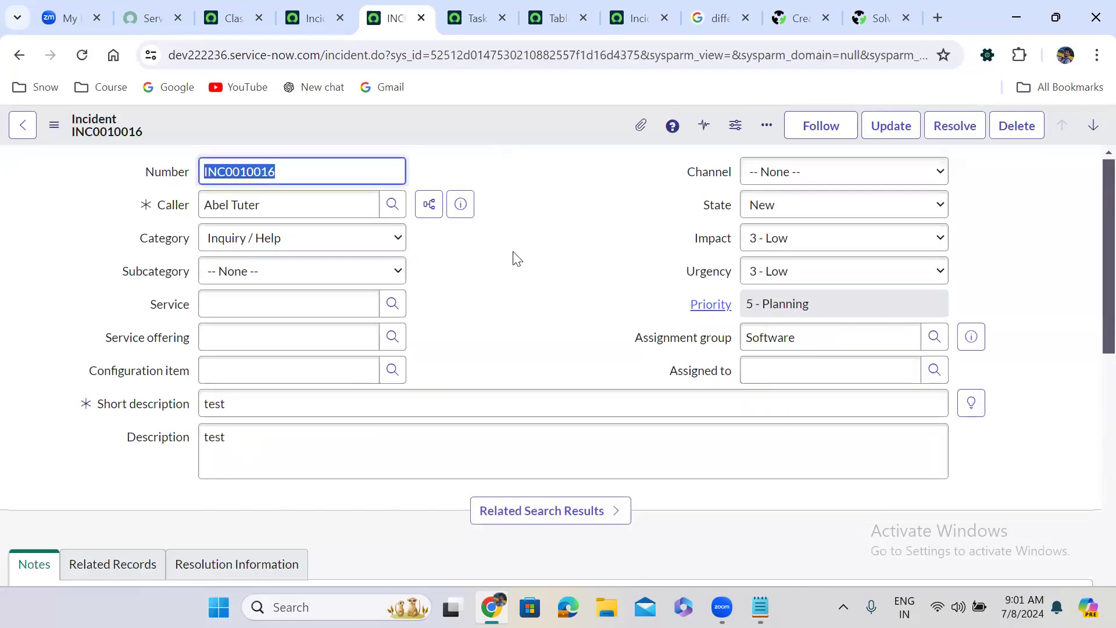
Assign the incident to the second user listed for the Software group, save it, and check its Task SLAs
scroll(511, 269, "down", 12)
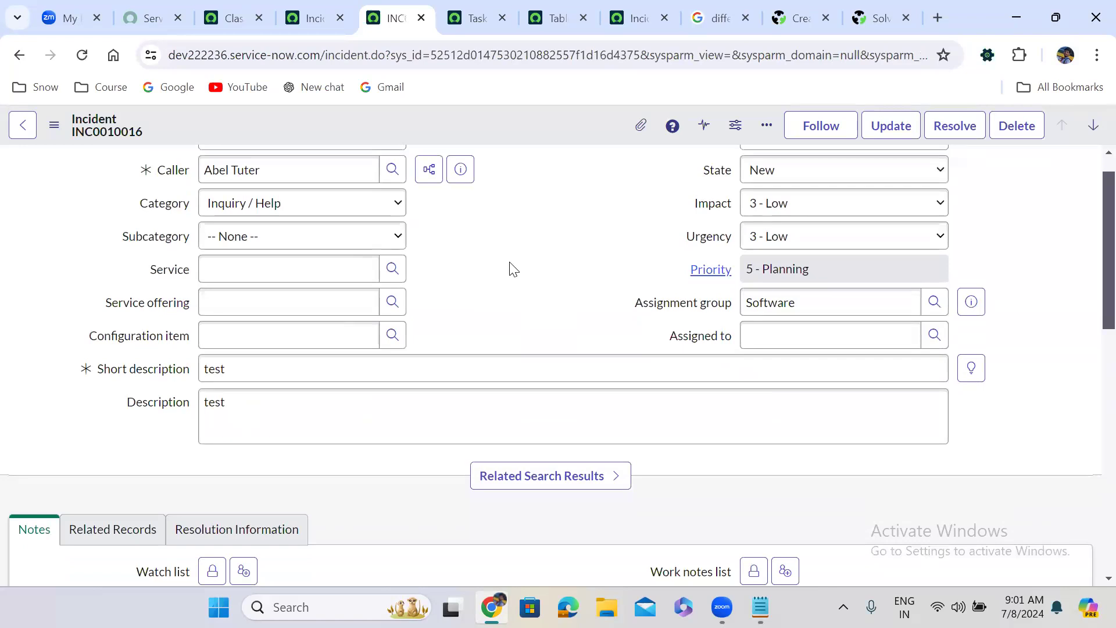
scroll(513, 268, "up", 12)
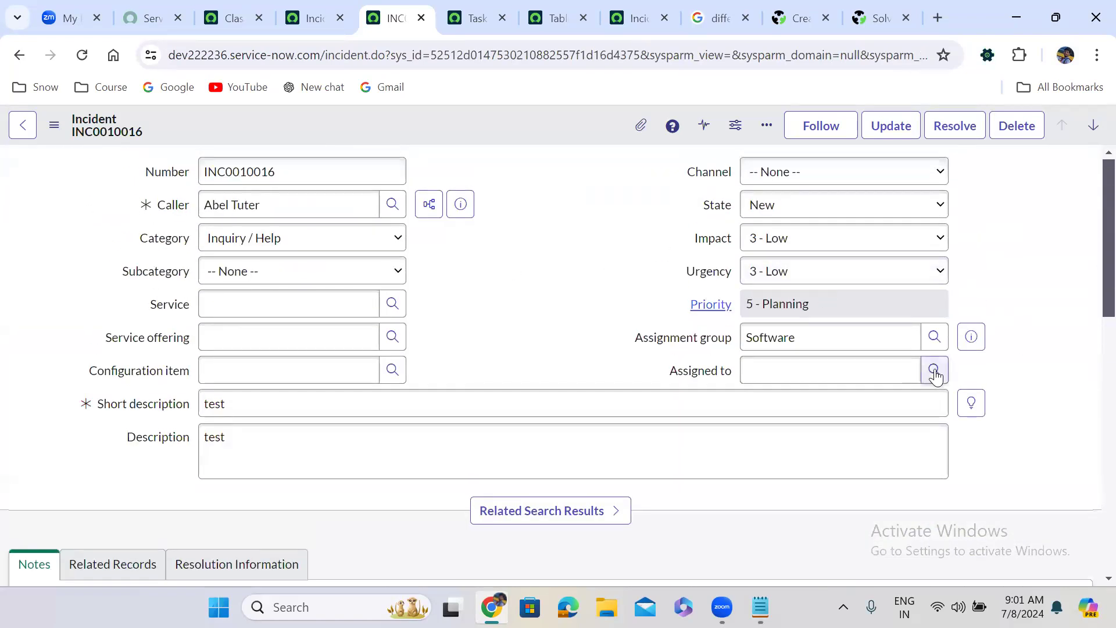
left_click(935, 368)
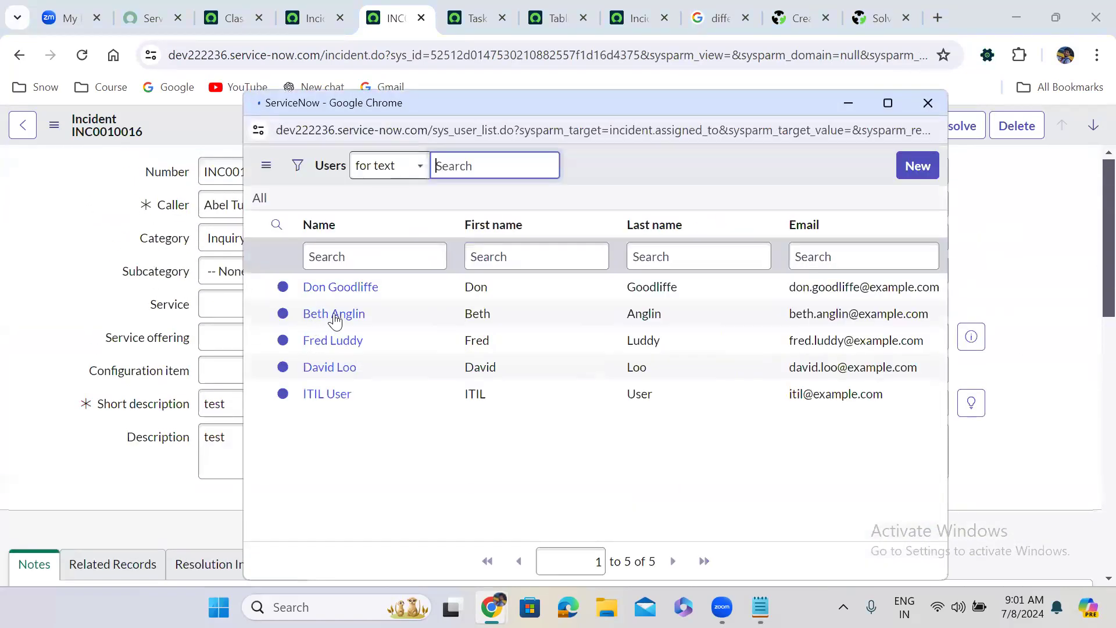
left_click(336, 314)
right_click(459, 118)
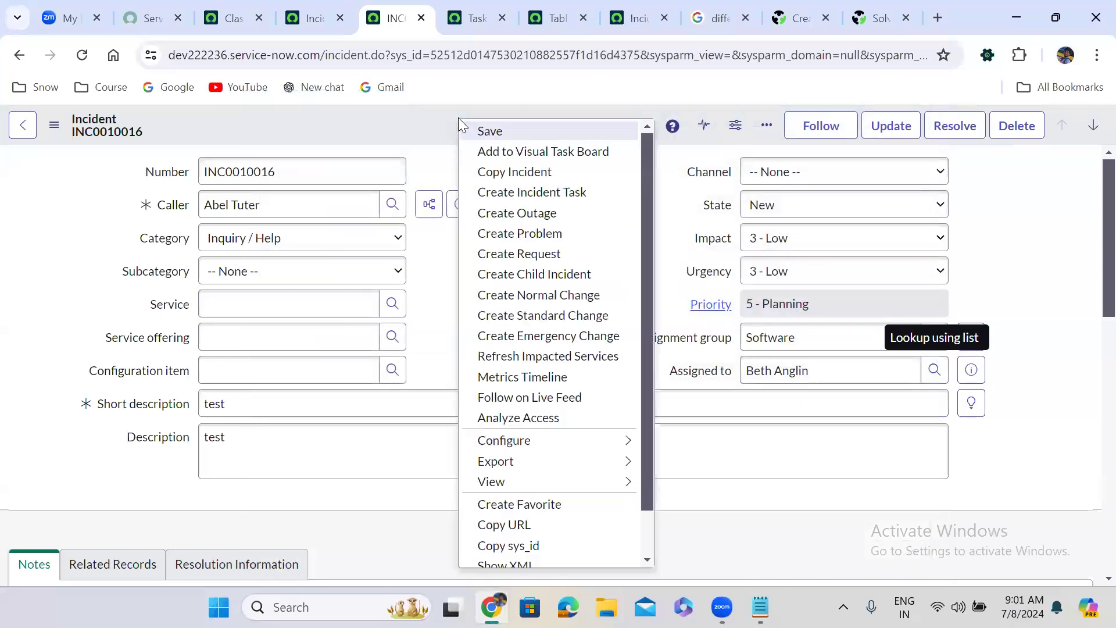
left_click(490, 132)
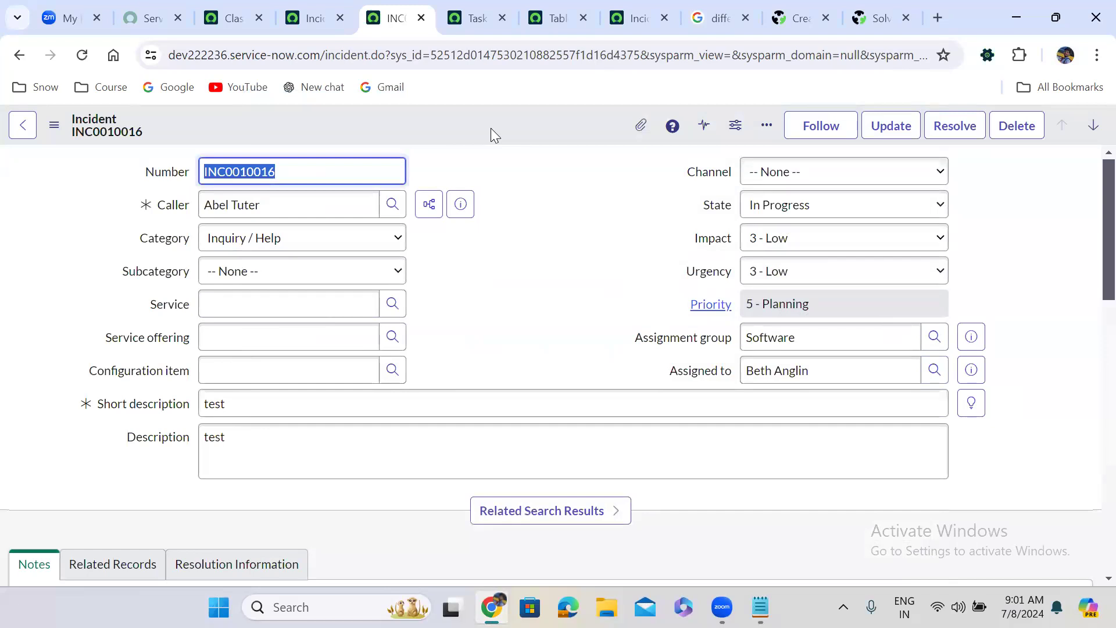
scroll(1089, 267, "down", 15)
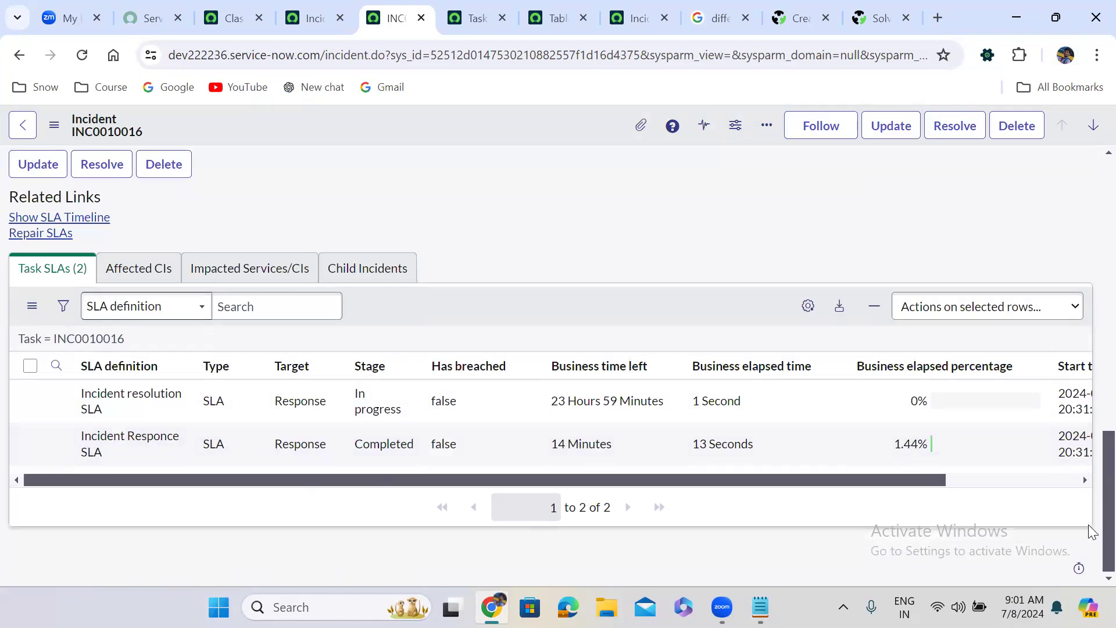
Set the incident's state to On Hold with the on hold reason Awaiting Caller
scroll(1088, 524, "up", 15)
left_click(781, 216)
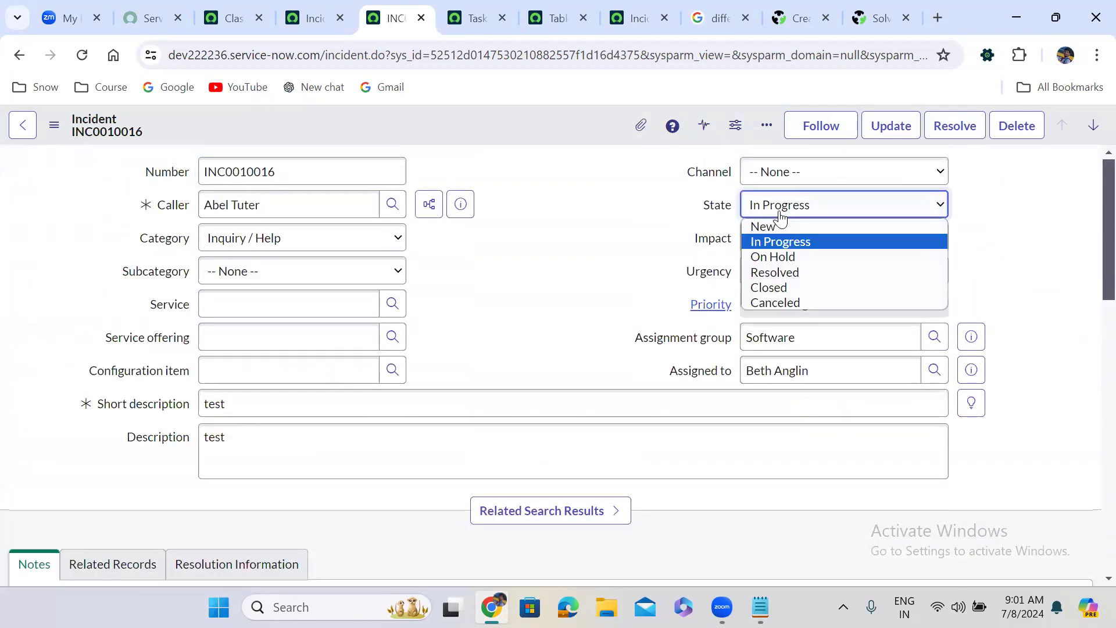
left_click(790, 256)
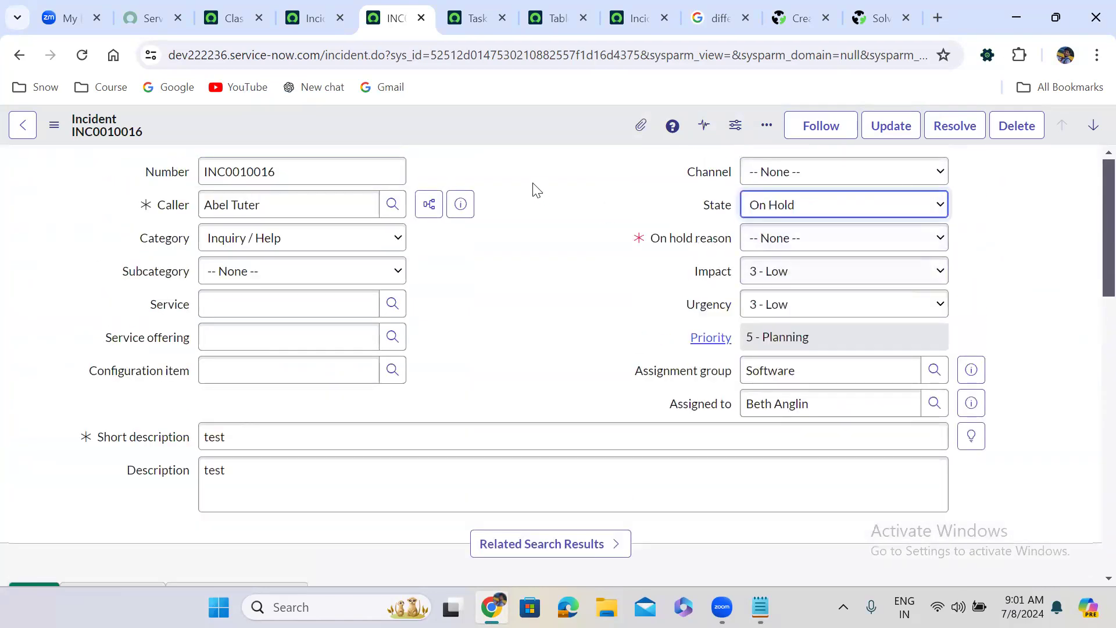
left_click(809, 243)
left_click(801, 277)
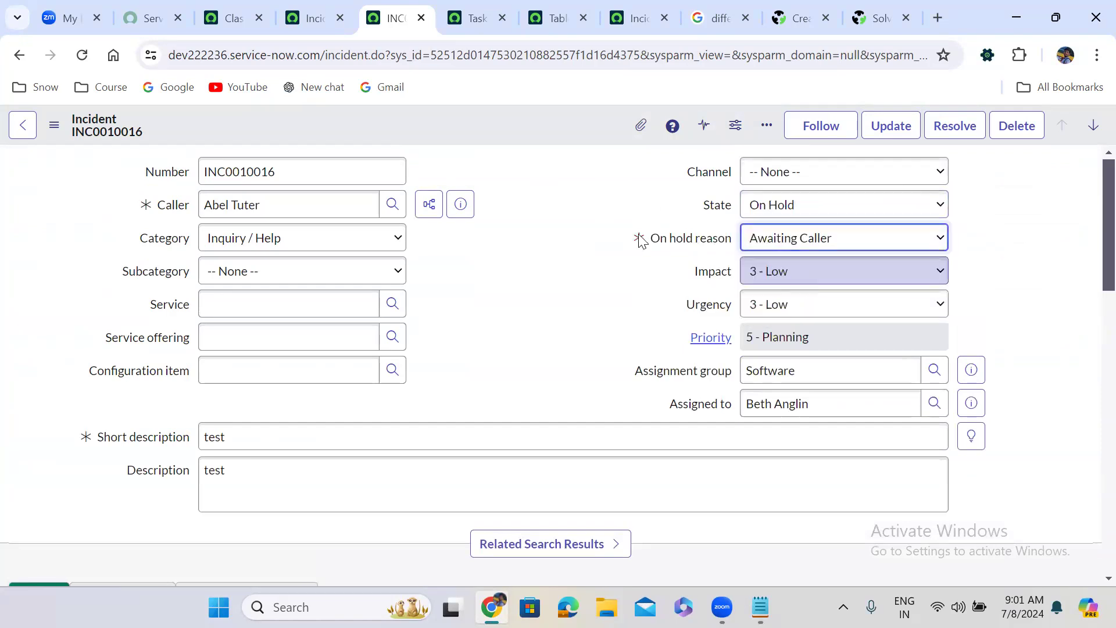
Add the customer-visible comment test, save the on-hold incident, and check the stage of its Task SLAs
right_click(467, 124)
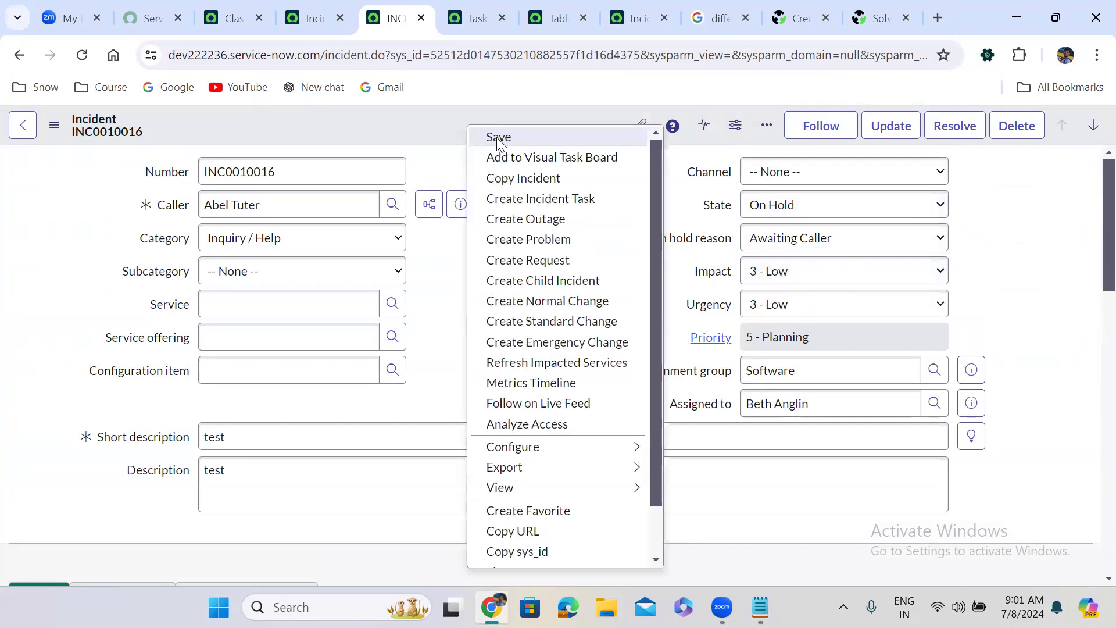
left_click(498, 139)
type("test")
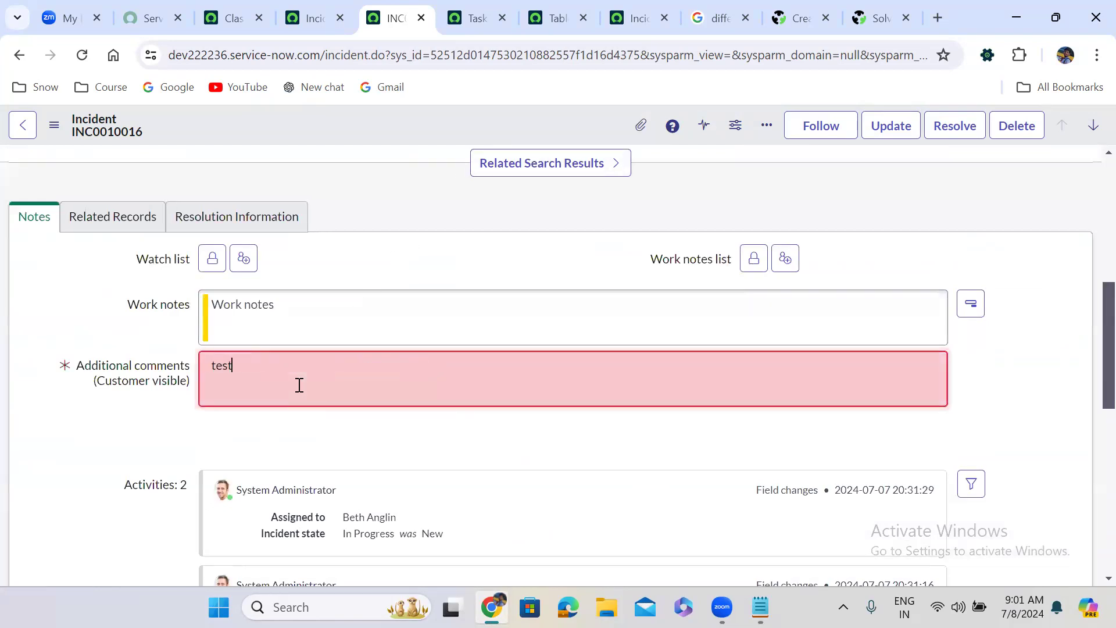
right_click(565, 120)
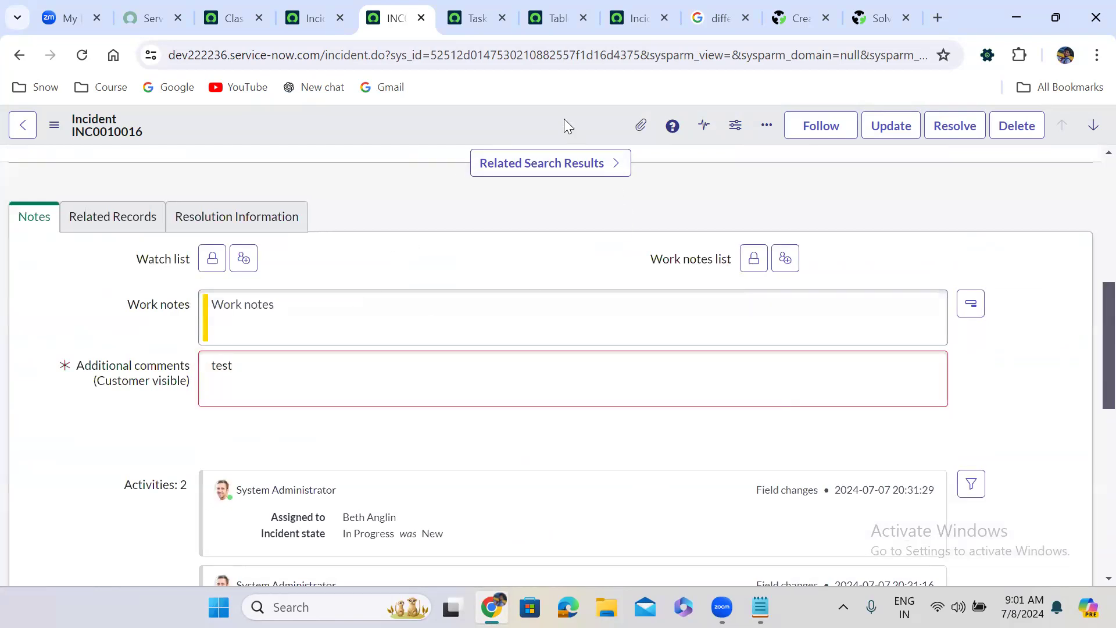
right_click(577, 124)
left_click(599, 137)
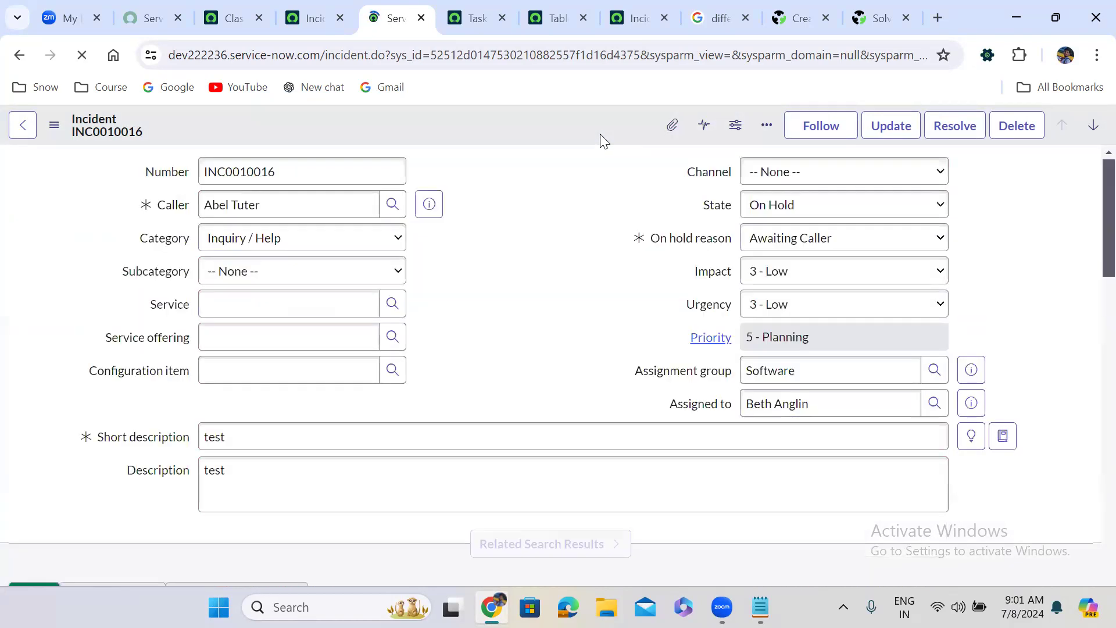
scroll(1088, 232, "down", 15)
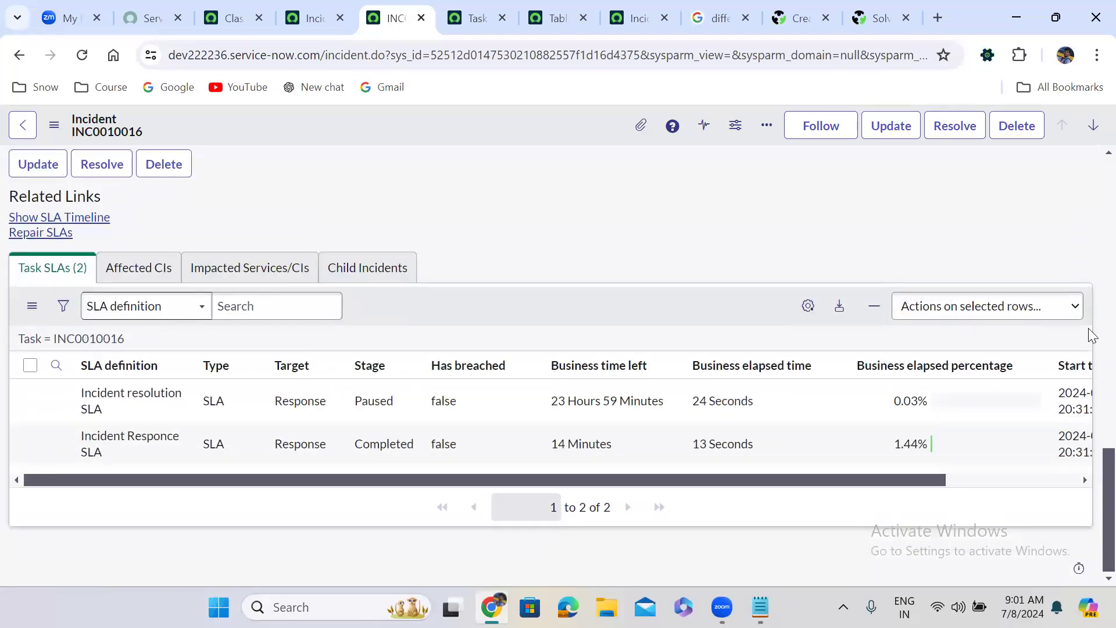
Set the incident's state back to In Progress and save the record
scroll(1089, 262, "up", 15)
left_click(784, 203)
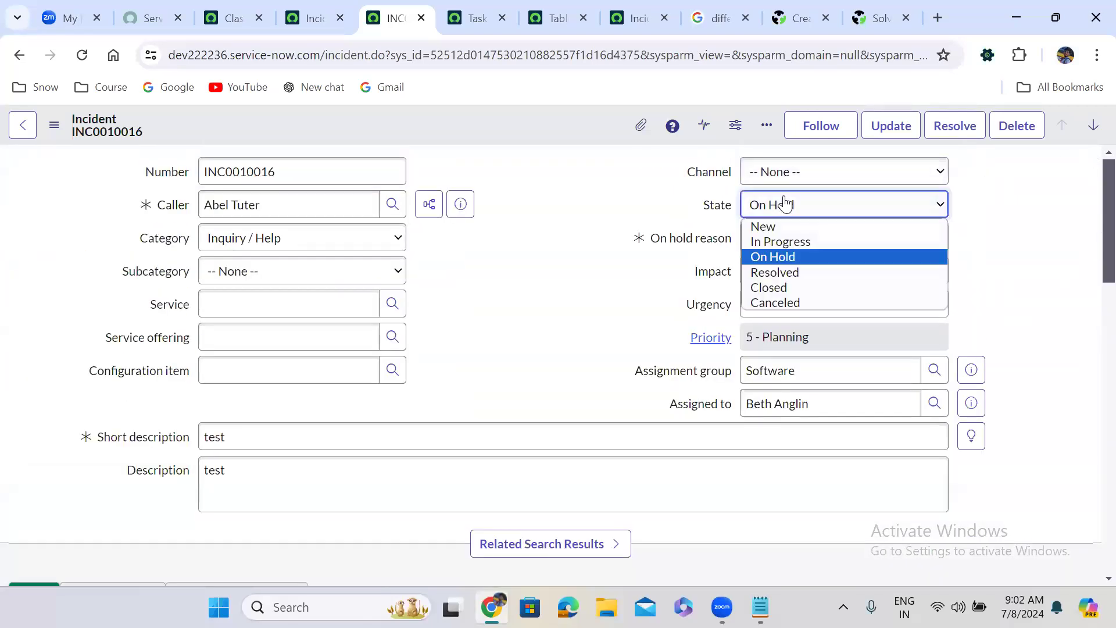
left_click(795, 241)
right_click(520, 115)
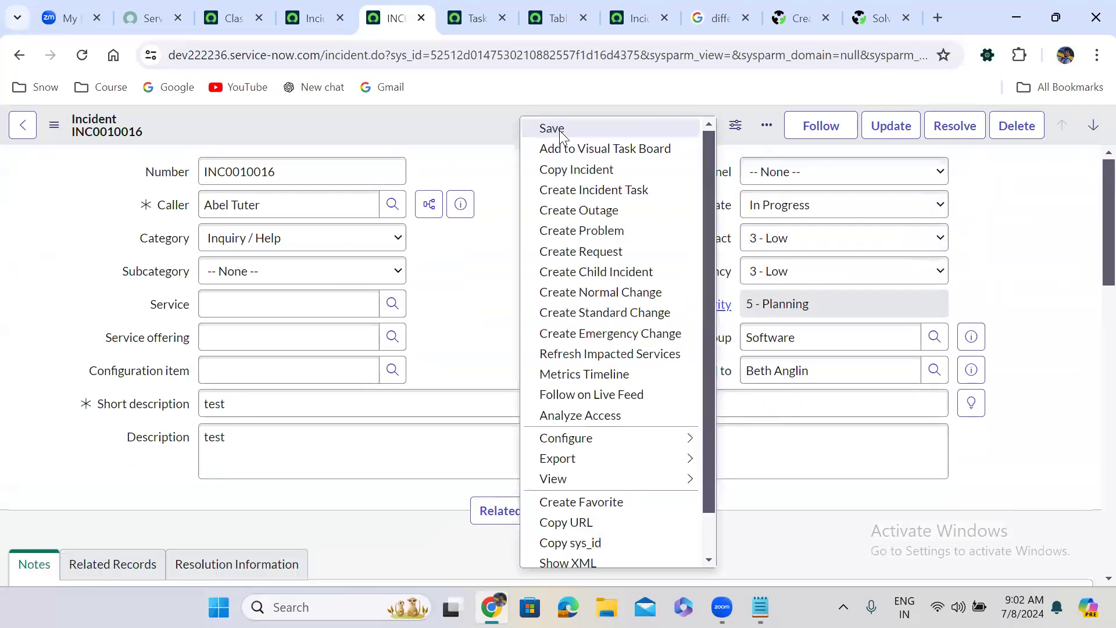
left_click(560, 129)
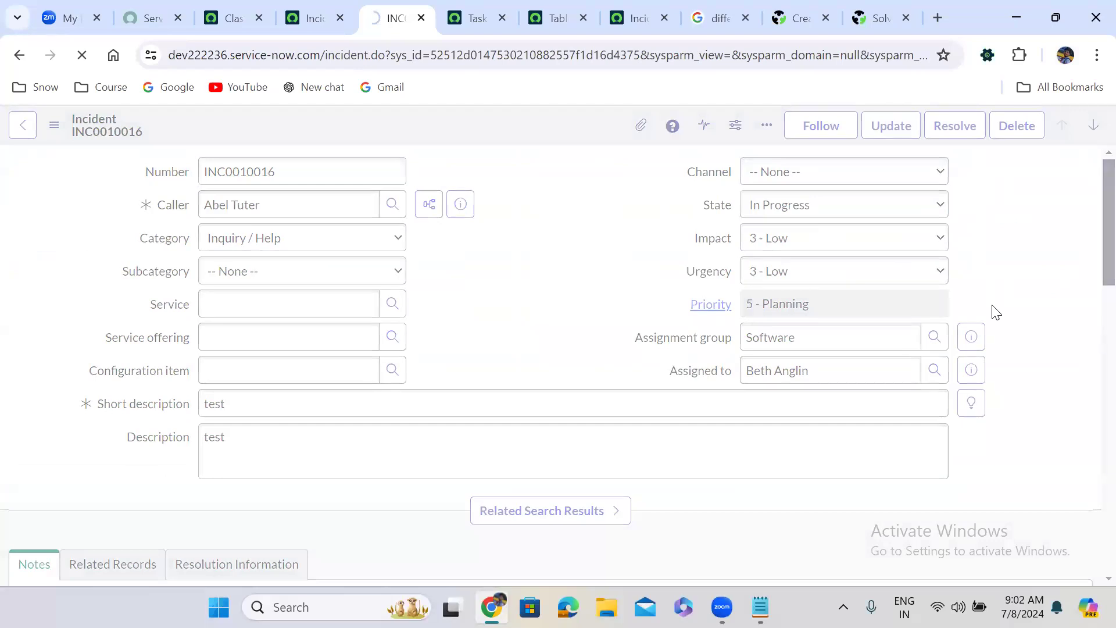
left_click_drag(1093, 193, 1088, 105)
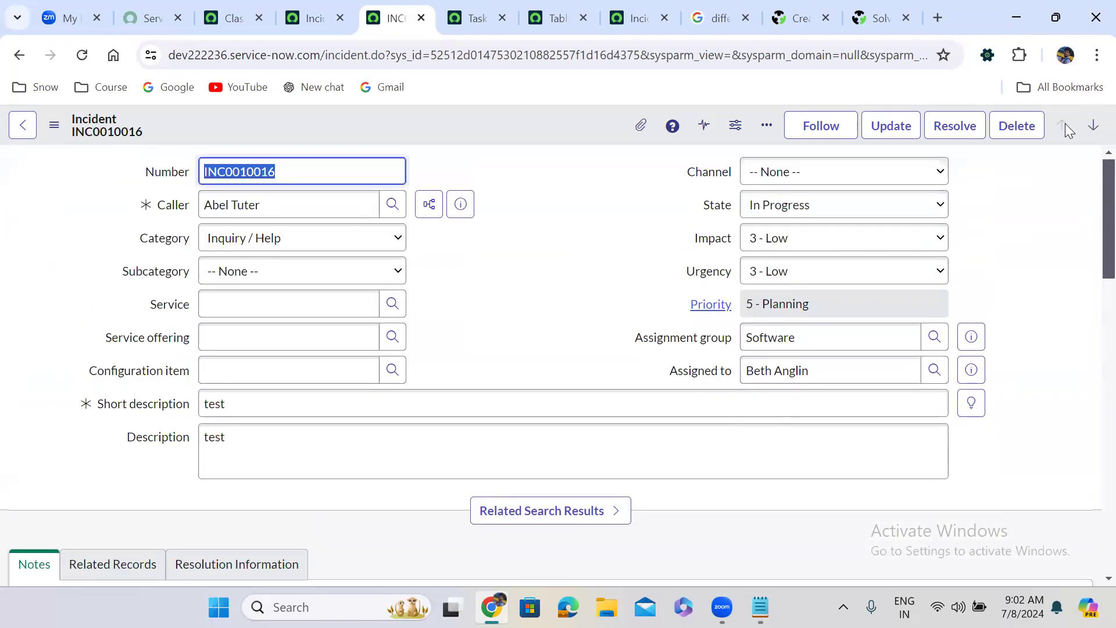
Change the incident's assignment group to Application Development and save the record
double_click(816, 334)
type("*")
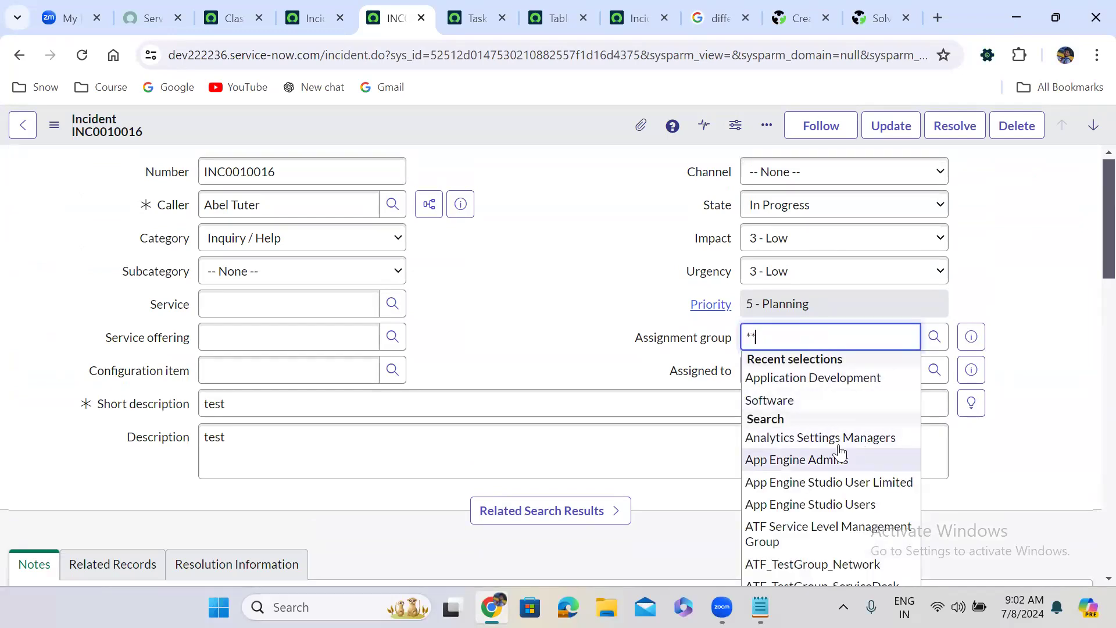
left_click(813, 378)
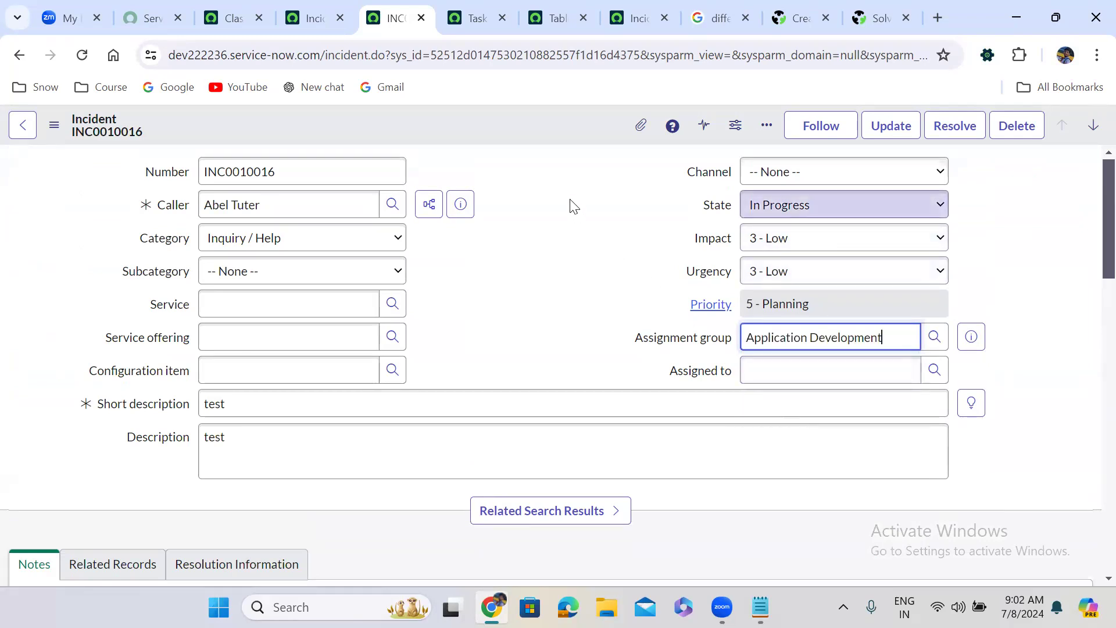
right_click(493, 120)
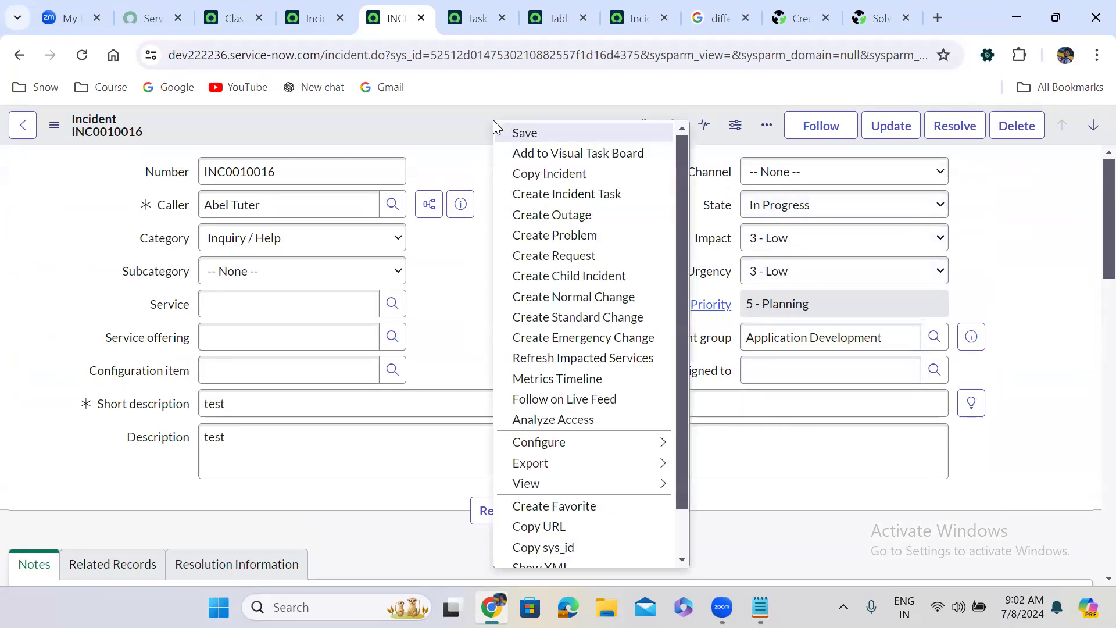
left_click(542, 135)
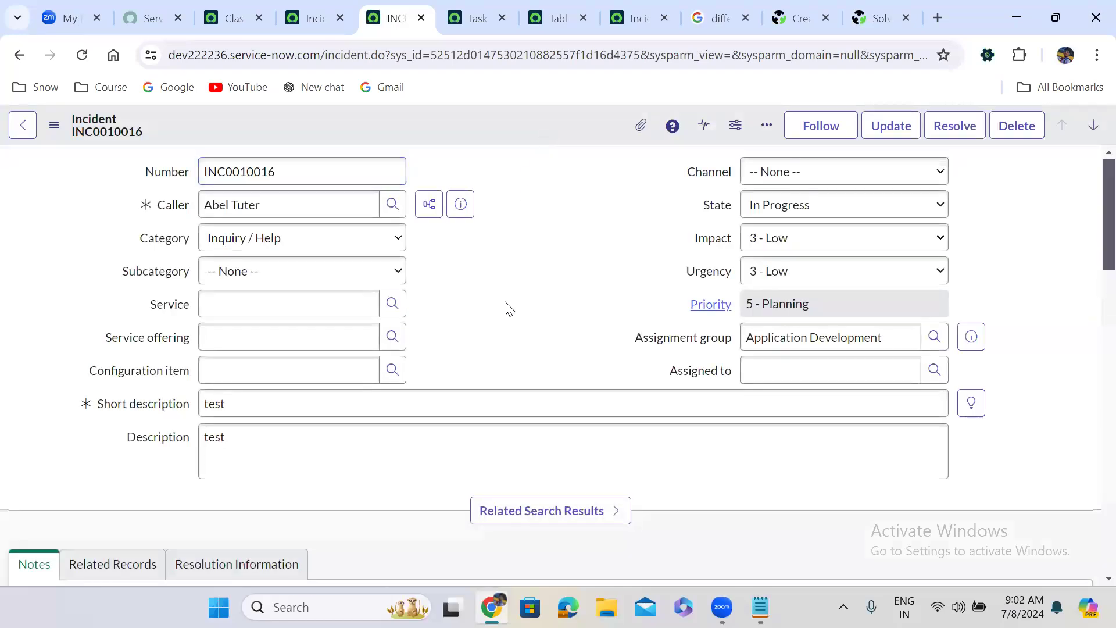
Examine the incident's Task SLAs, then reload the record and compare their stages and elapsed times
scroll(509, 308, "down", 20)
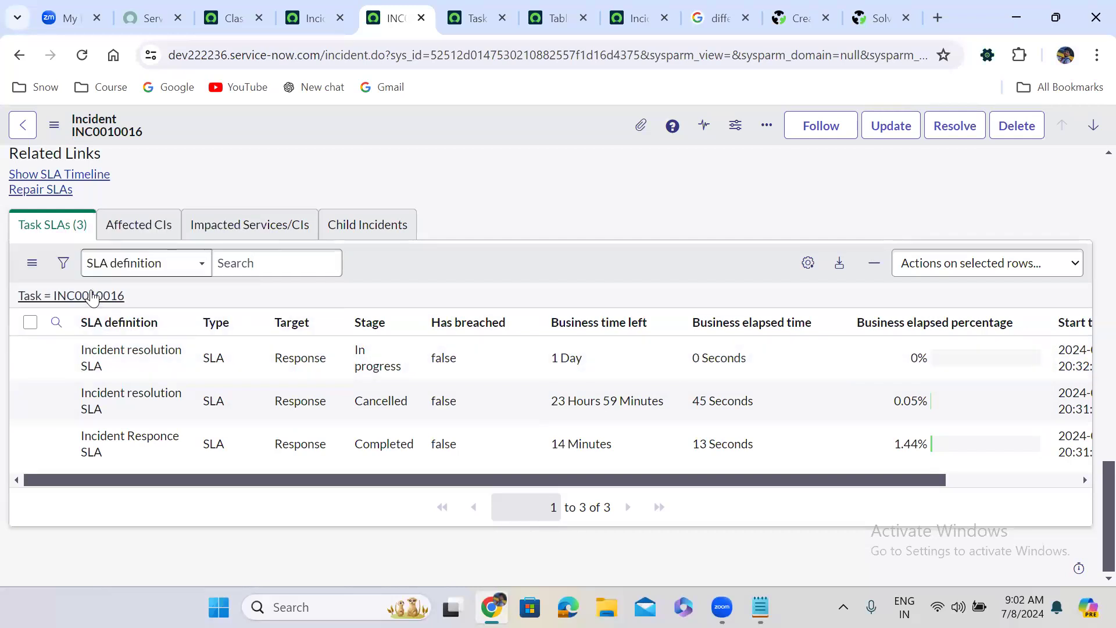
left_click(83, 54)
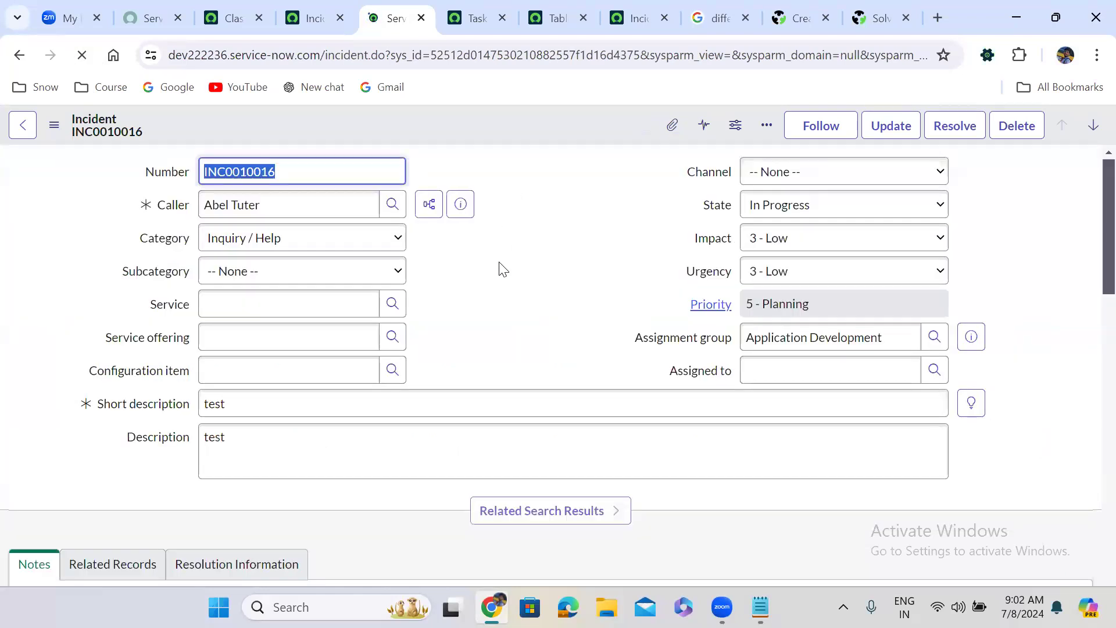
scroll(503, 269, "down", 12)
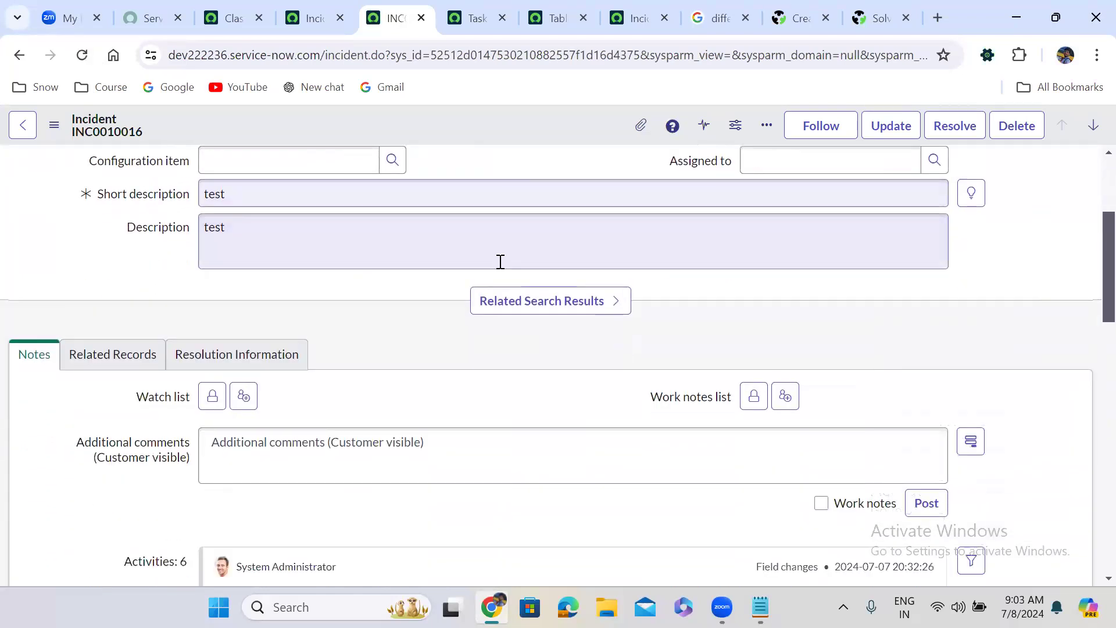
scroll(503, 269, "down", 10)
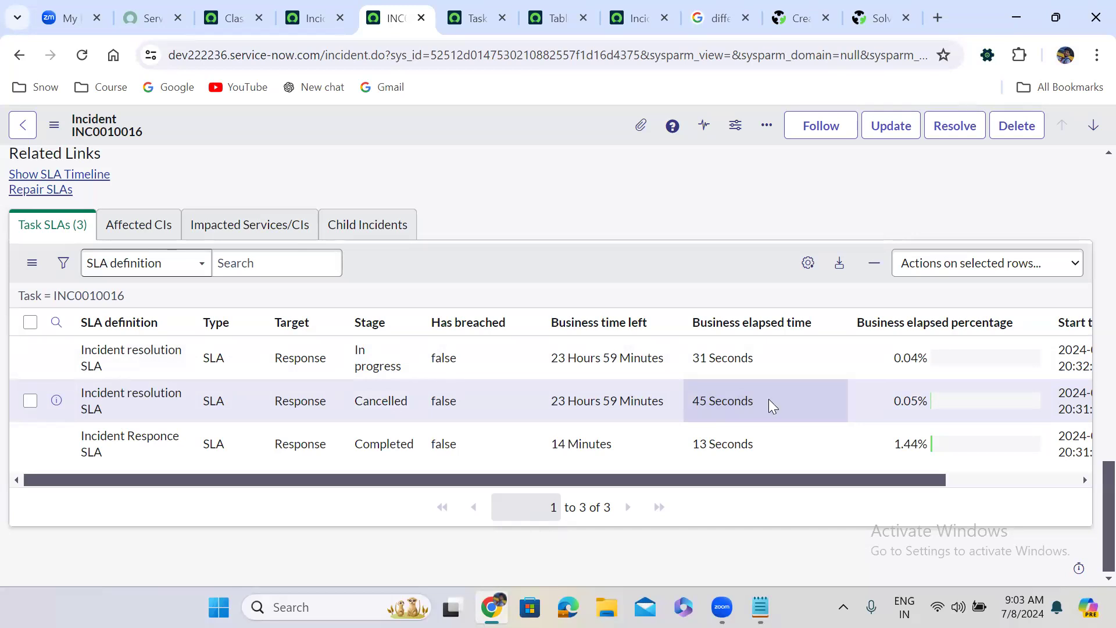
Change the incident's assignment group to Hardware, save the record, and check its Task SLAs
scroll(1091, 426, "up", 6)
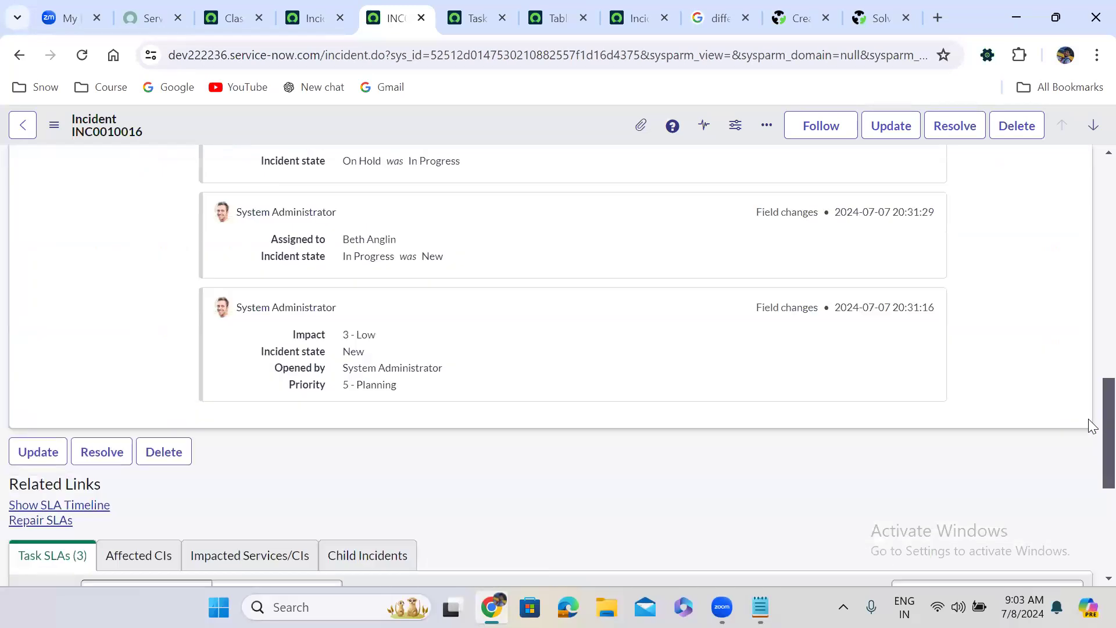
scroll(1092, 426, "up", 10)
triple_click(846, 304)
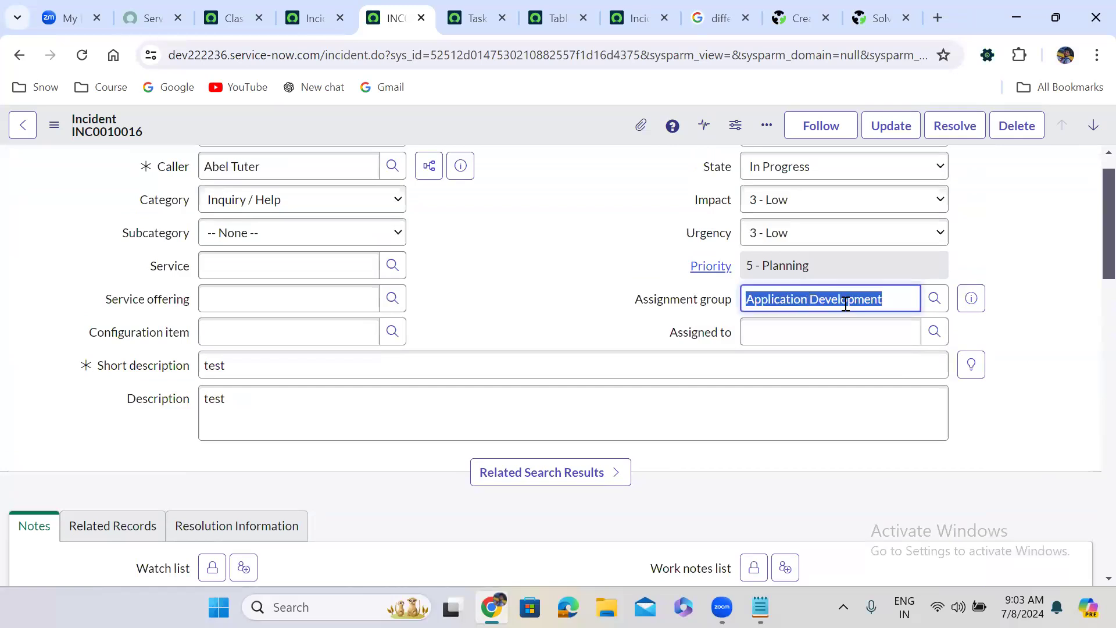
type("**")
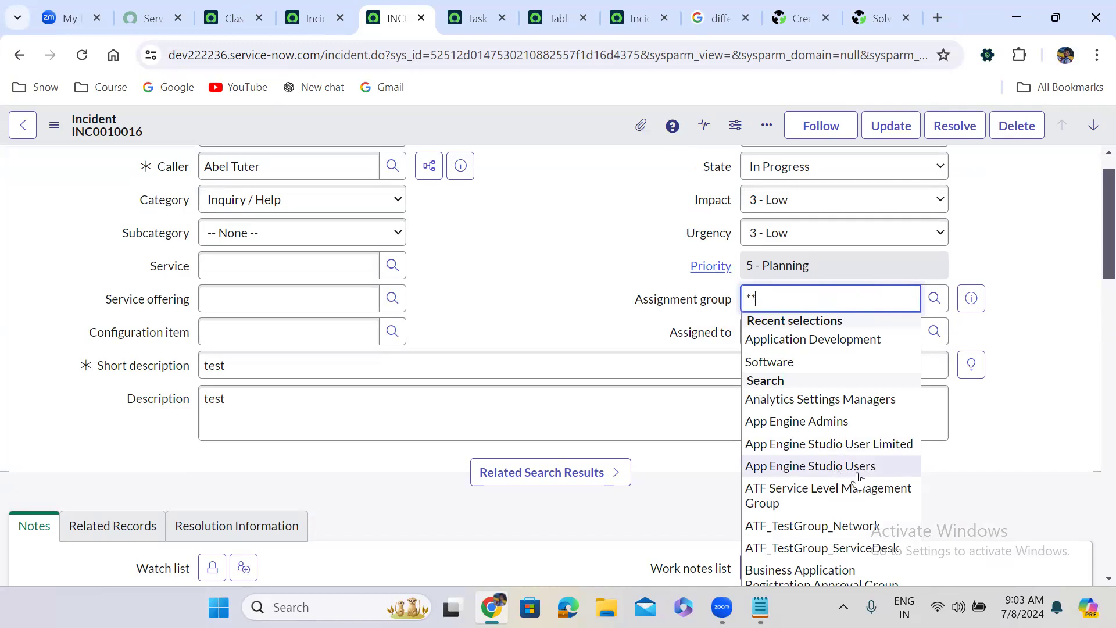
key("BackSpace")
key("BackSpace")
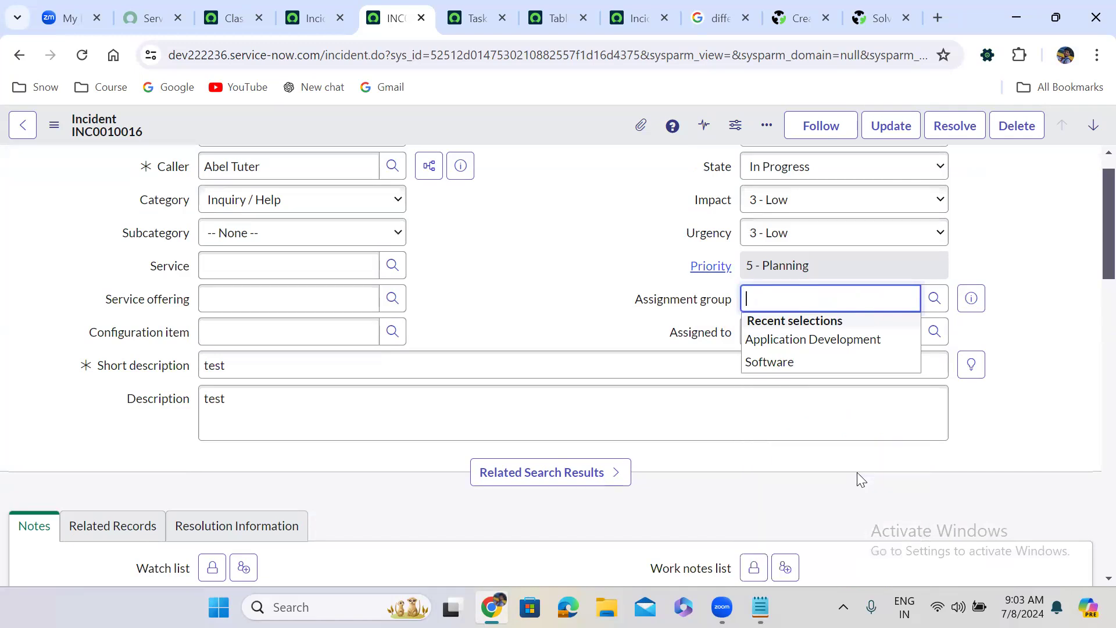
type("ha")
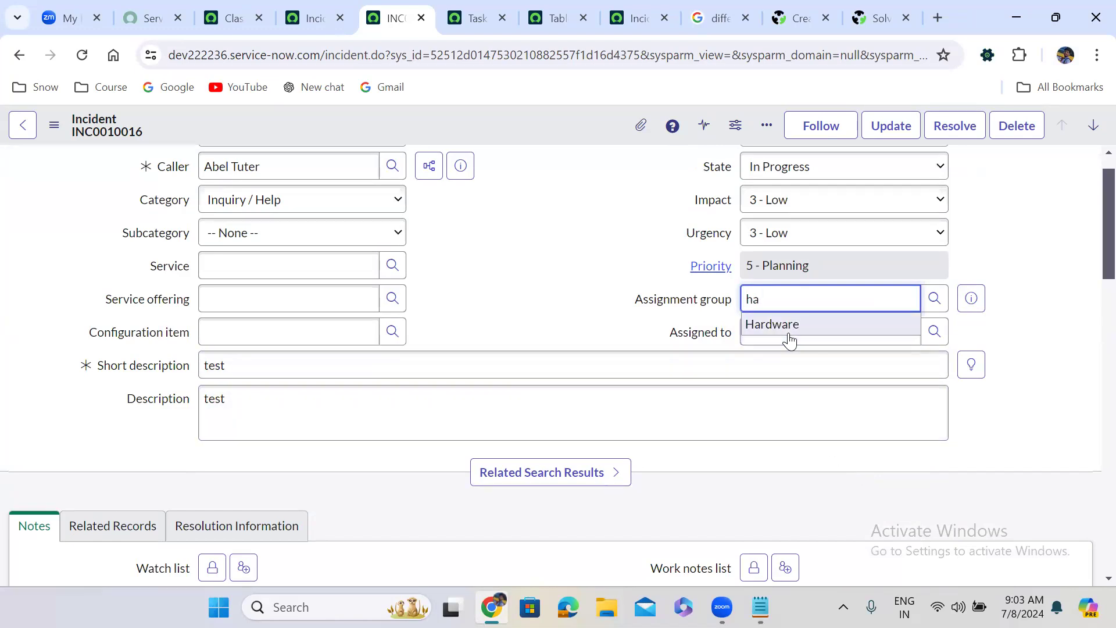
left_click(788, 327)
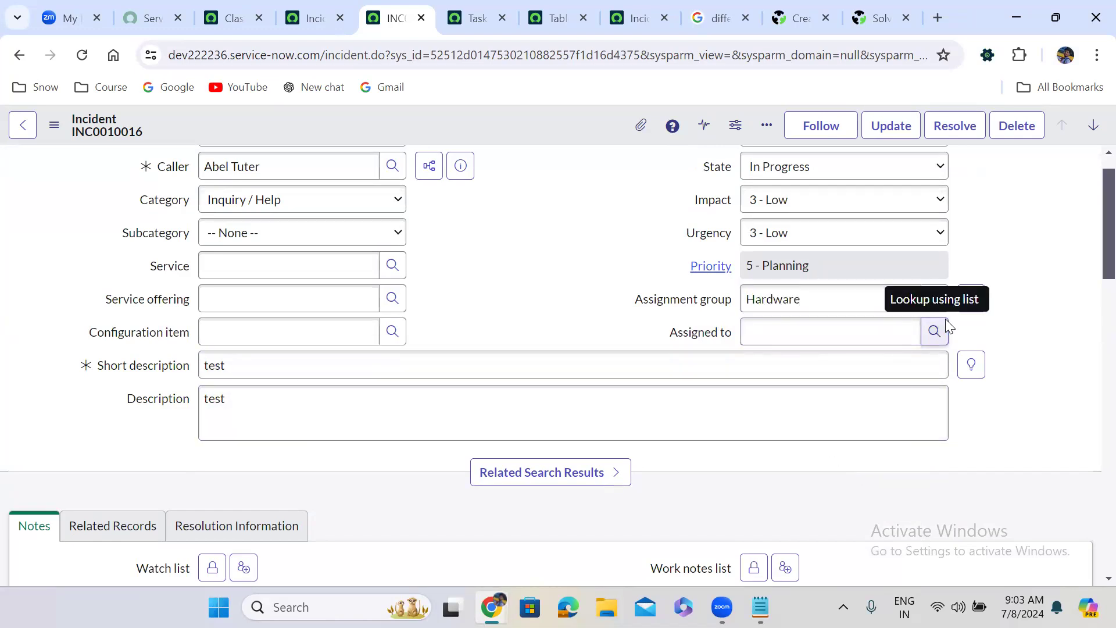
left_click(942, 325)
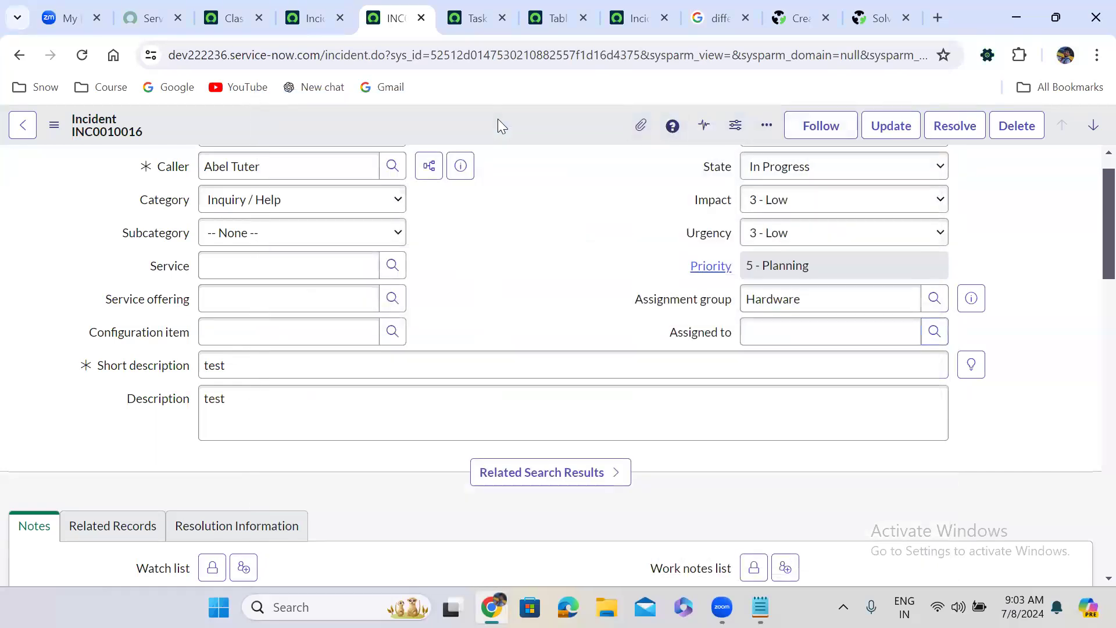
right_click(498, 118)
left_click(512, 131)
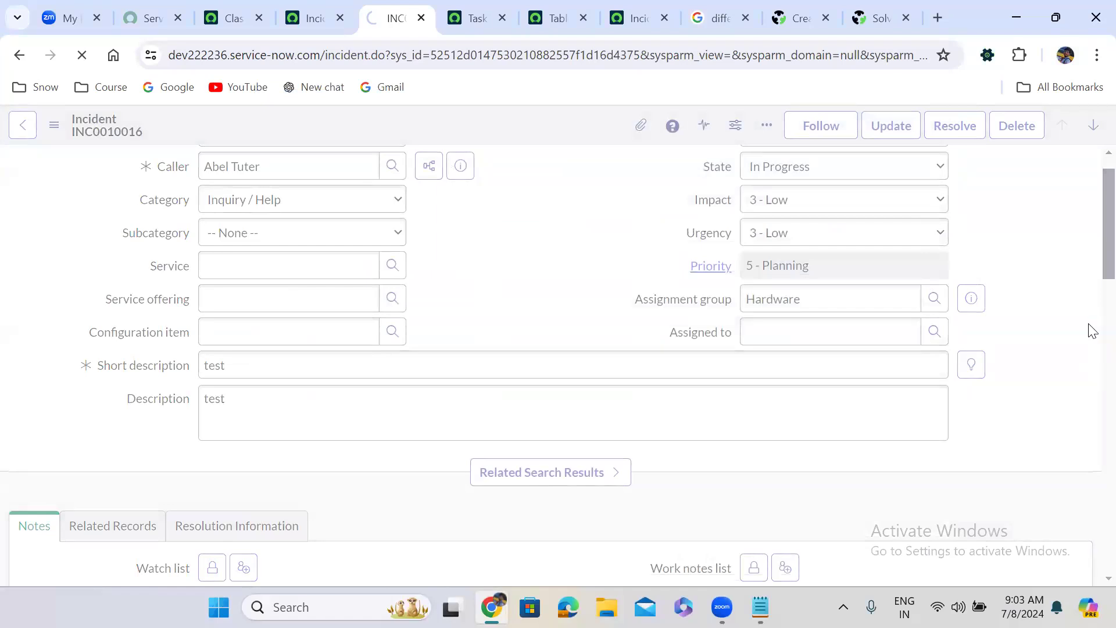
scroll(1090, 486, "down", 20)
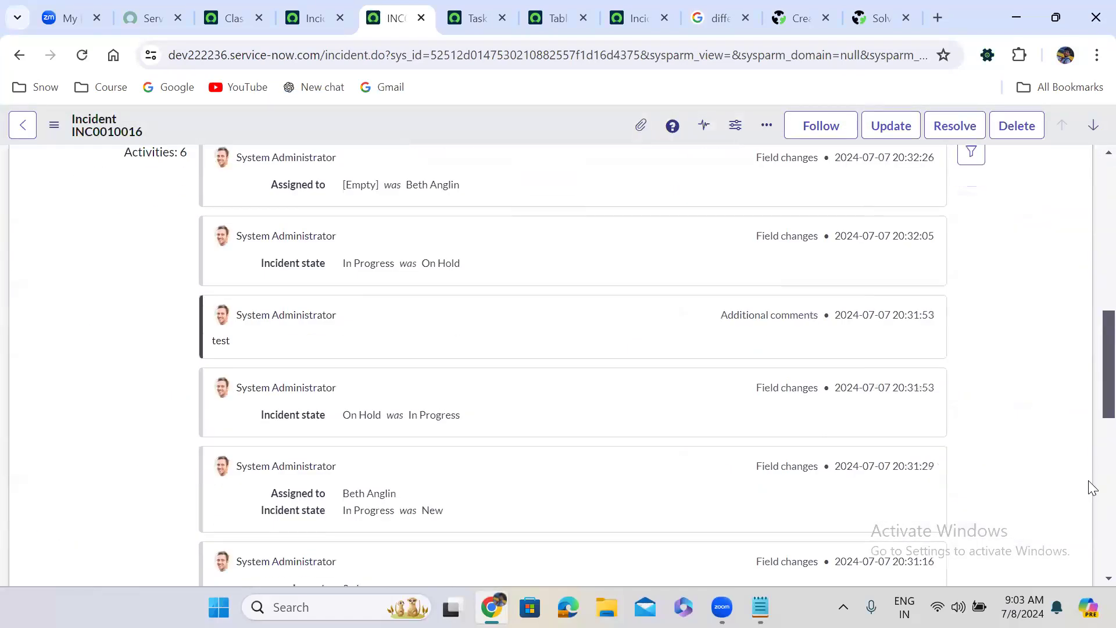
scroll(1091, 533, "down", 2)
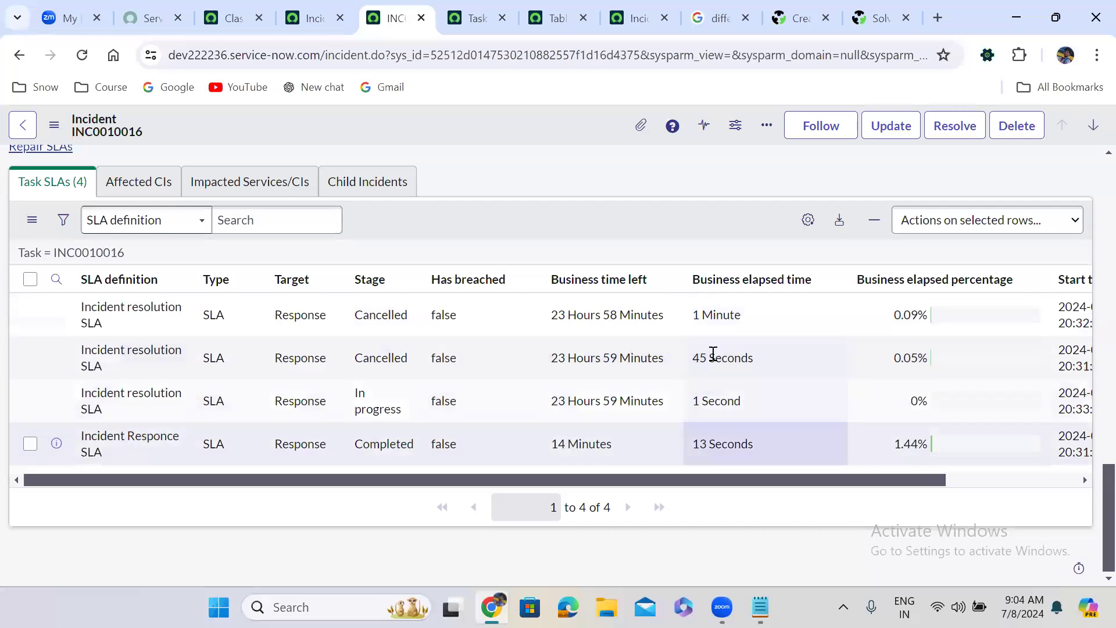
Enable retroactive start in the Incident resolution SLA definition with Set start to as Created, and save the definition
left_click(611, 22)
left_click(446, 401)
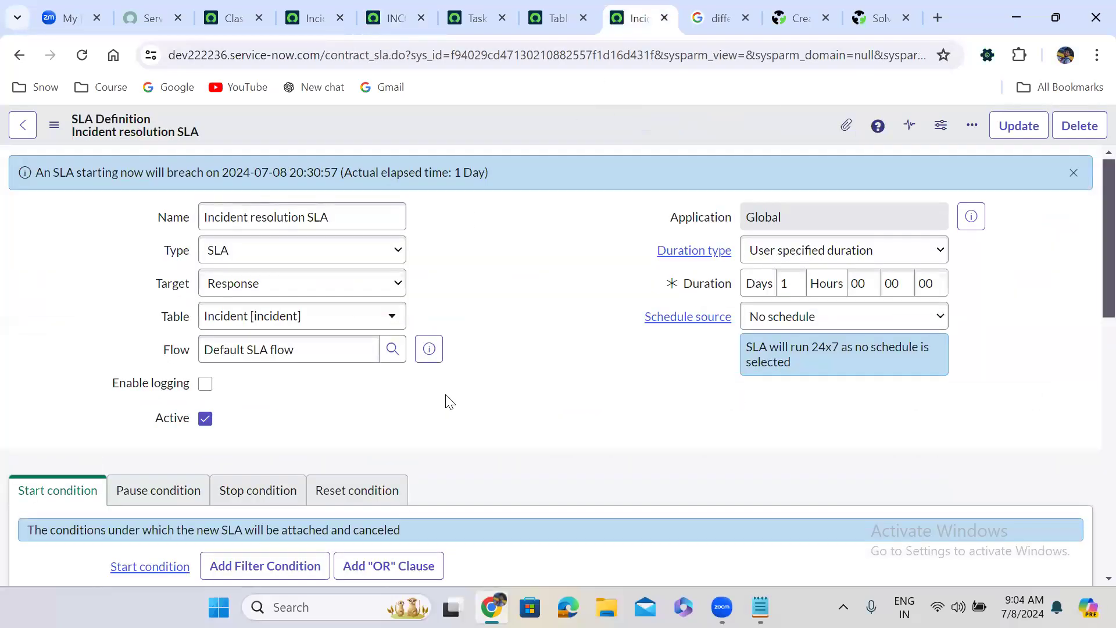
scroll(446, 401, "down", 6)
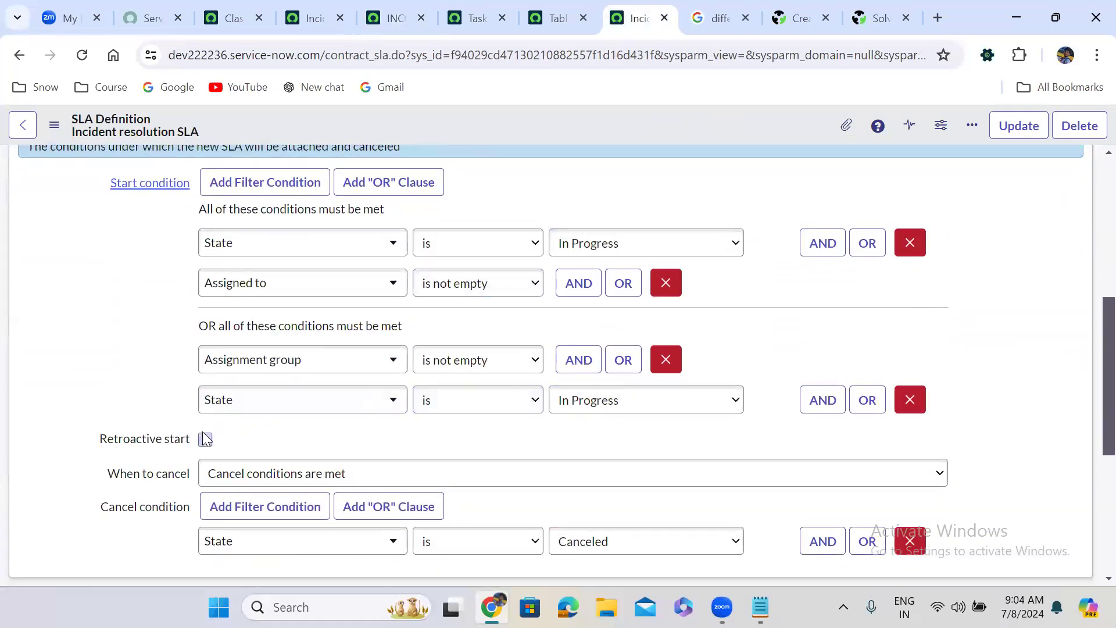
left_click(205, 440)
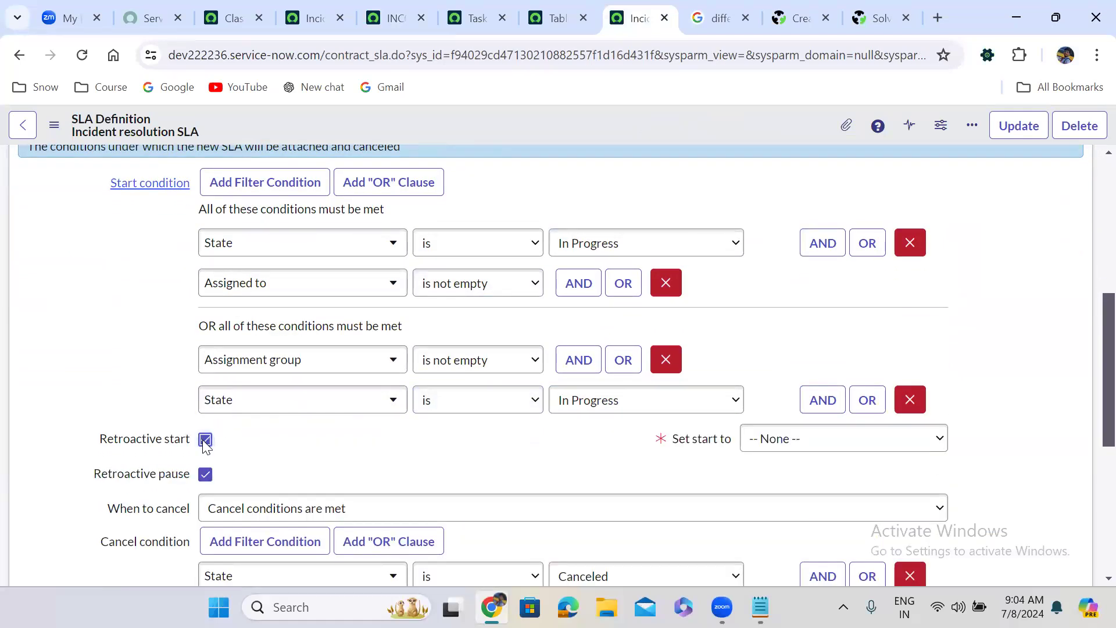
left_click(834, 446)
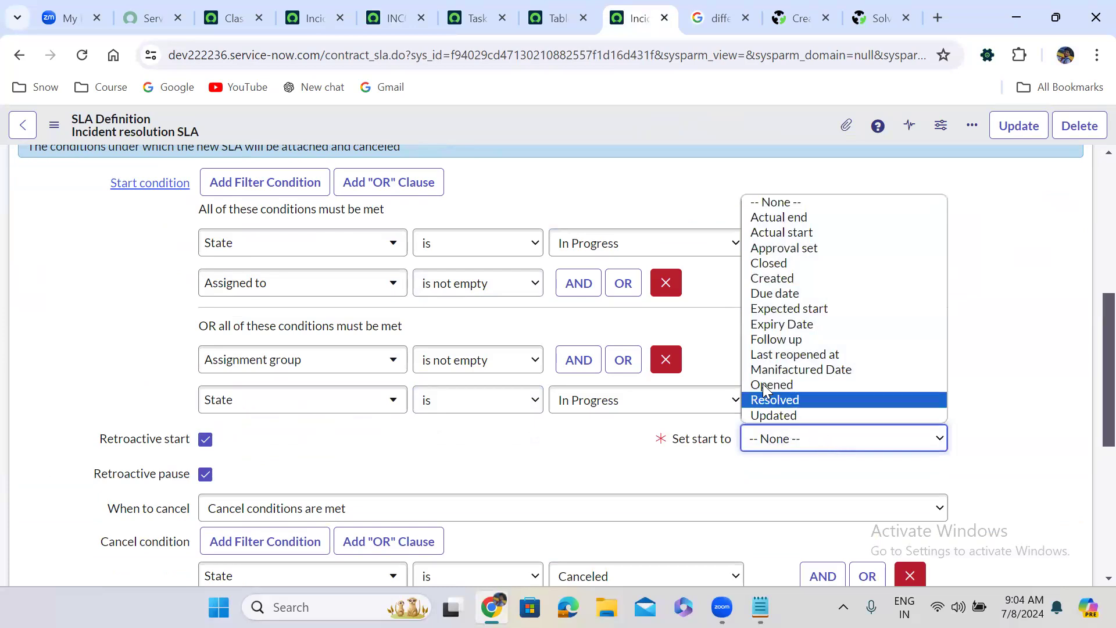
left_click(780, 285)
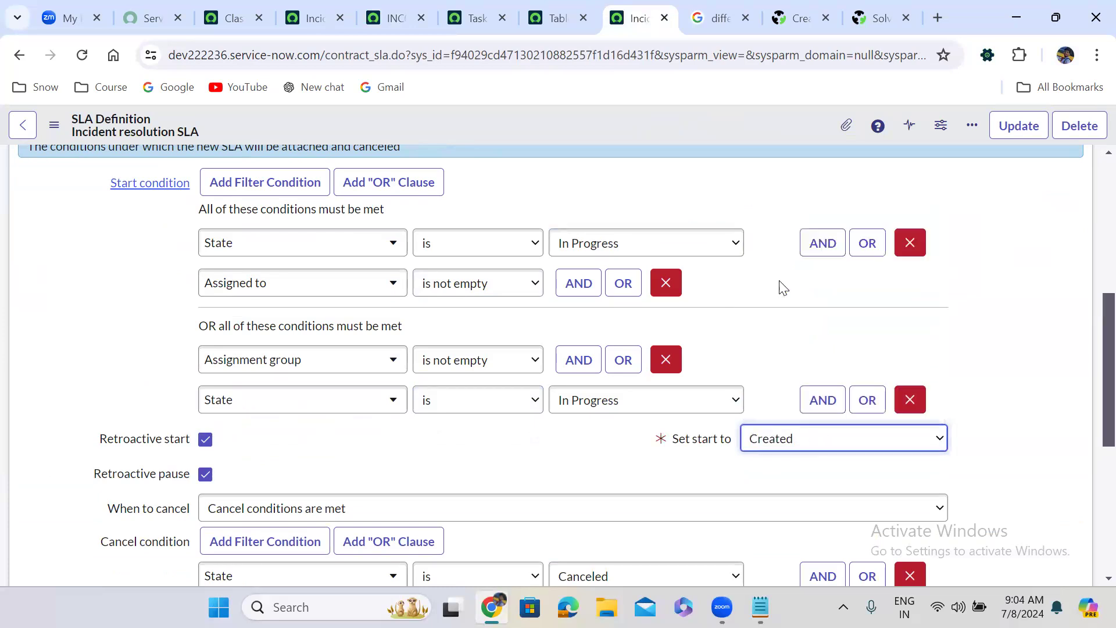
right_click(514, 114)
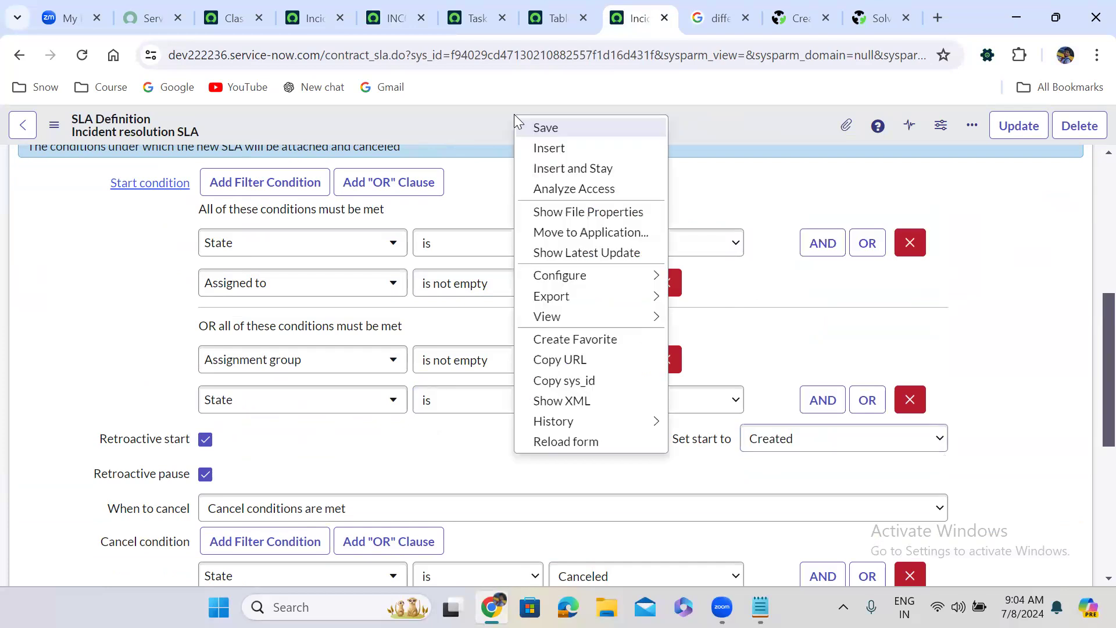
left_click(556, 127)
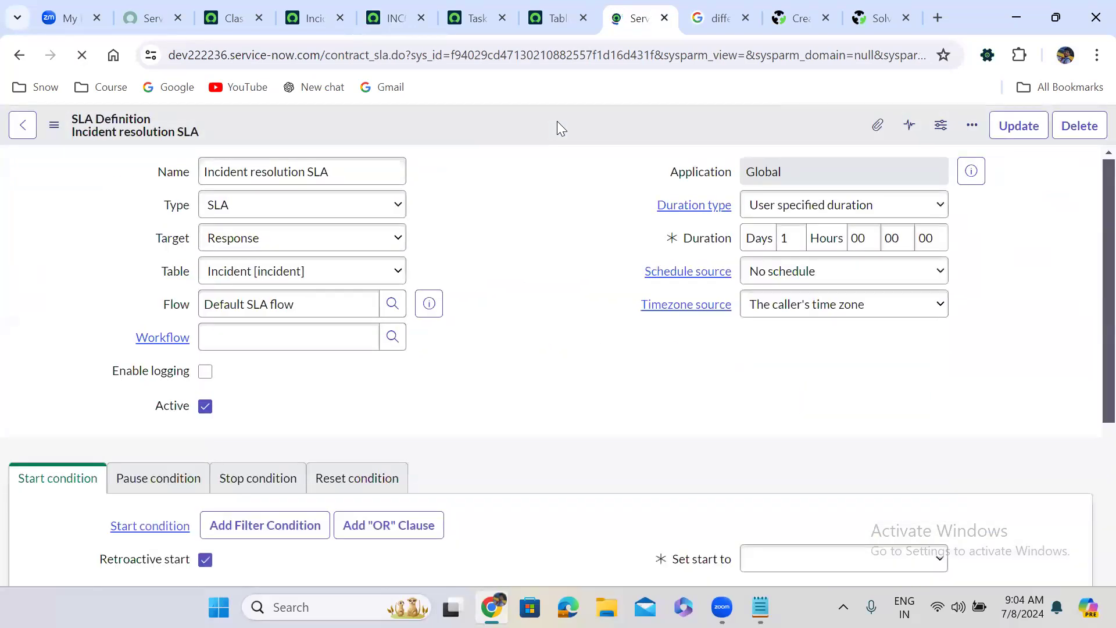
Return to the incident, change its assignment group to Software, and save the record
left_click(394, 18)
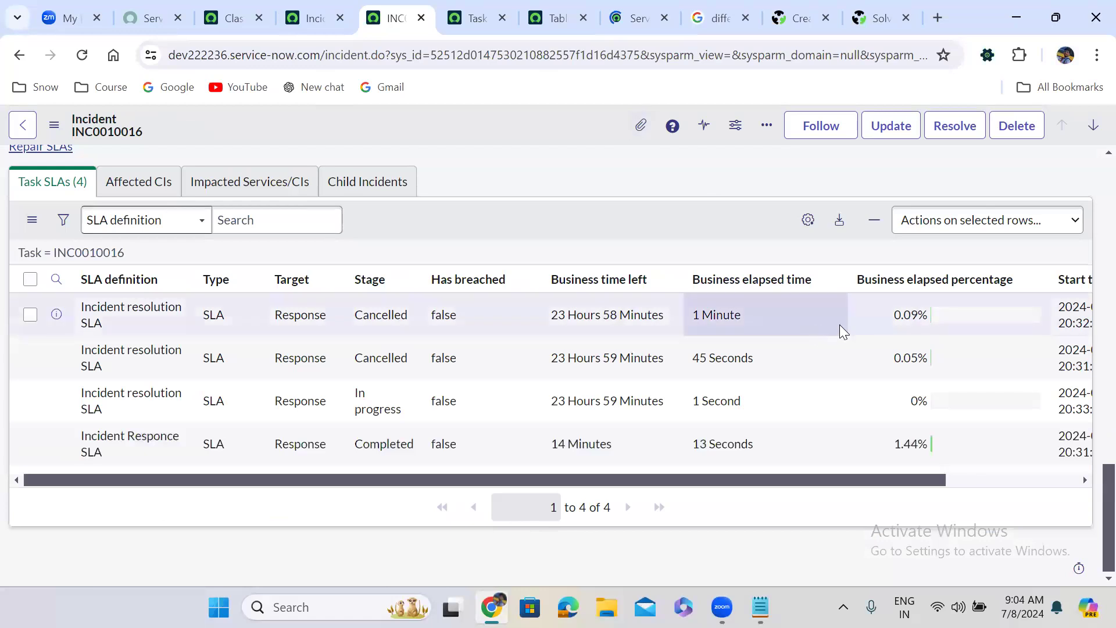
scroll(1088, 245, "up", 10)
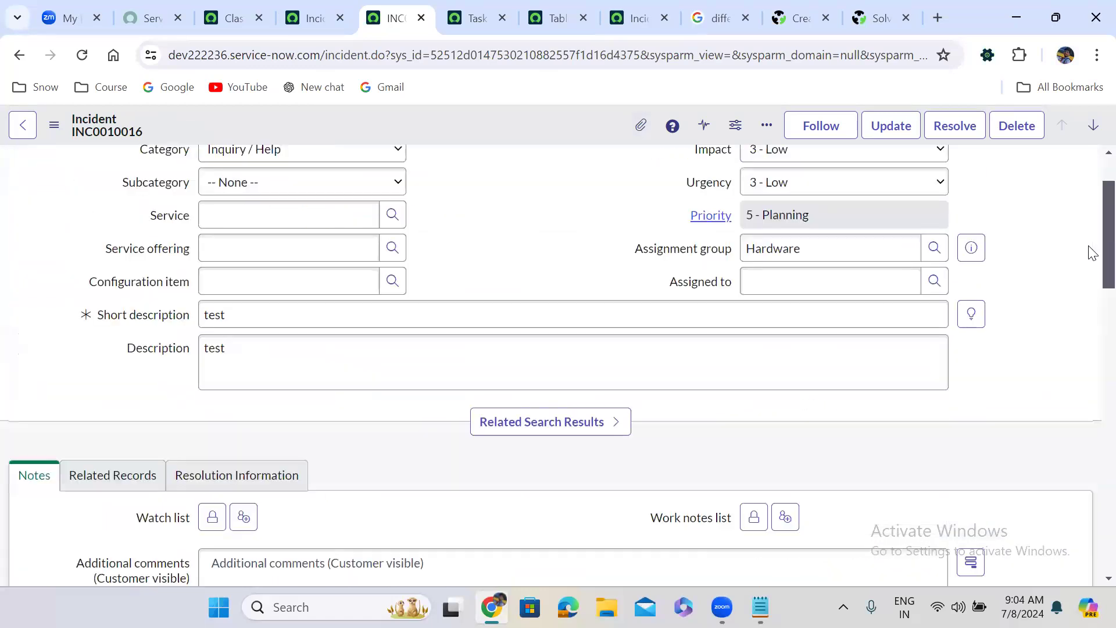
scroll(1091, 163, "up", 1)
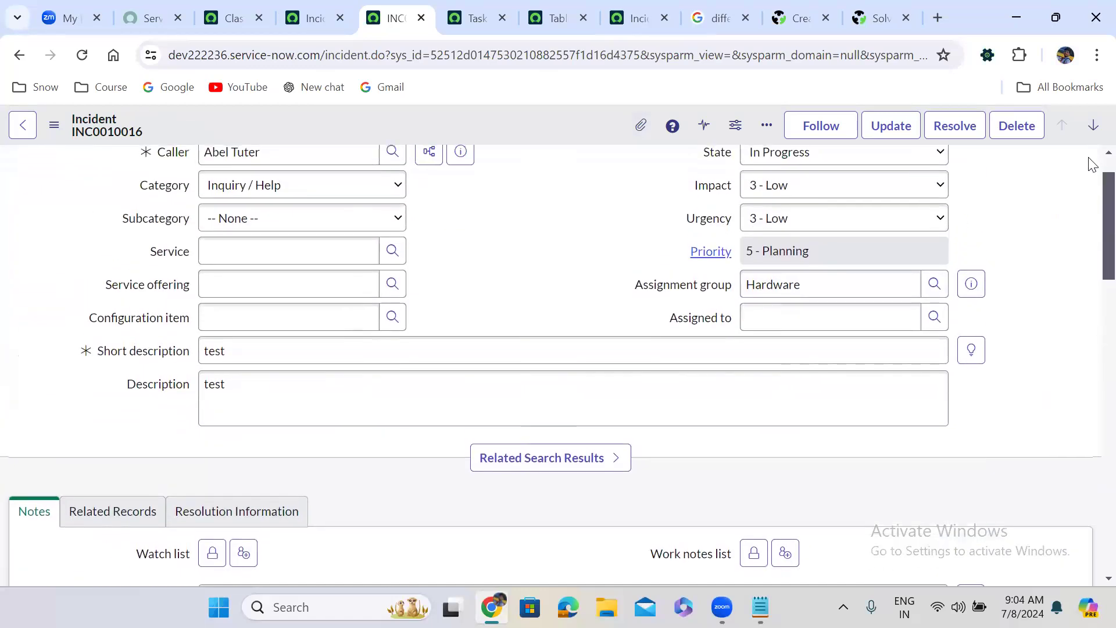
double_click(838, 269)
double_click(1004, 274)
left_click(837, 279)
double_click(837, 280)
type("soft")
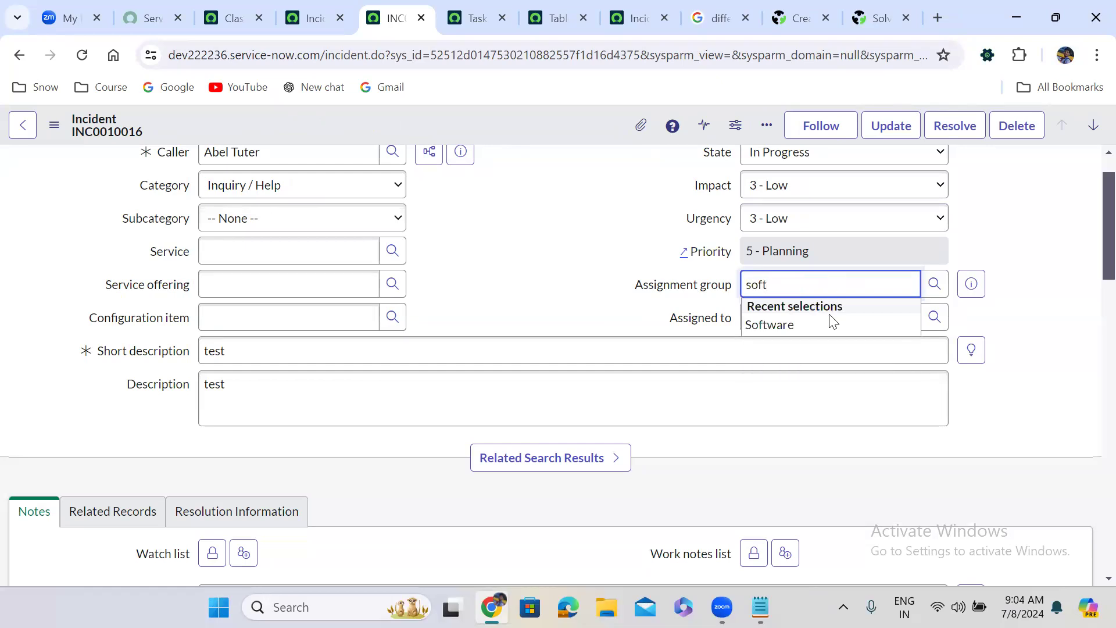
left_click(765, 325)
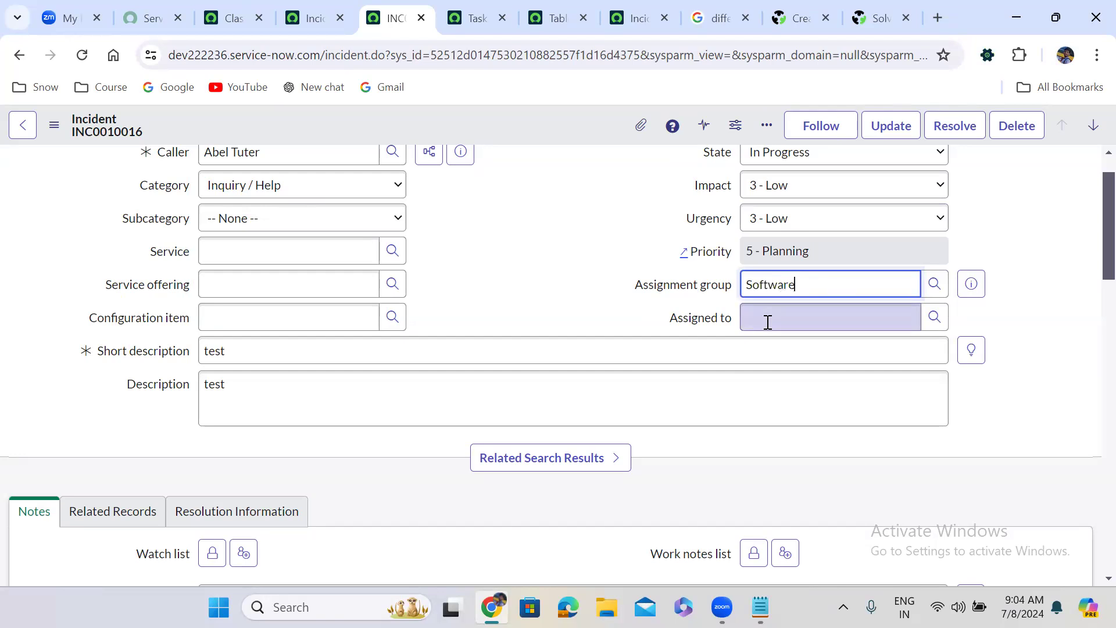
right_click(511, 124)
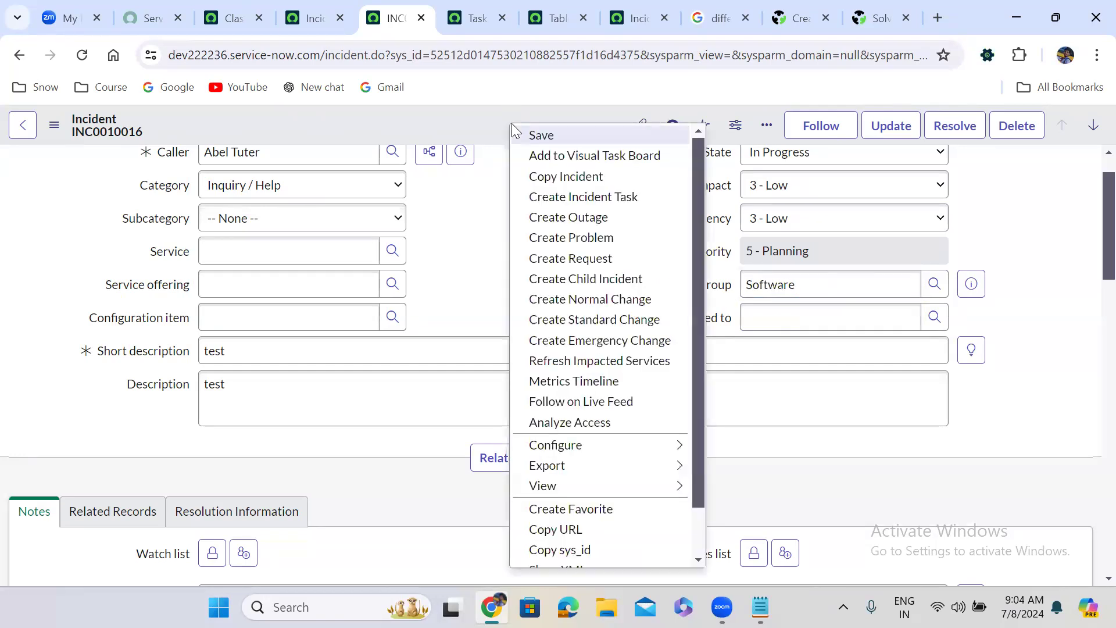
left_click(541, 135)
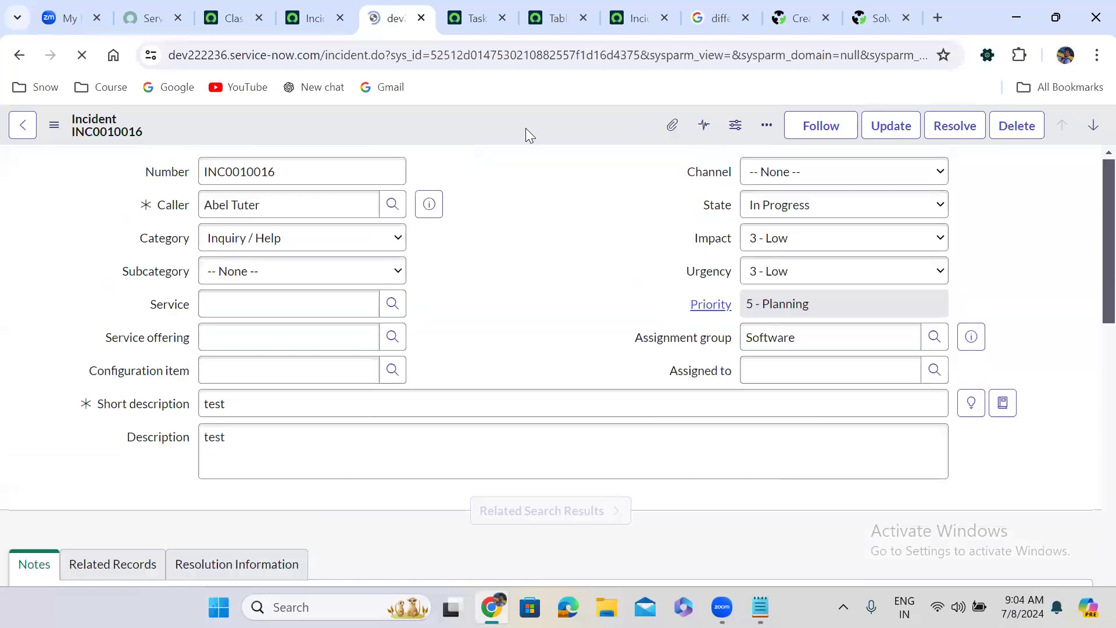
Examine the elapsed times in the incident's Task SLAs against the retroactive start settings of the SLA definition
scroll(509, 279, "down", 1)
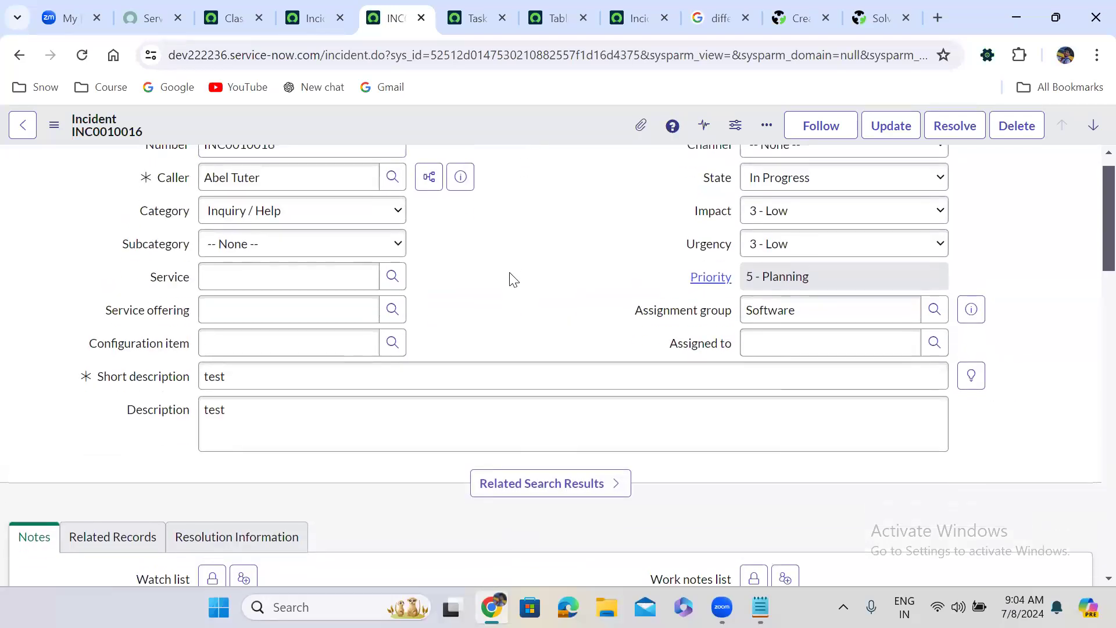
scroll(510, 280, "down", 15)
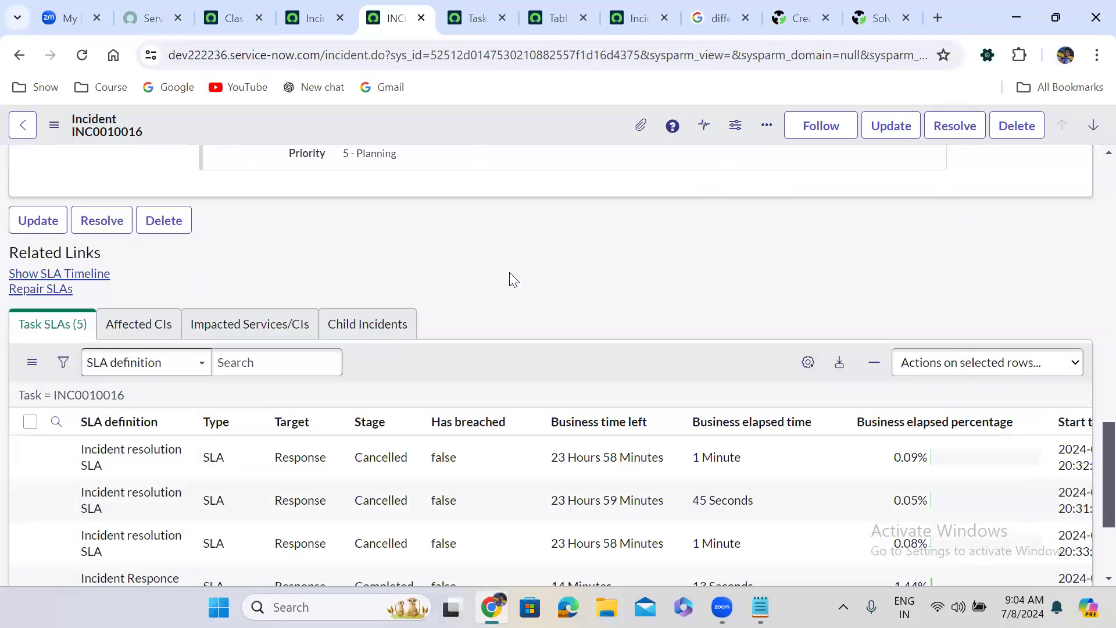
scroll(510, 279, "down", 3)
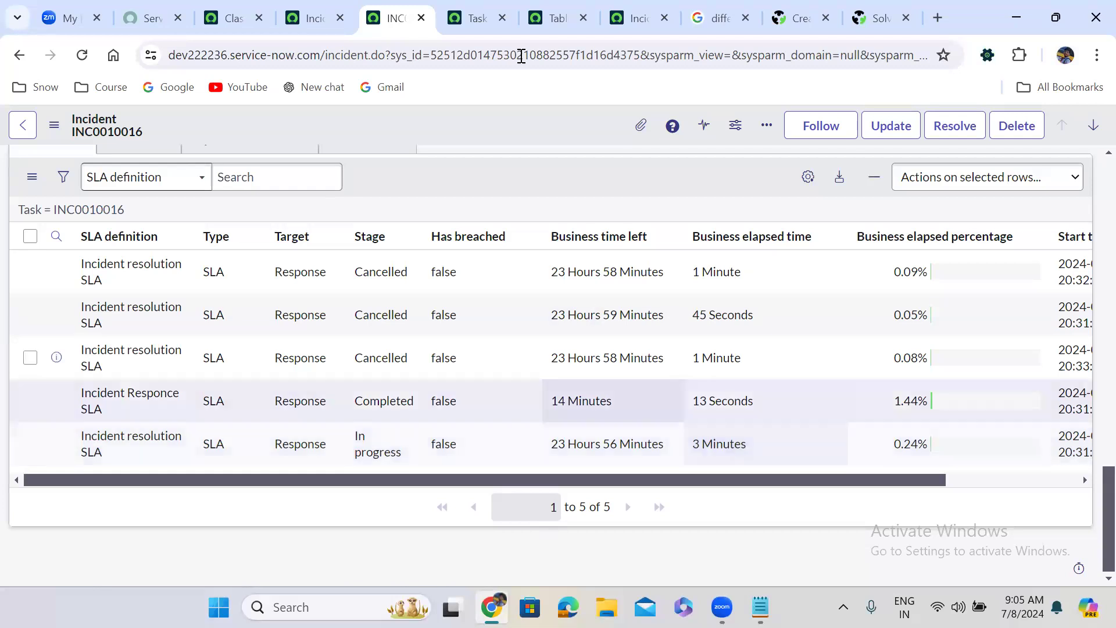
left_click(638, 7)
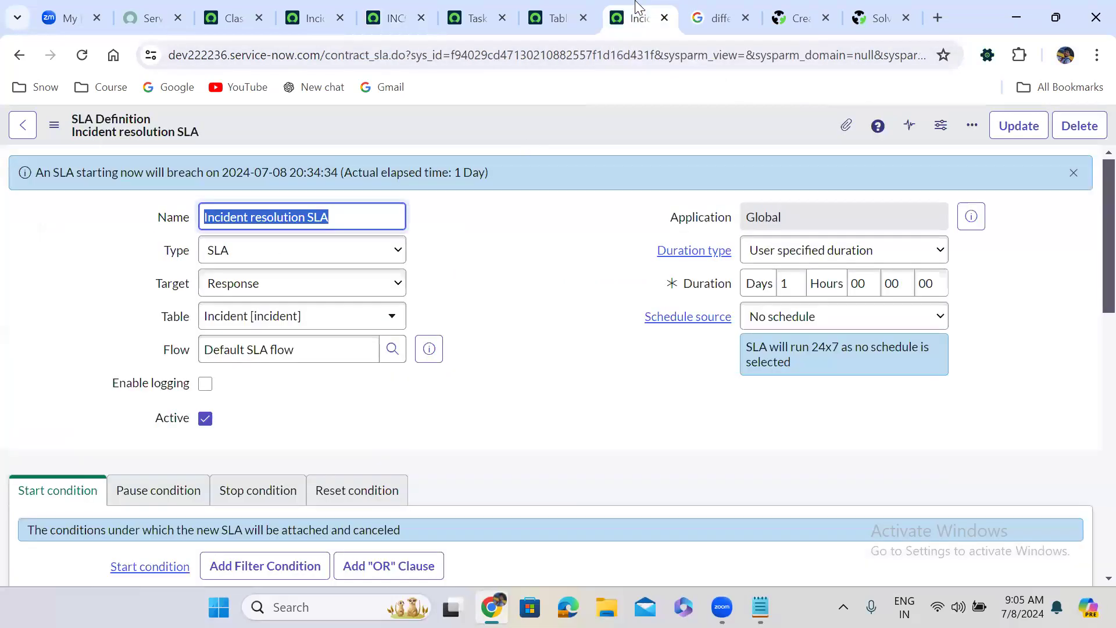
scroll(514, 436, "down", 1)
scroll(514, 436, "down", 7)
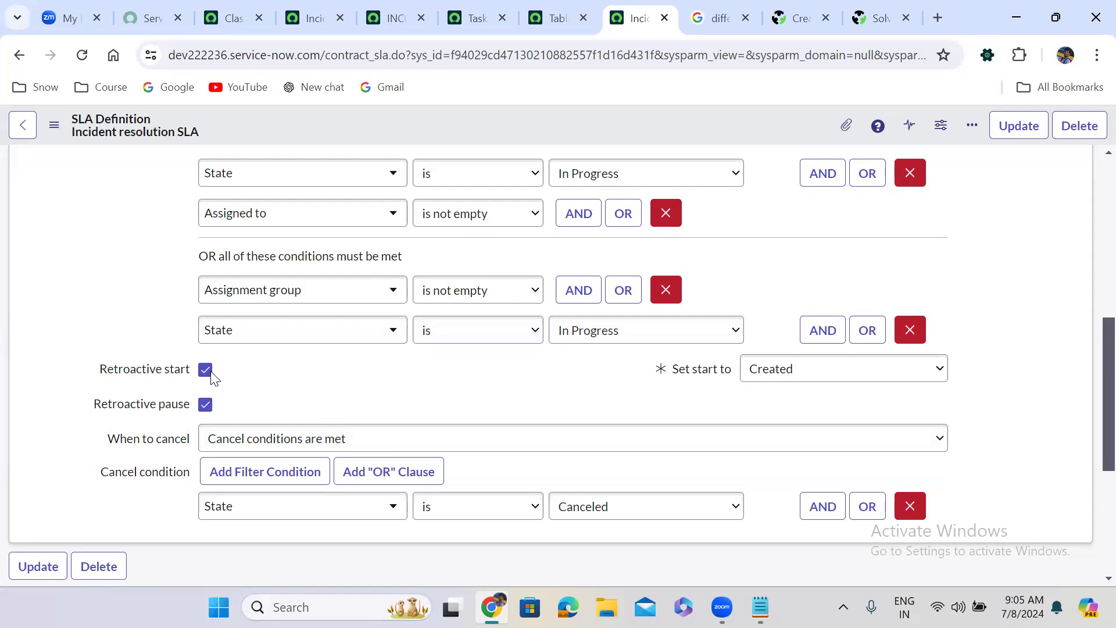
left_click(386, 2)
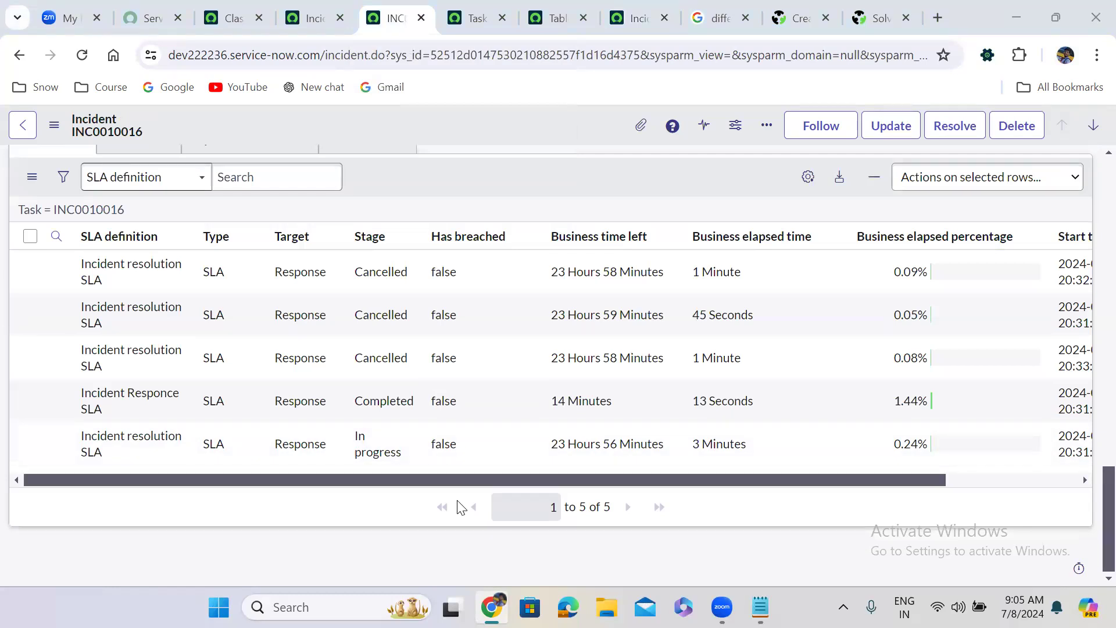
left_click_drag(1108, 532, 1109, 369)
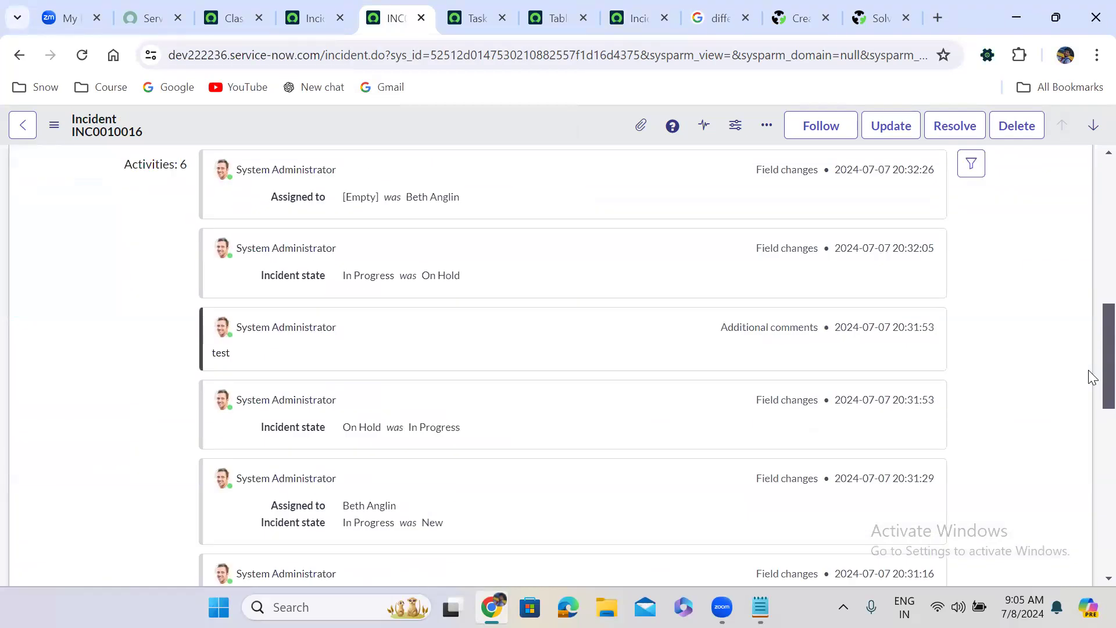
scroll(1088, 372, "up", 10)
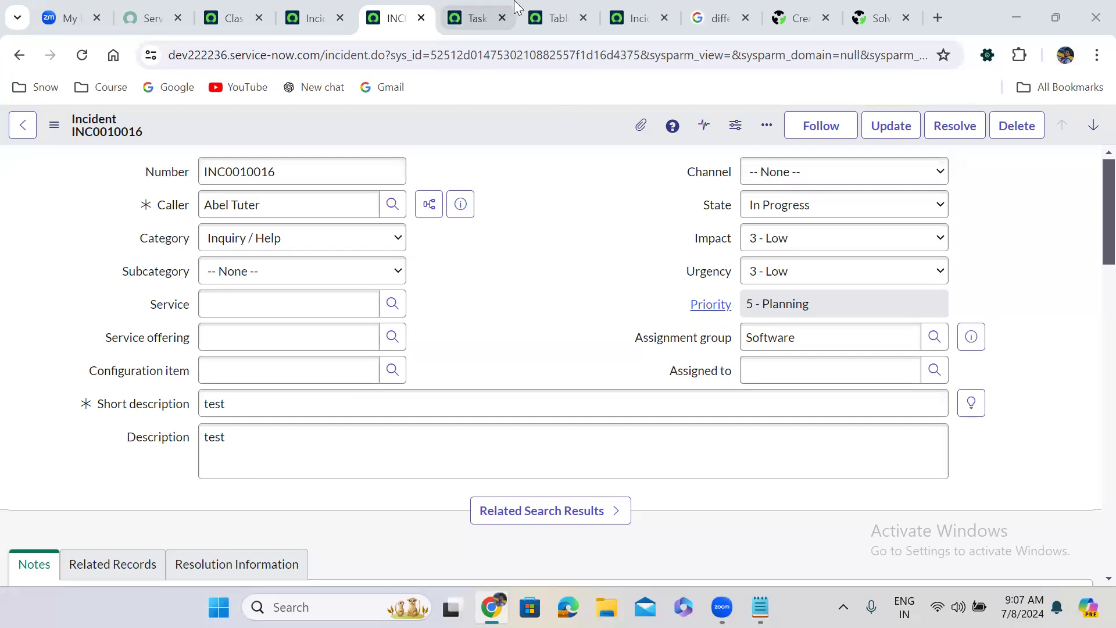
Try to view the SLA definition's Default SLA flow in Workflow Studio, then return to the SLA definition
left_click(631, 18)
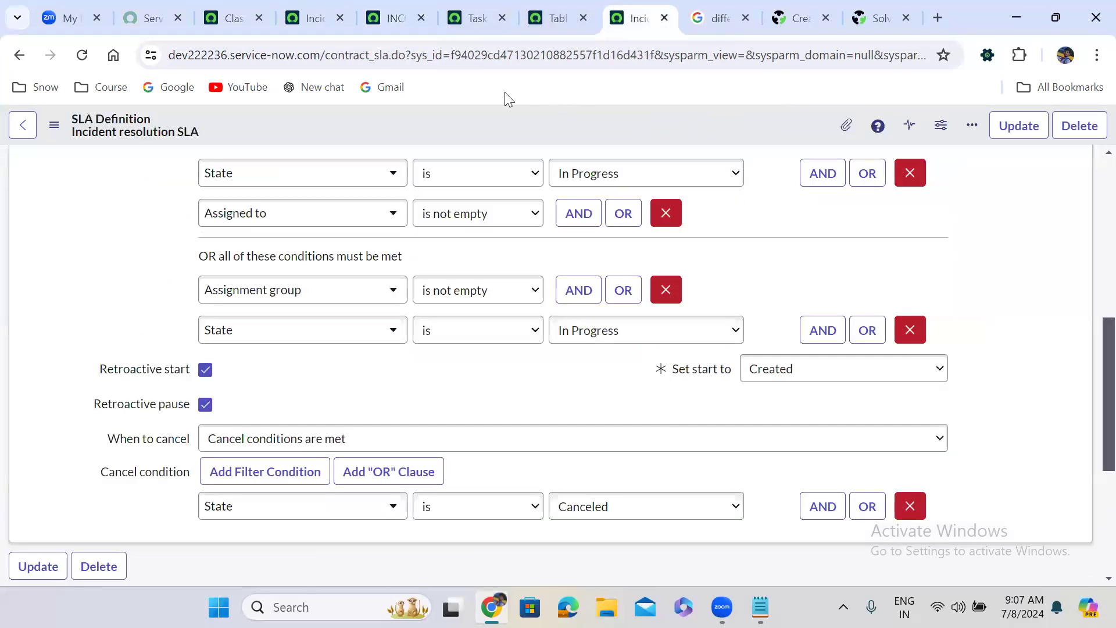
scroll(1088, 411, "up", 10)
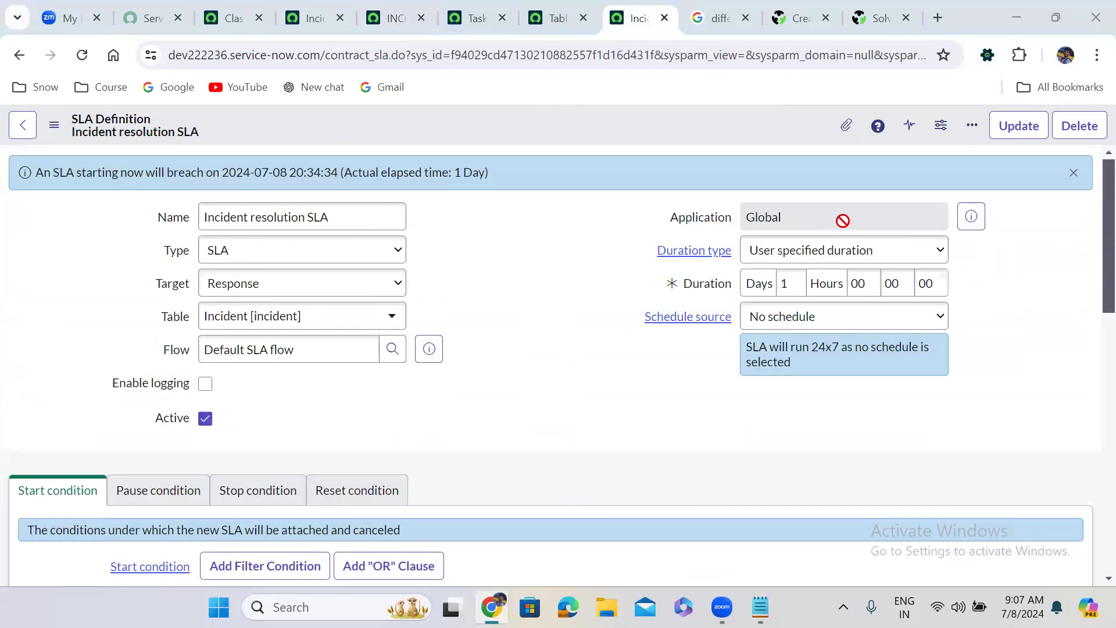
left_click(429, 349)
left_click(429, 350)
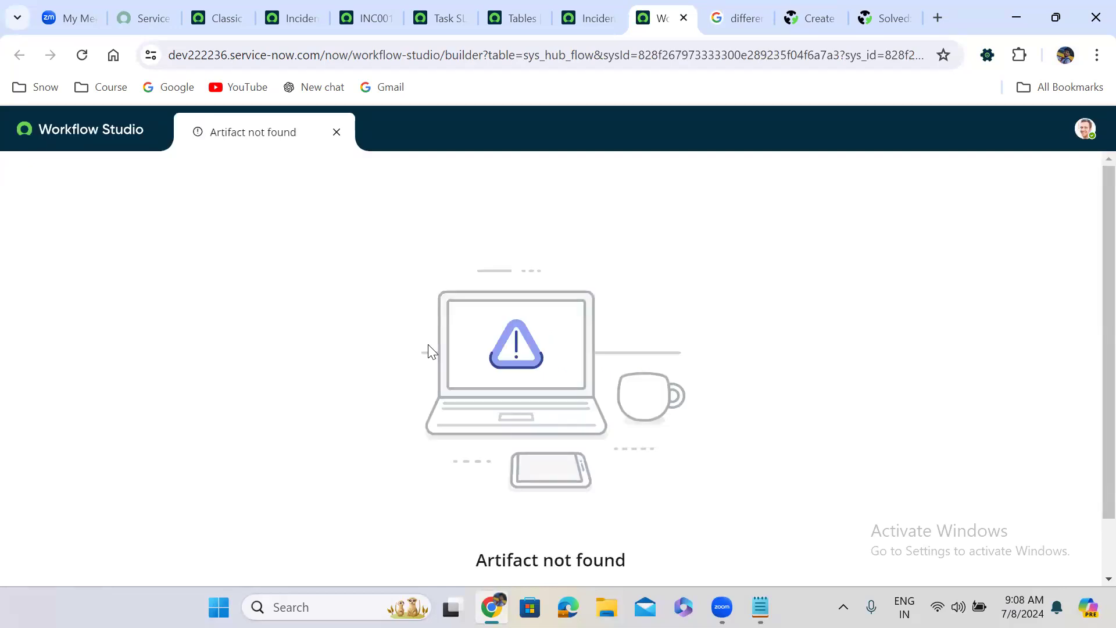
left_click(336, 132)
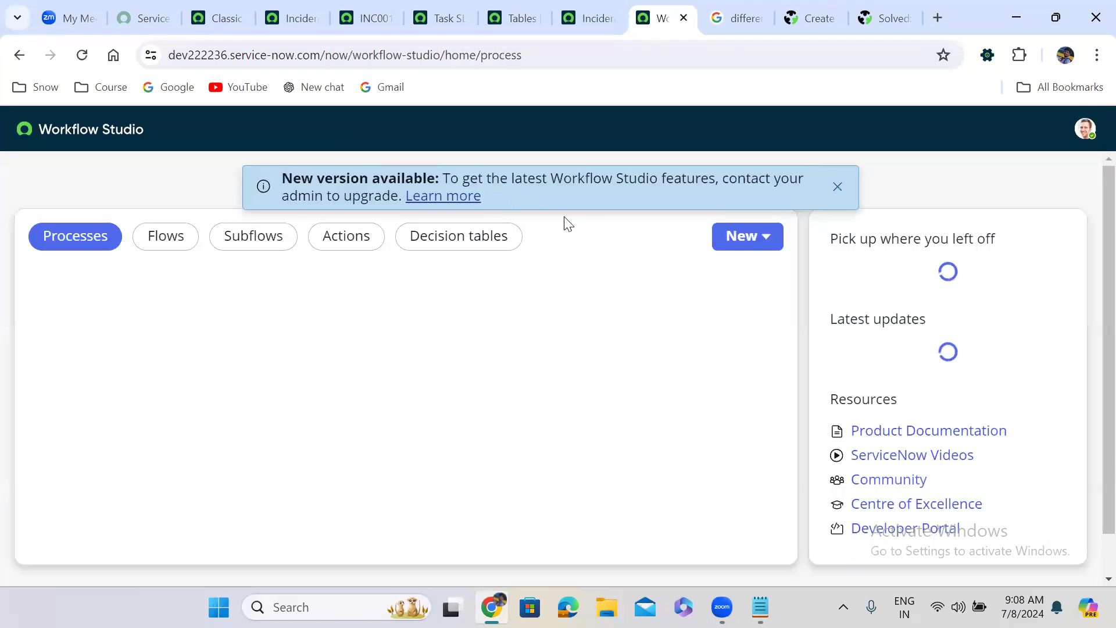
left_click(836, 187)
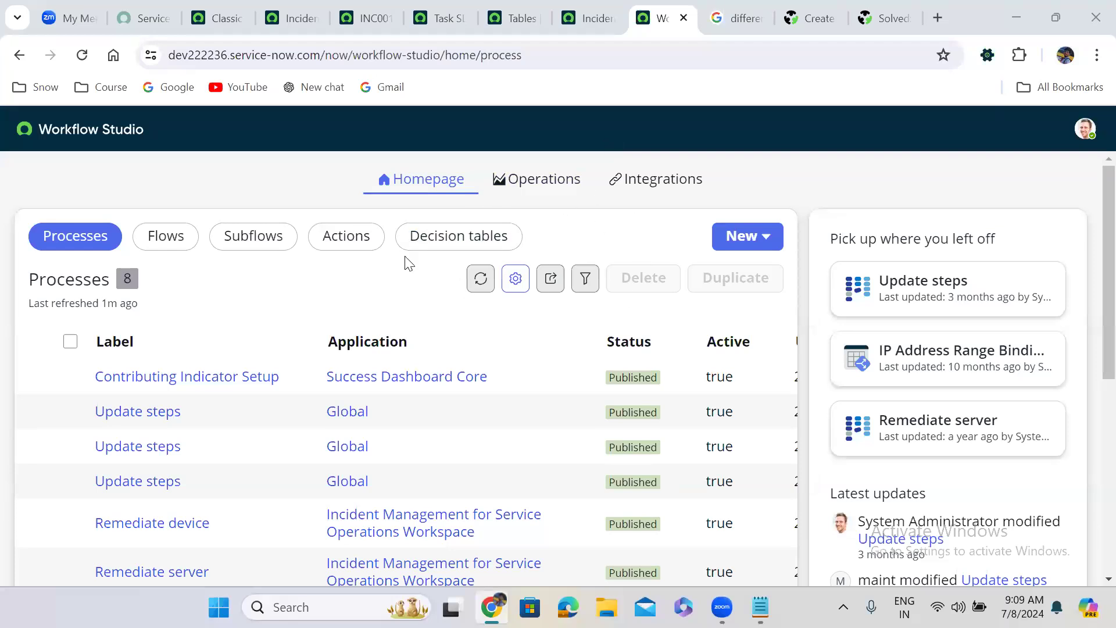
left_click(590, 18)
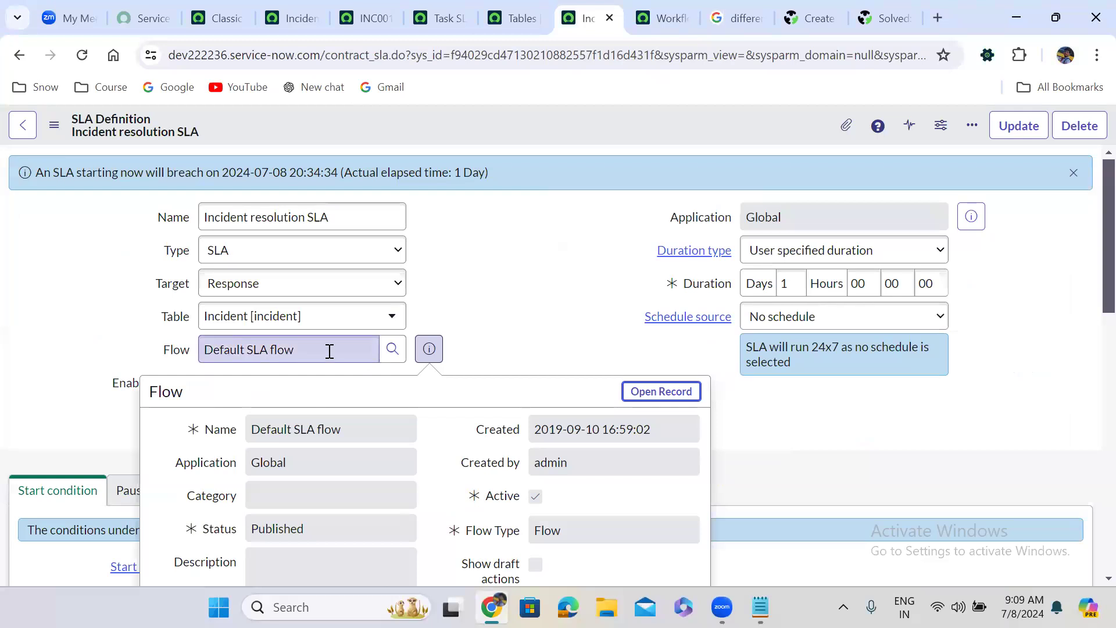